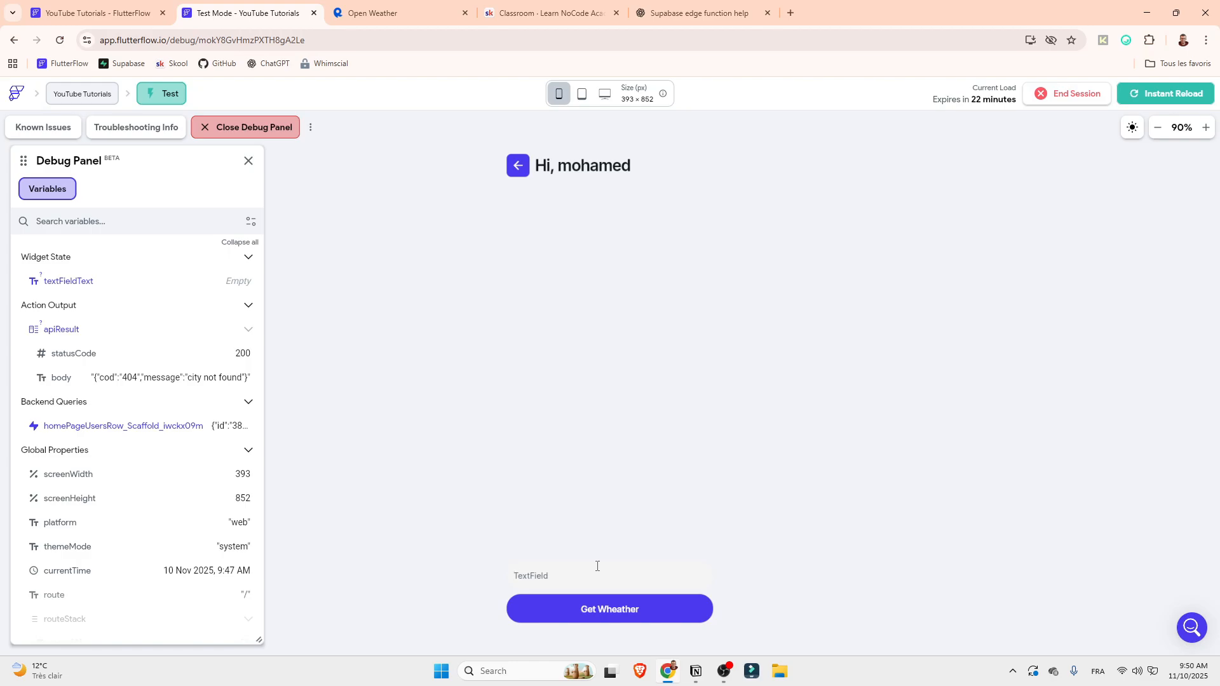
Request the weather for "new york" in the test app and dismiss the result dialog
type("new york")
left_click(594, 611)
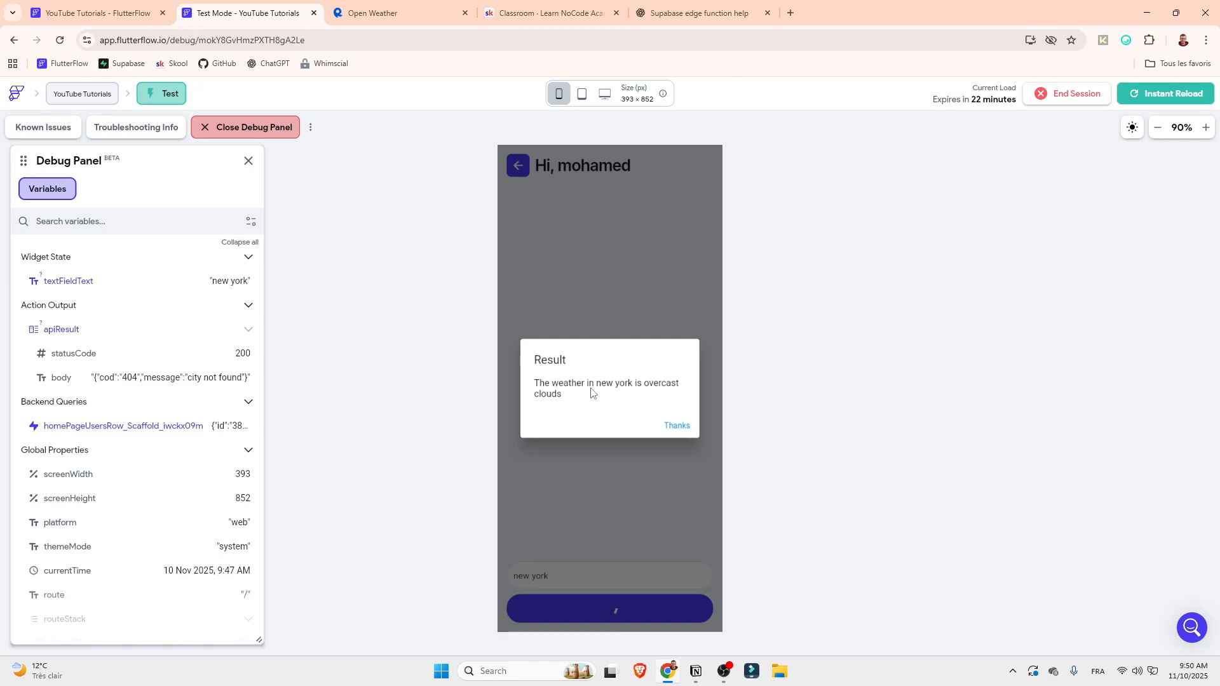
left_click(675, 425)
Replace the city with "miami" in the test app, request its weather and dismiss the result dialog
left_click(577, 587)
type("miami")
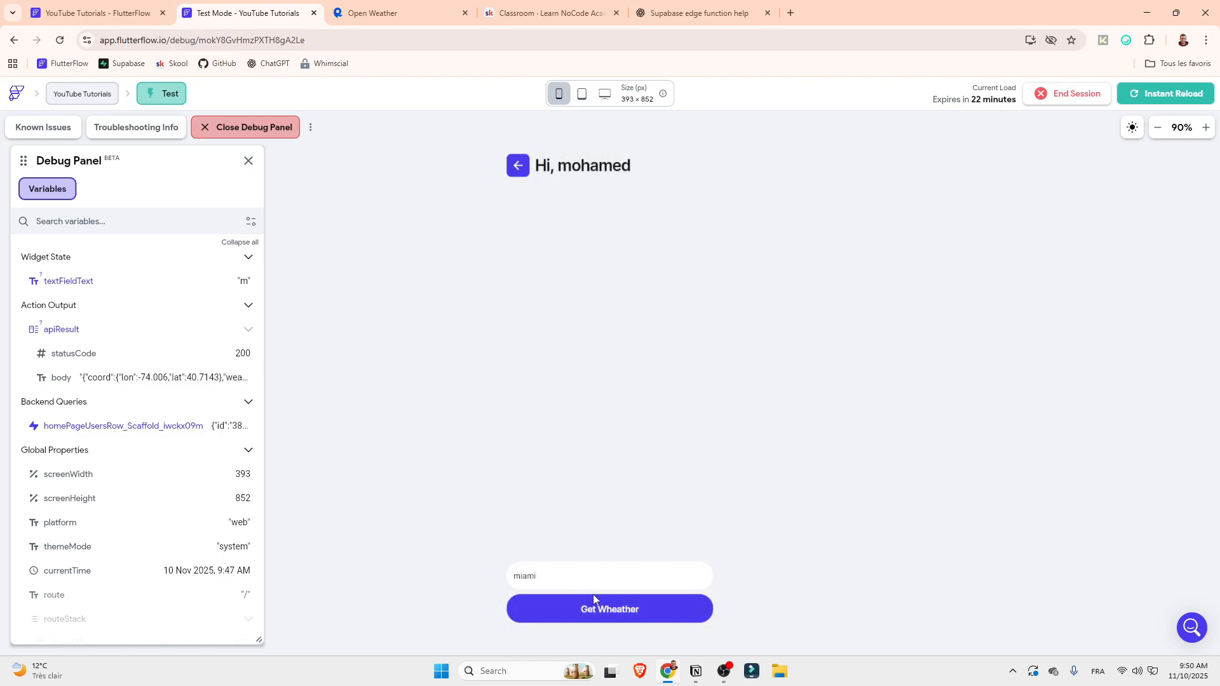
left_click(598, 608)
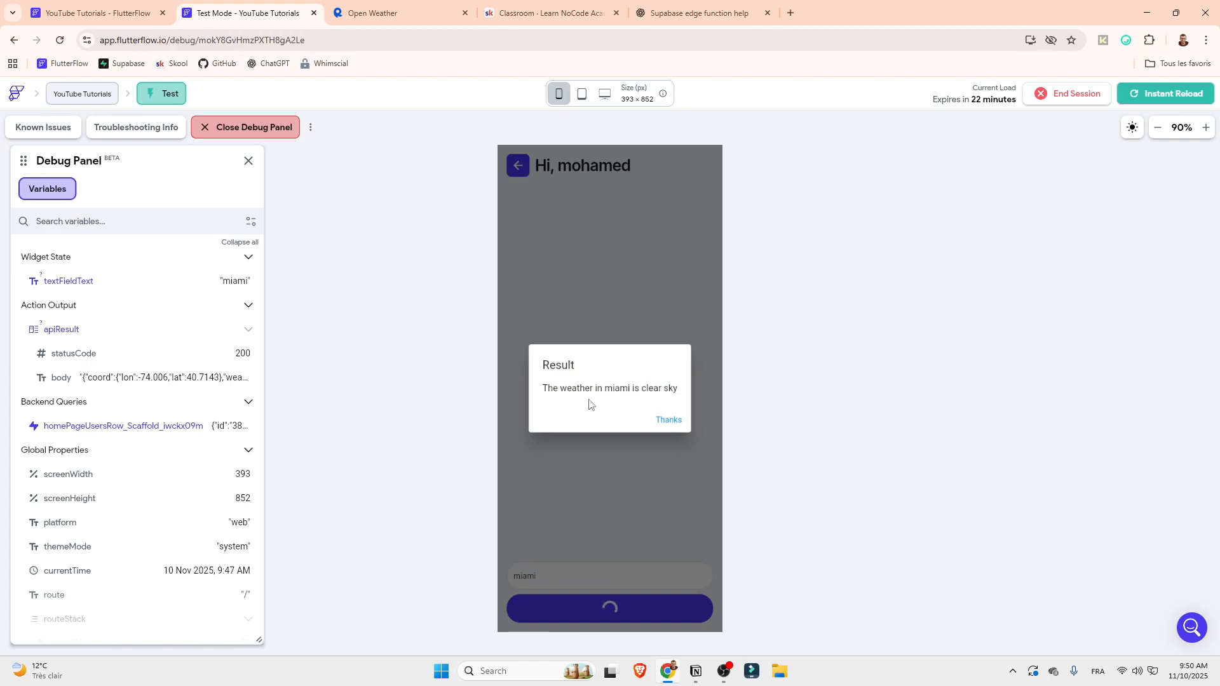
left_click(666, 421)
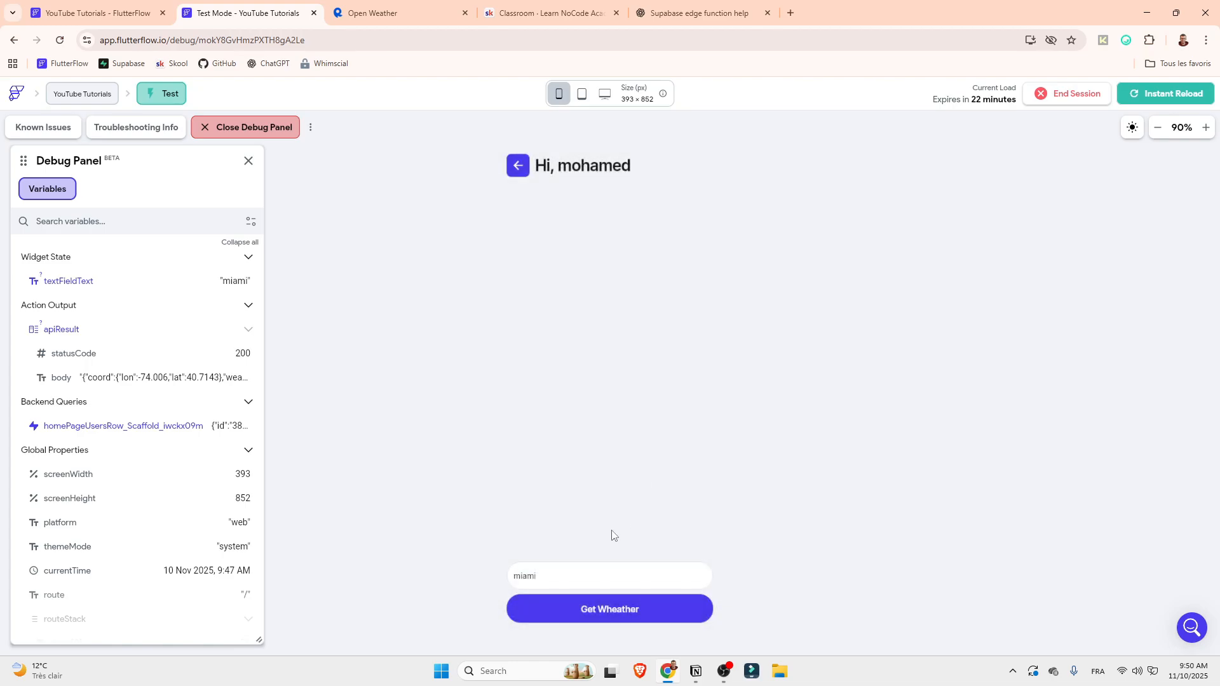
Test how the app handles the invalid city "xyz" and dismiss the dialog it returns
double_click(558, 587)
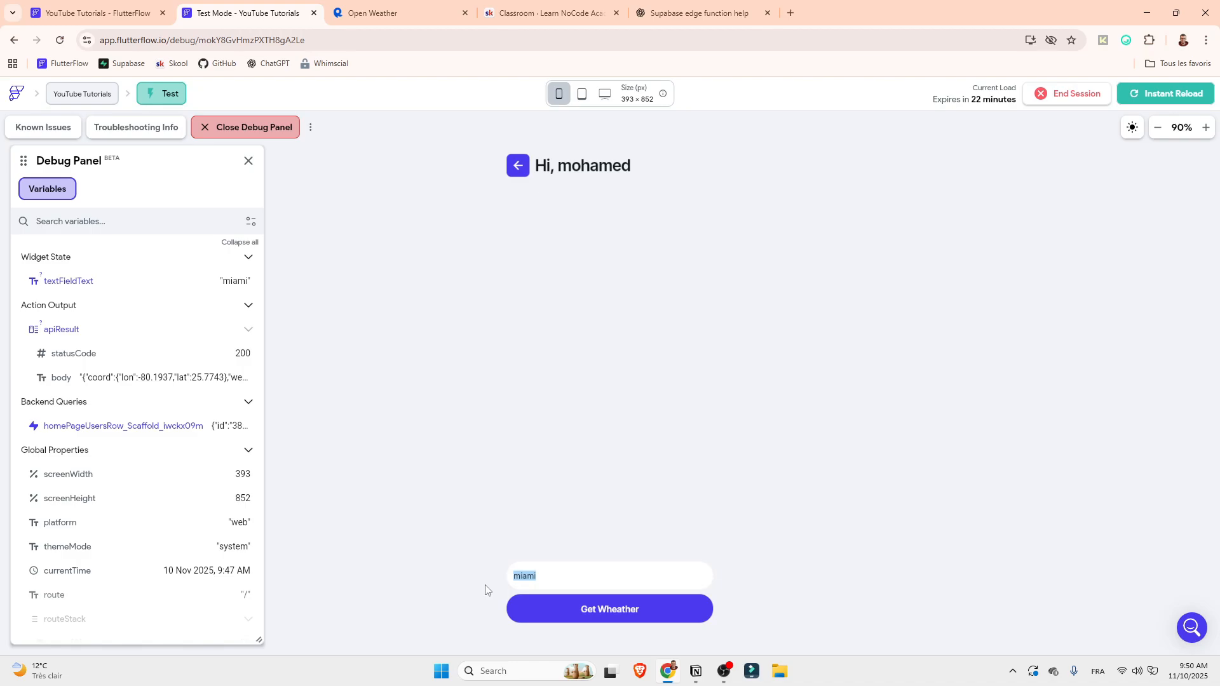
type("xyz")
left_click(544, 608)
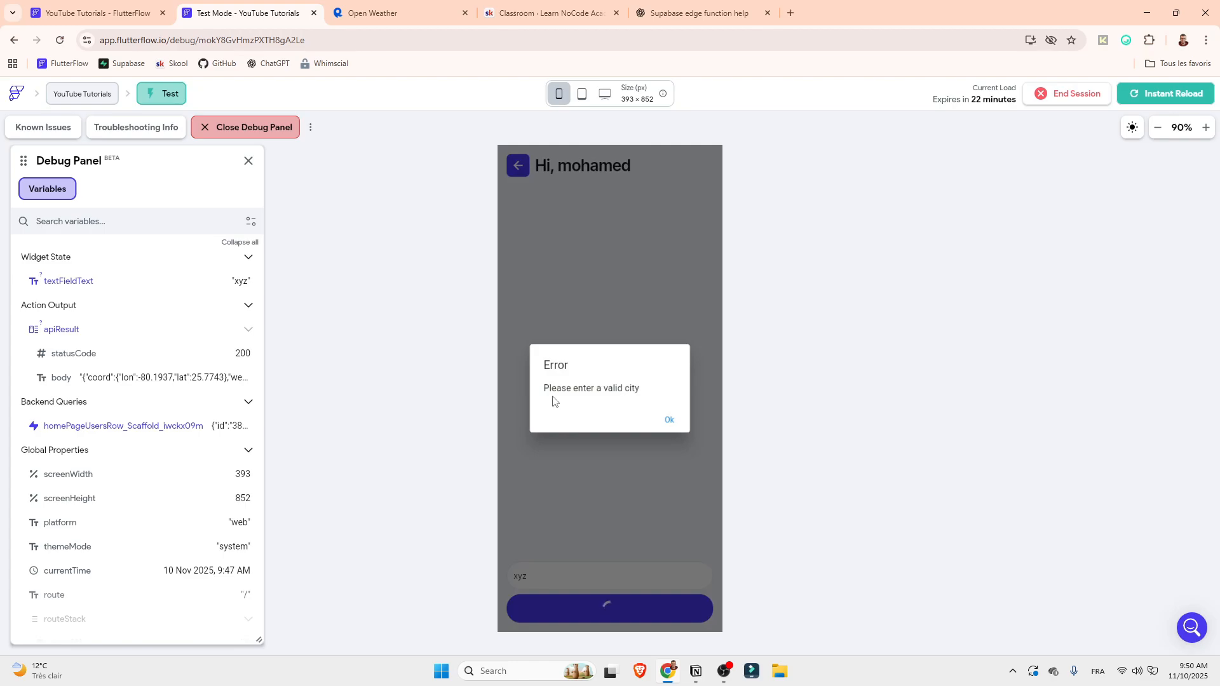
left_click(667, 422)
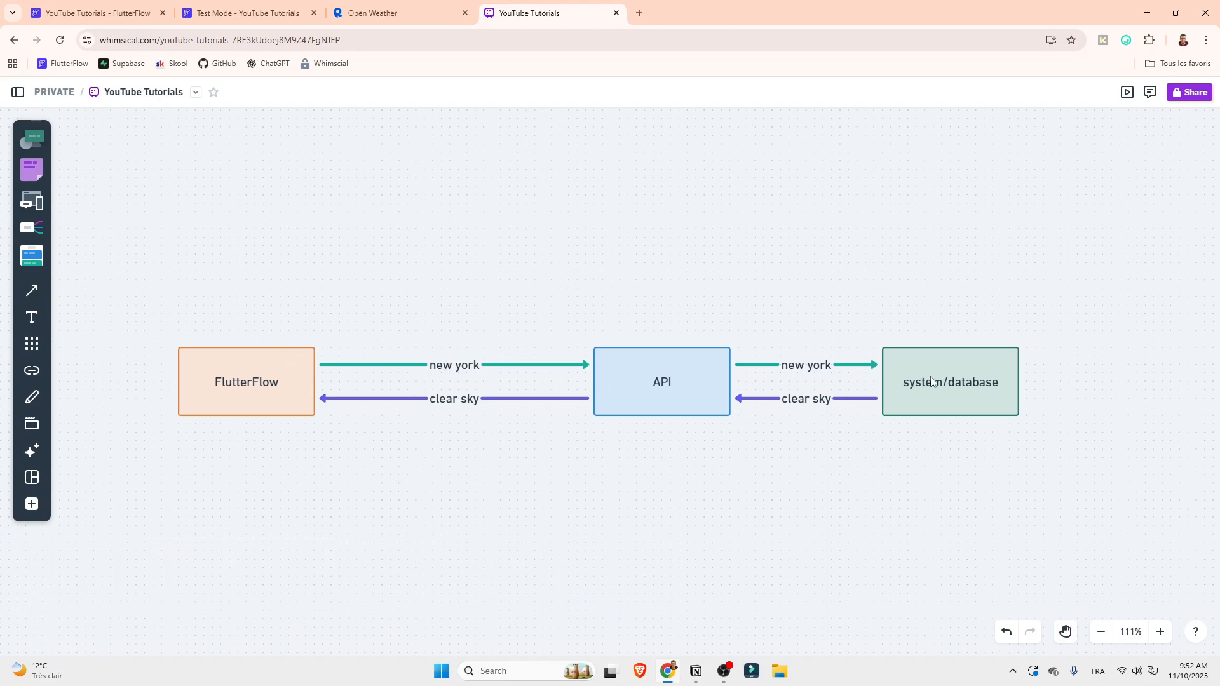
Examine in the Whimsical diagram how the city request and weather reply travel between FlutterFlow, the API and the system/database
left_click(264, 372)
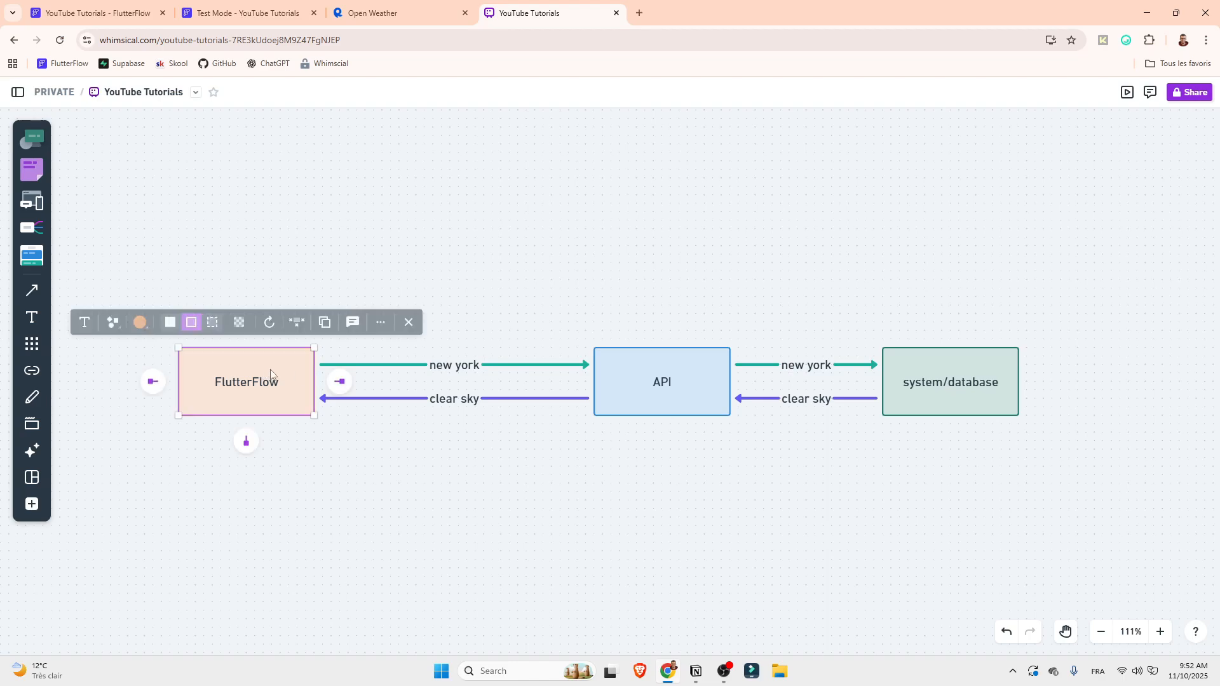
left_click(467, 374)
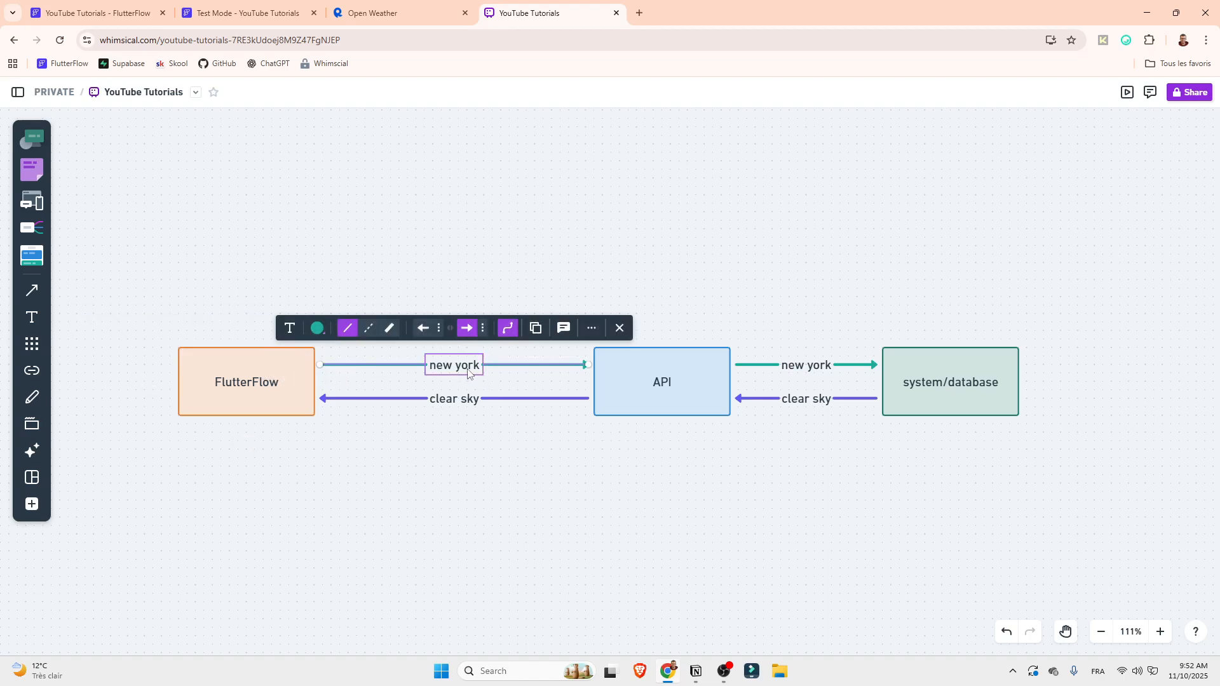
left_click(659, 375)
key("Escape")
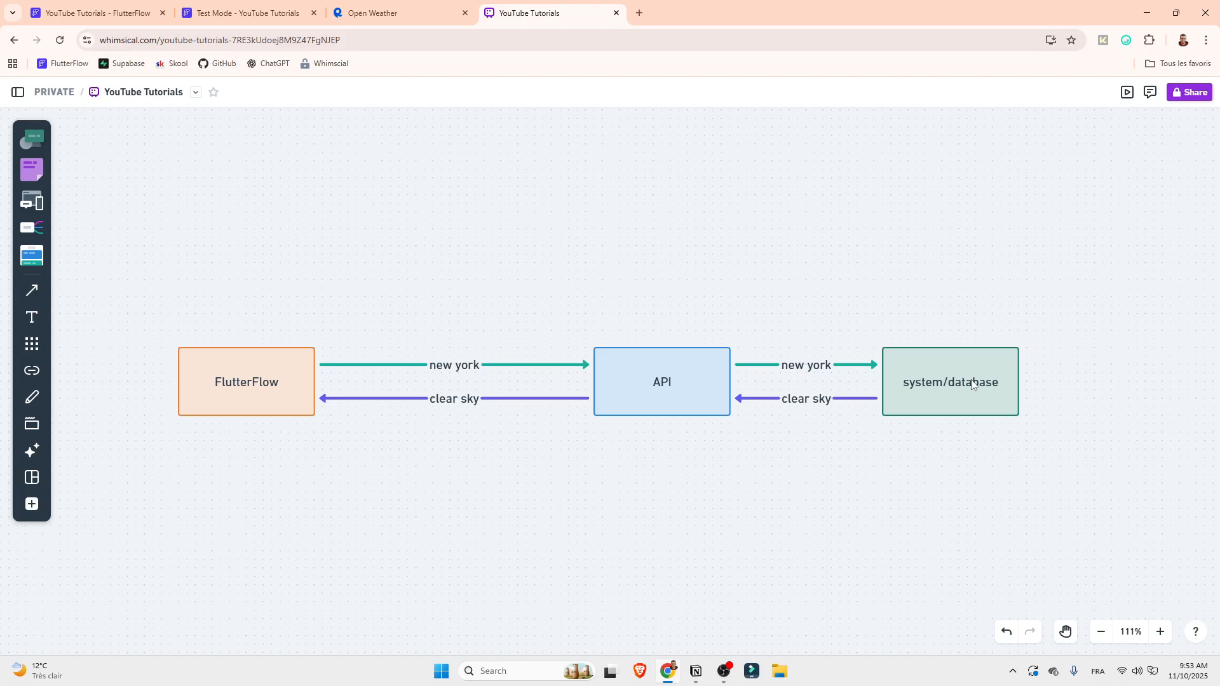
left_click(802, 398)
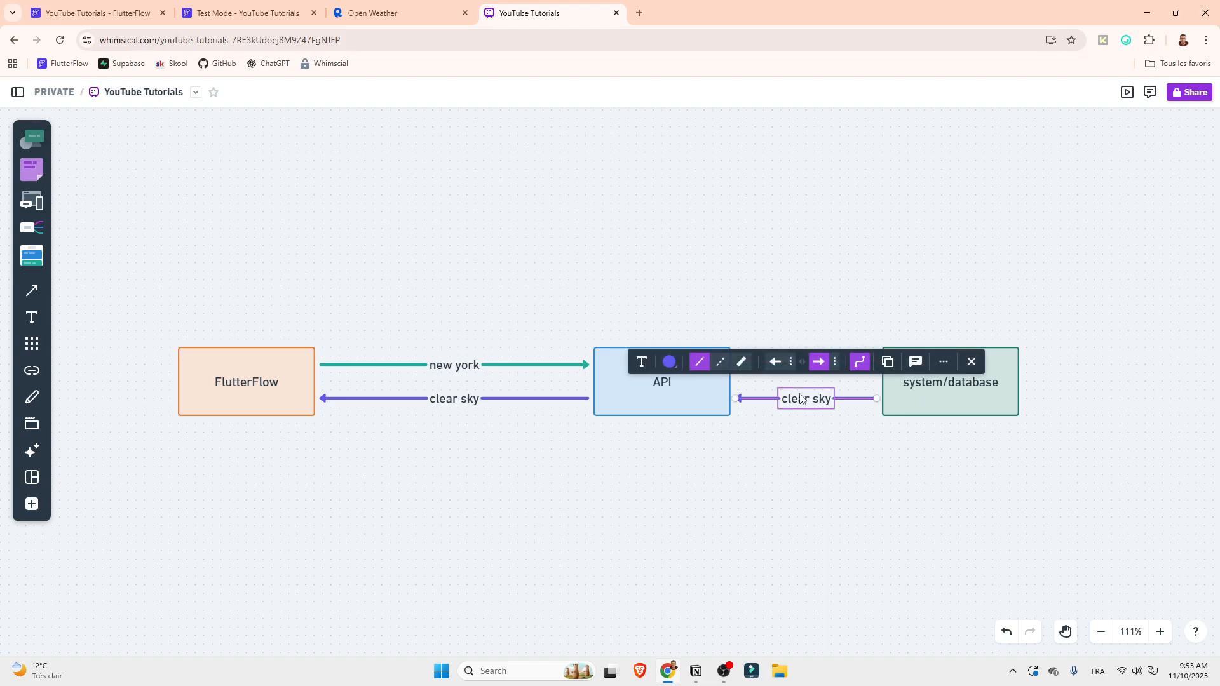
left_click(623, 395)
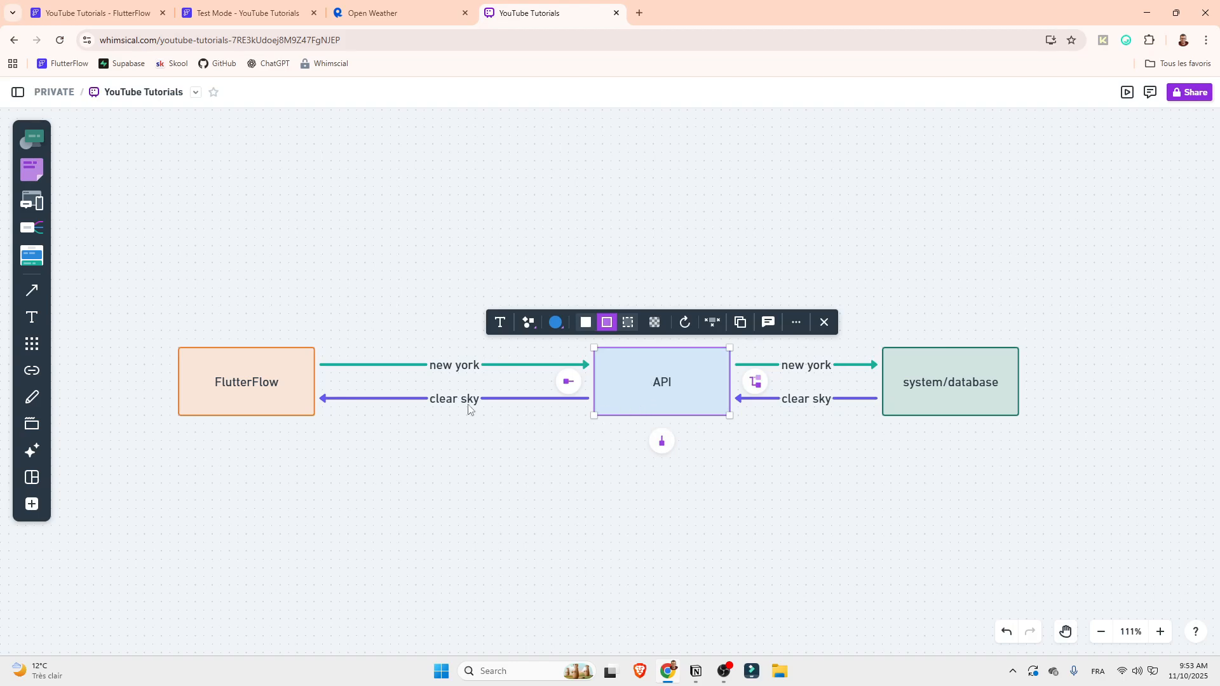
left_click(449, 402)
left_click(254, 399)
left_click(566, 477)
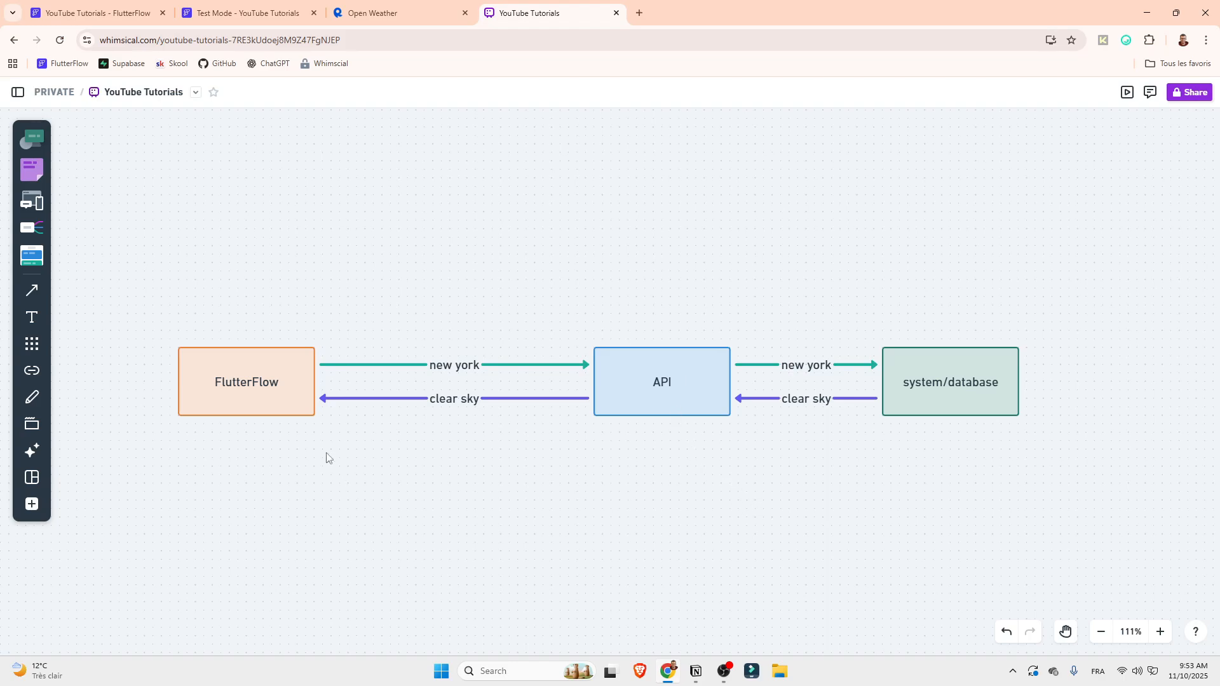
left_click(286, 408)
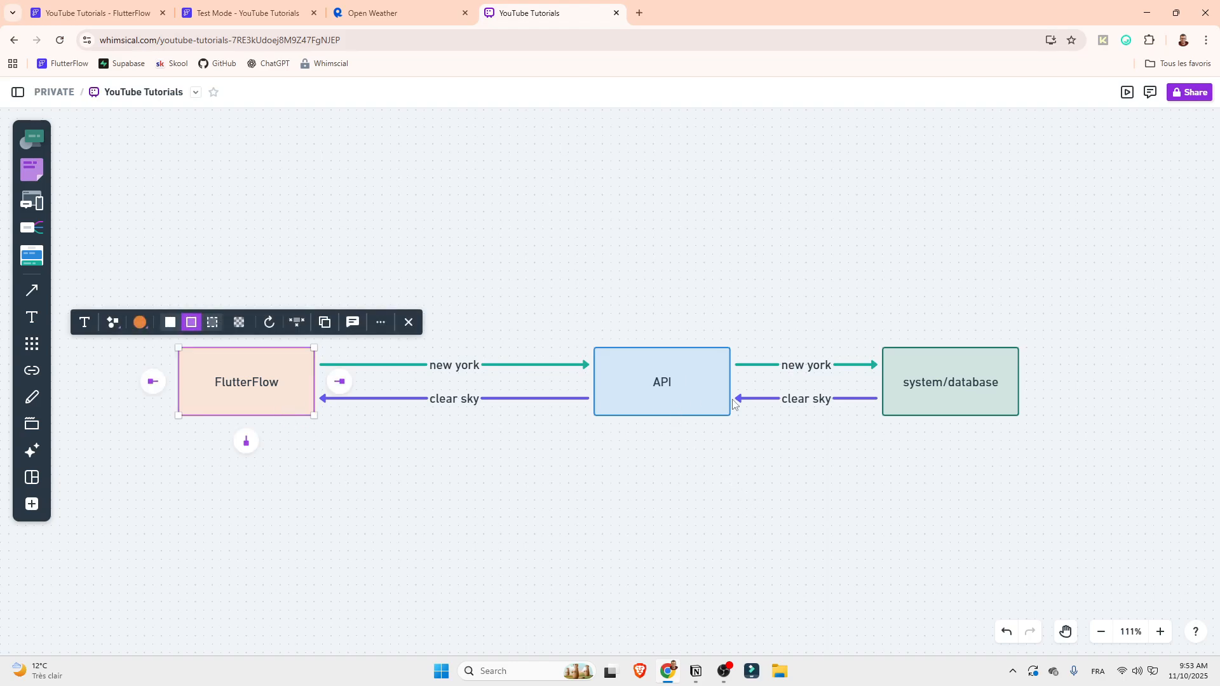
left_click(933, 502)
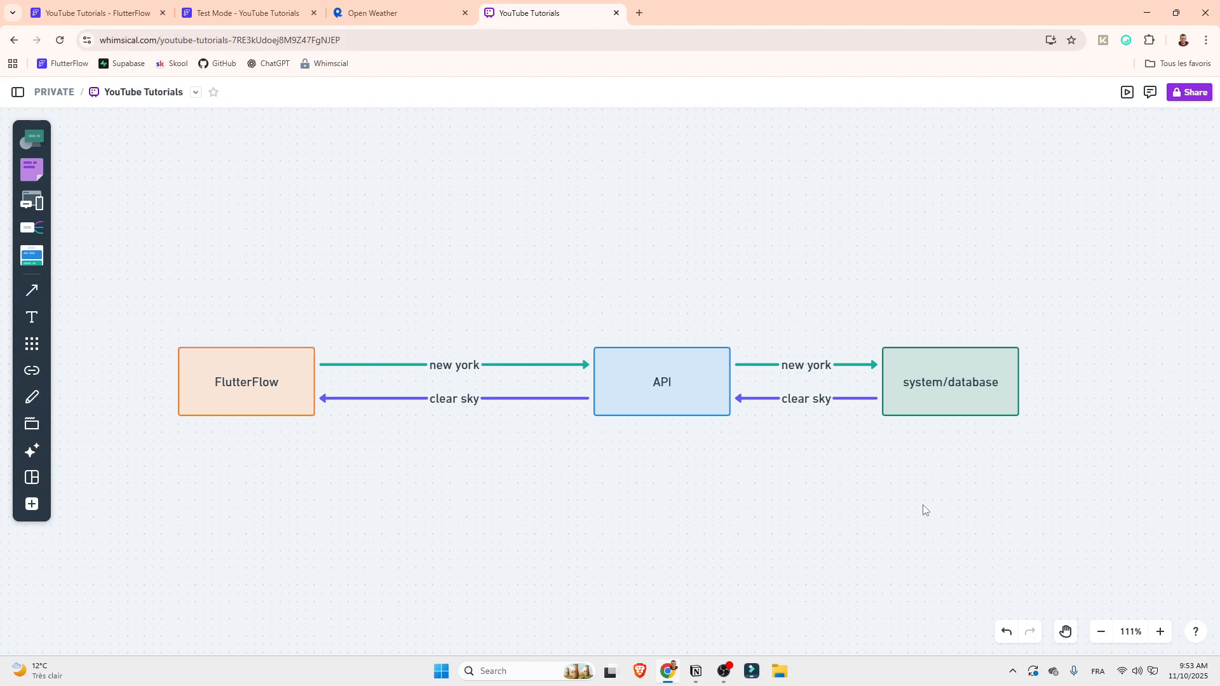
left_click(670, 402)
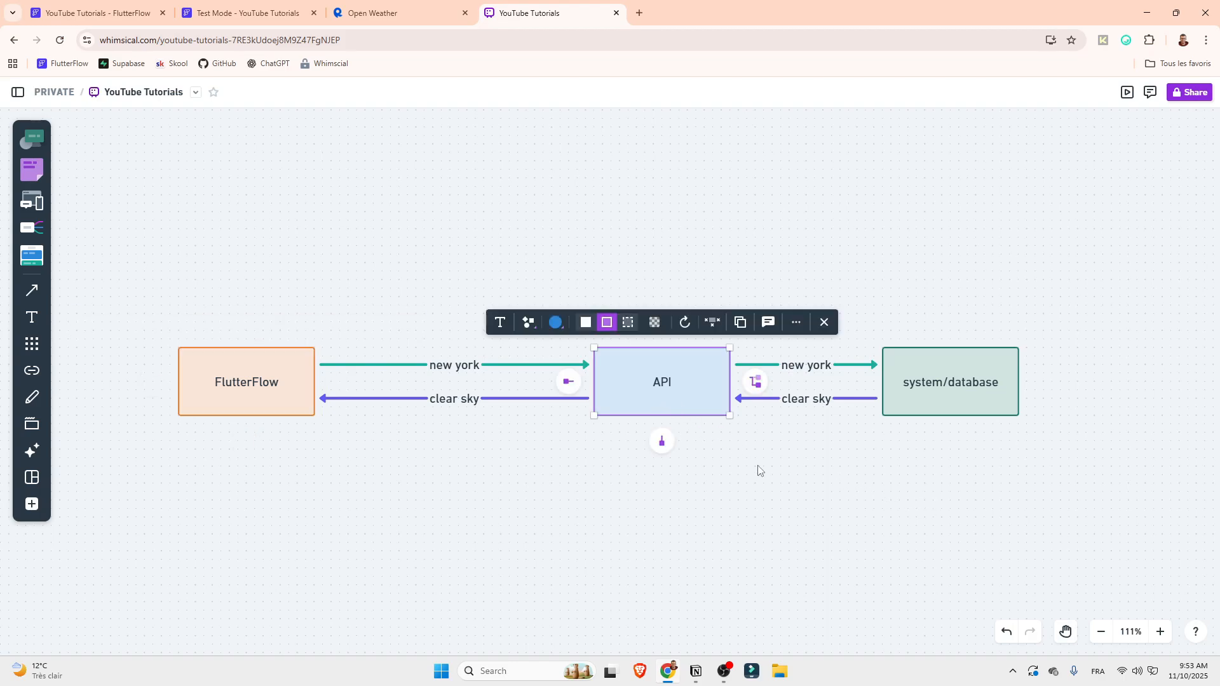
left_click(805, 490)
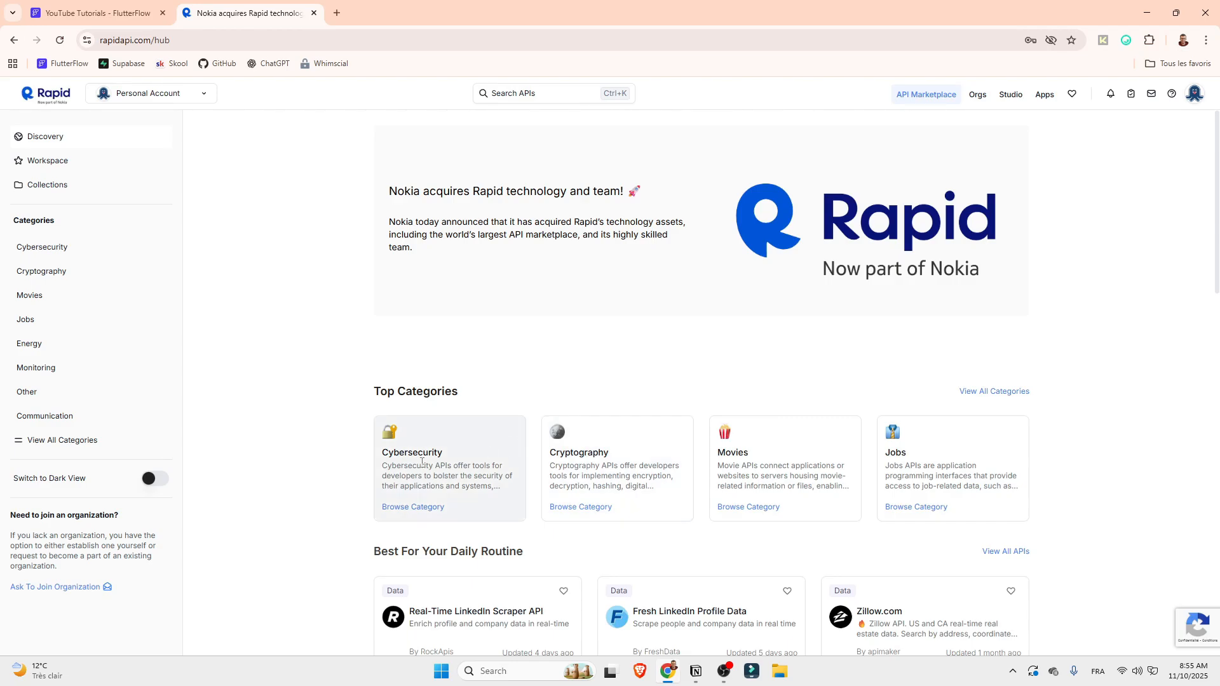
Search RapidAPI for "Open Wheather" and open the Open Weather API's "V2 - Current Weather by city name" endpoint
scroll(538, 433, "down", 3)
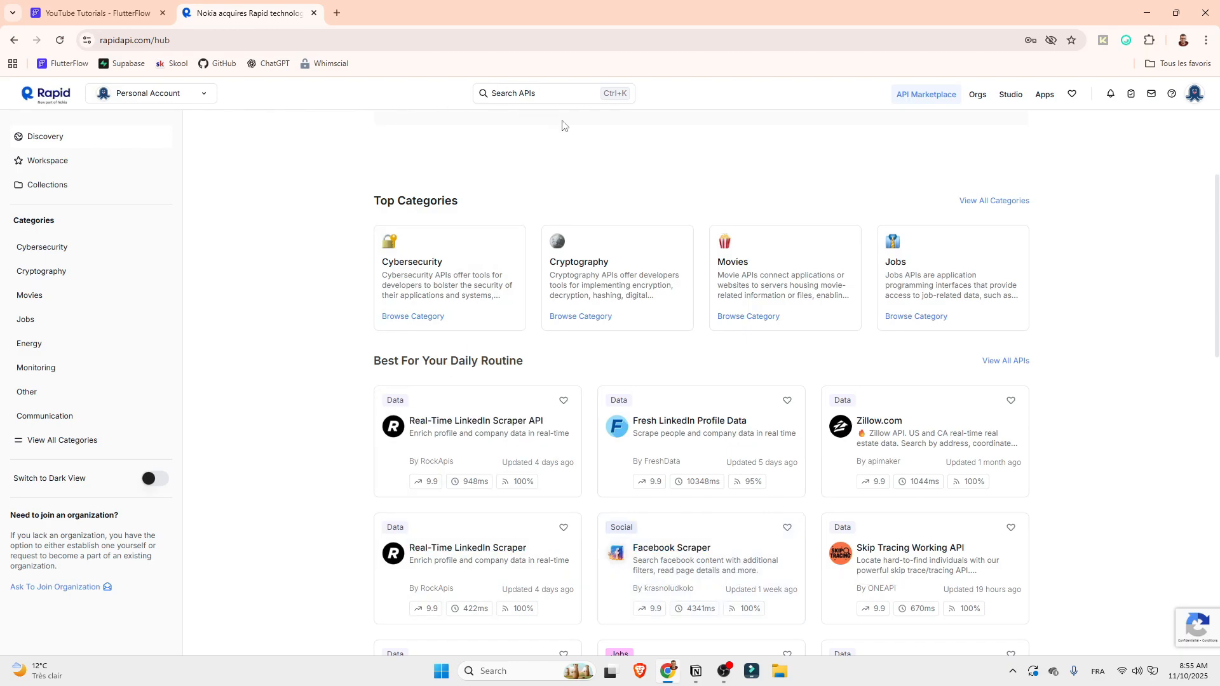
left_click(534, 94)
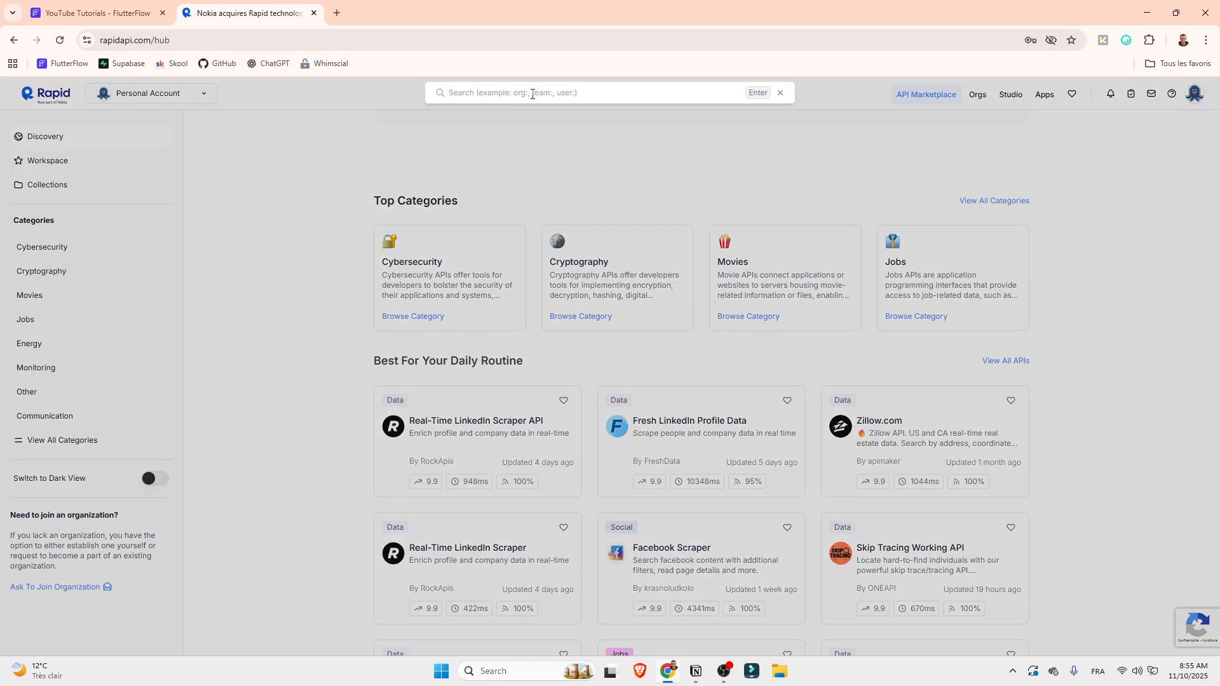
type("Open Whea")
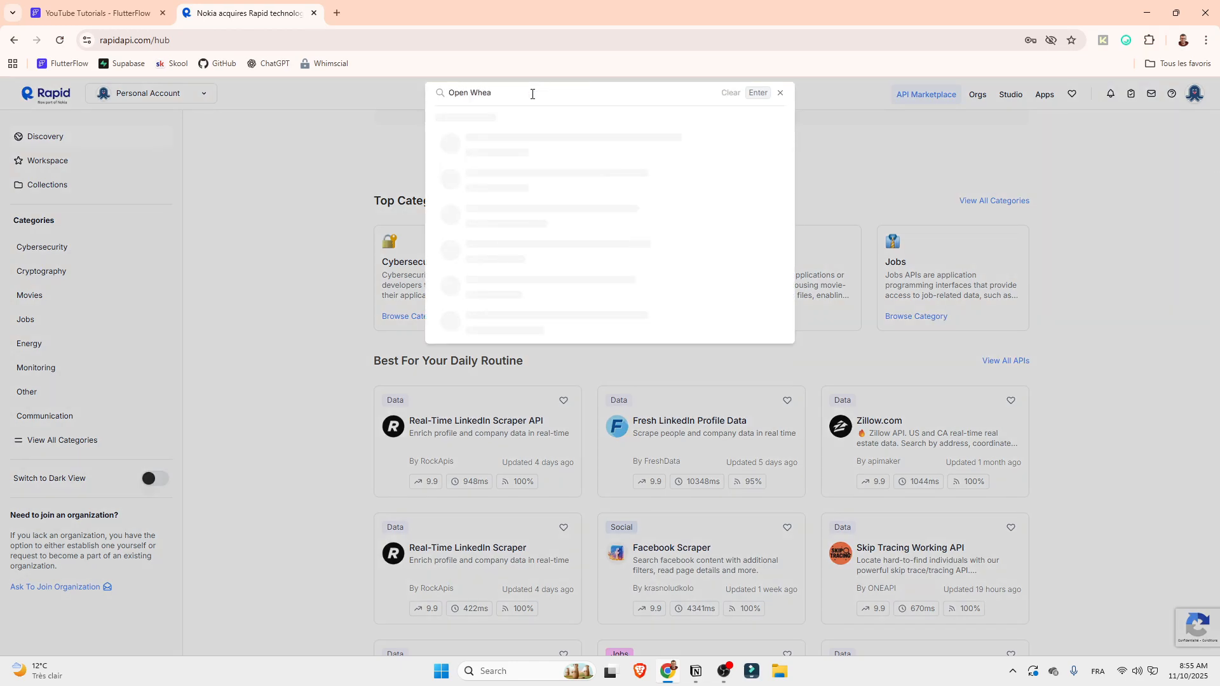
type("ther")
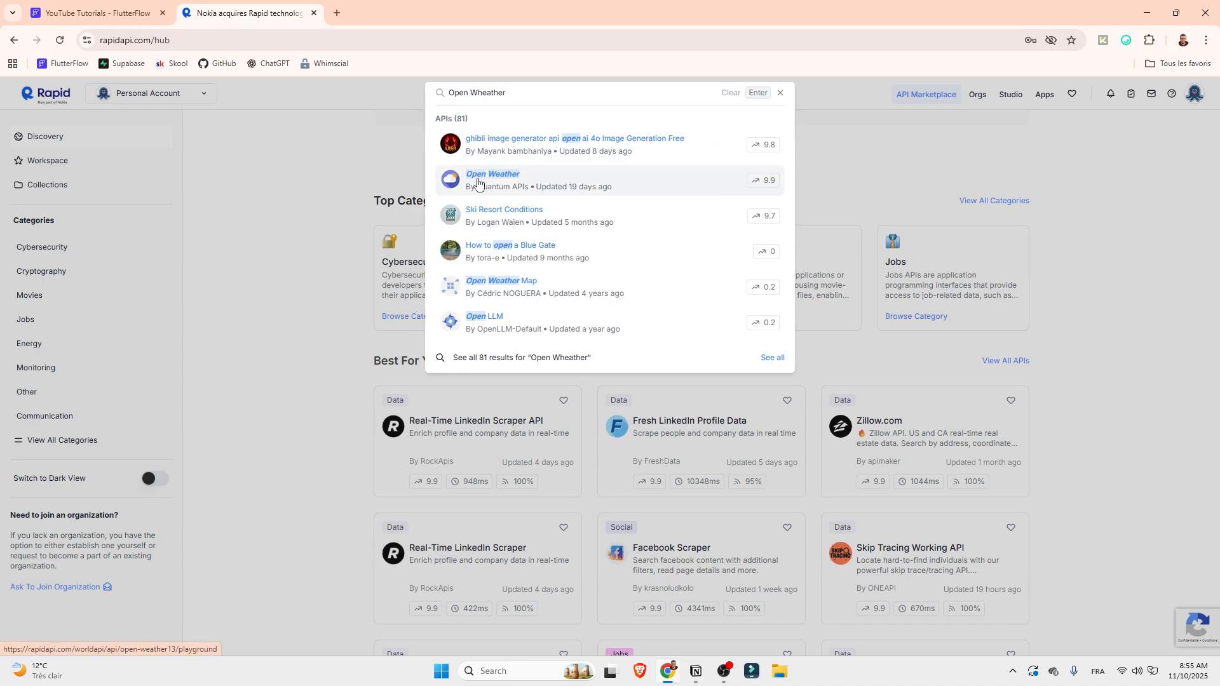
left_click(513, 196)
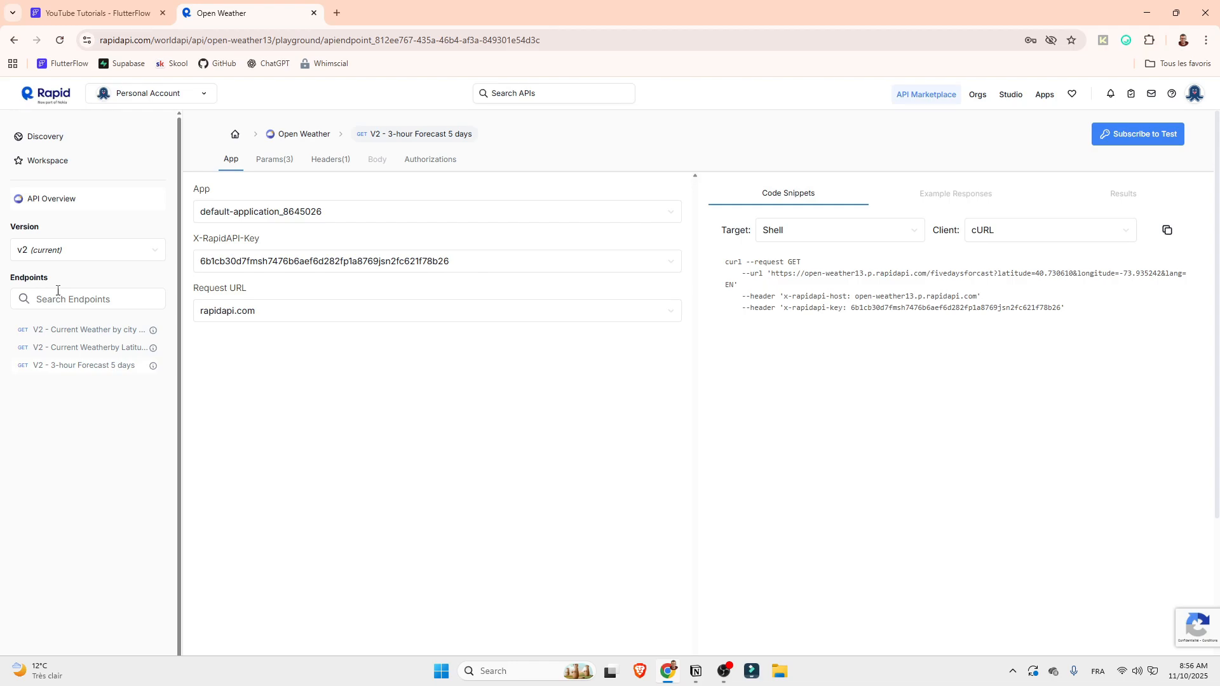
left_click(105, 335)
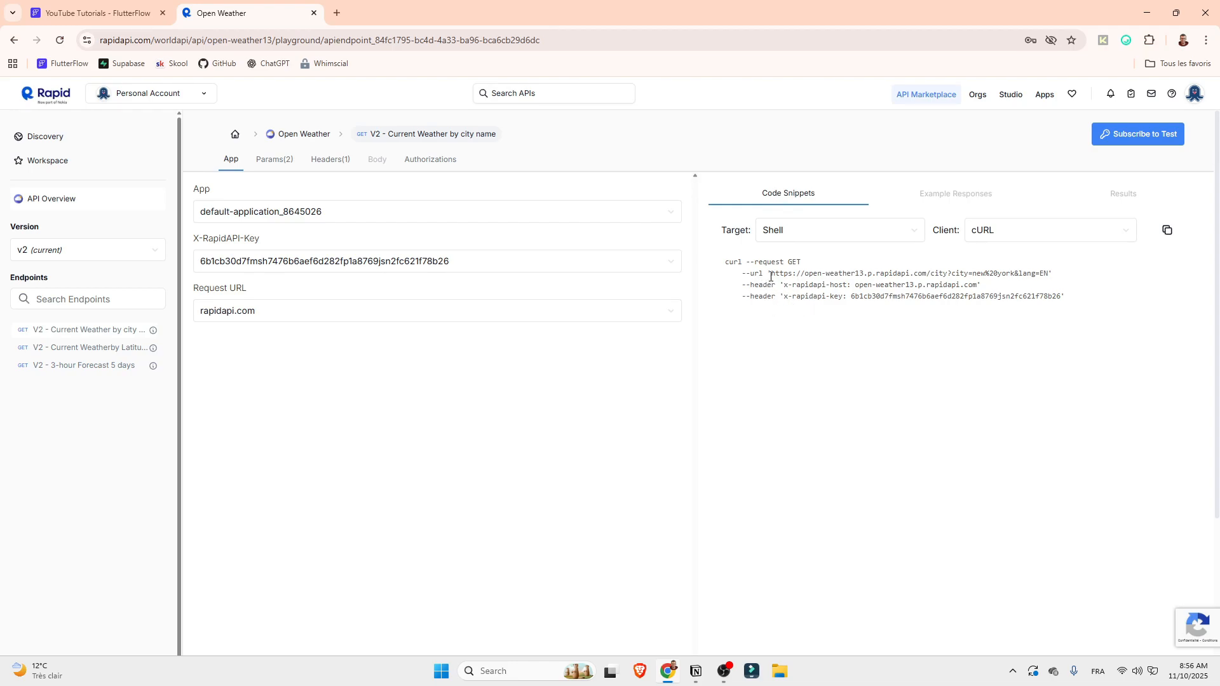
double_click(793, 263)
left_click(134, 13)
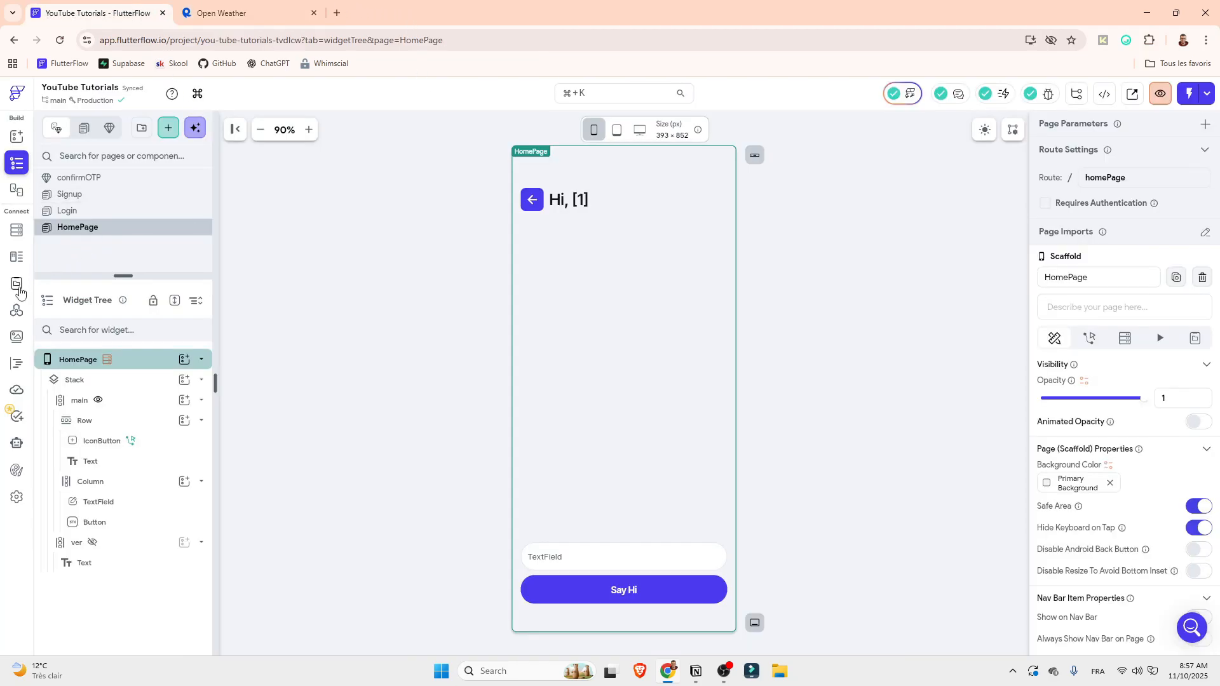
left_click(17, 309)
left_click(191, 131)
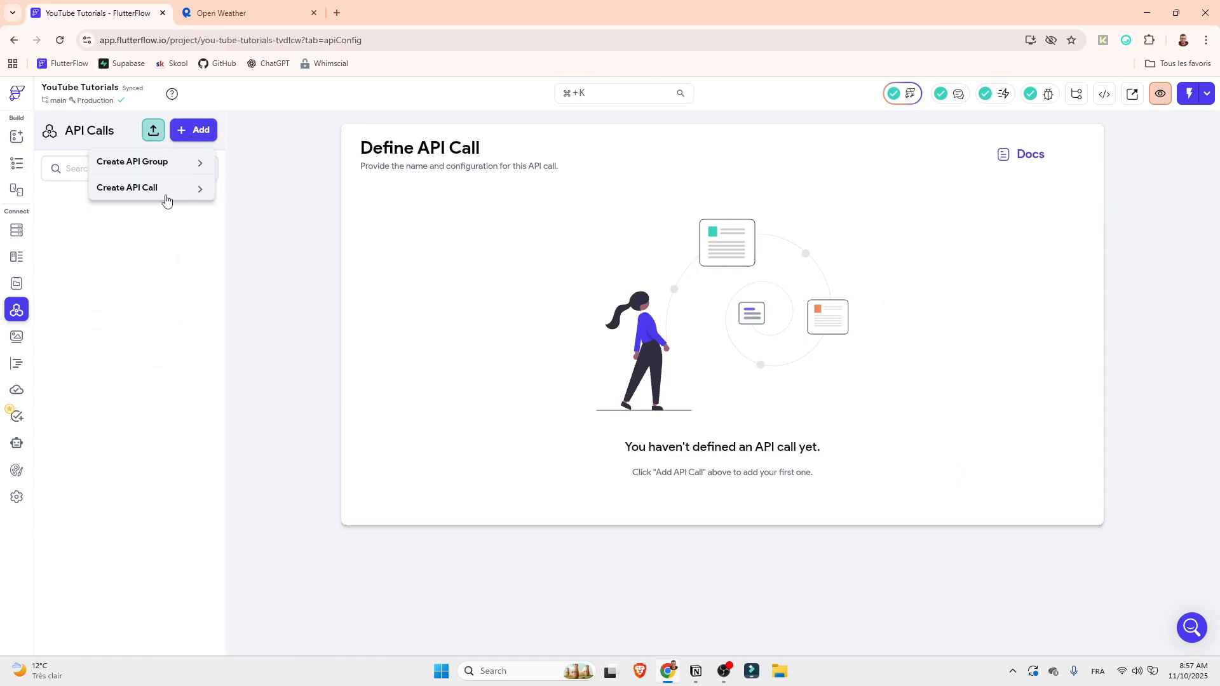
left_click(160, 188)
left_click(389, 307)
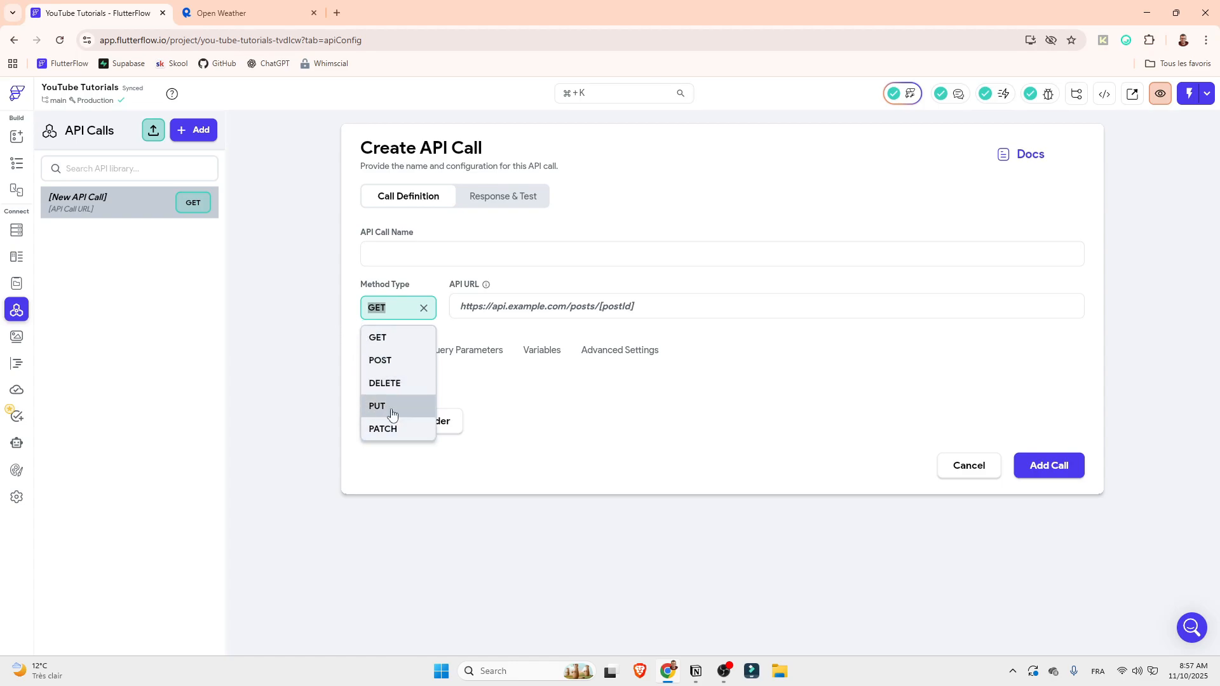
left_click(661, 451)
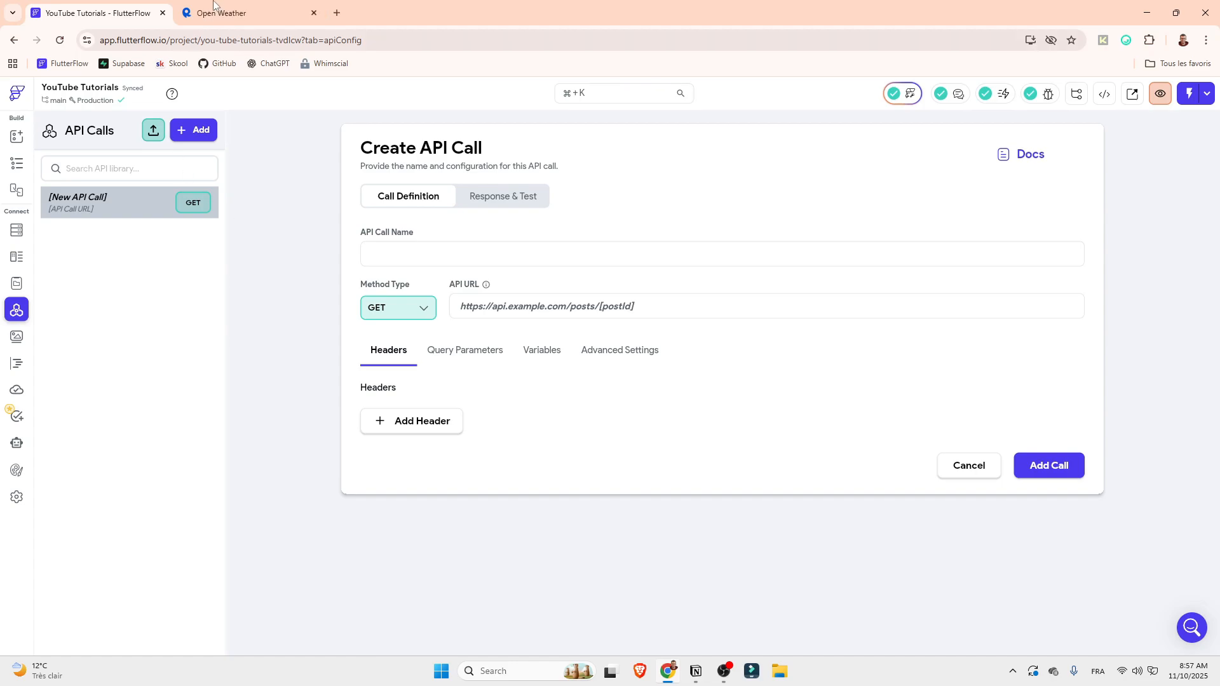
left_click(969, 465)
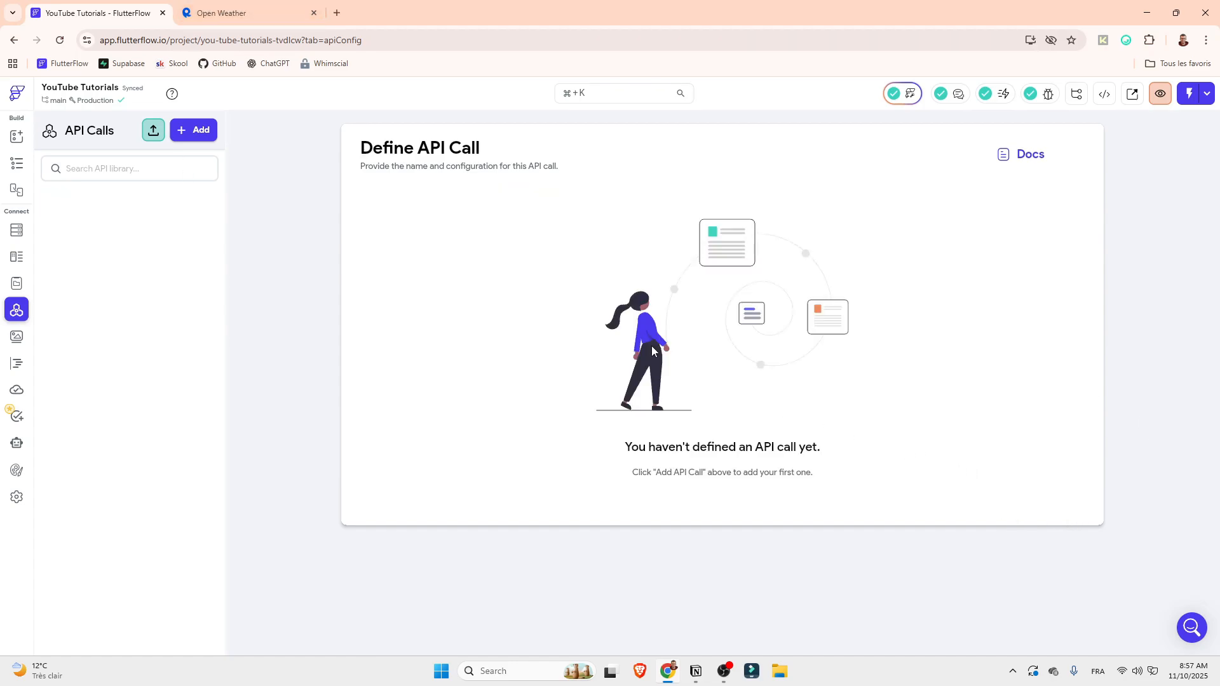
Switch back to the Open Weather page on RapidAPI and examine the request method in the cURL snippet
left_click(243, 10)
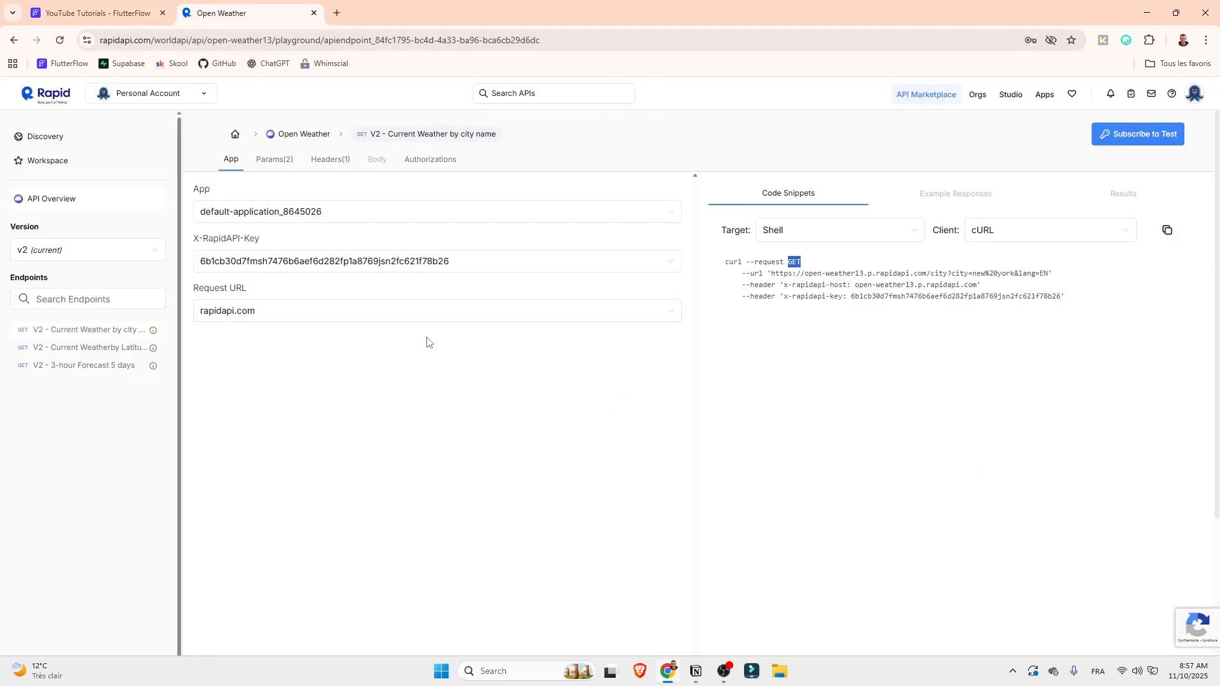
left_click_drag(788, 262, 805, 268)
left_click_drag(788, 261, 801, 261)
key("ctrl+plus")
key("ctrl+plus")
left_click(811, 319)
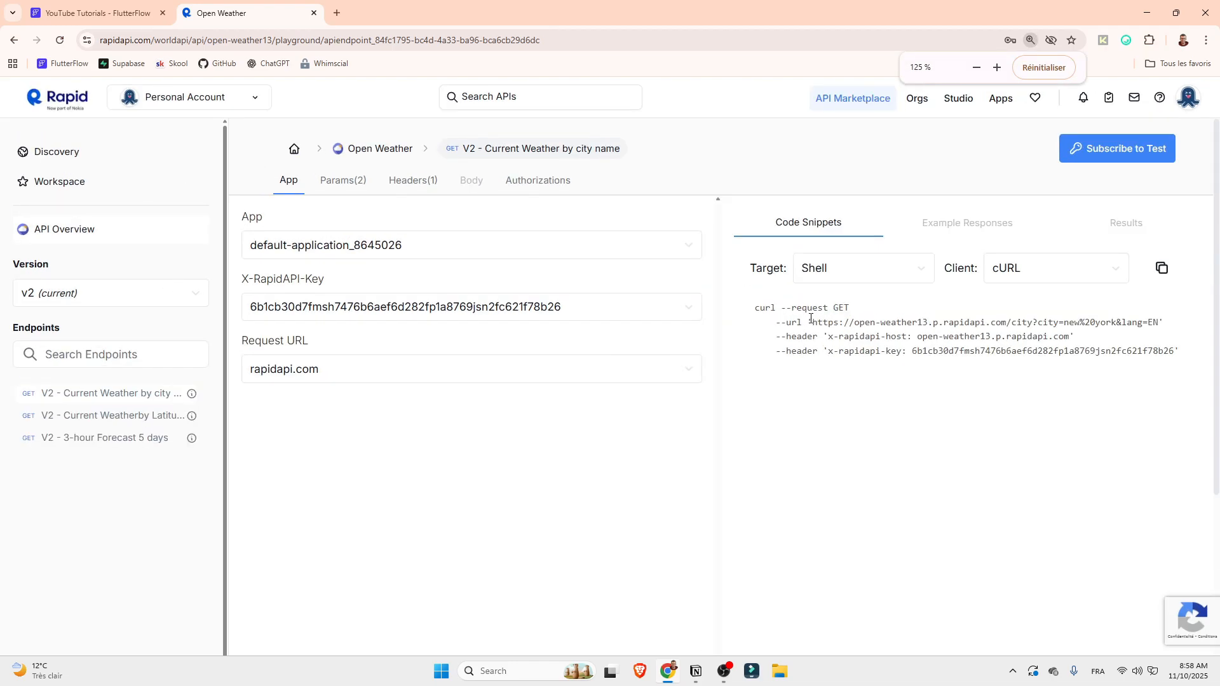
Copy the request URL from the cURL snippet, load it in a new browser tab and return to the Open Weather page
left_click_drag(811, 319, 875, 323)
left_click(810, 319)
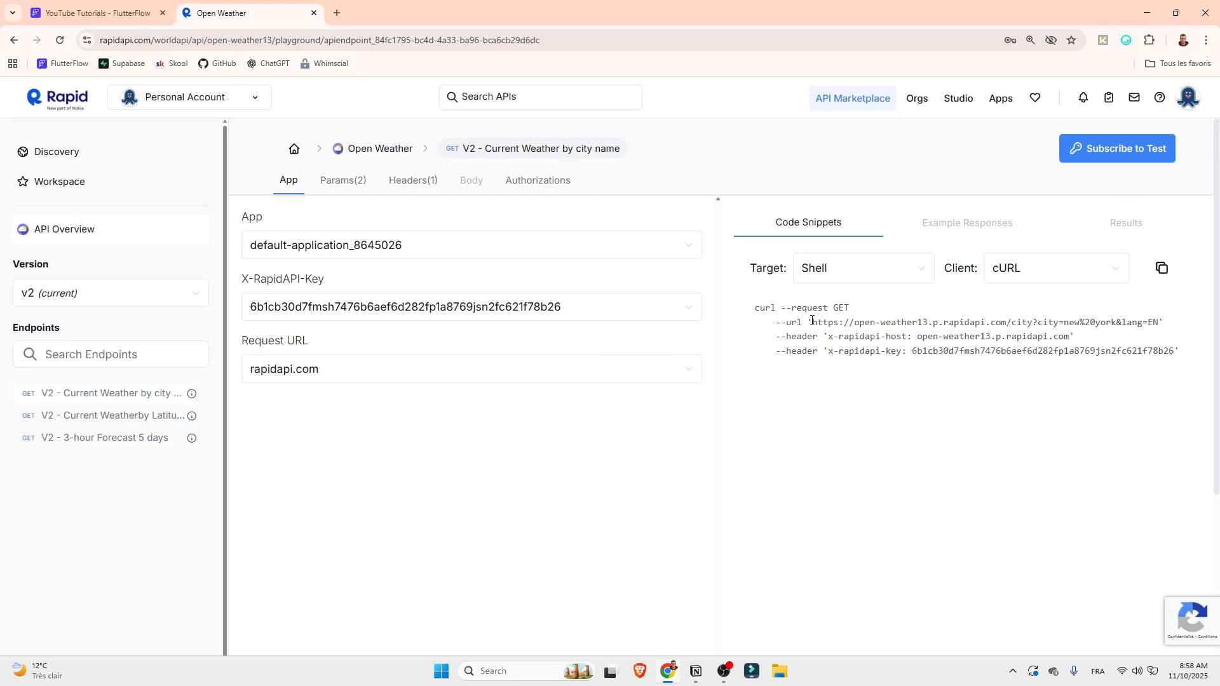
double_click(789, 322)
left_click_drag(812, 320, 1159, 327)
key("ctrl+c")
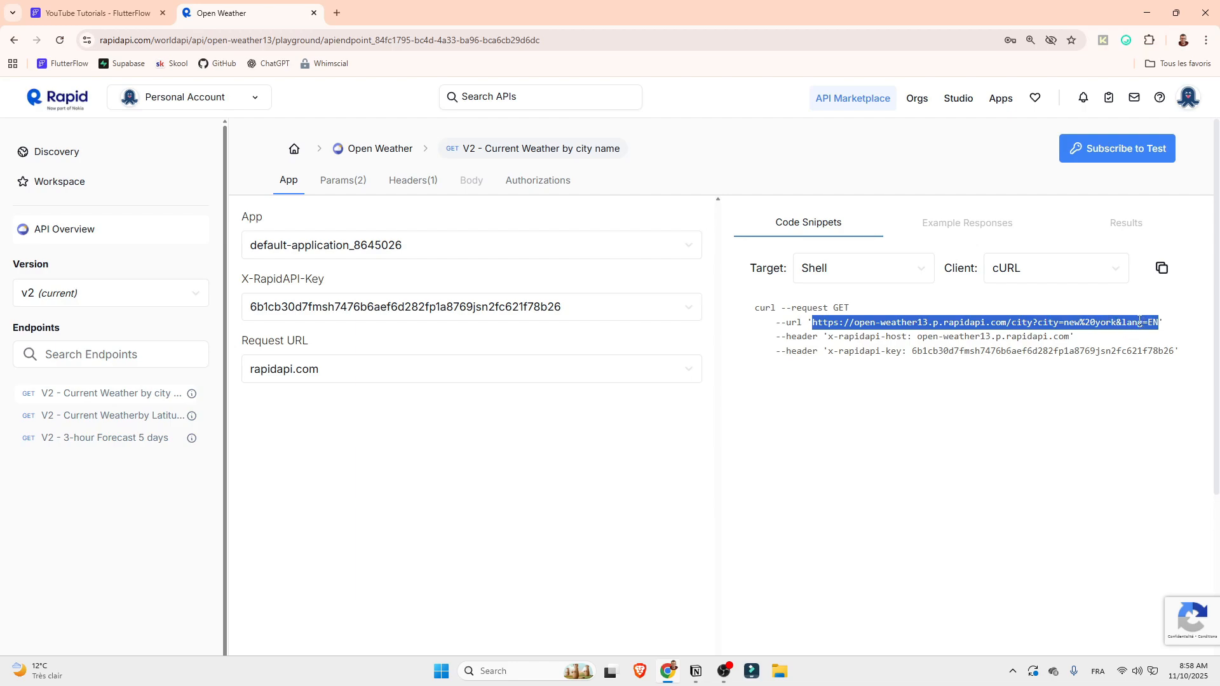
left_click(342, 12)
key("ctrl+v")
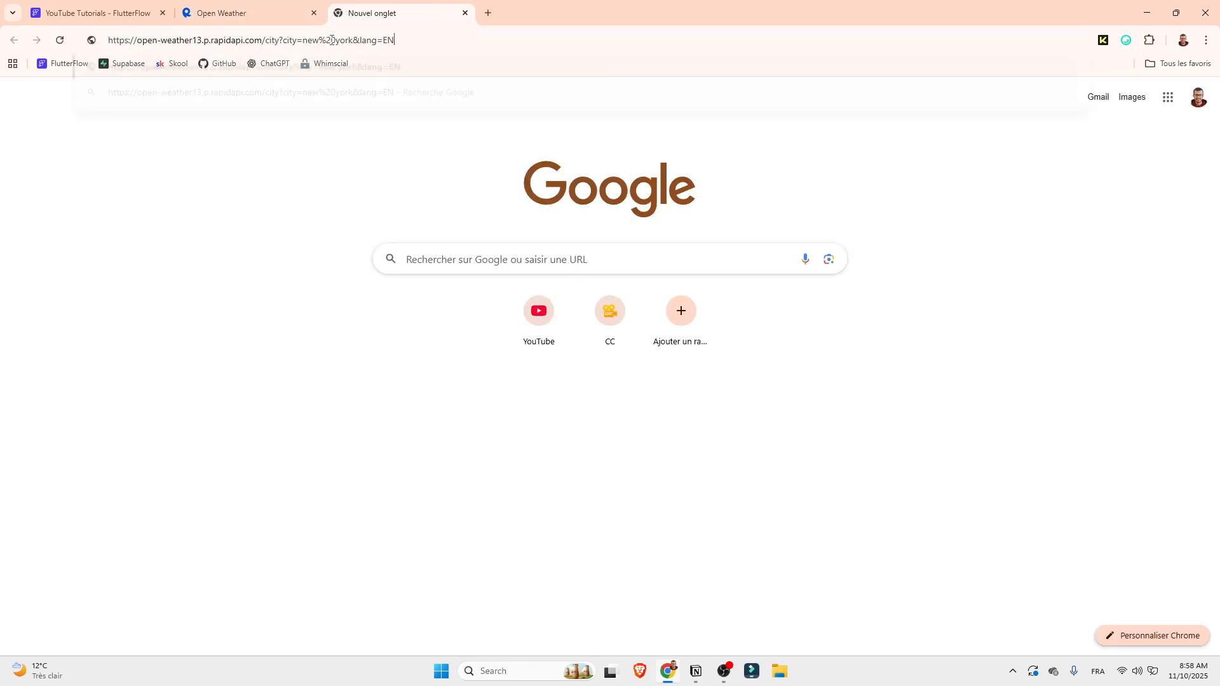
key("Return")
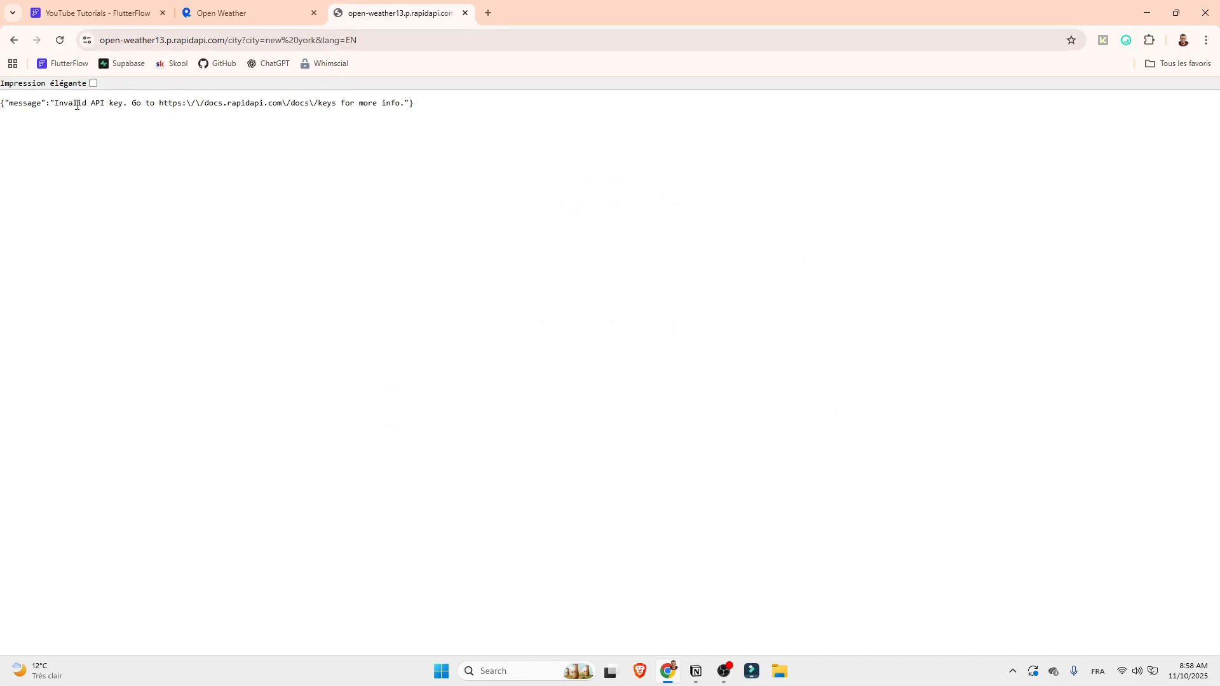
left_click(210, 12)
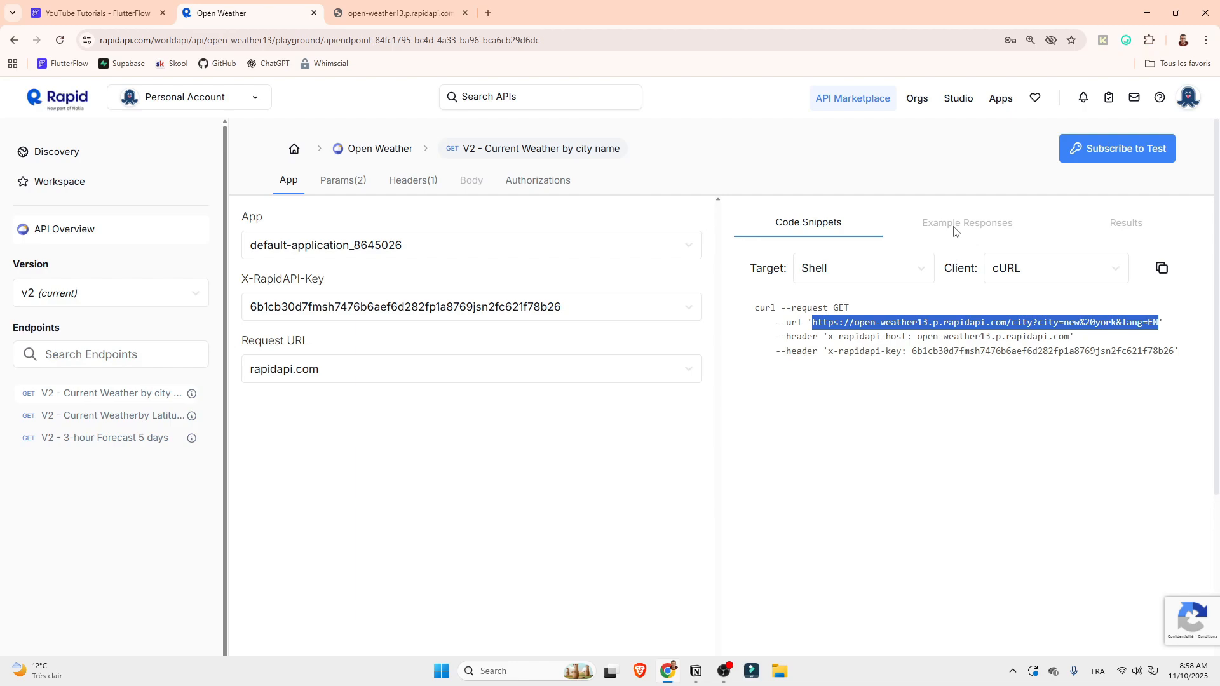
Examine the request URL, the x-rapidapi-host and x-rapidapi-key headers and the overall structure of the cURL snippet
left_click(815, 333)
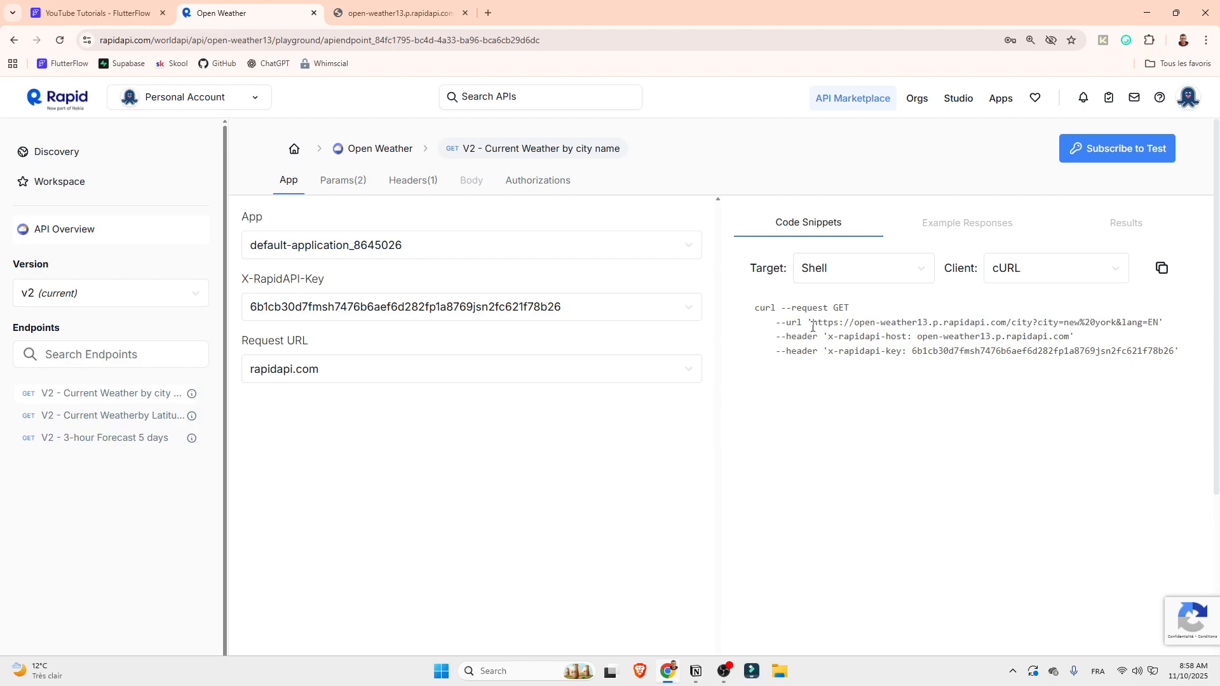
left_click_drag(813, 323, 1160, 322)
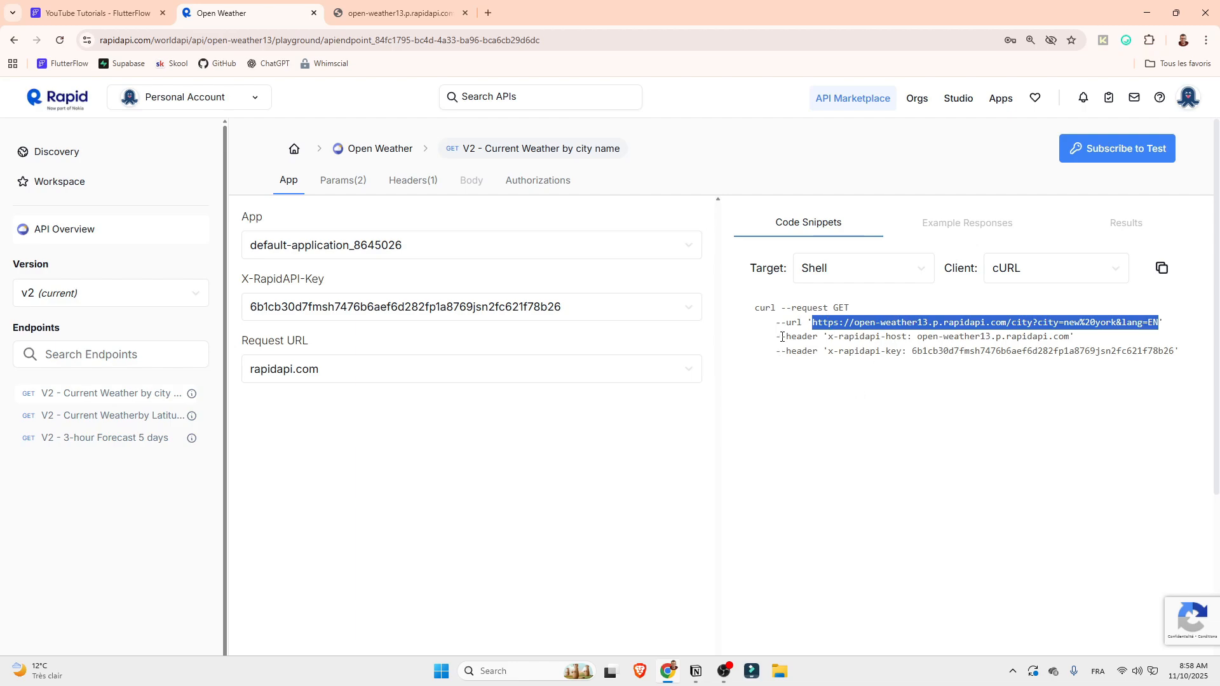
left_click_drag(785, 338, 1160, 323)
left_click_drag(829, 340, 907, 351)
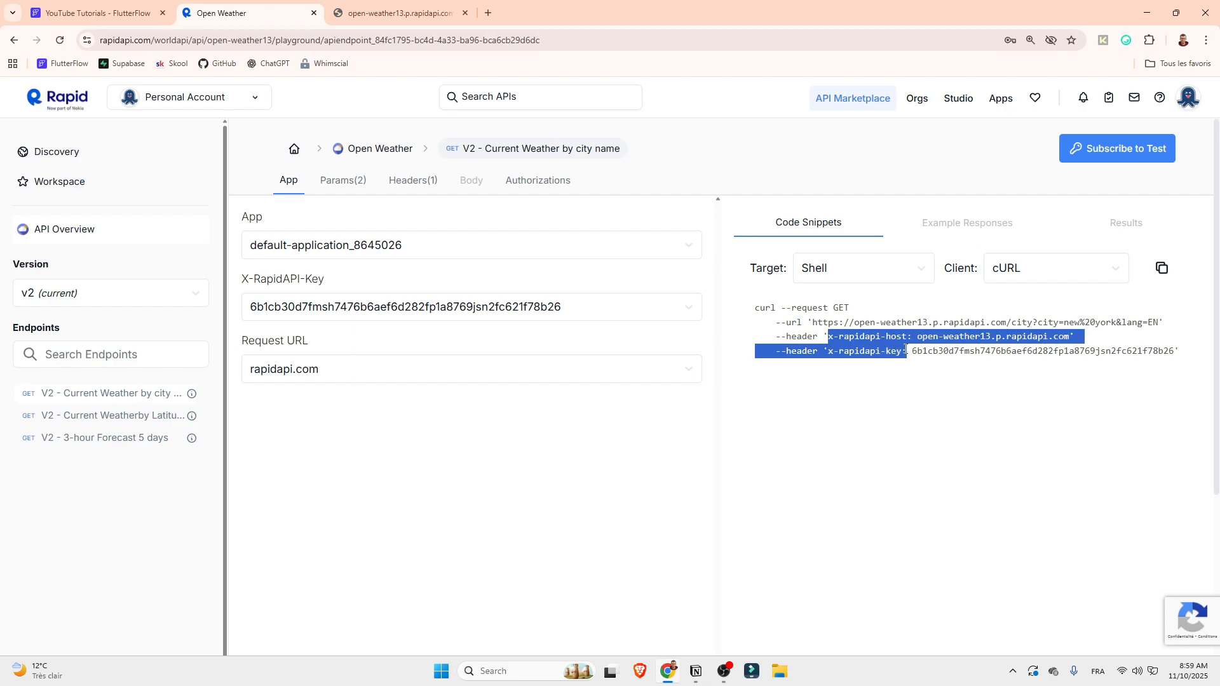
left_click(877, 349)
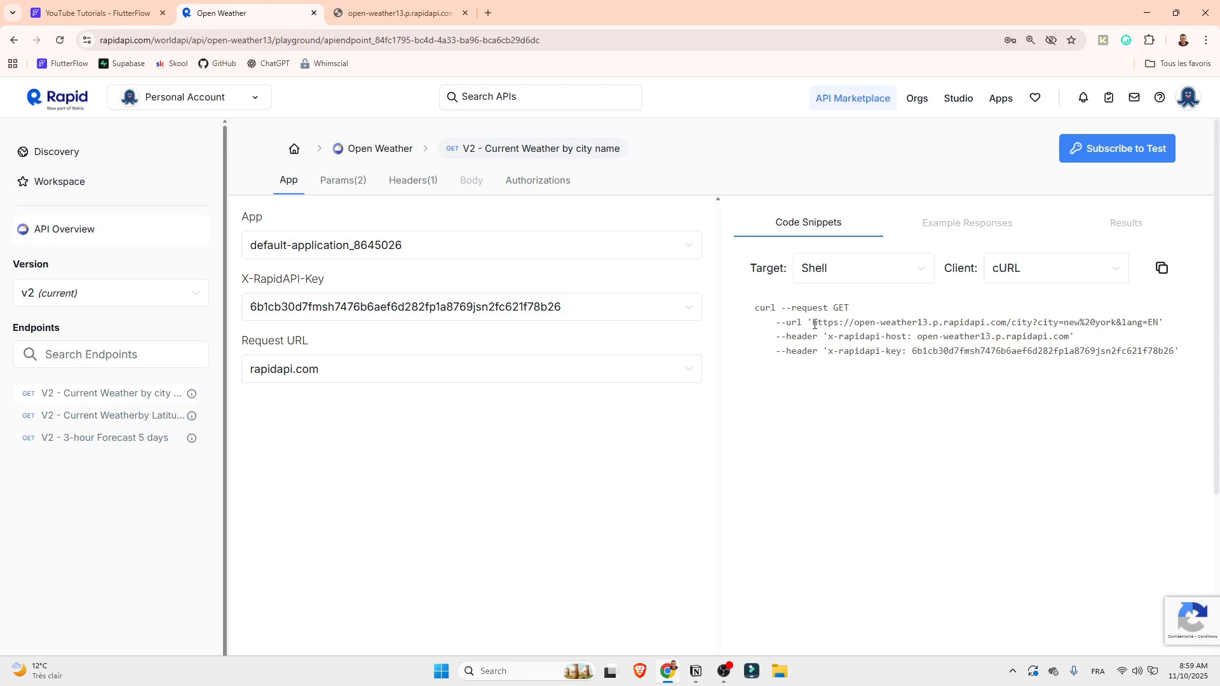
double_click(789, 337)
left_click_drag(789, 351, 814, 349)
left_click(834, 347)
left_click_drag(833, 309, 850, 309)
left_click_drag(756, 308, 1184, 359)
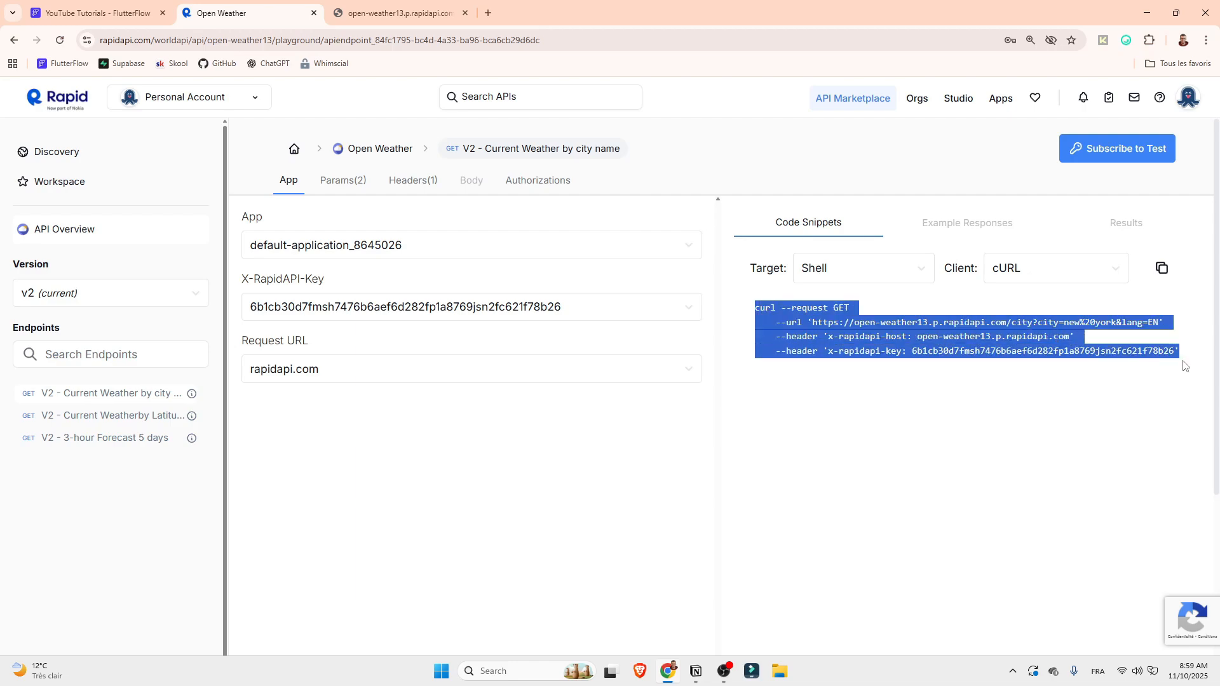
left_click(801, 324)
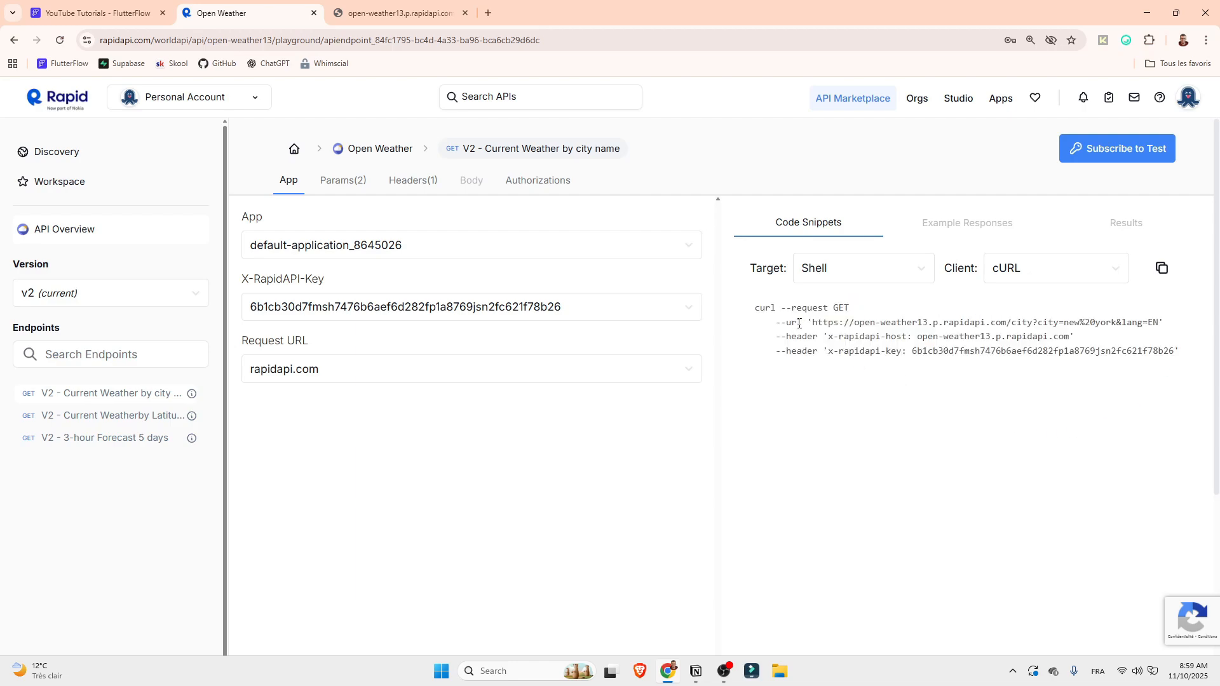
left_click_drag(785, 322, 807, 337)
left_click(820, 365)
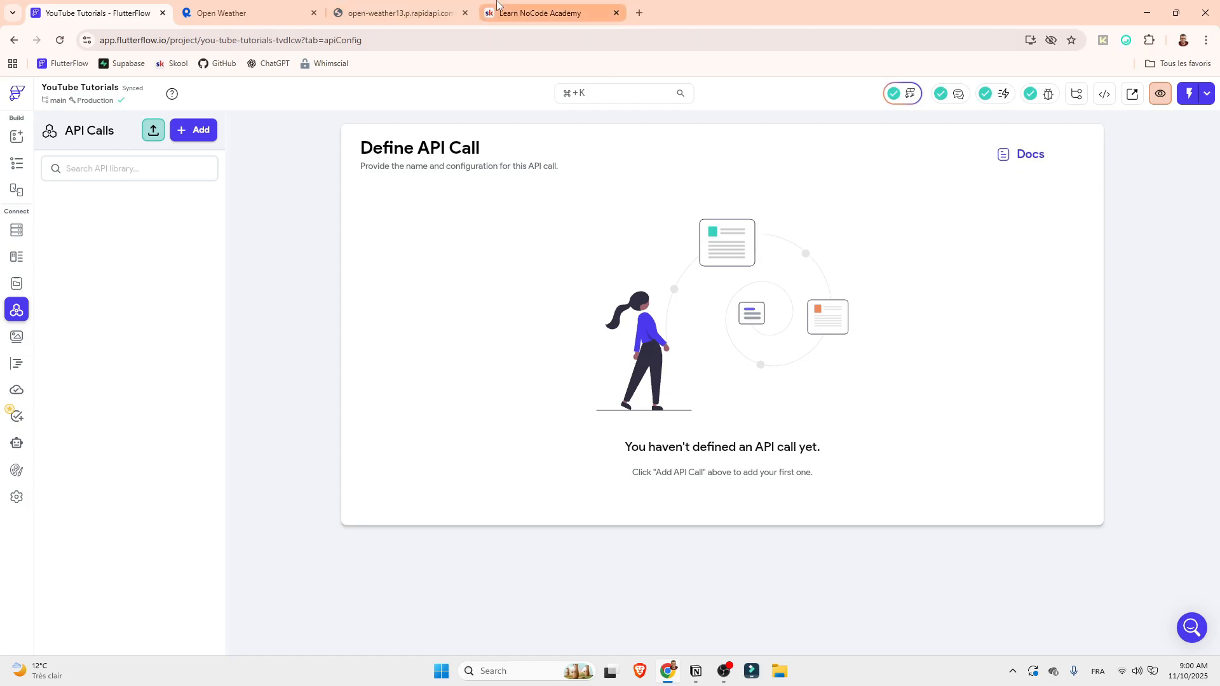
View the Classroom and Community pages of Learn NoCode Academy on Skool and return to the FlutterFlow project
left_click(540, 13)
left_click(357, 130)
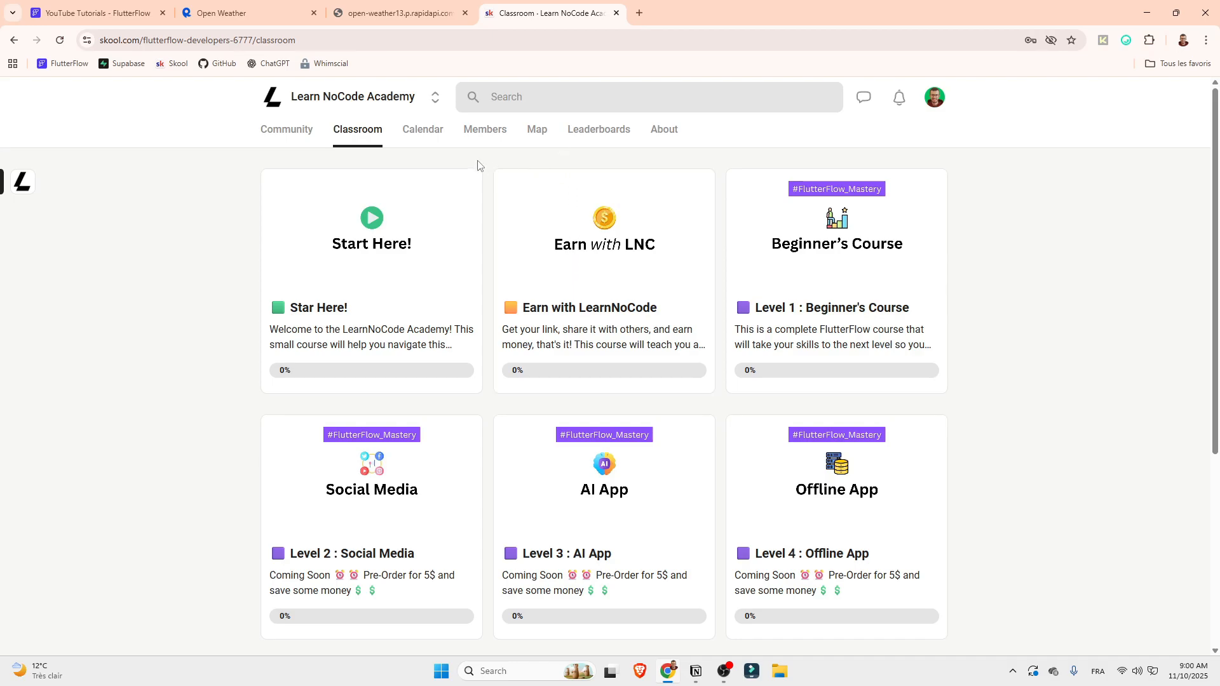
left_click(285, 138)
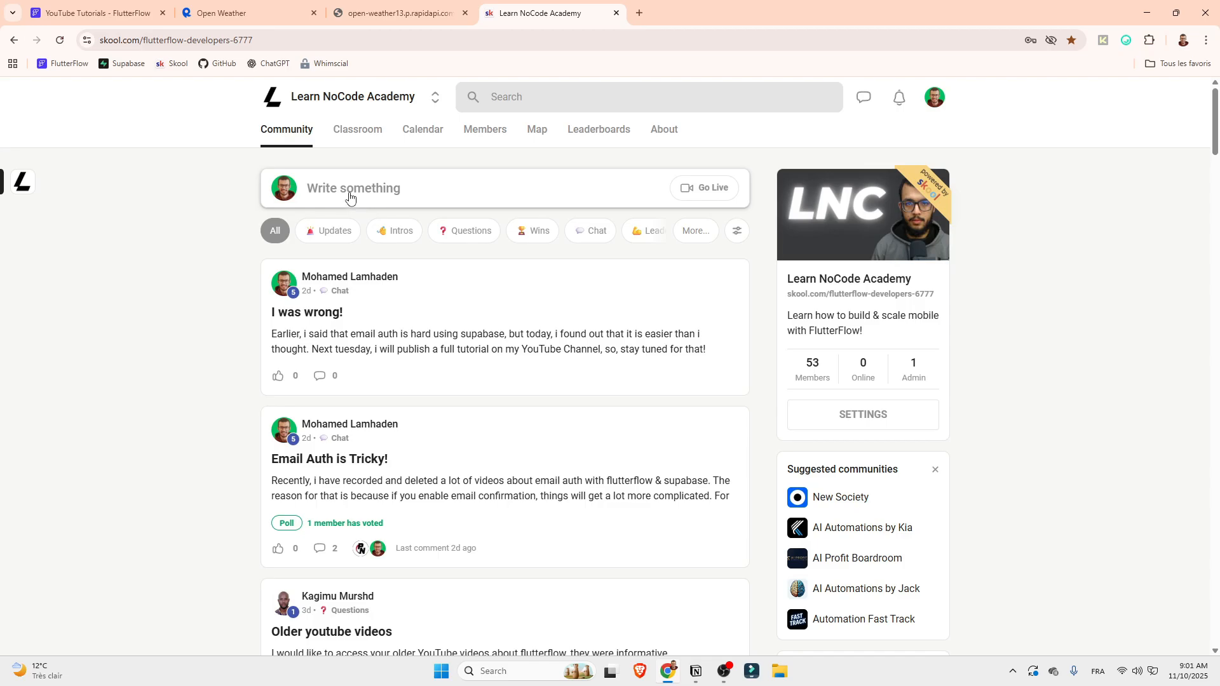
left_click(215, 6)
left_click(106, 6)
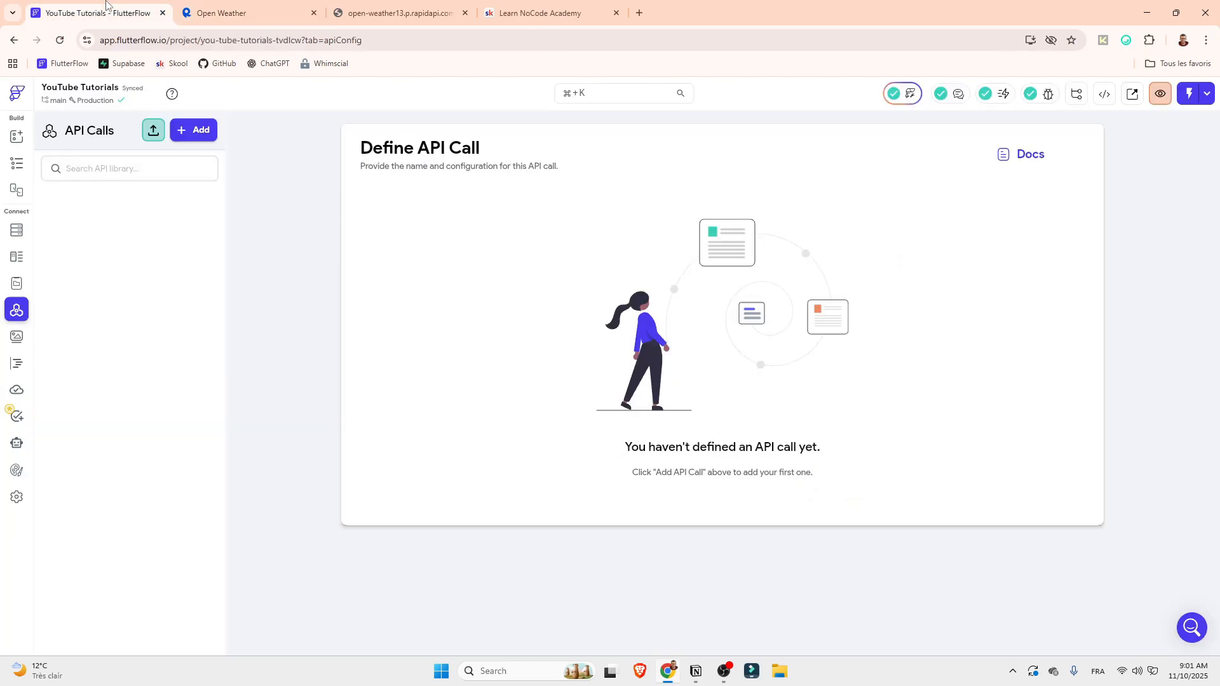
Create a new individual API call and name it "wheater"
left_click(197, 131)
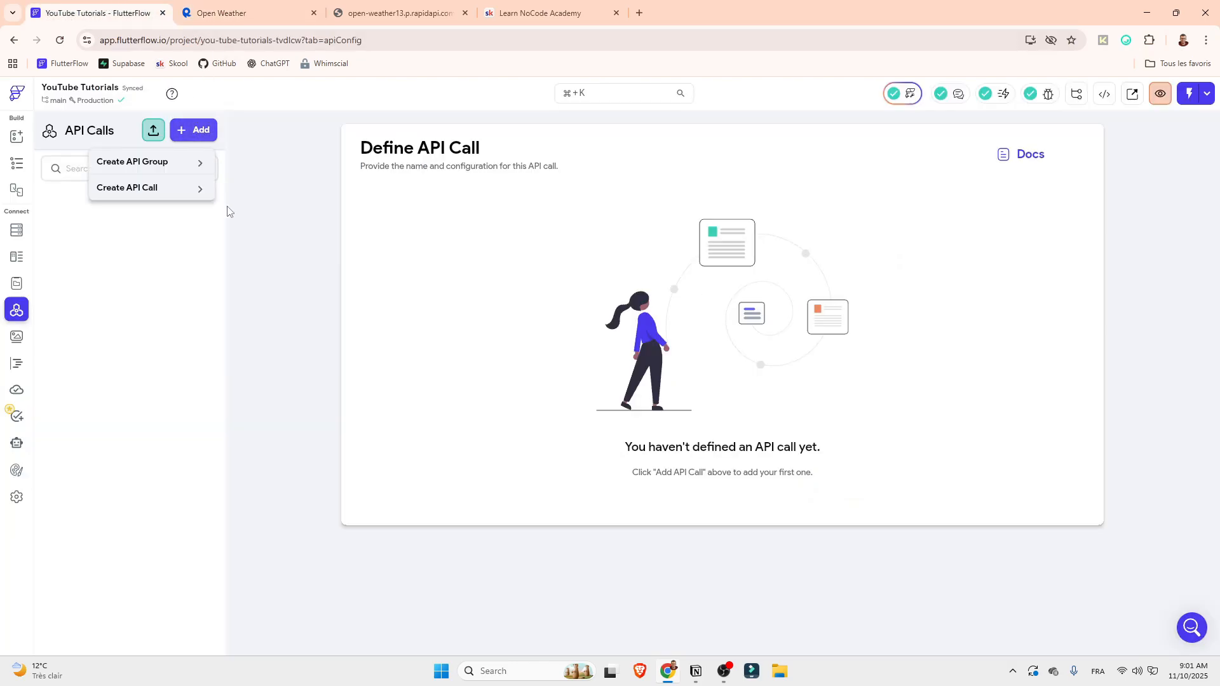
left_click(166, 188)
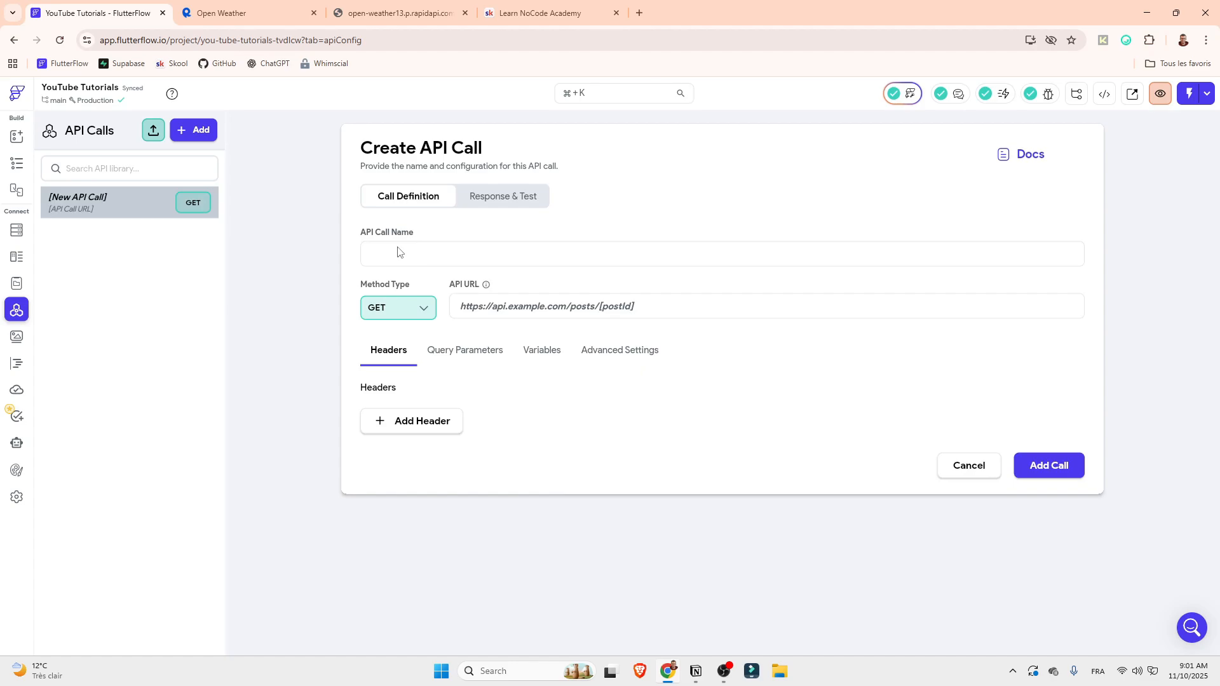
type("get the")
key("BackSpace")
key("BackSpace")
key("BackSpace")
key("BackSpace")
key("BackSpace")
key("BackSpace")
key("BackSpace")
type("wheater")
left_click(493, 306)
left_click(407, 11)
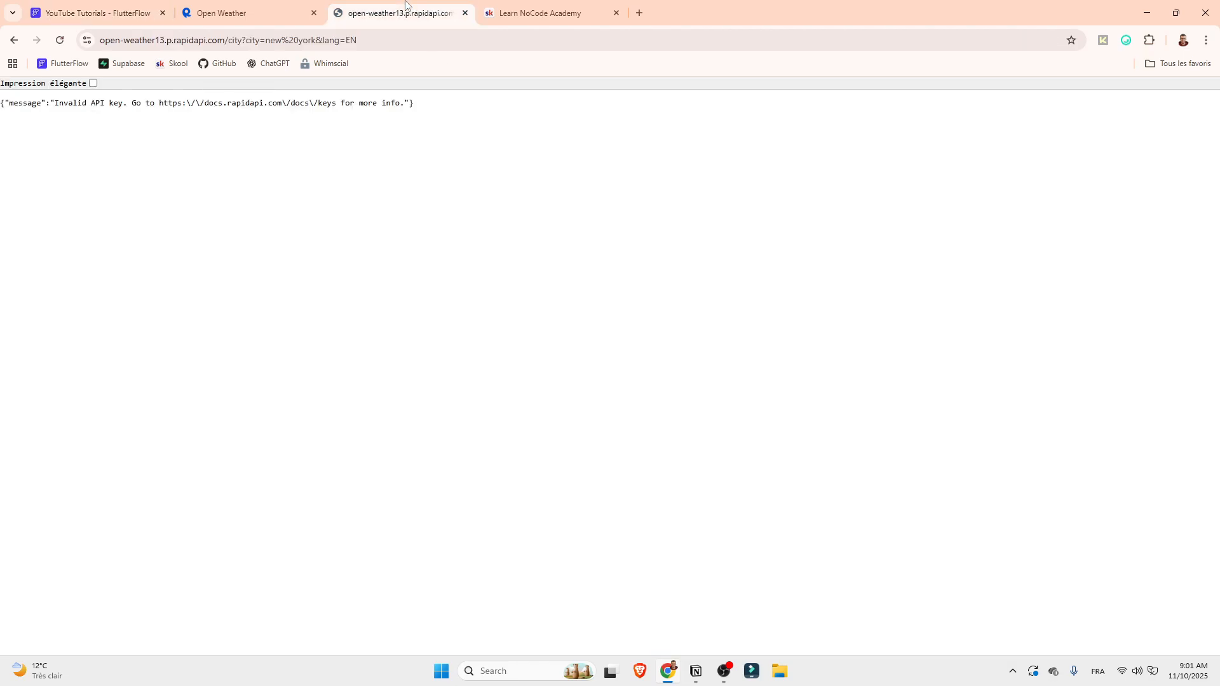
left_click(465, 13)
left_click(262, 10)
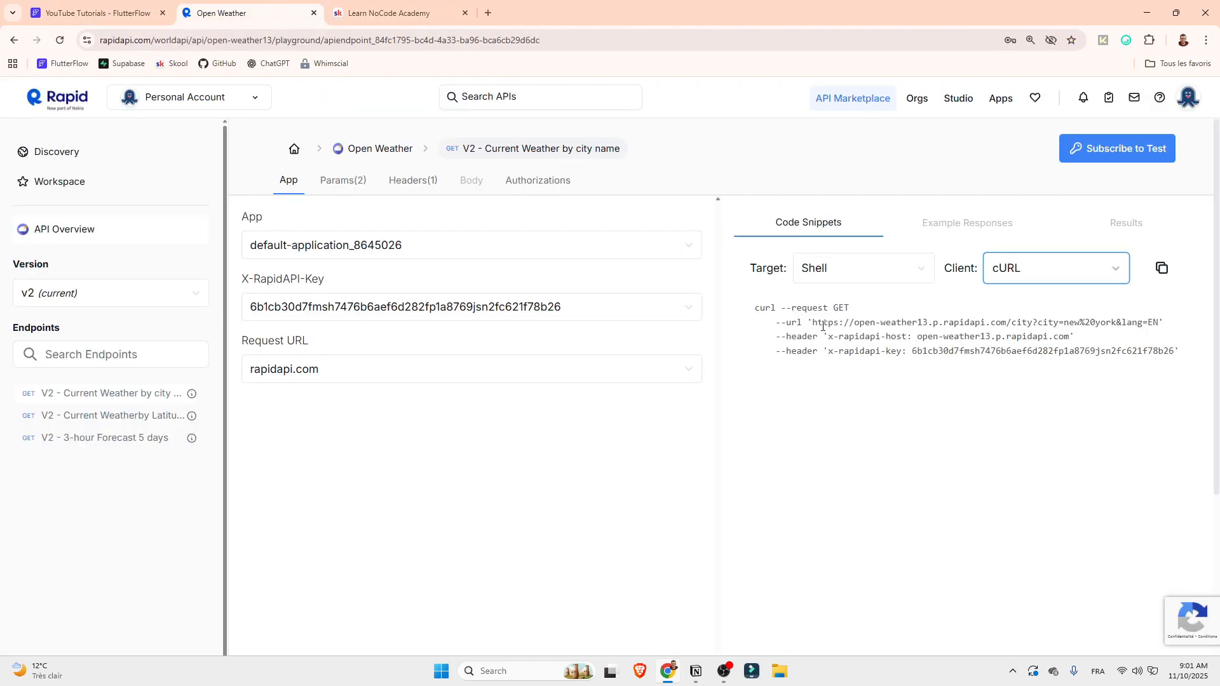
left_click_drag(811, 321, 1008, 324)
key("ctrl+c")
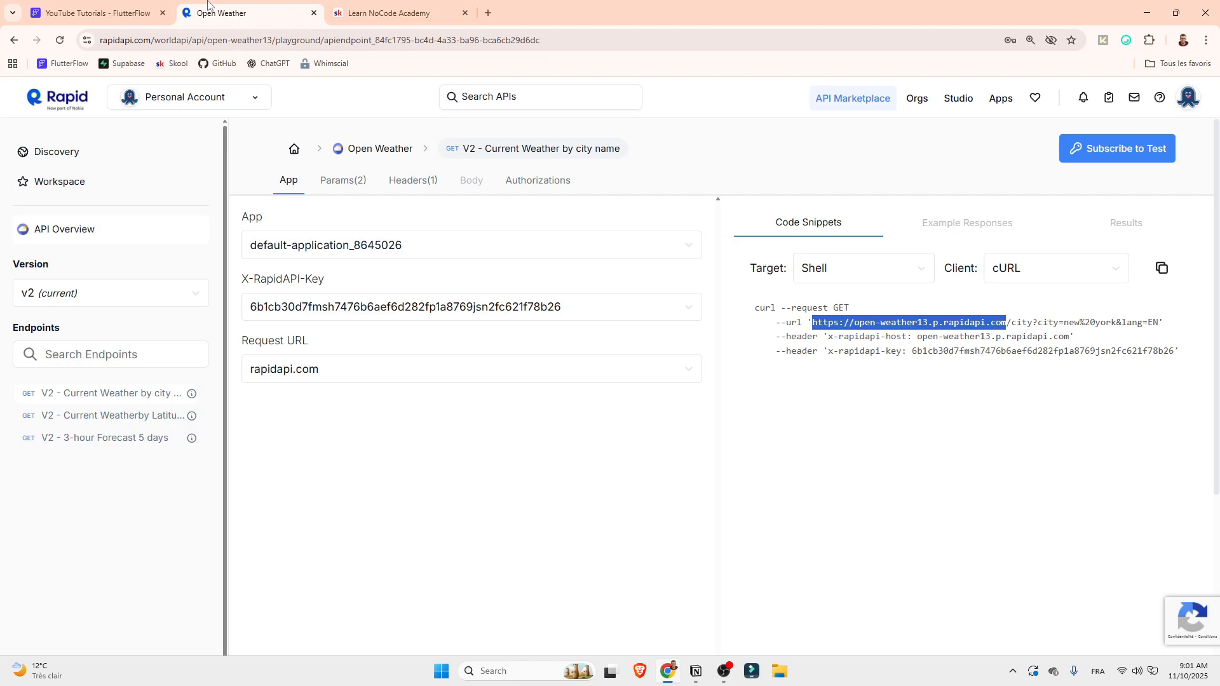
left_click(102, 13)
key("ctrl+v")
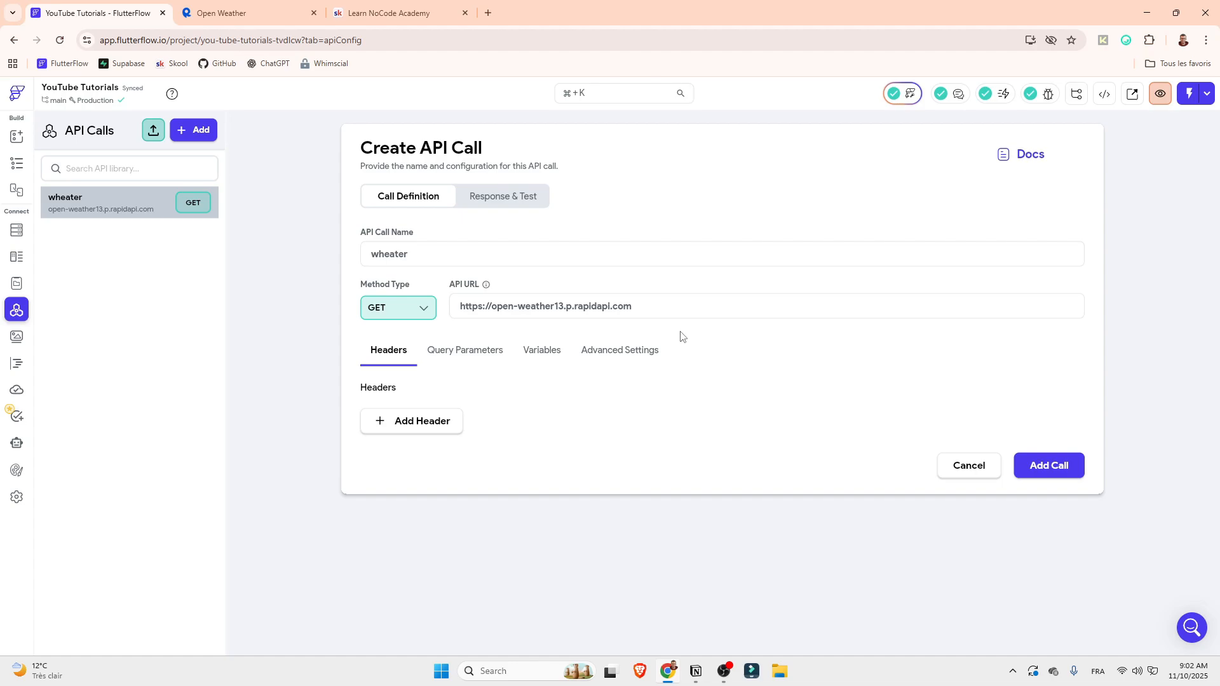
Examine the /city path and the city and lang parameters of the cURL URL on RapidAPI and return to FlutterFlow
left_click(291, 9)
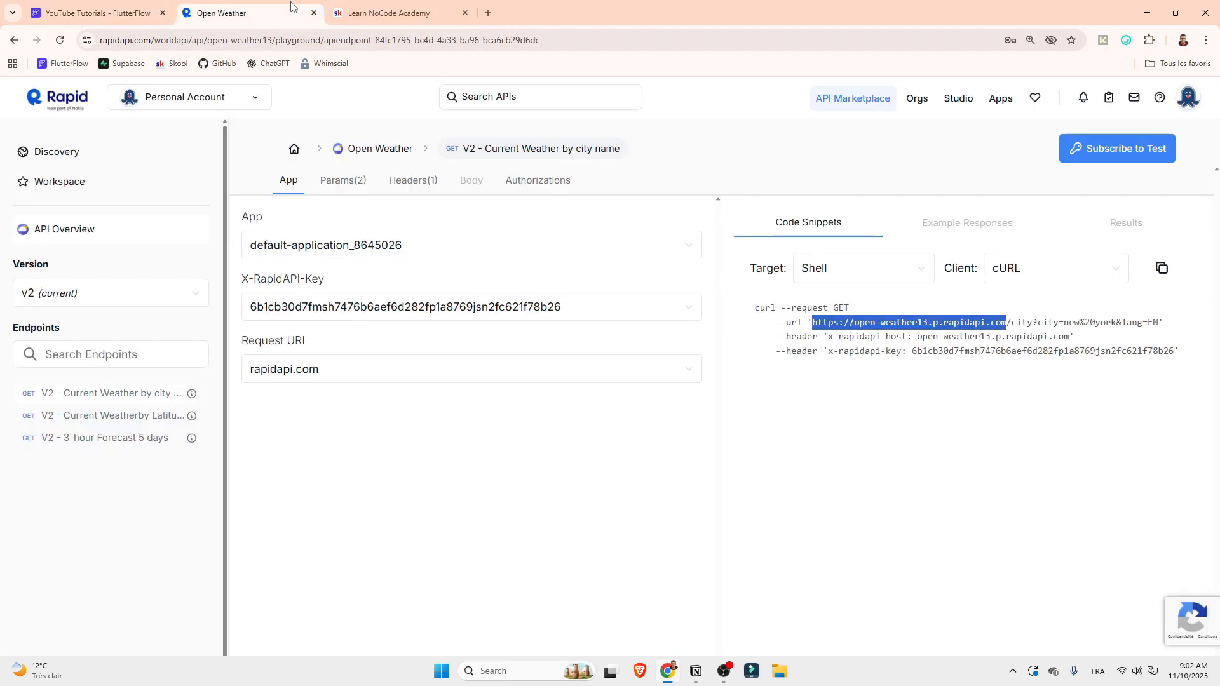
double_click(1020, 322)
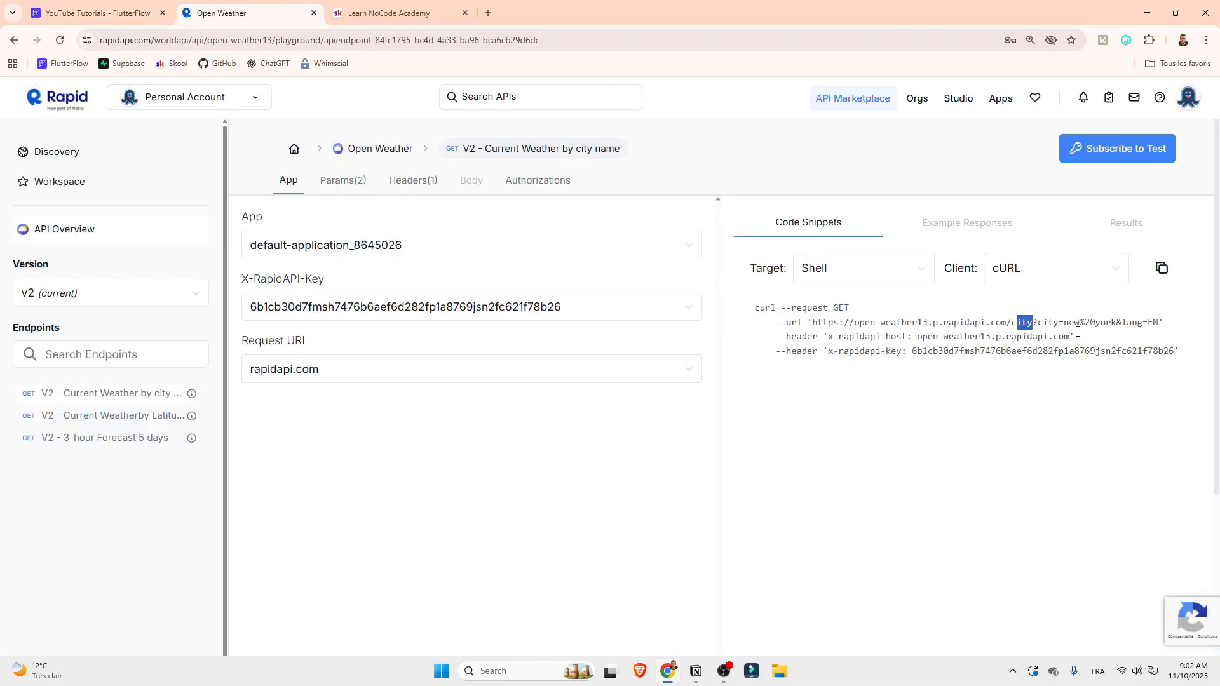
left_click_drag(1127, 324, 1132, 324)
left_click_drag(1007, 322, 1164, 317)
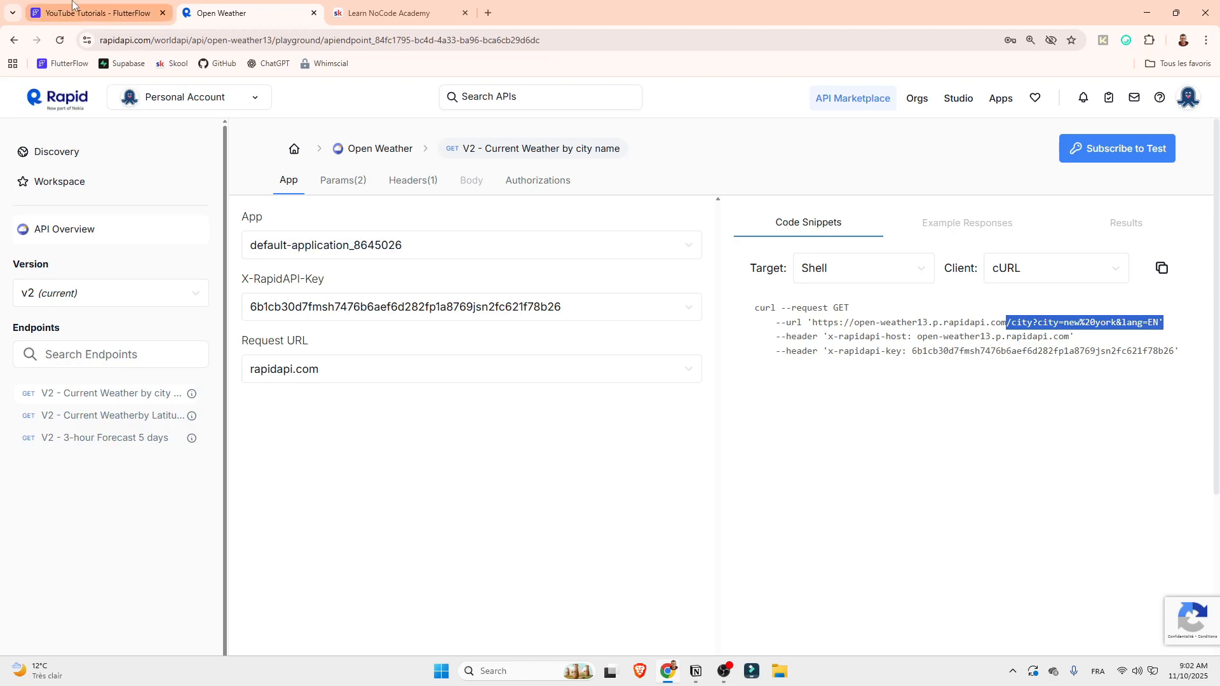
left_click(1154, 322)
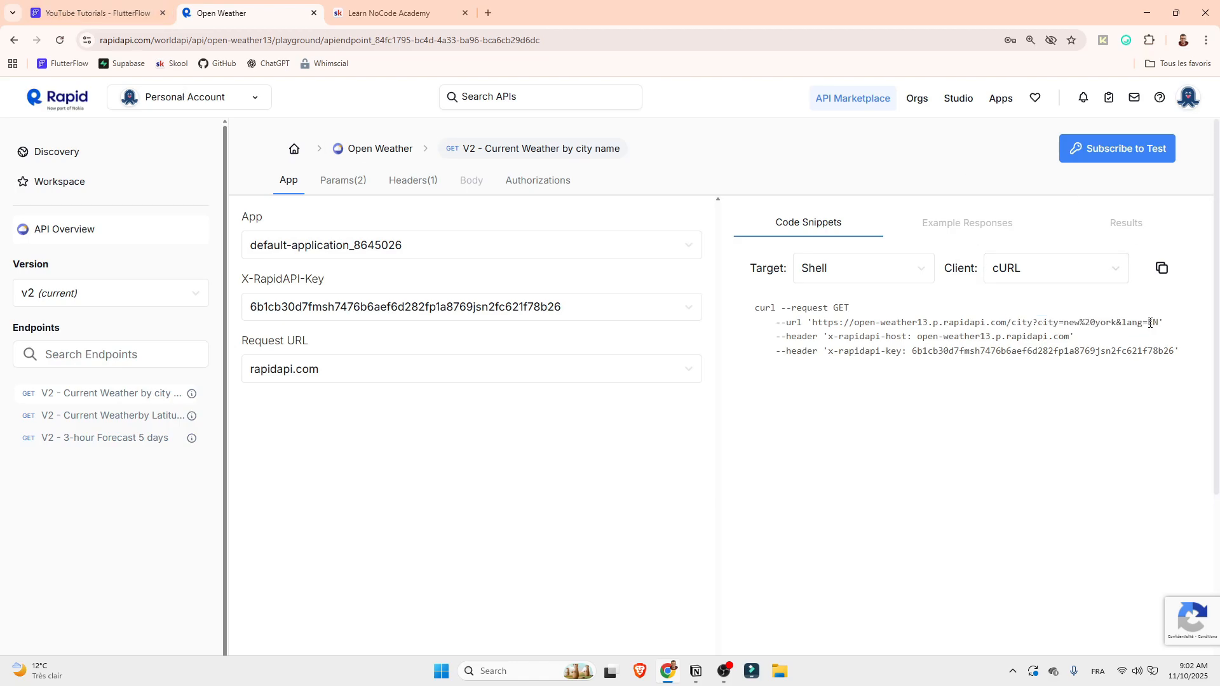
left_click_drag(1148, 322, 1158, 322)
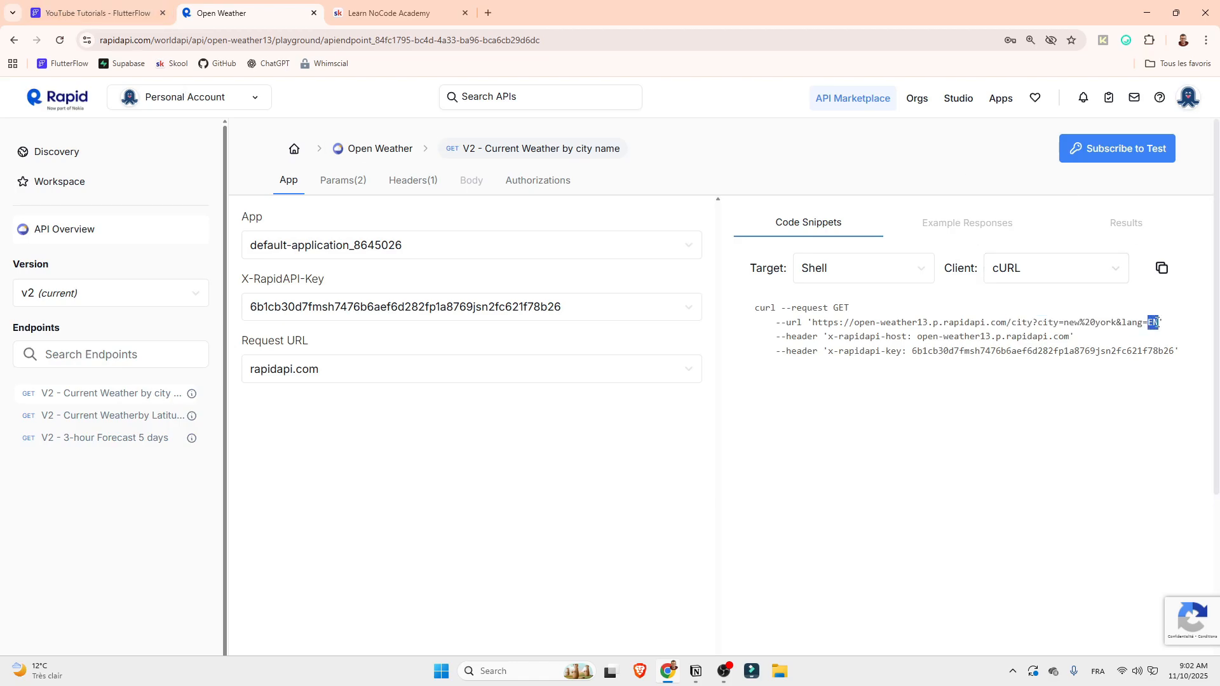
left_click(118, 7)
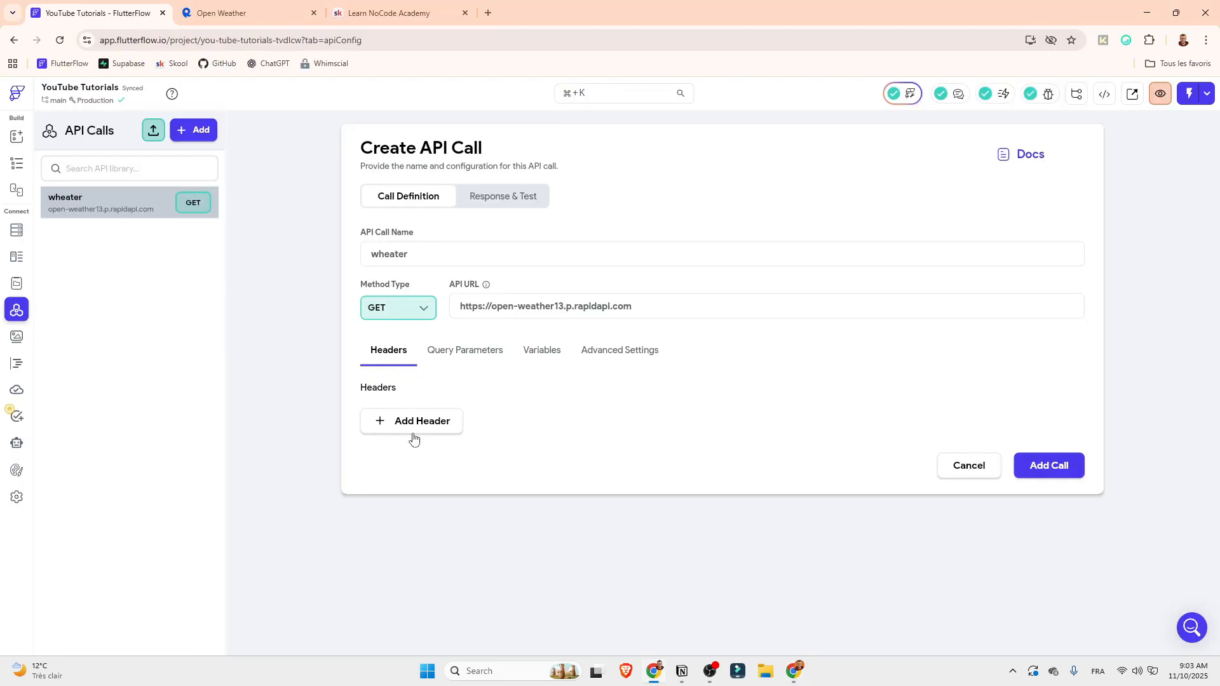
Add two header fields and fill the second with "x-rapidapi-host: open-weather13.p.rapidapi.com", copied from the cURL snippet
left_click(413, 432)
left_click(417, 459)
left_click(265, 8)
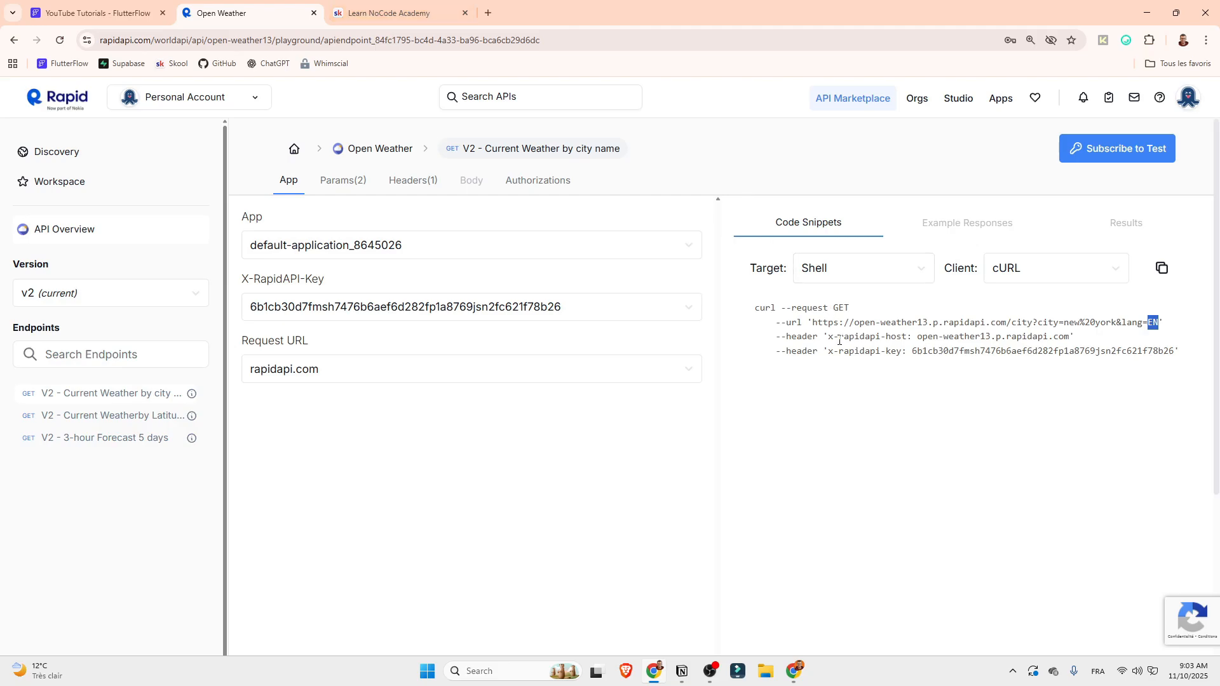
left_click_drag(829, 339, 1070, 342)
key("ctrl+c")
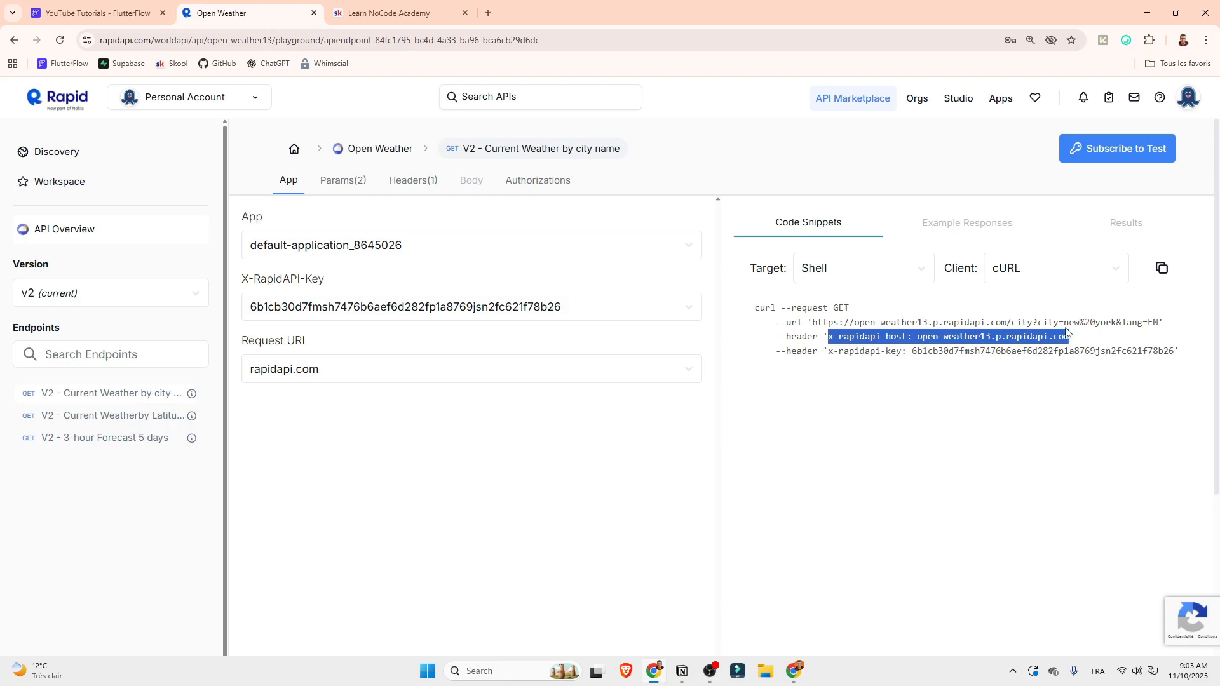
left_click(154, 7)
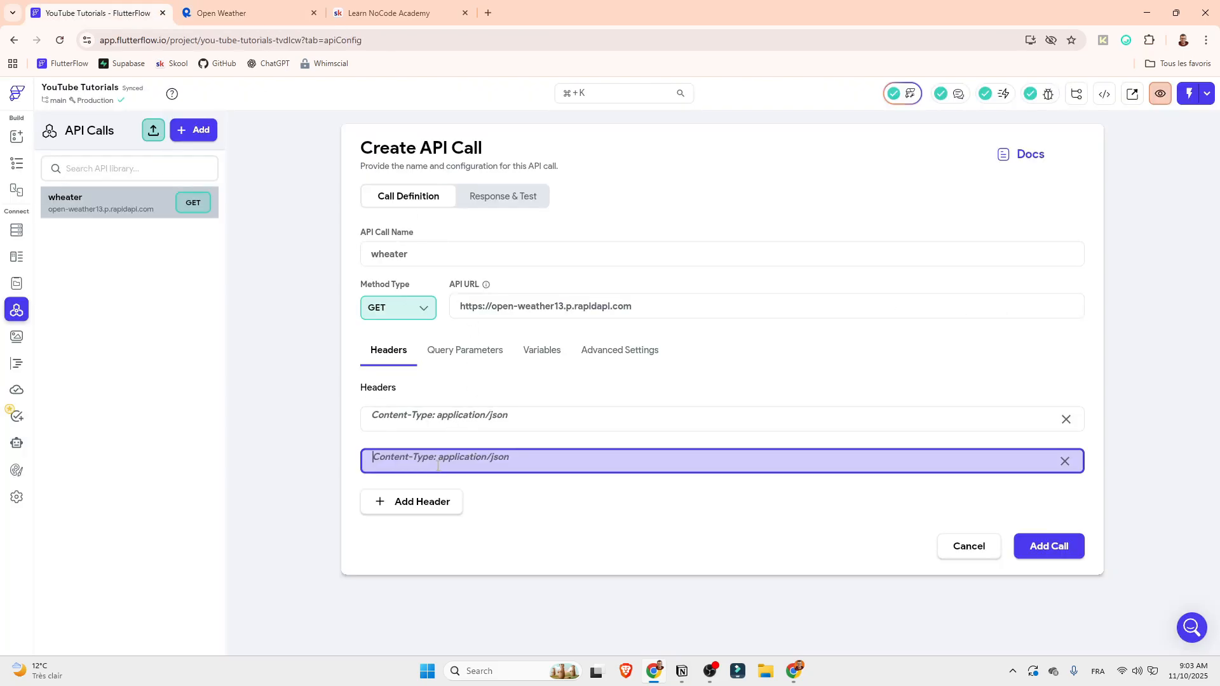
key("ctrl+v")
left_click(582, 520)
Fill the empty first header with "Content-Type: application-json"
left_click(412, 424)
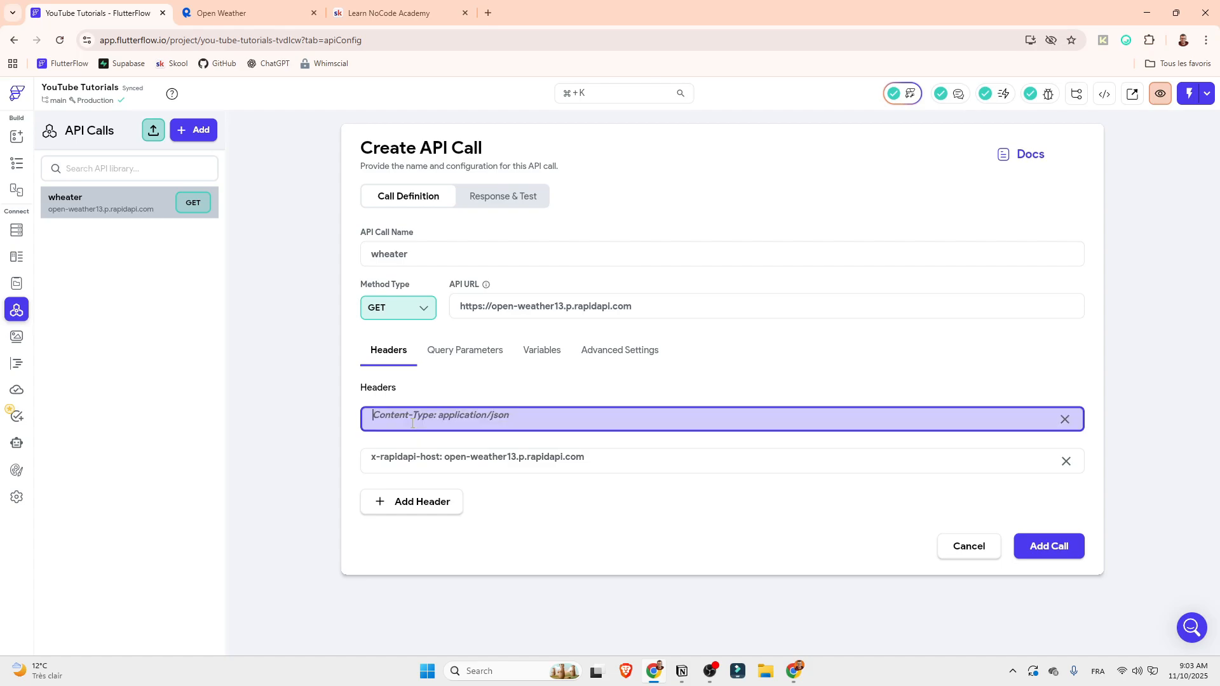
type("Con")
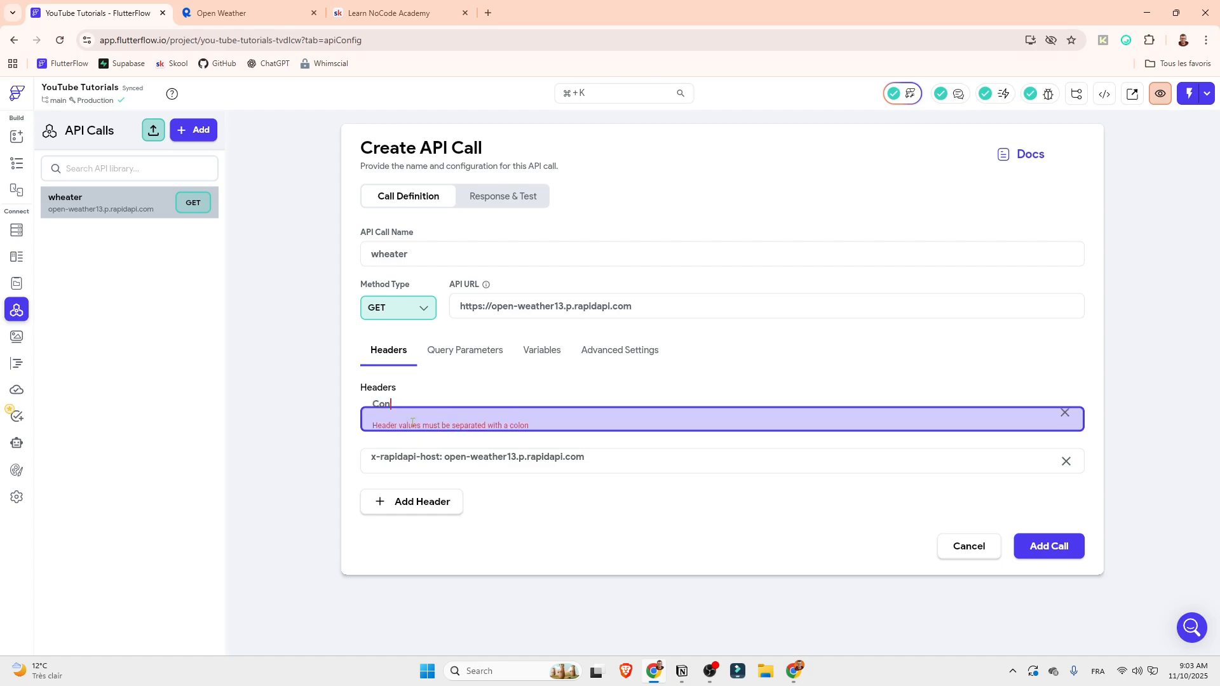
type("tent-Type: ap")
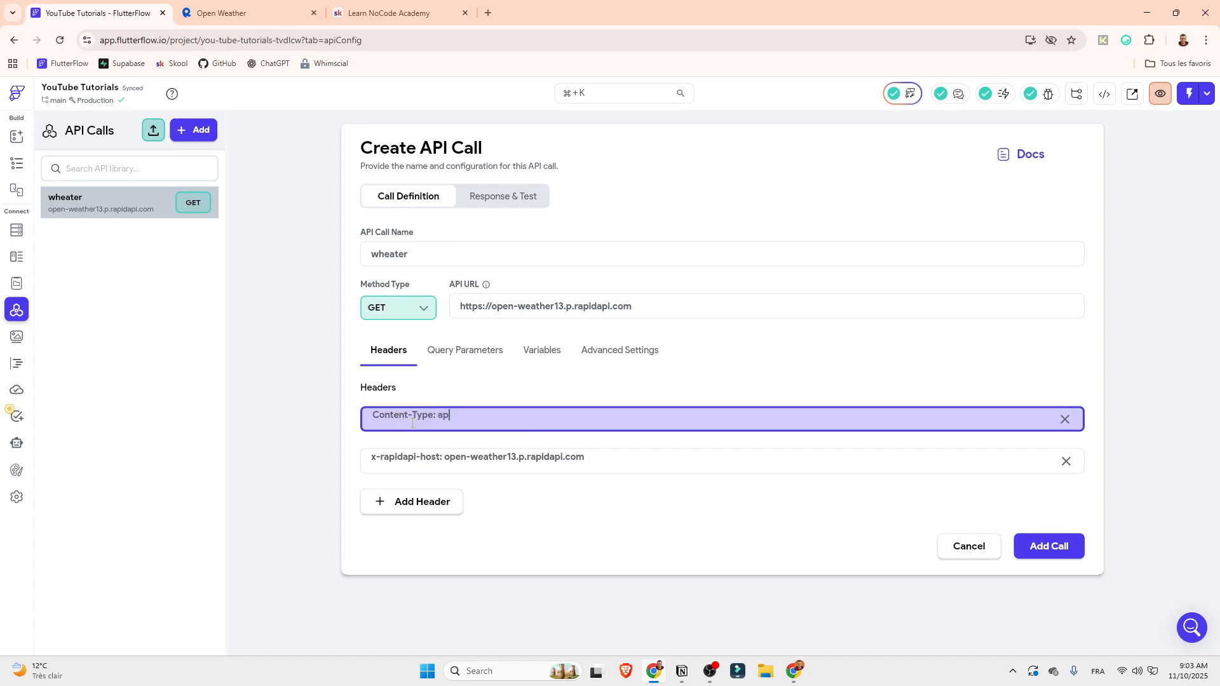
type("plication-json")
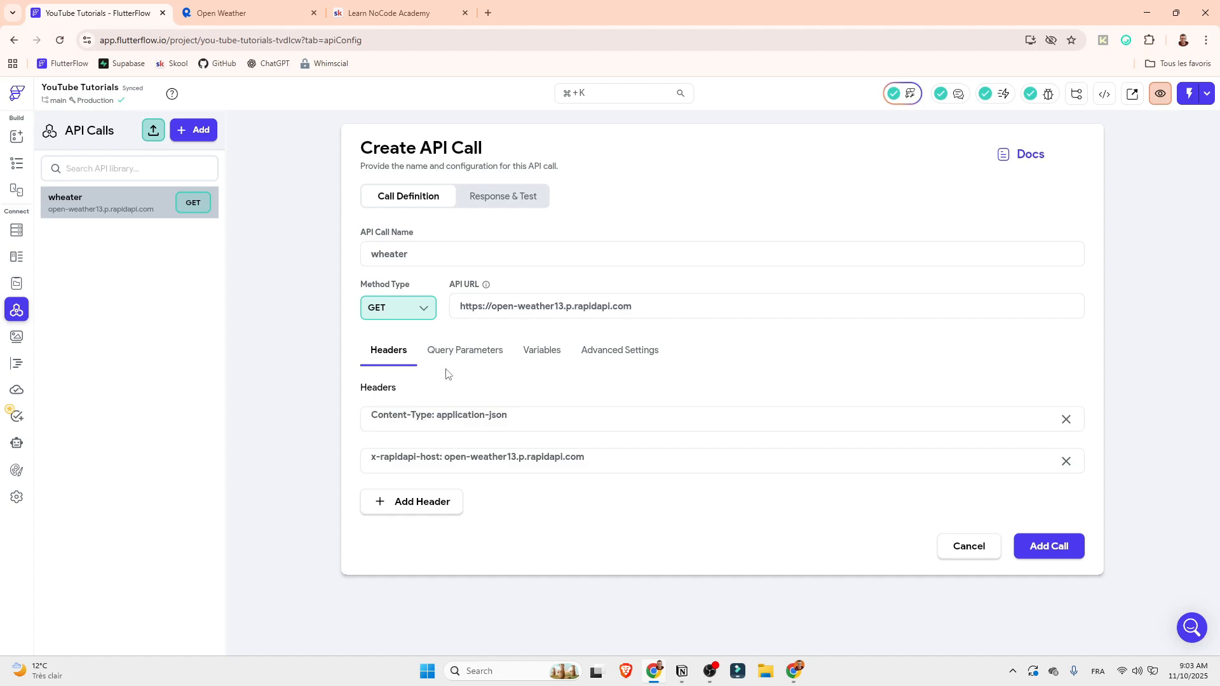
left_click_drag(514, 414, 437, 422)
left_click(499, 418)
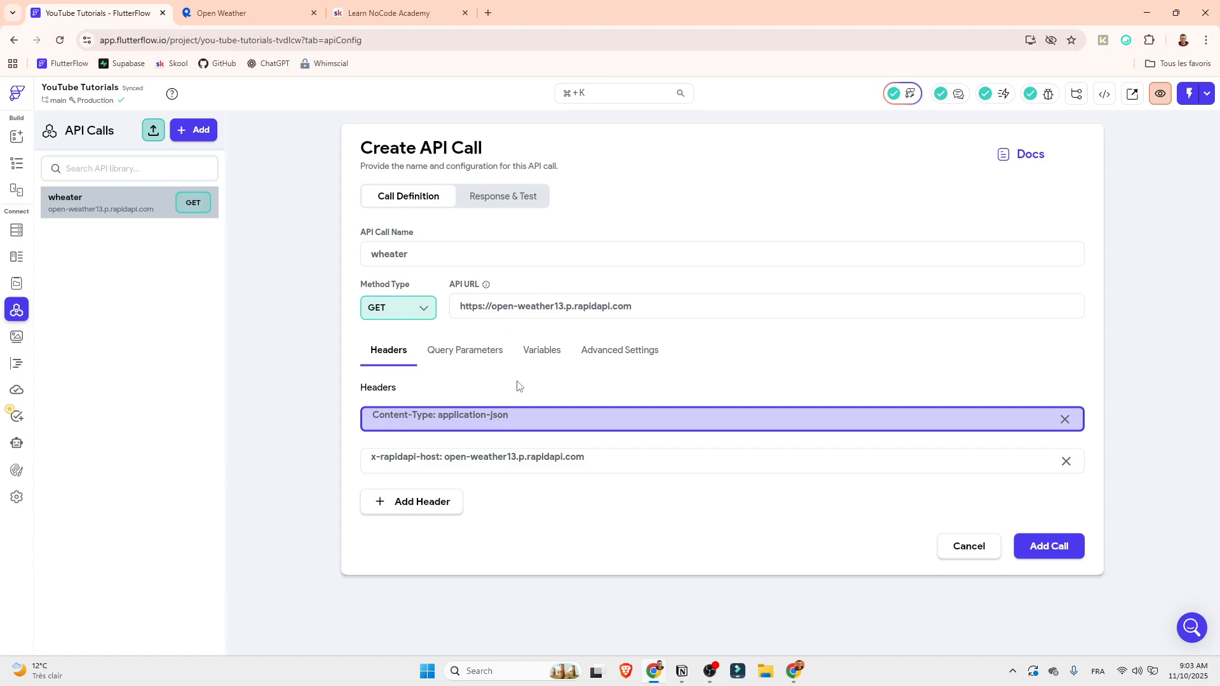
Add a third header with the x-rapidapi-key name and API key copied from the cURL snippet, and add the call to the project
left_click(370, 461)
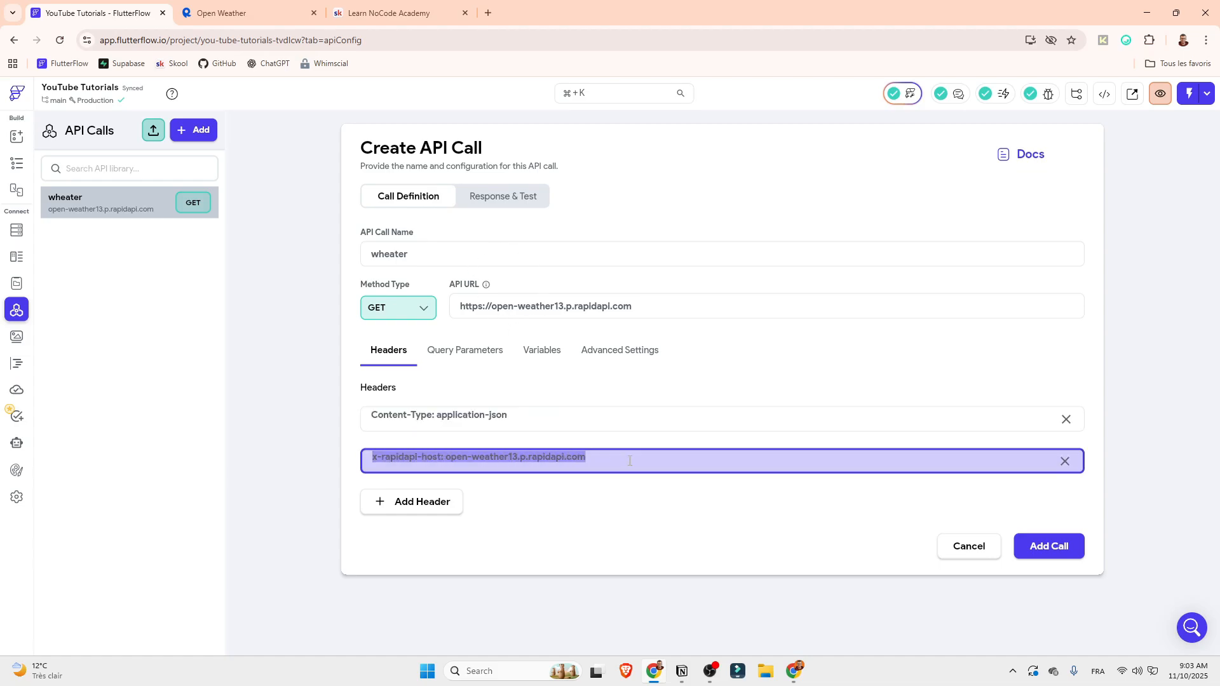
left_click(403, 503)
key("alt+Tab")
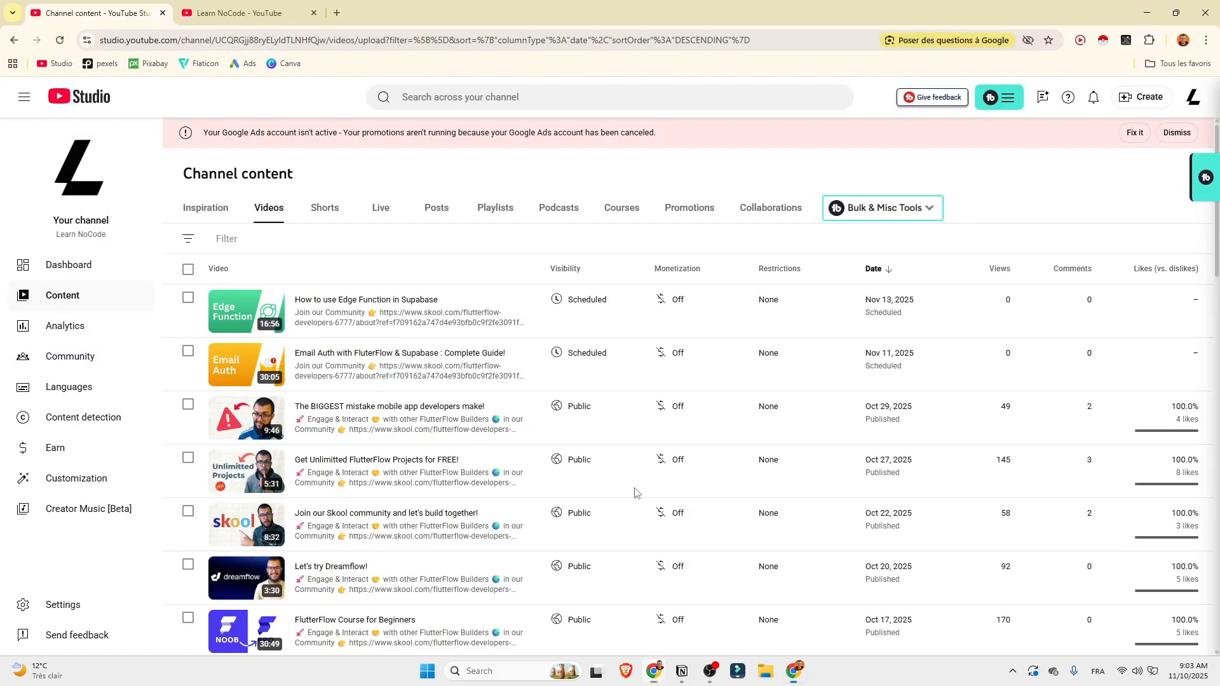
key("alt+Tab")
left_click(289, 5)
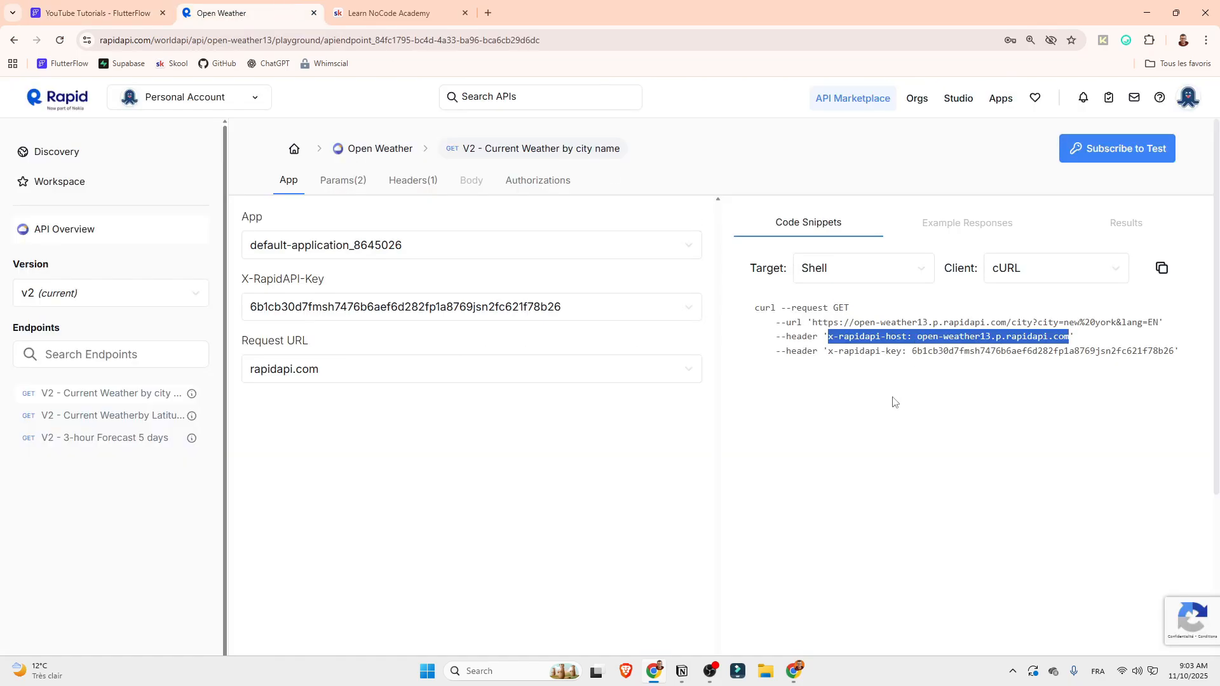
left_click_drag(828, 352, 1177, 352)
key("ctrl+c")
key("alt+Tab")
key("alt+Tab")
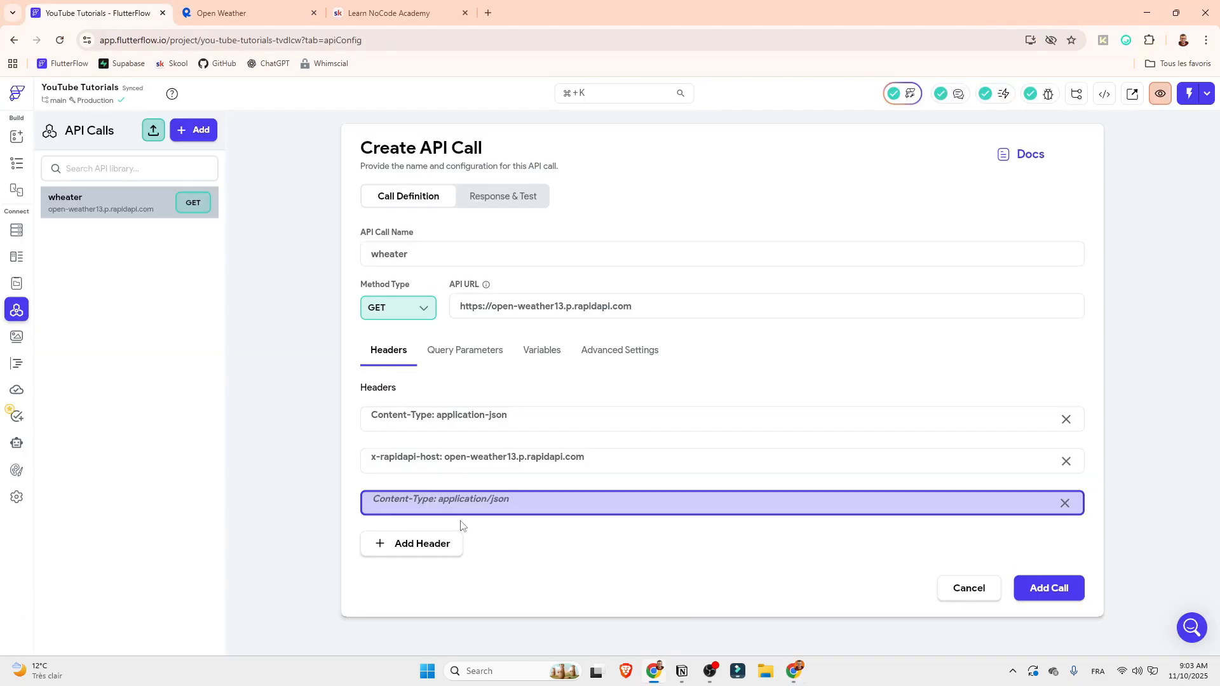
key("ctrl+v")
left_click(1053, 597)
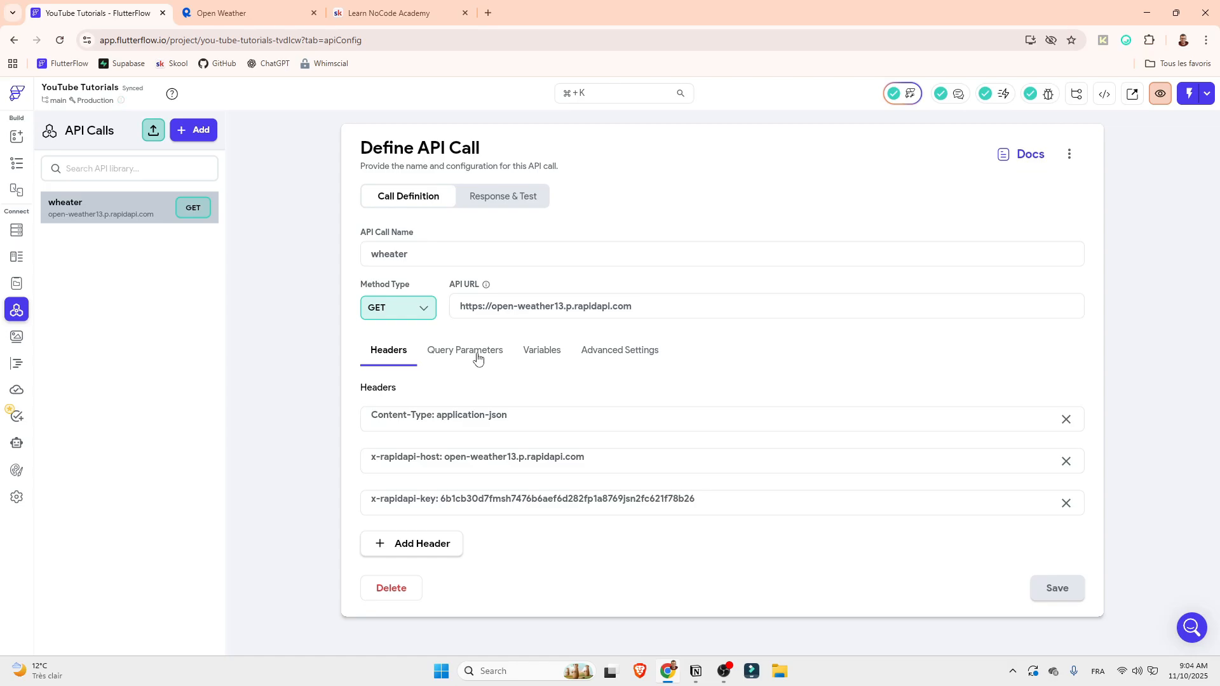
Switch to RapidAPI and examine the endpoint's headers and its city and lang query parameters
left_click(282, 13)
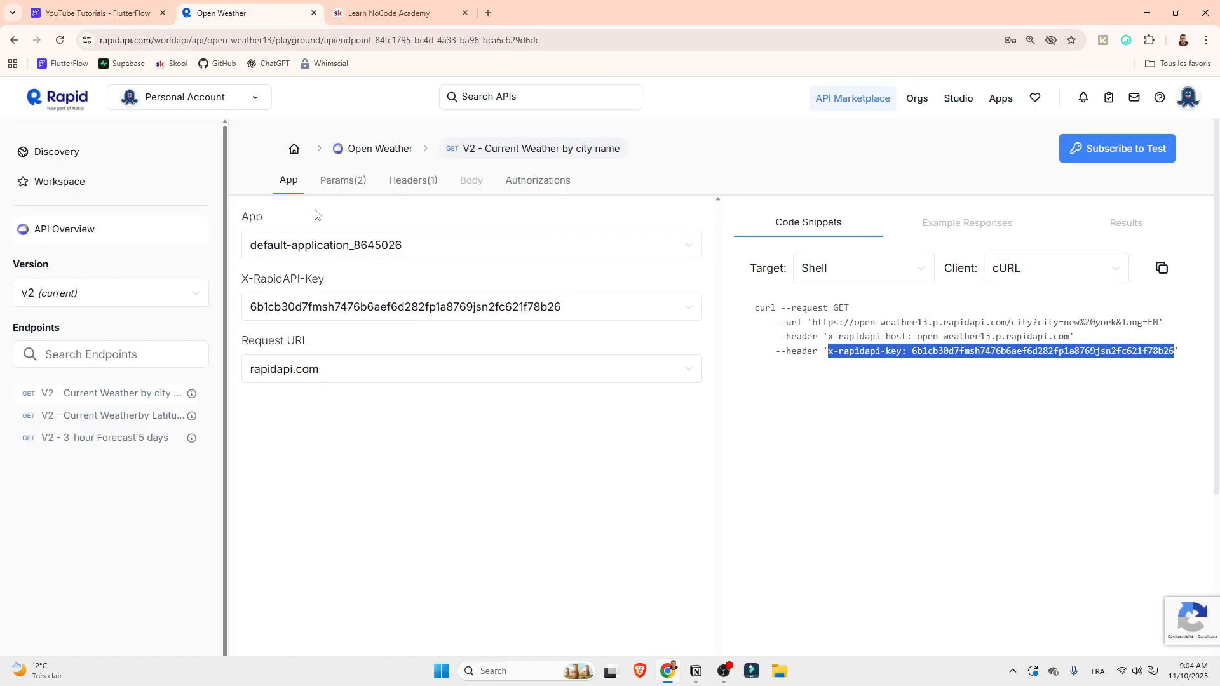
left_click(409, 184)
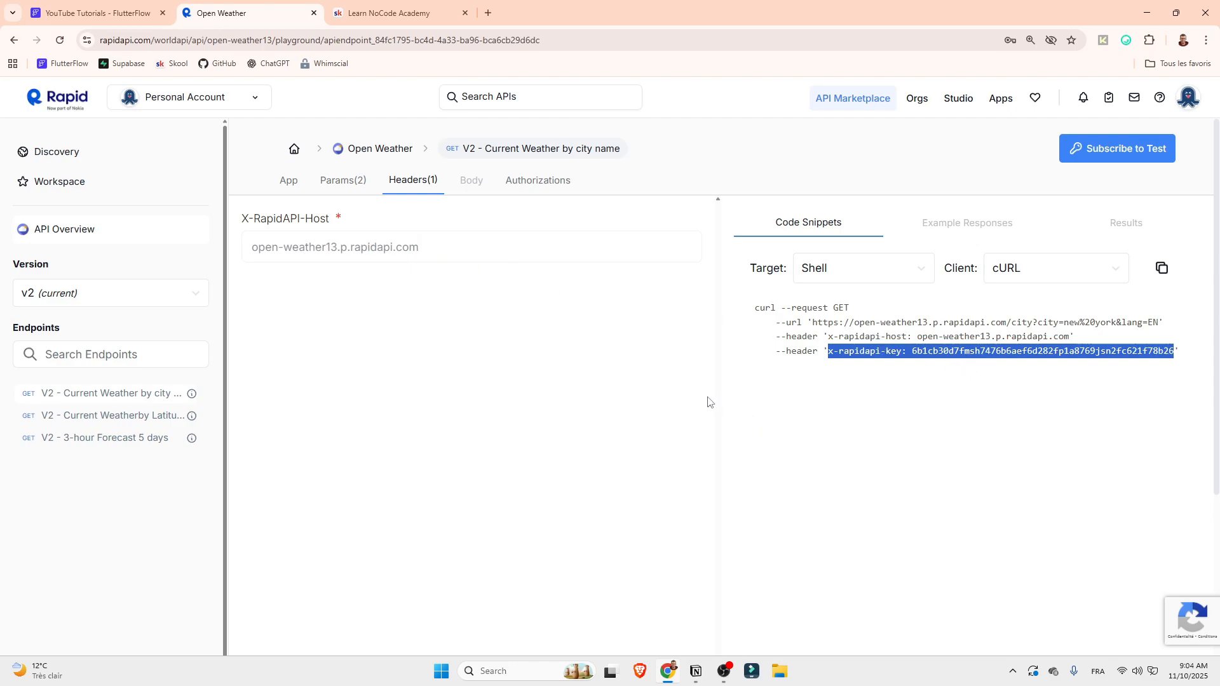
left_click(354, 185)
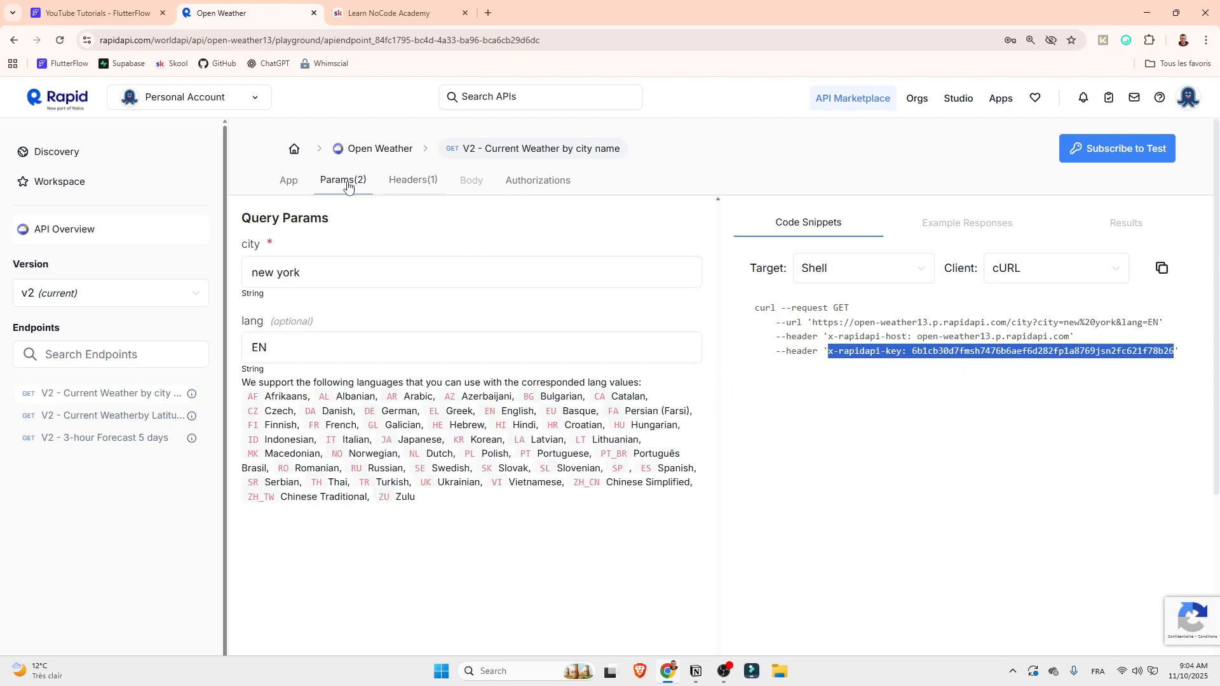
double_click(270, 242)
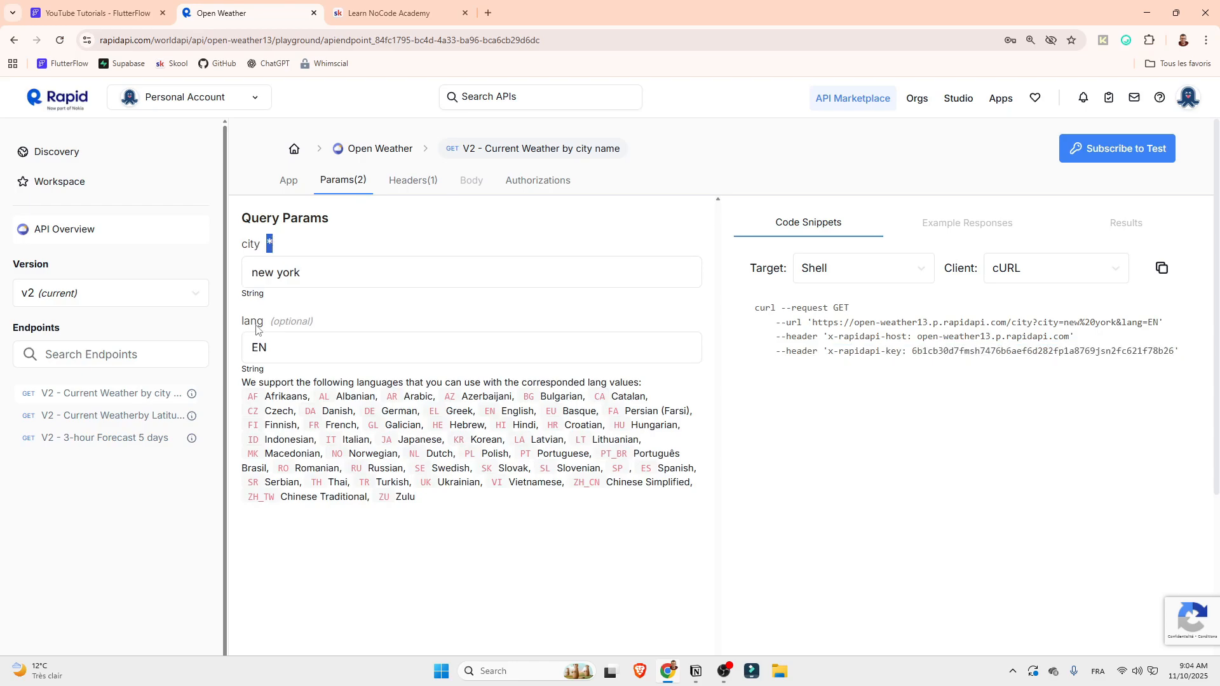
mouse_move(261, 327)
left_mouse_down()
mouse_move(242, 326)
mouse_move(250, 345)
left_mouse_up()
Return to FlutterFlow and add two query parameters named "city" and "lang" to the wheater API call
left_click(64, 11)
left_click(450, 353)
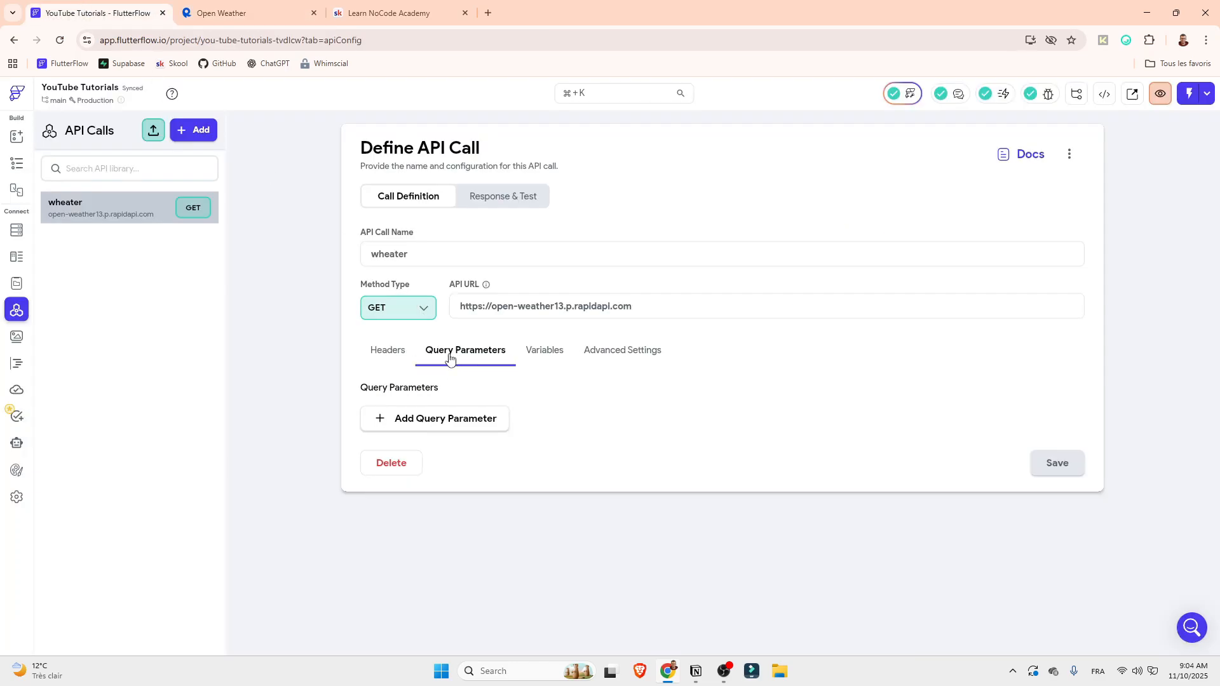
left_click(404, 419)
left_click(410, 469)
left_click(416, 432)
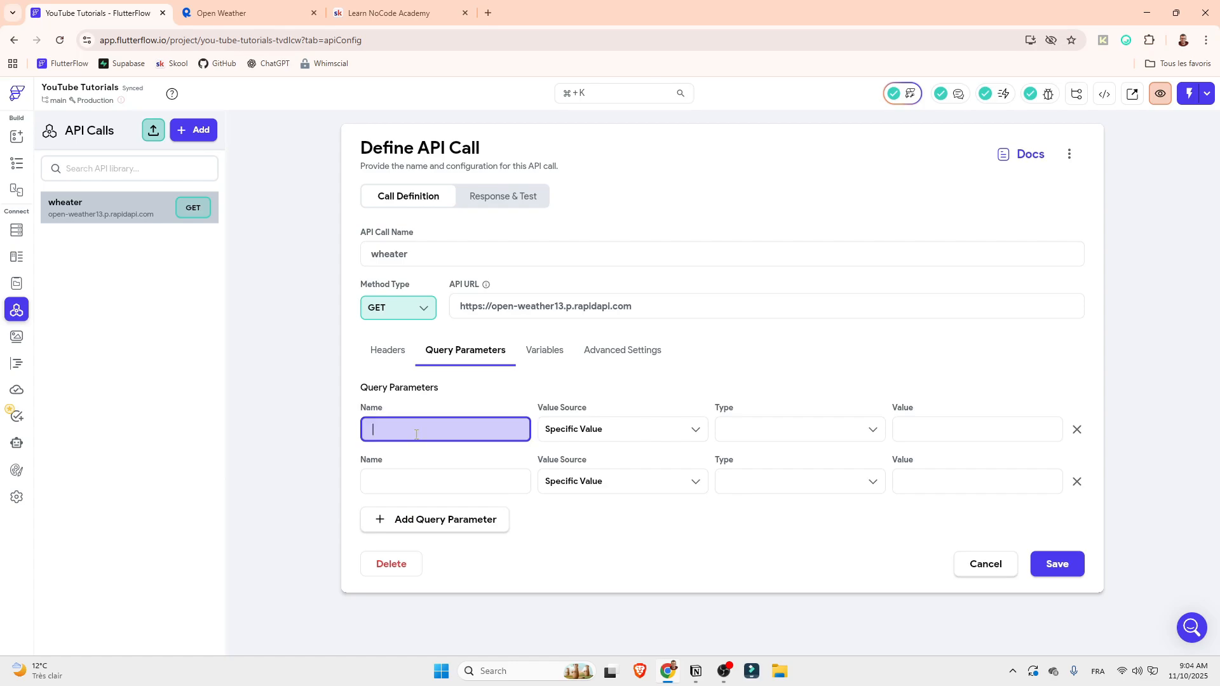
type("city")
left_click(440, 482)
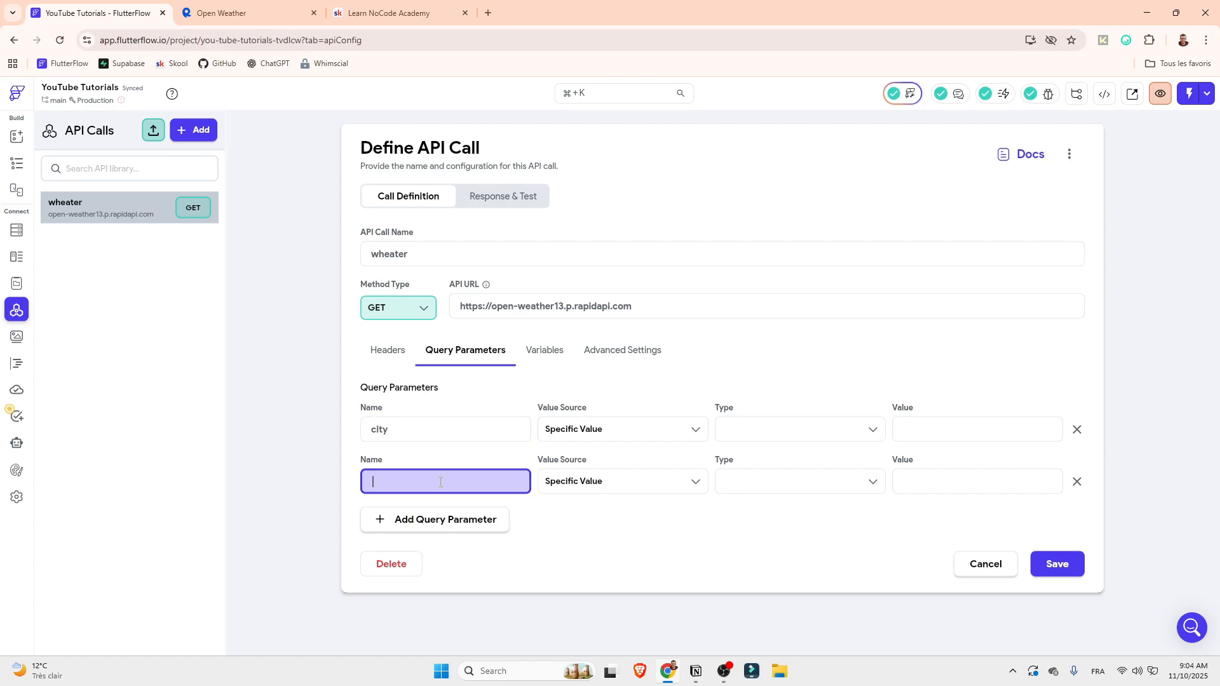
type("lang")
left_click_drag(445, 429, 320, 430)
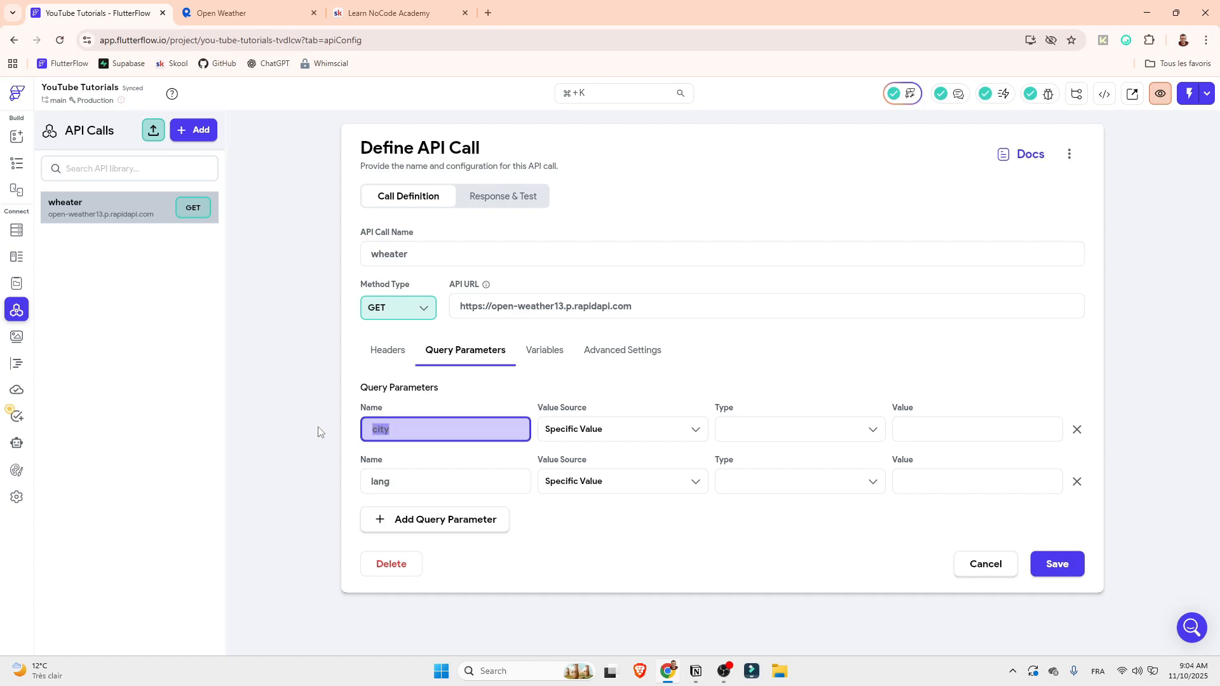
left_click_drag(412, 486, 306, 486)
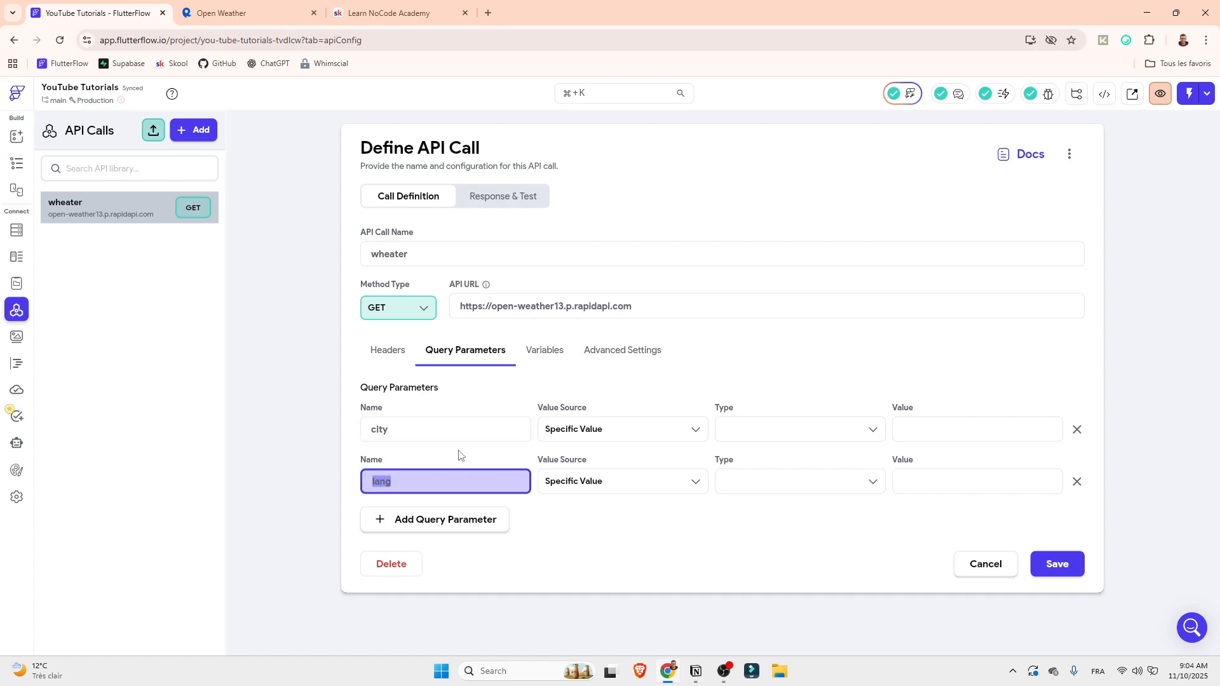
Set the value source of the city query parameter to From Variable
left_click(755, 432)
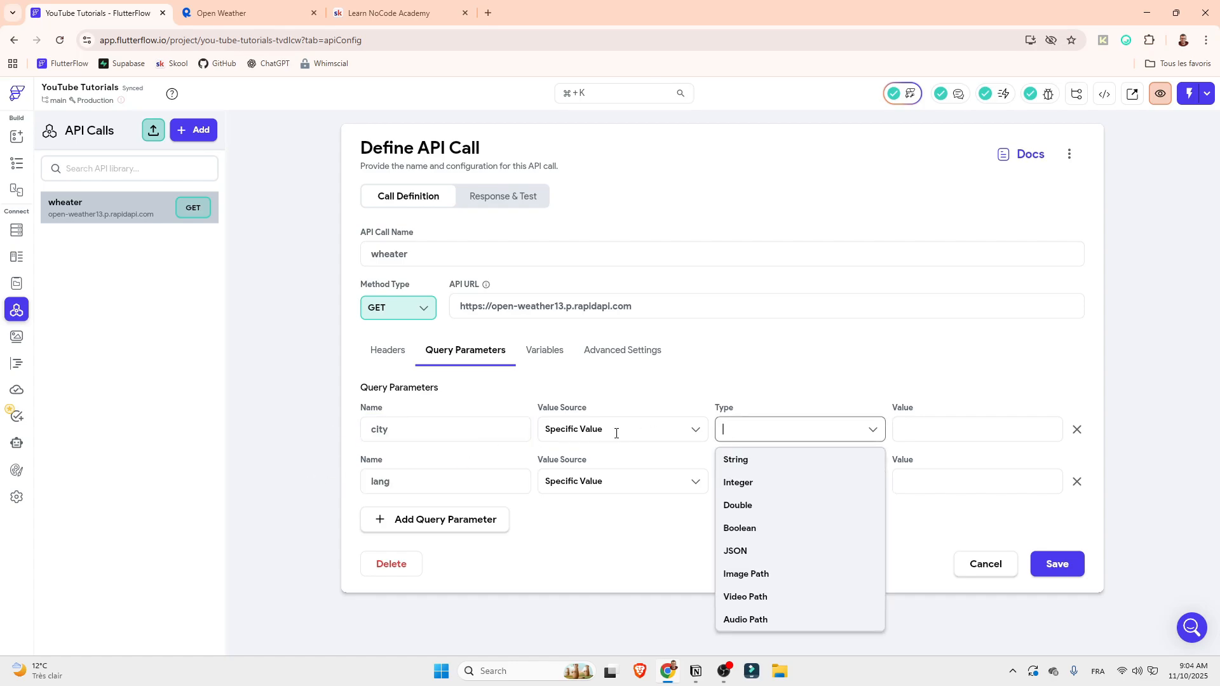
left_click(613, 433)
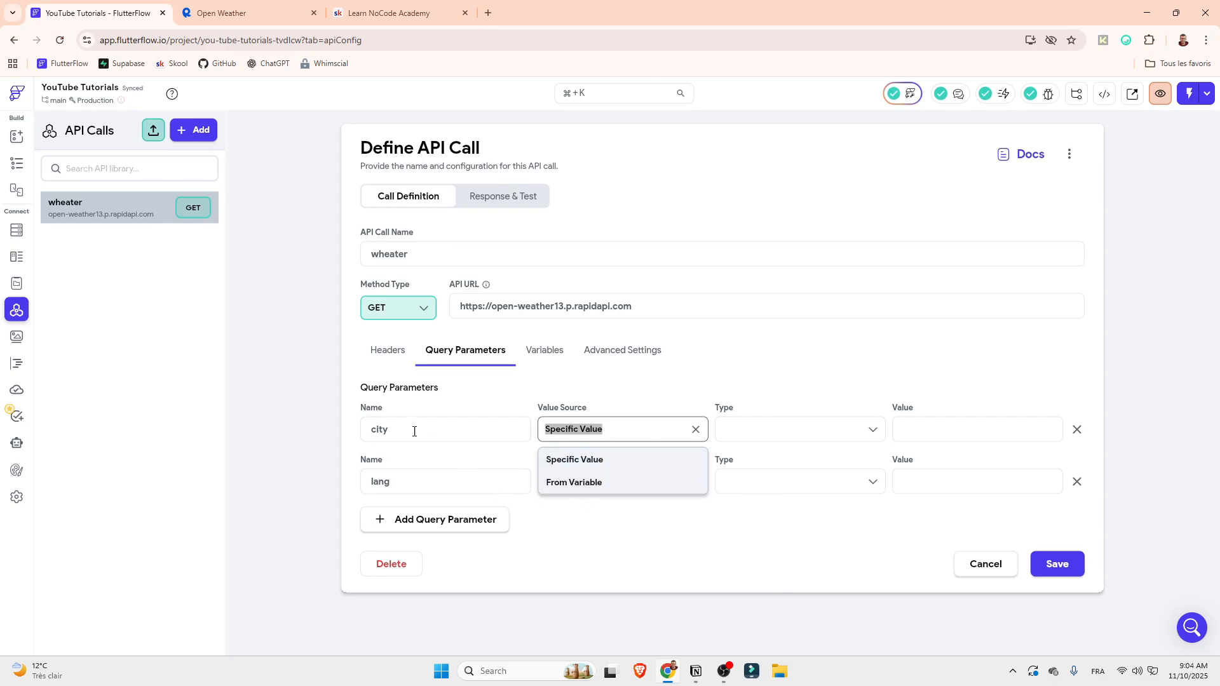
left_click(416, 470)
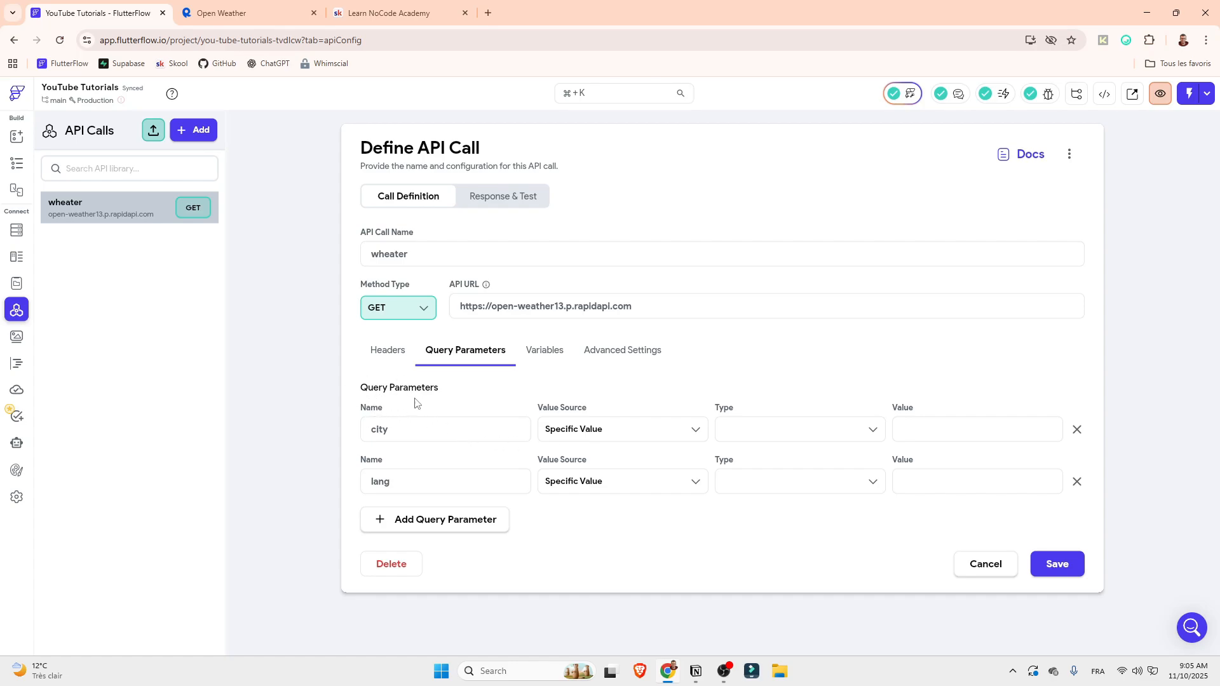
left_click(587, 428)
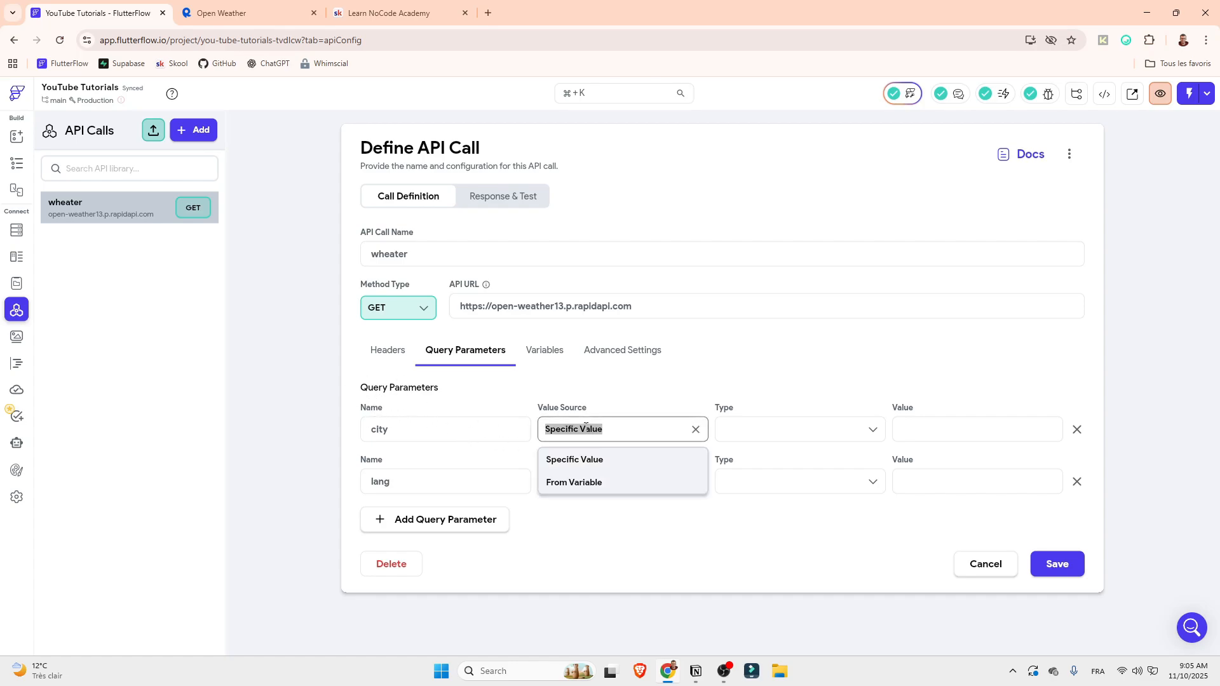
left_click(580, 484)
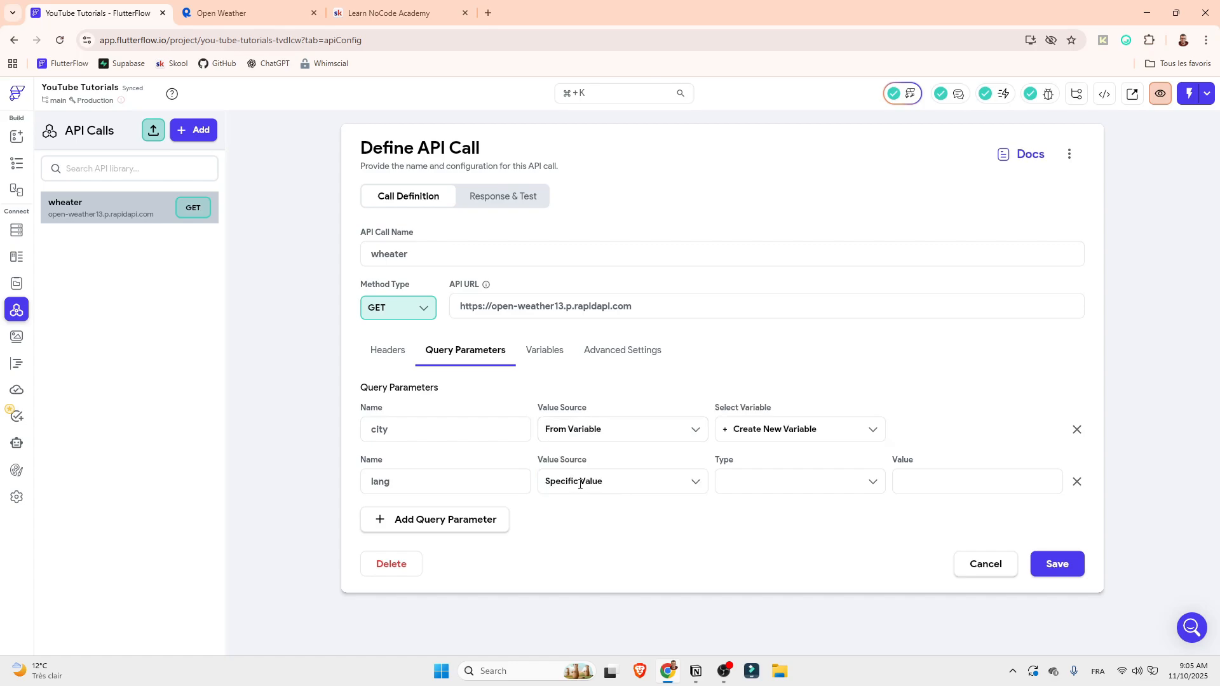
left_click(762, 437)
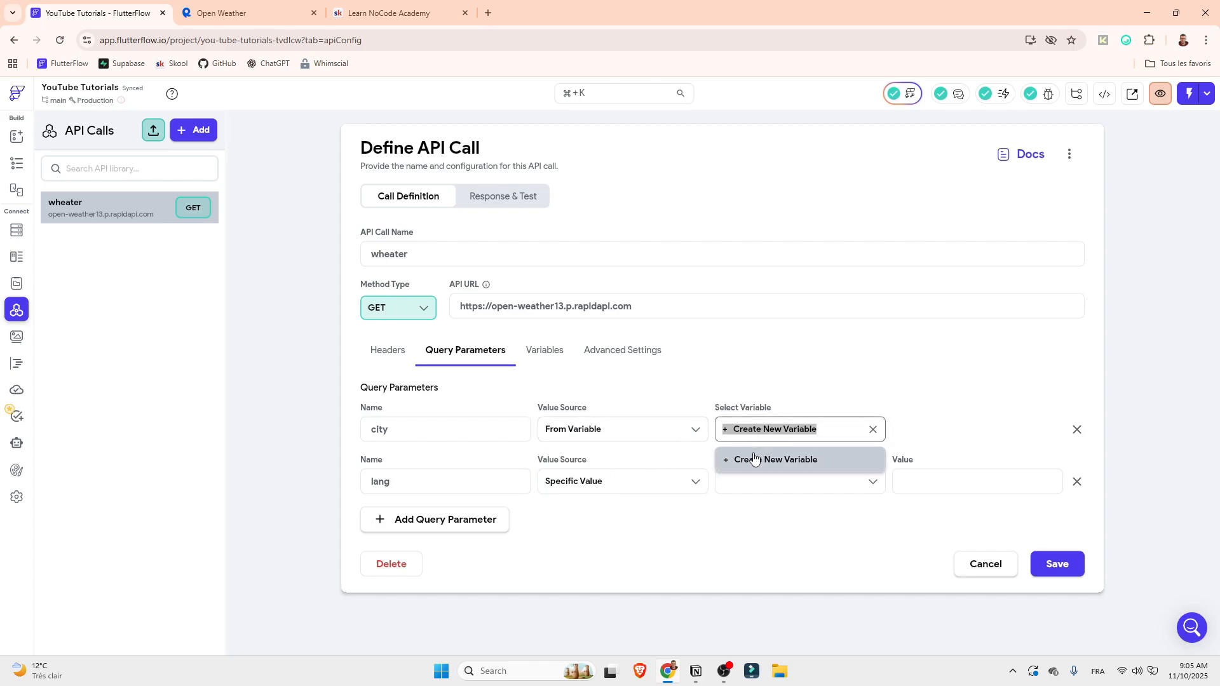
Add a variable named "city" of type String with the default value "new york"
left_click(550, 356)
left_click(439, 425)
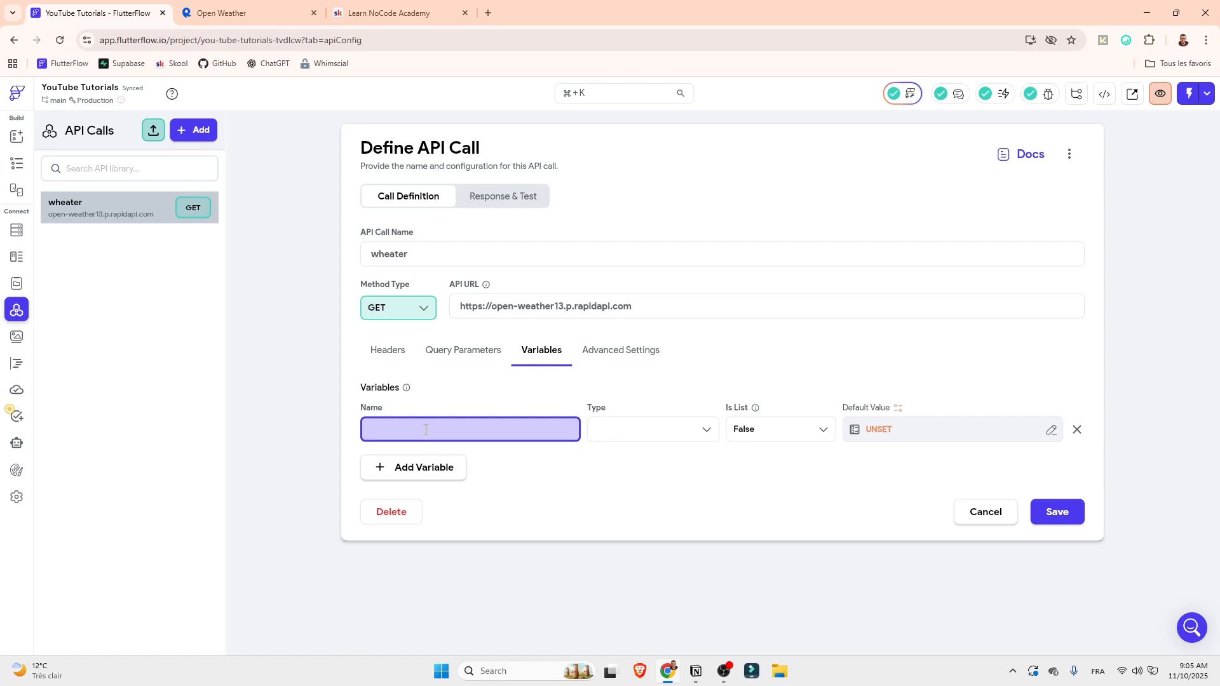
type("city")
left_click(660, 426)
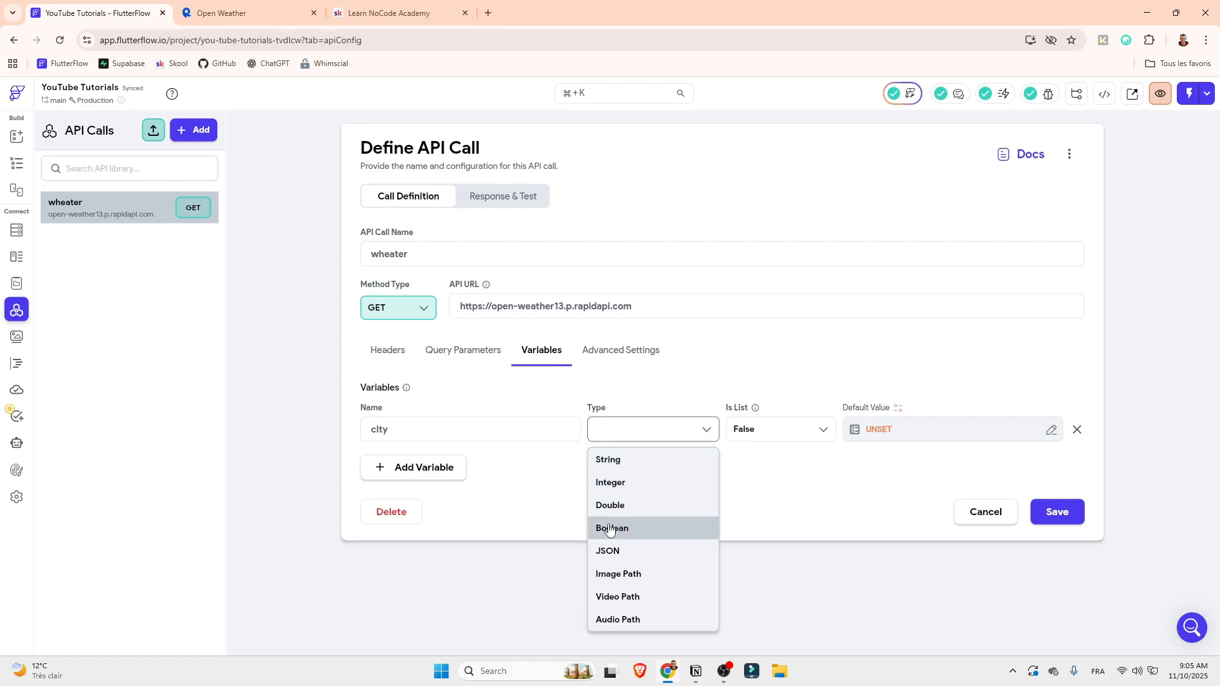
left_click(656, 459)
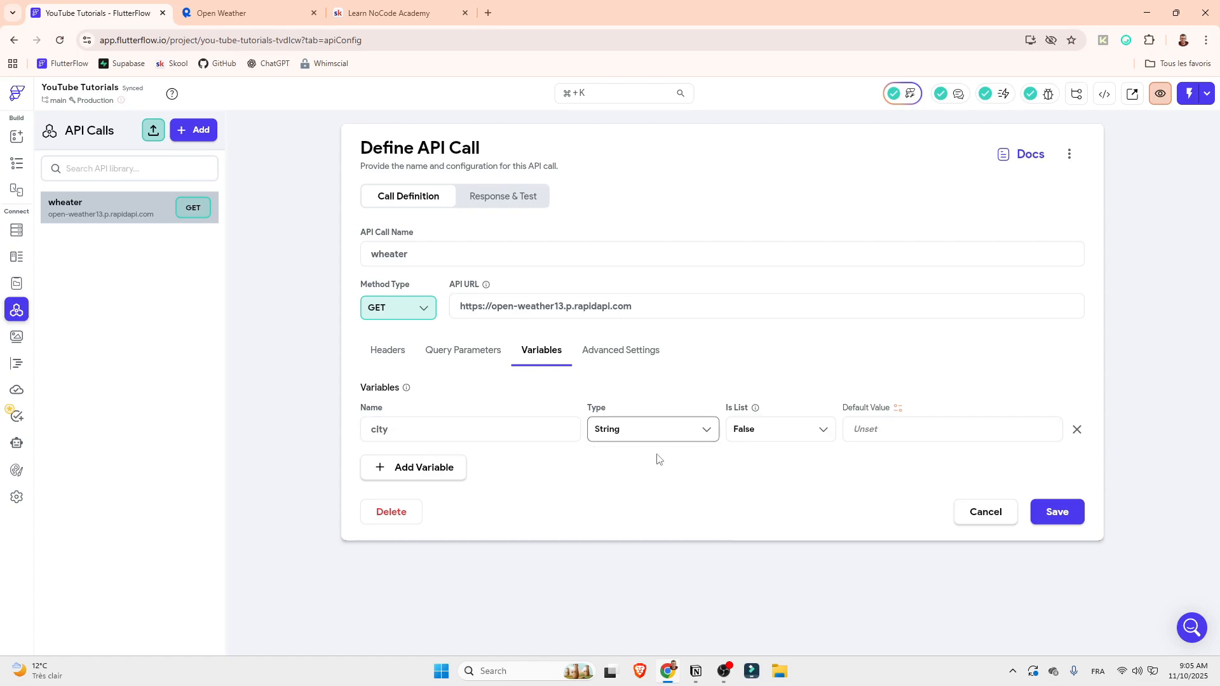
left_click(884, 432)
type("ne")
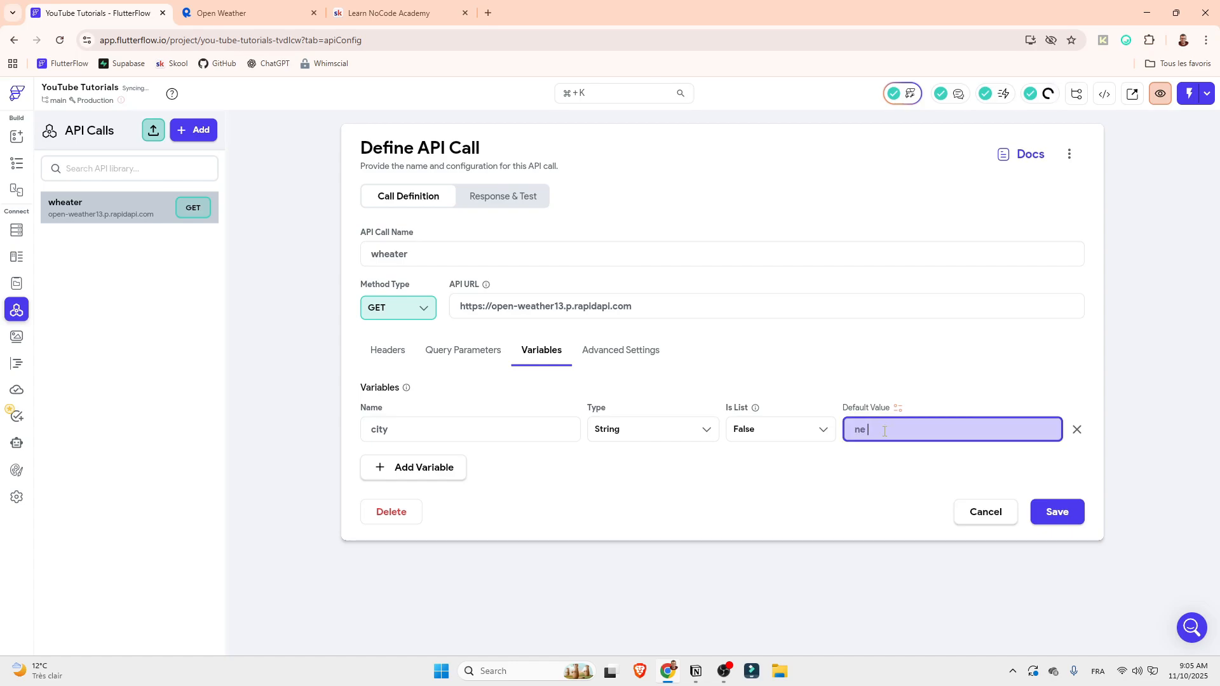
type("w york")
Add a second variable named "lang" of type String with the default value "EN"
left_click(400, 470)
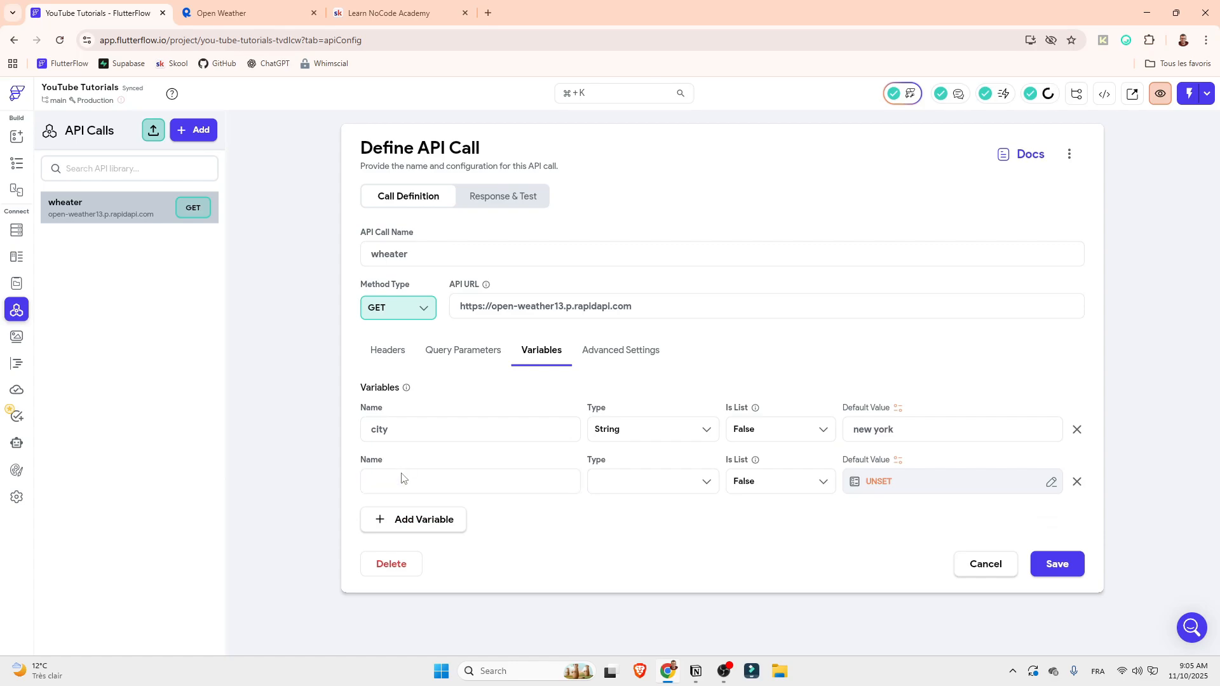
type("lang")
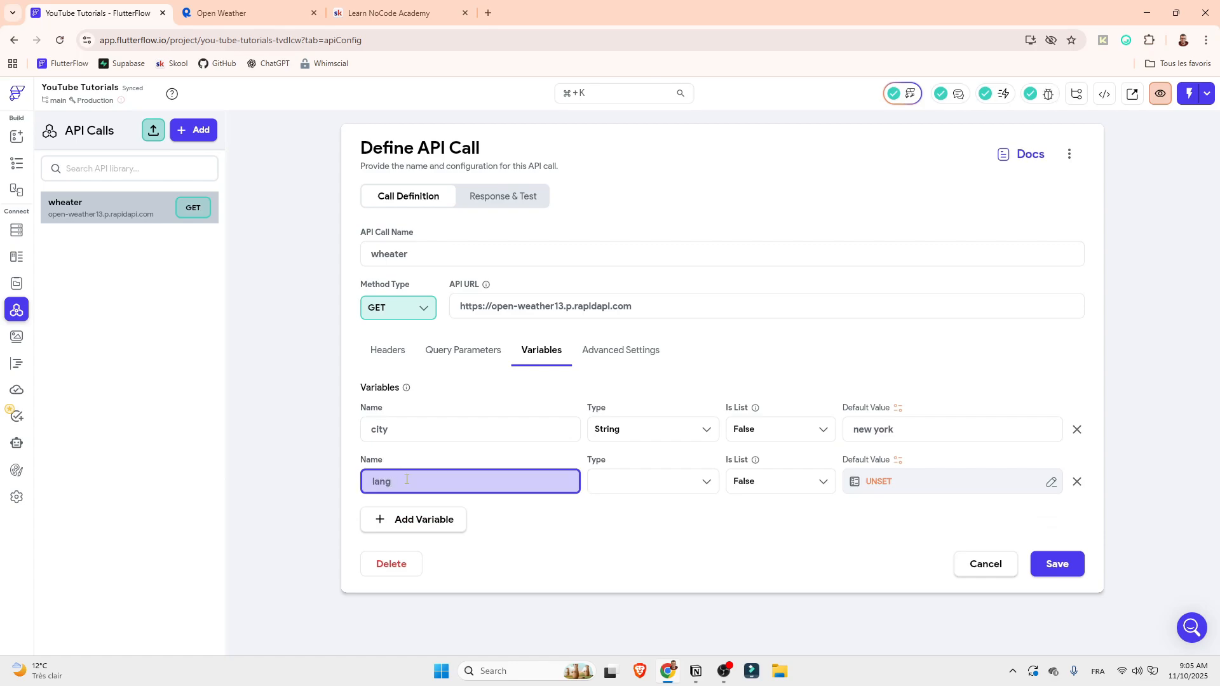
left_click(675, 487)
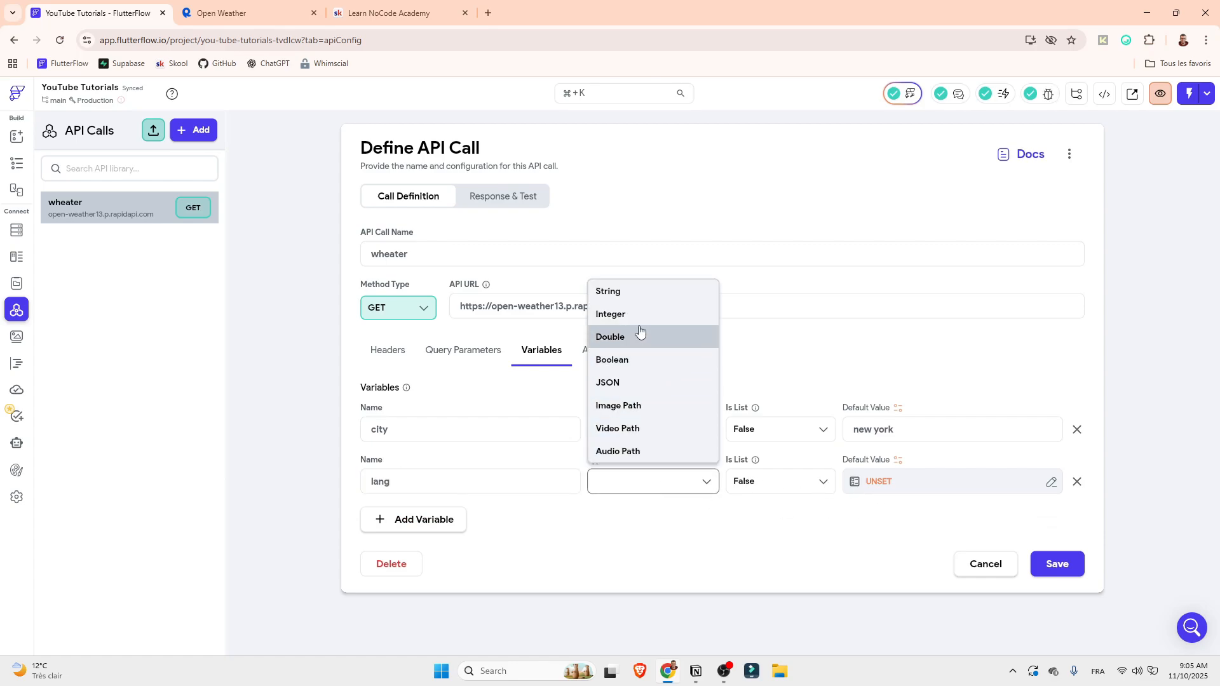
left_click(626, 292)
left_click(908, 485)
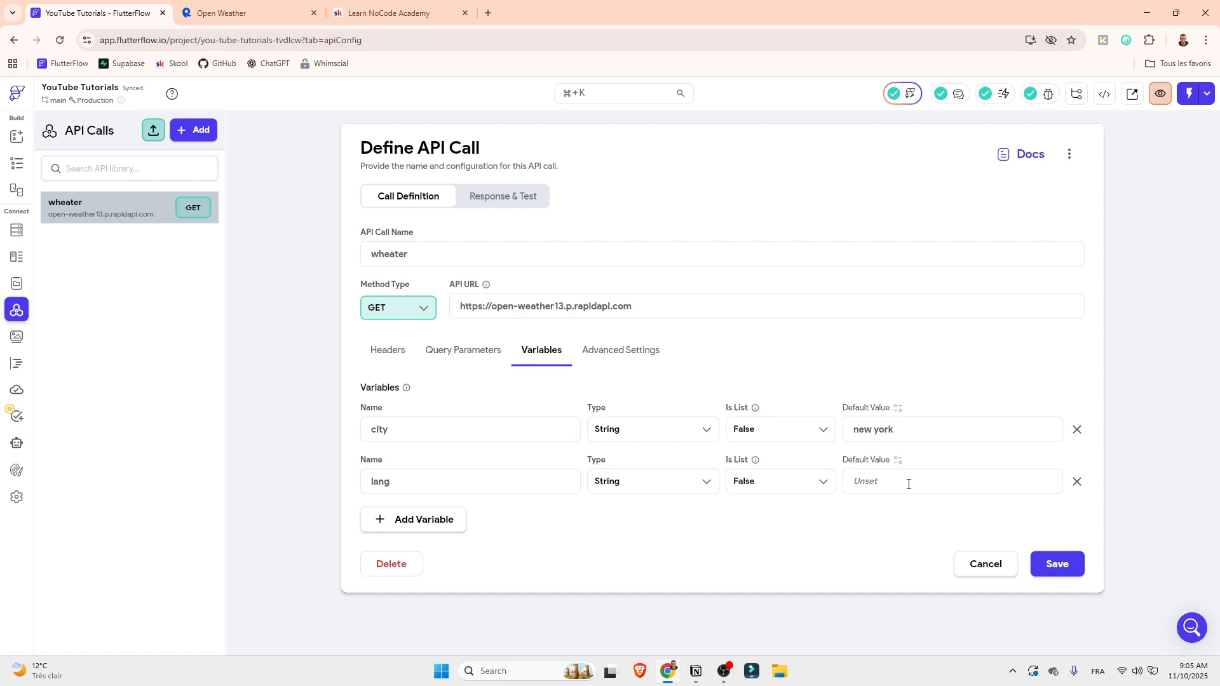
type("EN")
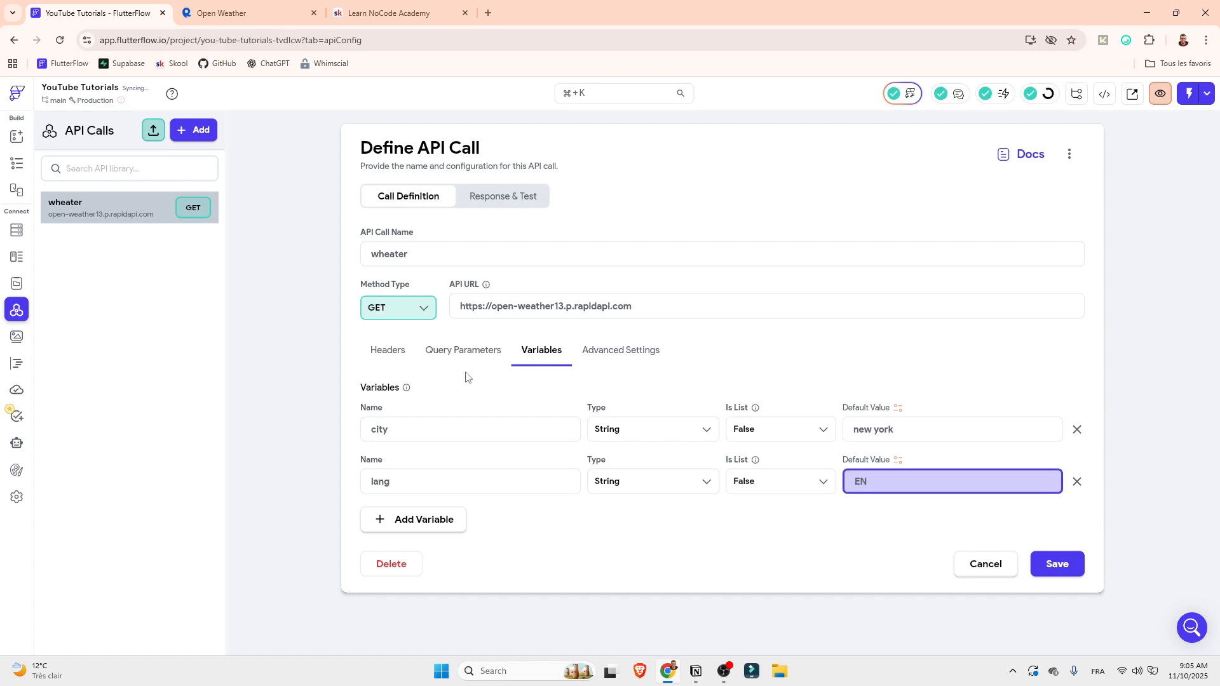
Link the city query parameter to the city variable, and set lang to From Variable using the lang variable
left_click(482, 352)
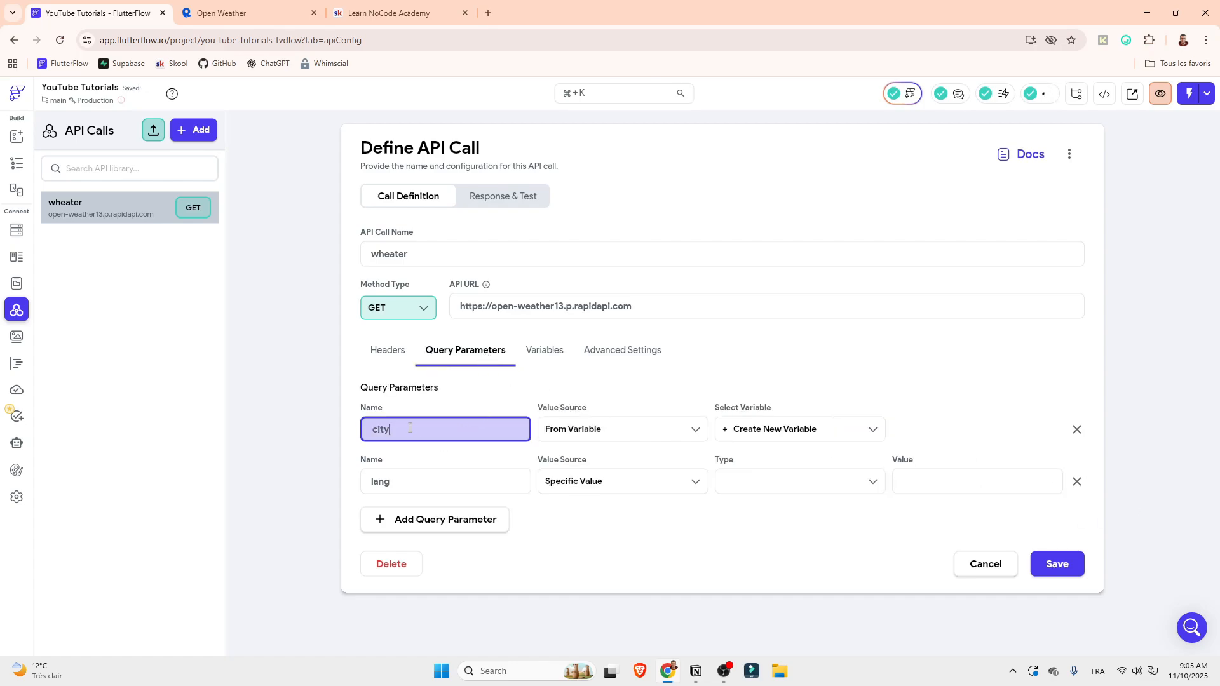
left_click(873, 432)
left_click(738, 460)
left_click(659, 488)
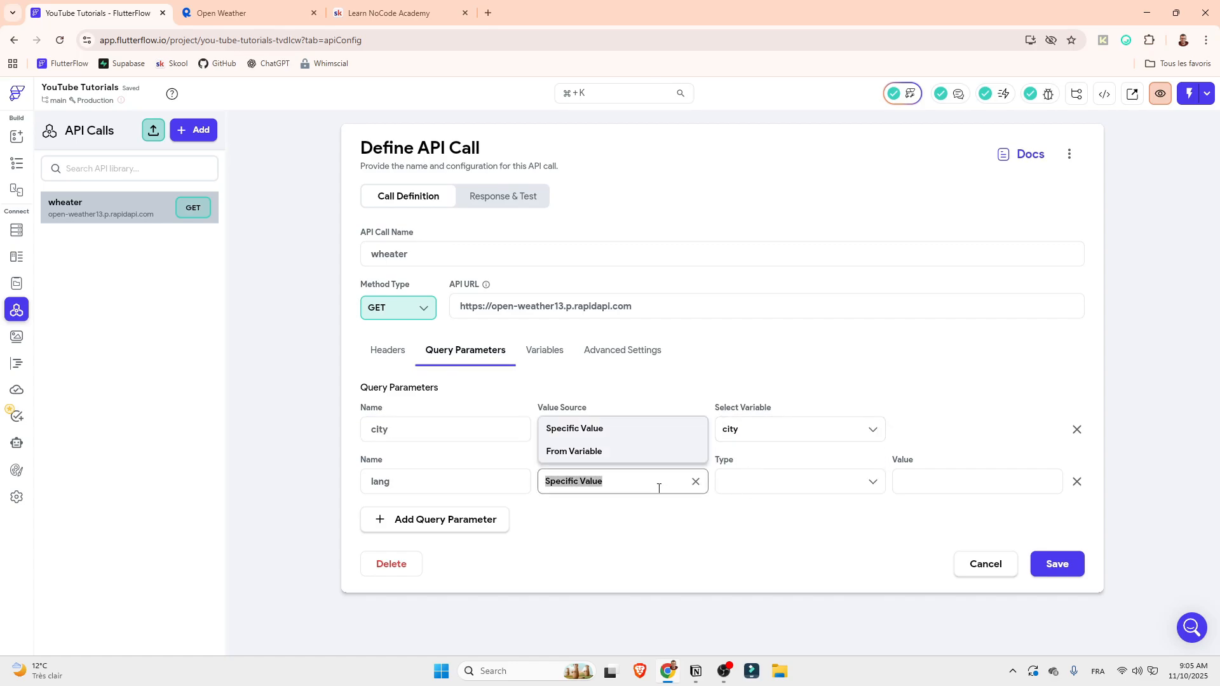
left_click(574, 451)
left_click(826, 481)
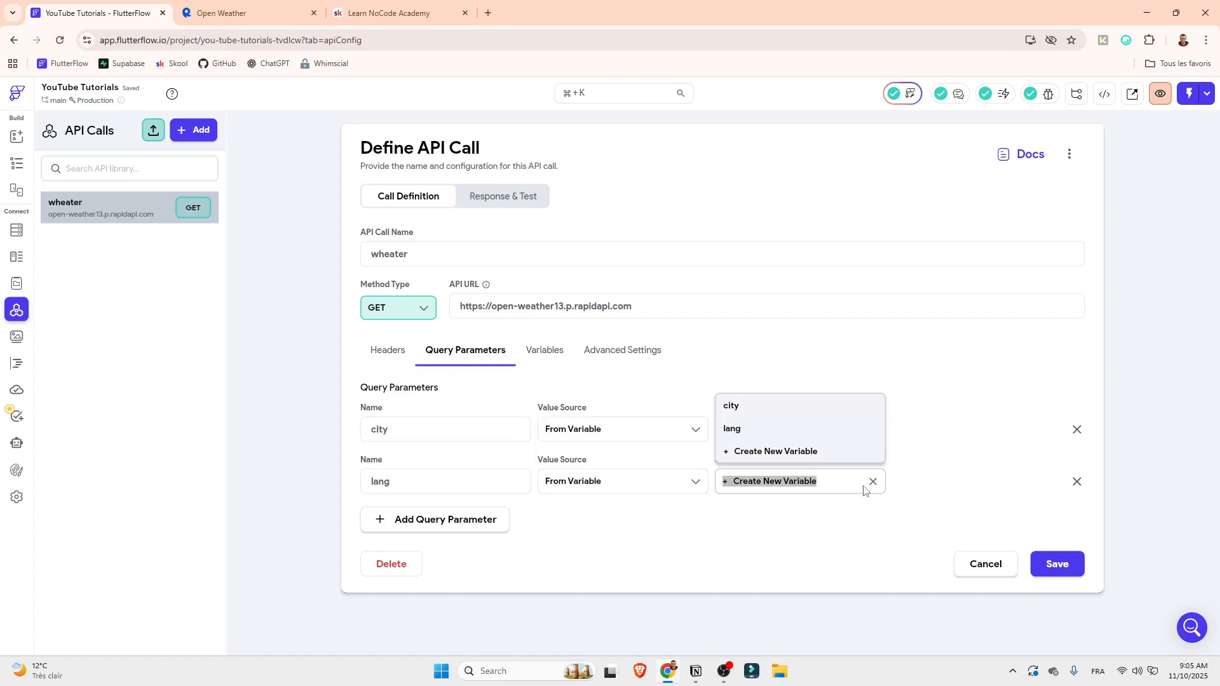
left_click(765, 427)
left_click_drag(411, 481, 354, 488)
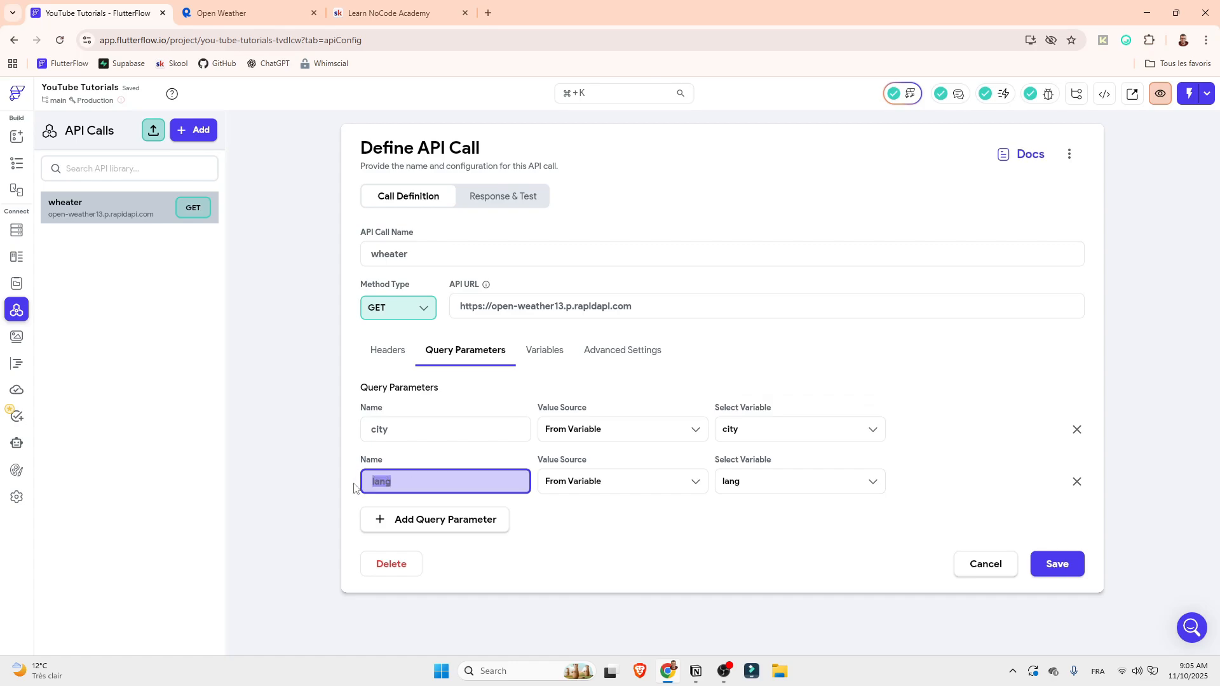
left_click(773, 482)
left_click(774, 532)
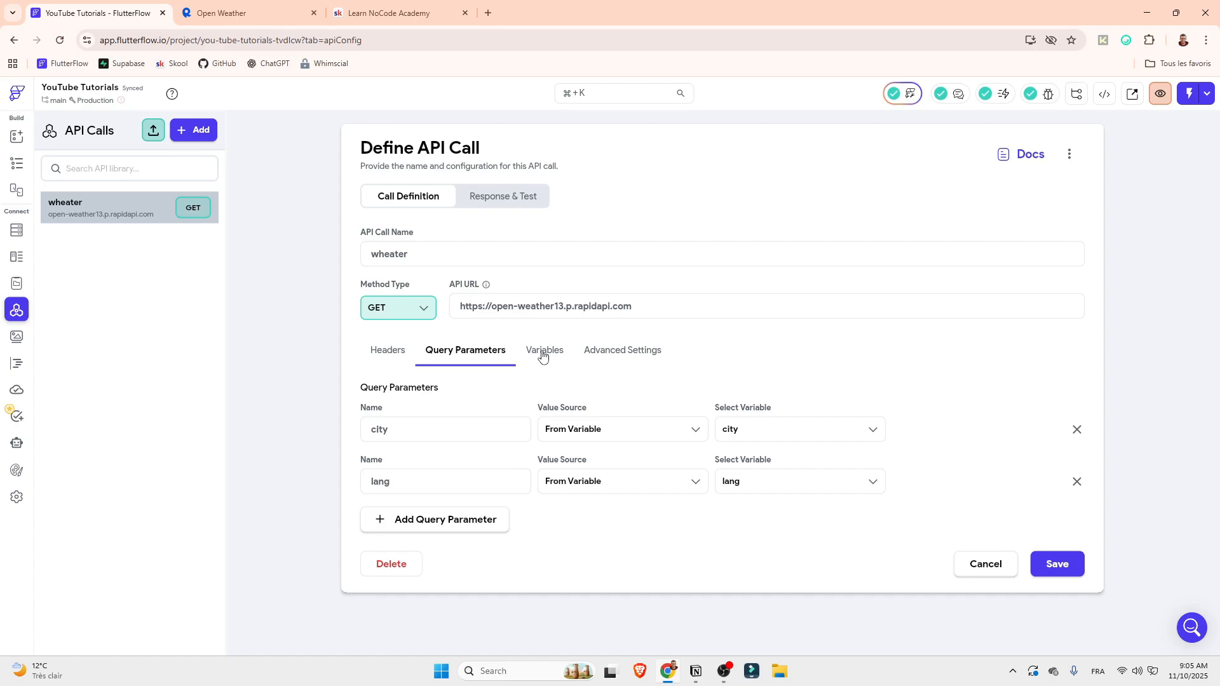
Review the headers, query parameters and variables of the wheater API call and save its changes
left_click(395, 356)
left_click(470, 354)
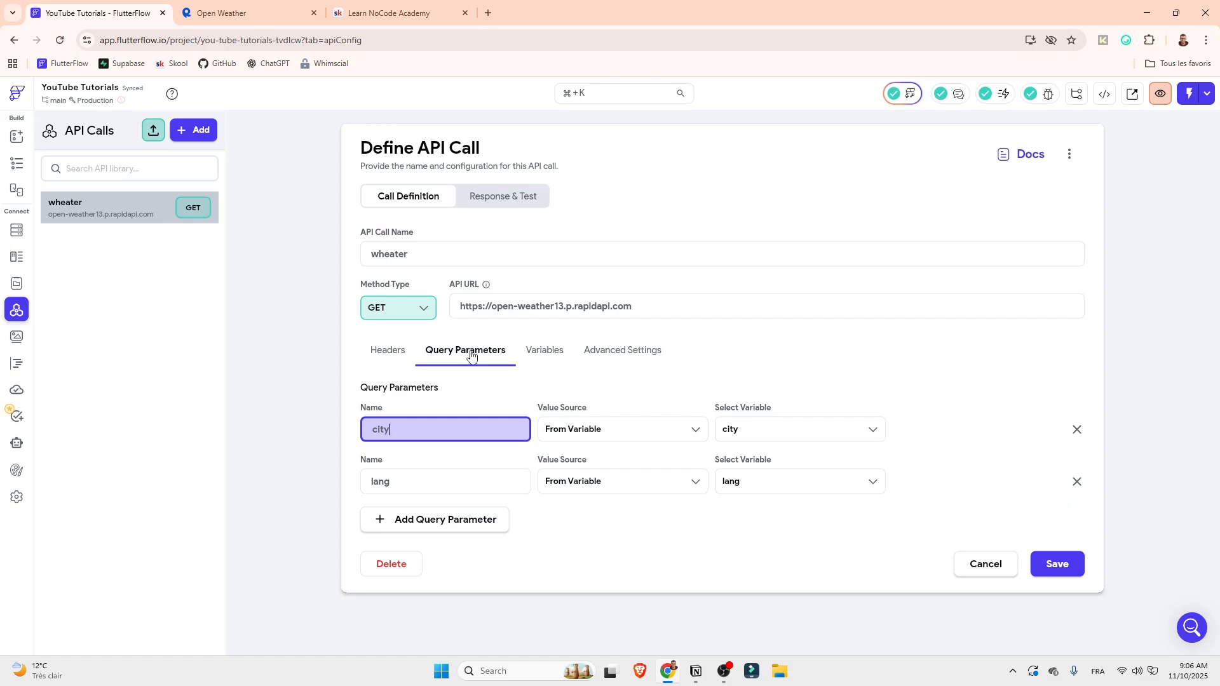
left_click(562, 351)
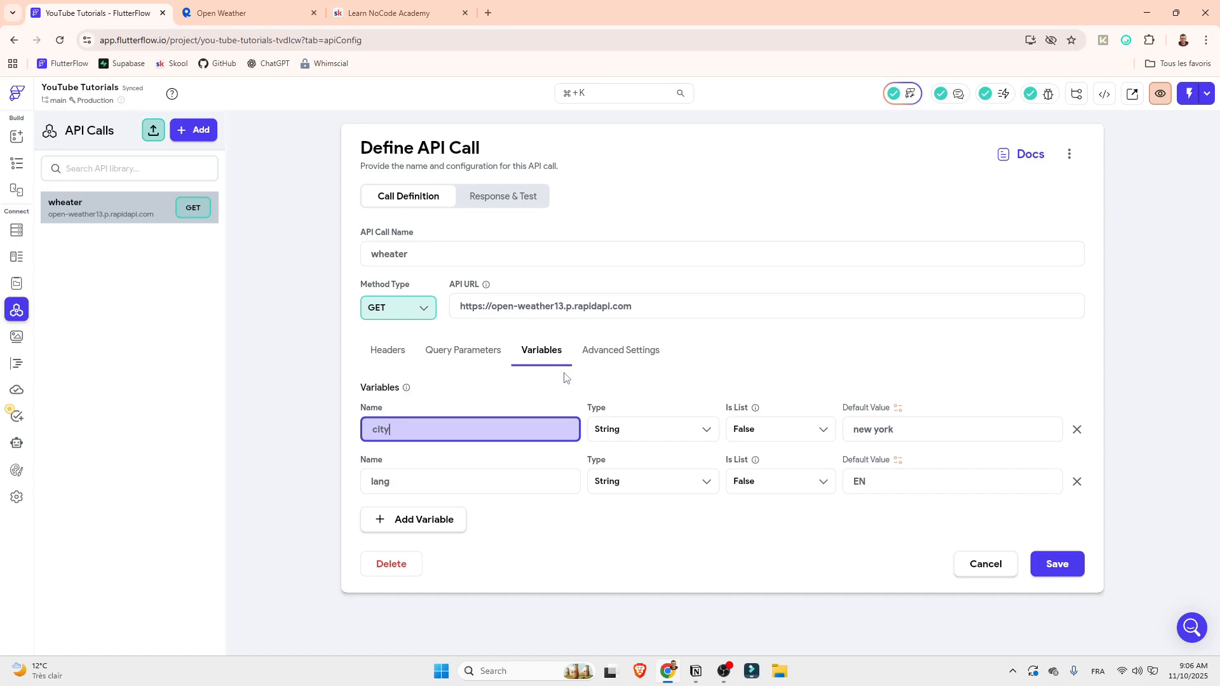
left_click(1061, 562)
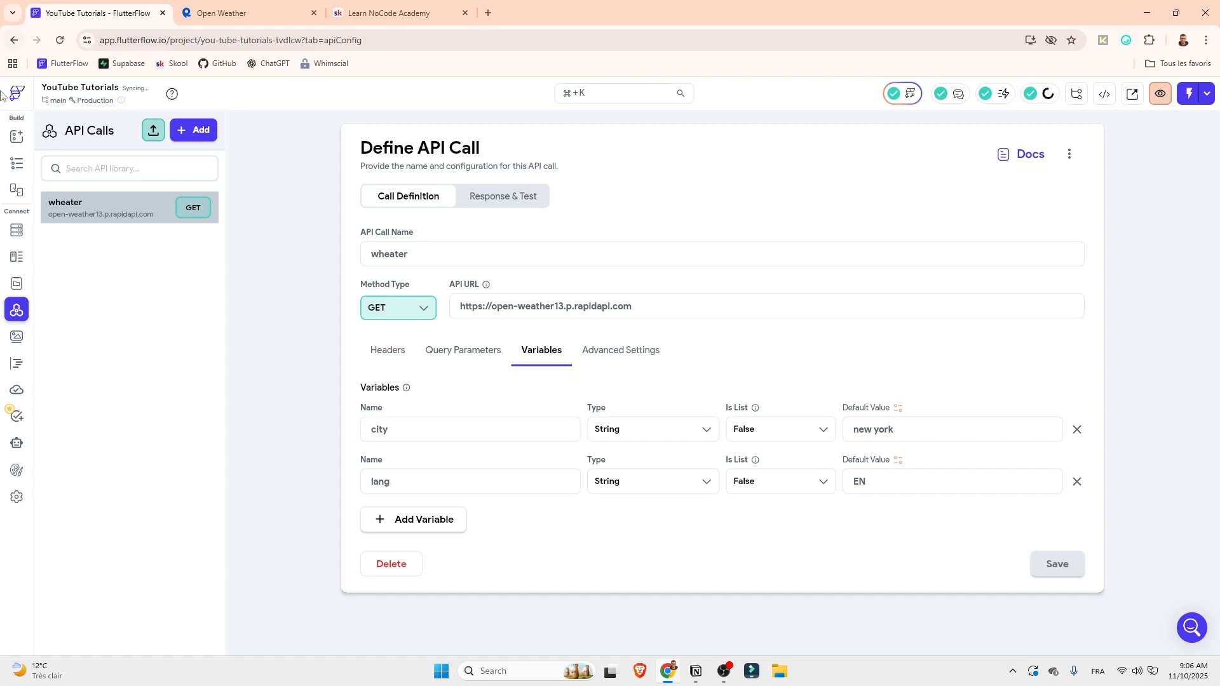
left_click(21, 166)
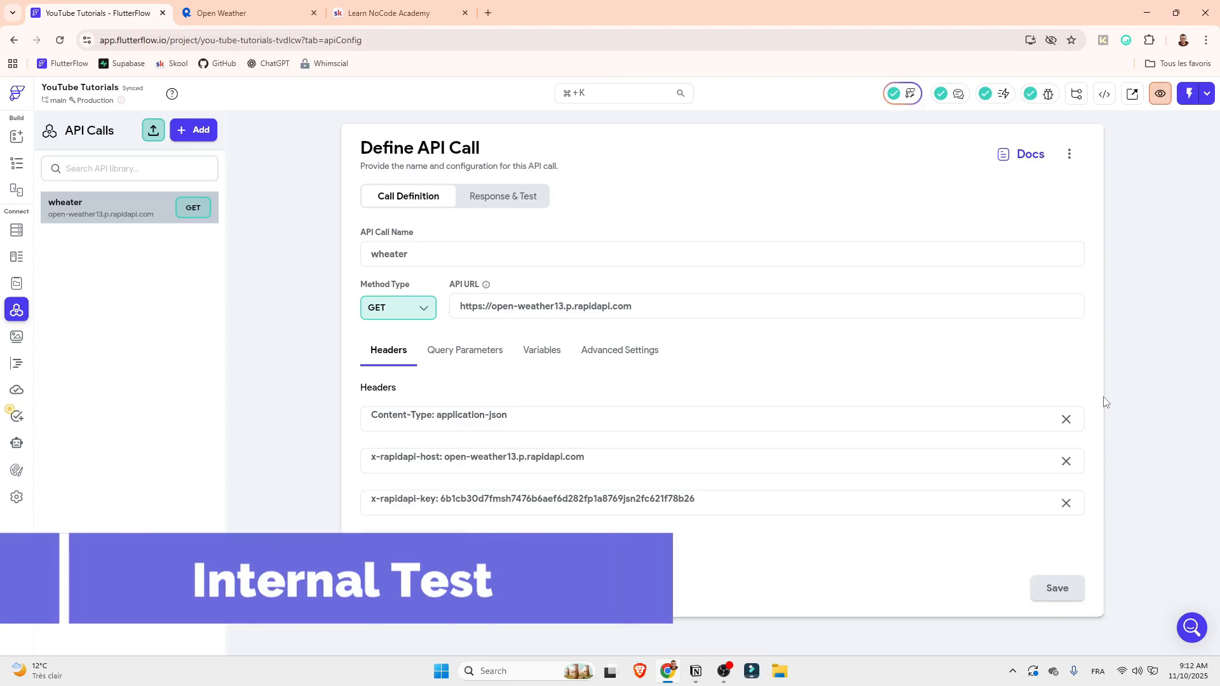
Test the wheater API call with city miami and lang EN, and read the returned response message
left_click(516, 207)
left_click(518, 321)
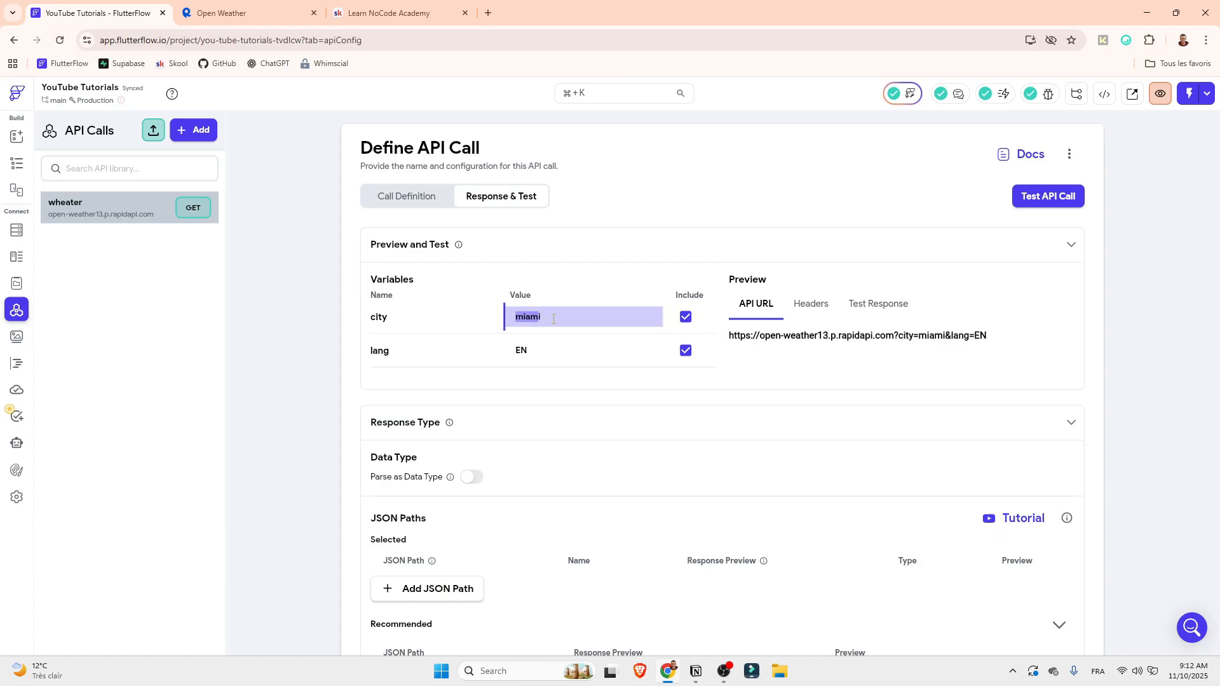
left_click(558, 347)
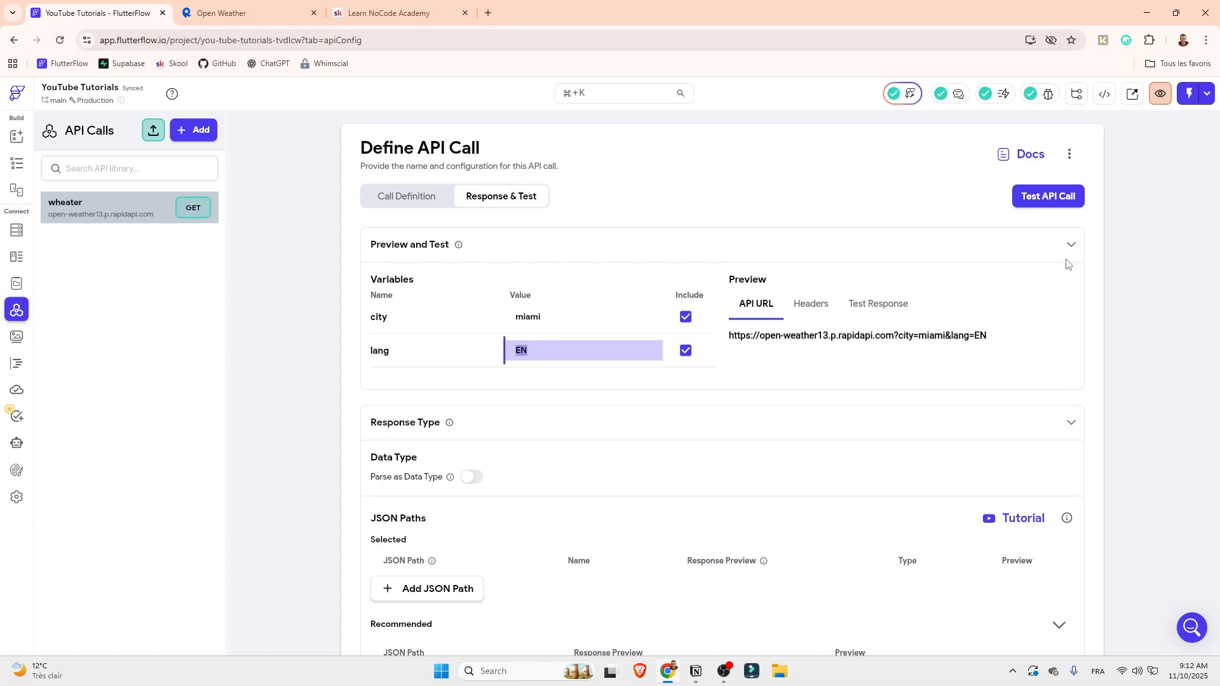
left_click(1050, 201)
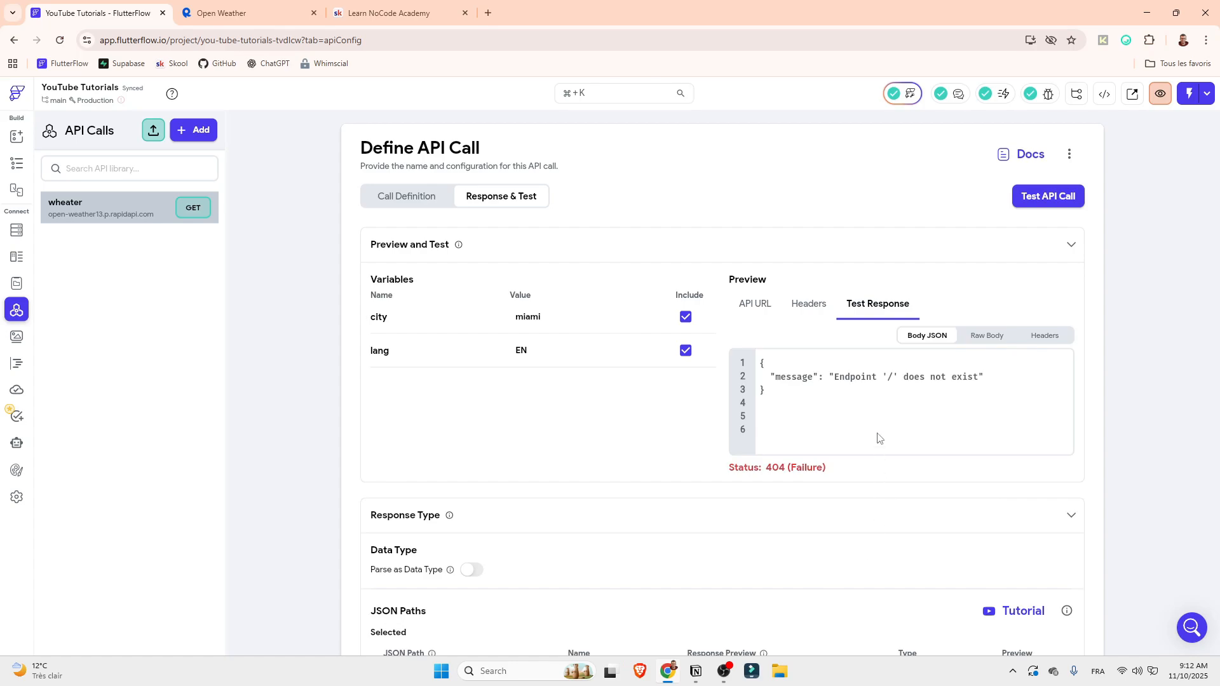
left_click_drag(761, 362, 773, 466)
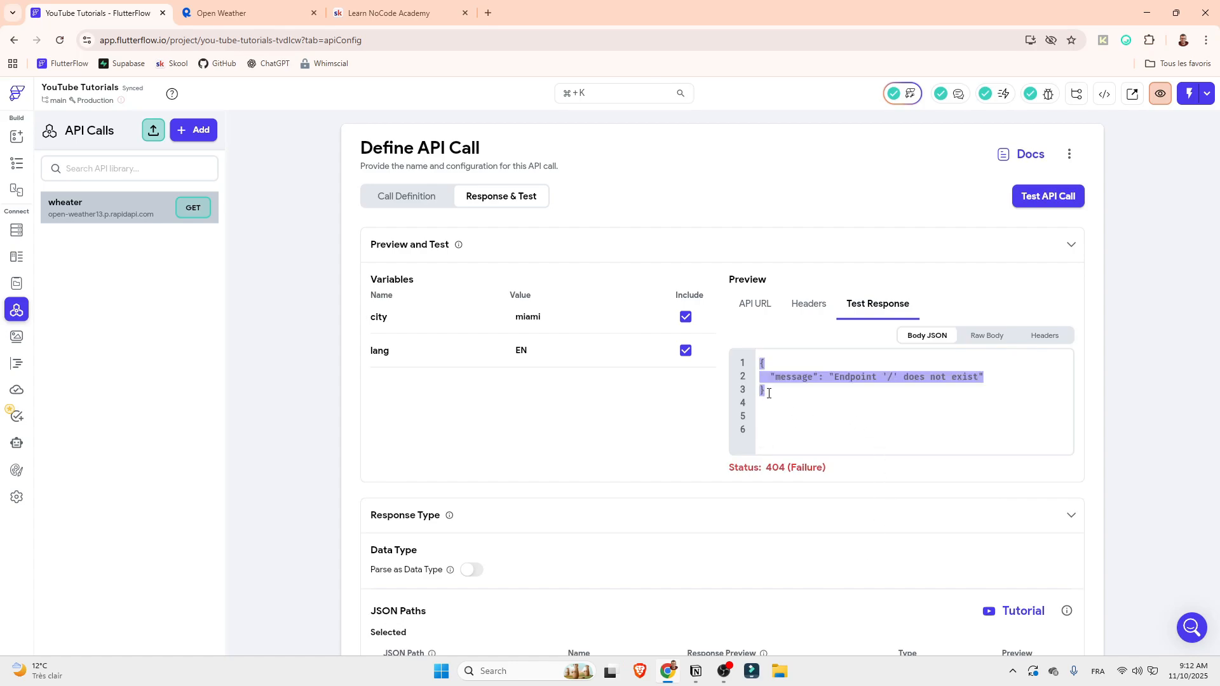
left_click(842, 389)
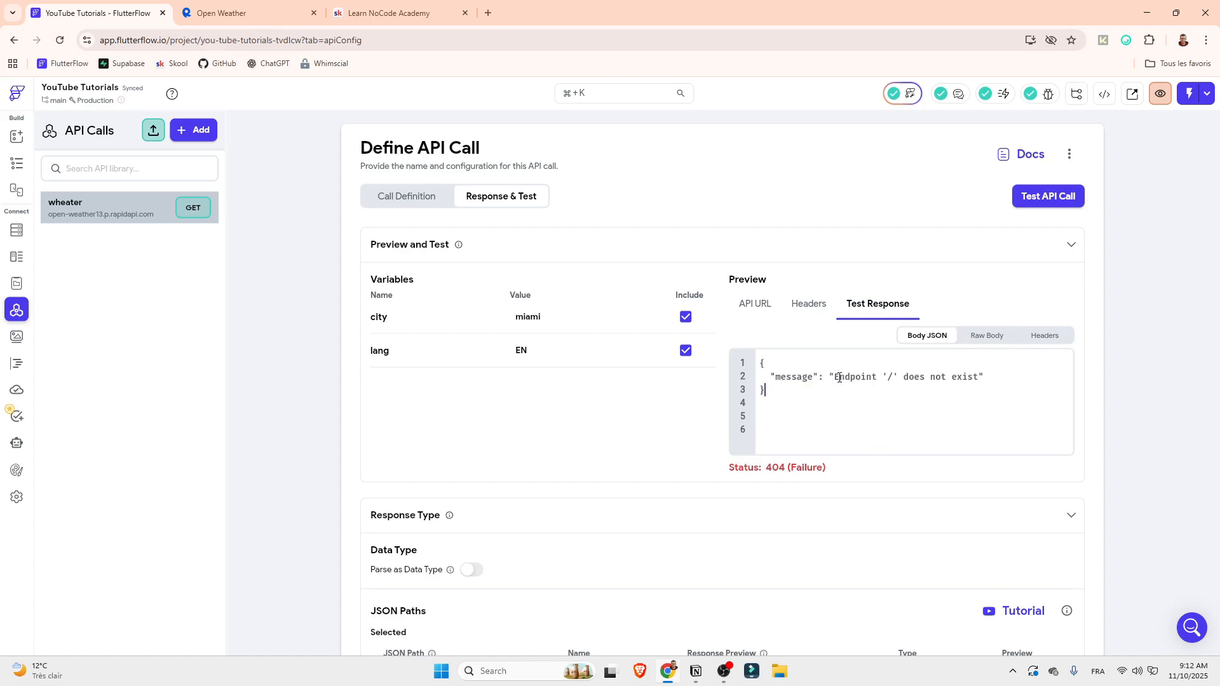
double_click(836, 373)
Switch to RapidAPI's Open Weather page and copy the full request URL from the cURL snippet
left_click(420, 196)
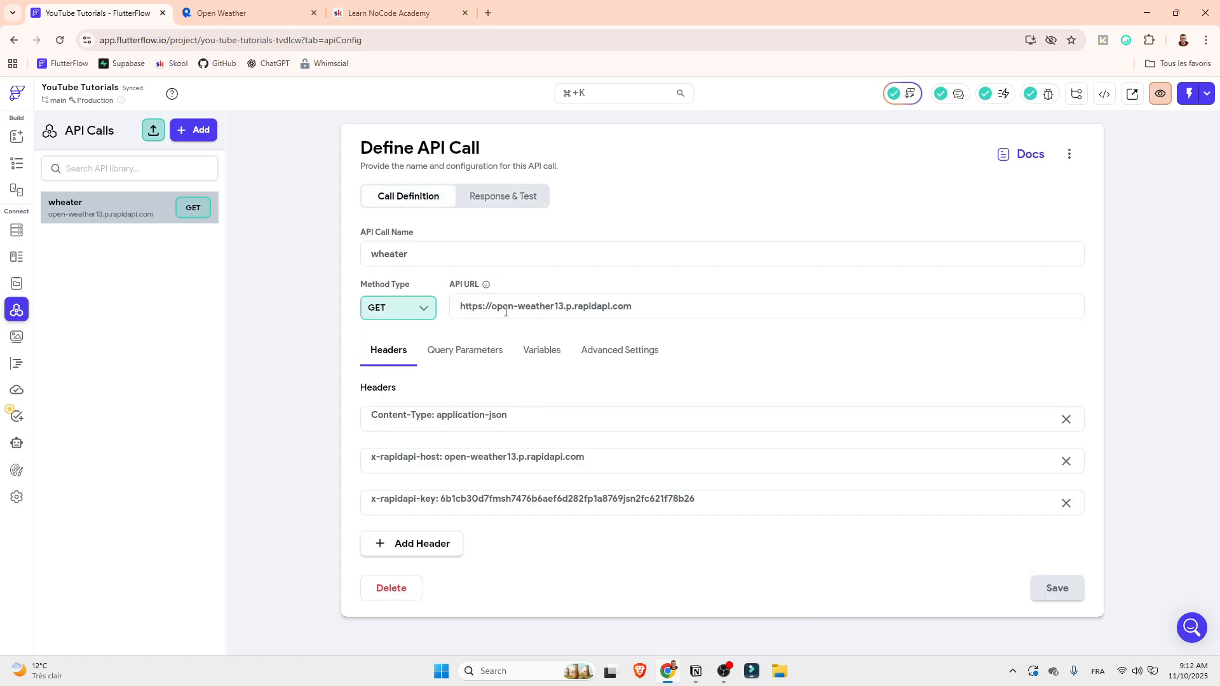
left_click(225, 13)
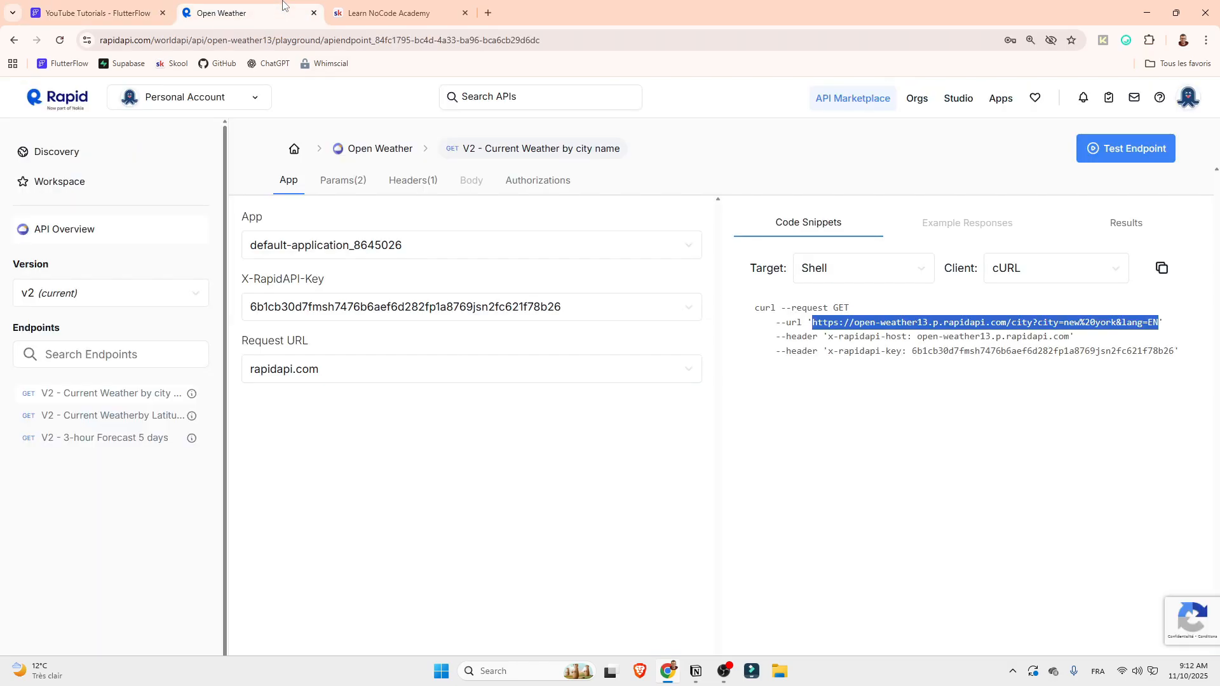
left_click(813, 324)
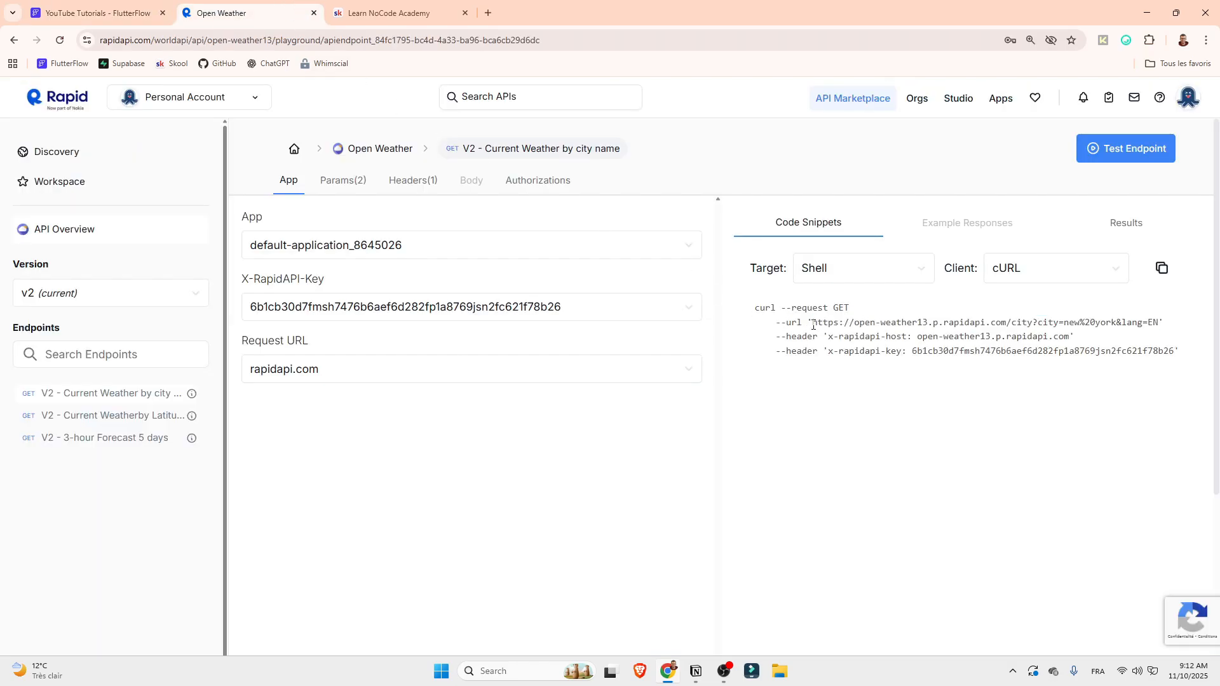
left_click_drag(813, 326, 1007, 324)
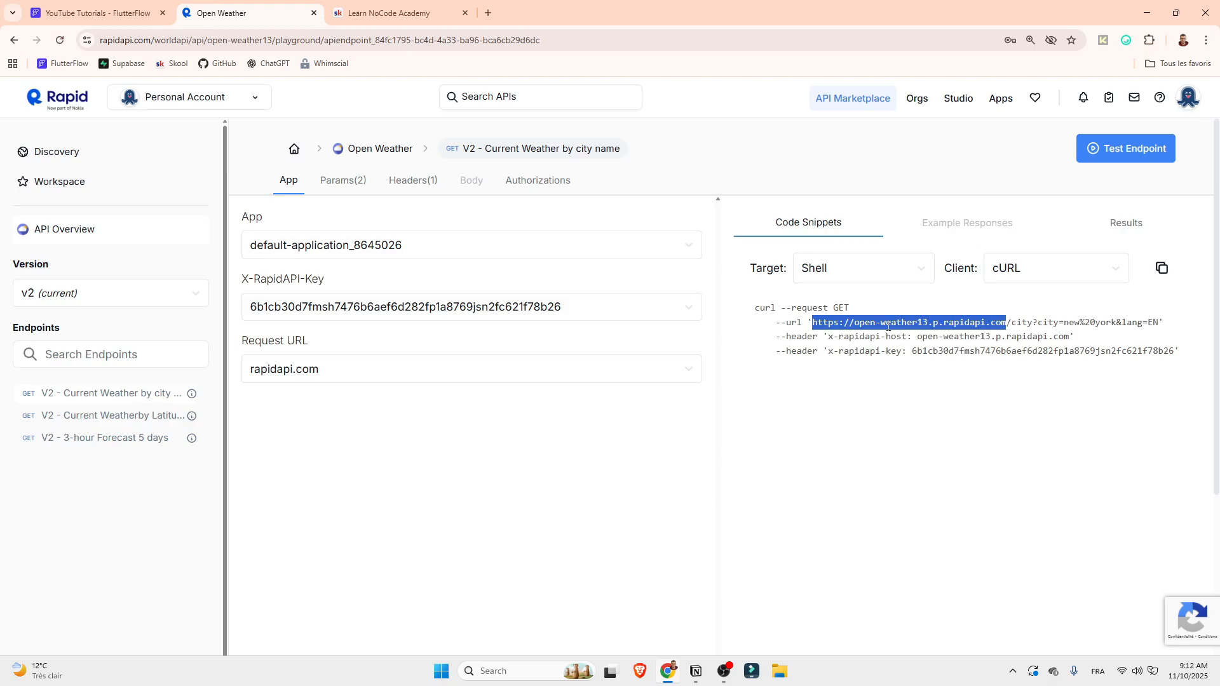
left_click(814, 325)
left_click_drag(814, 324, 1159, 334)
key("ctrl+c")
left_click(102, 13)
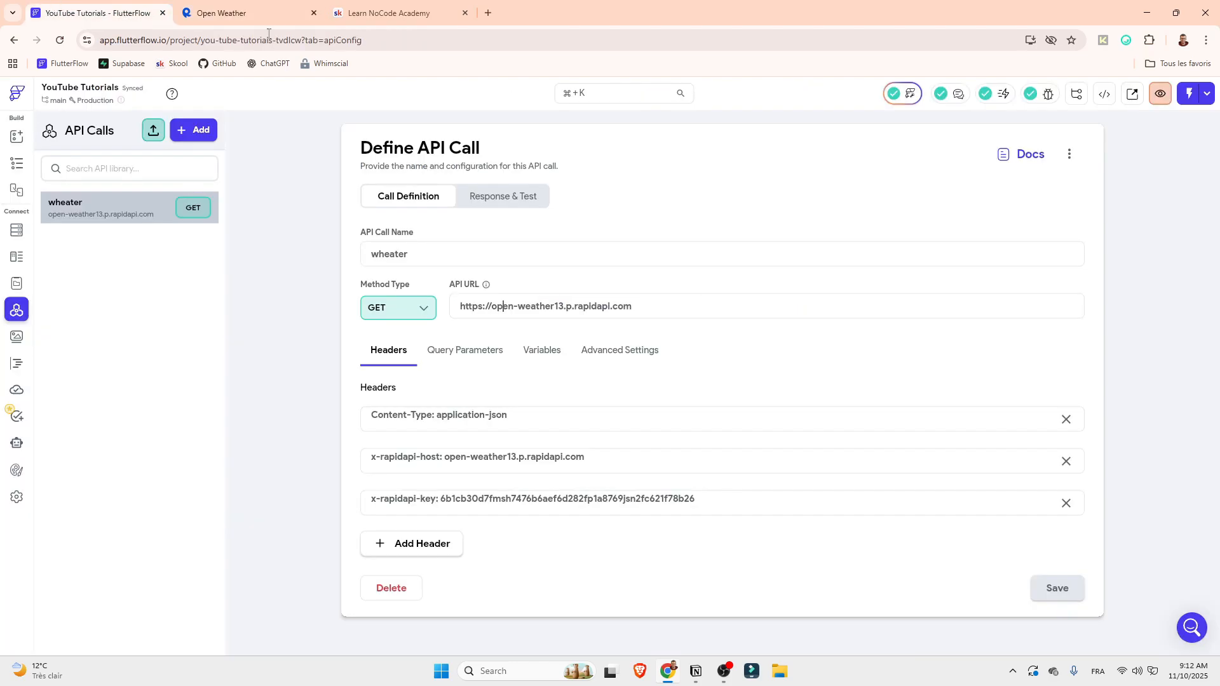
left_click_drag(635, 305, 388, 298)
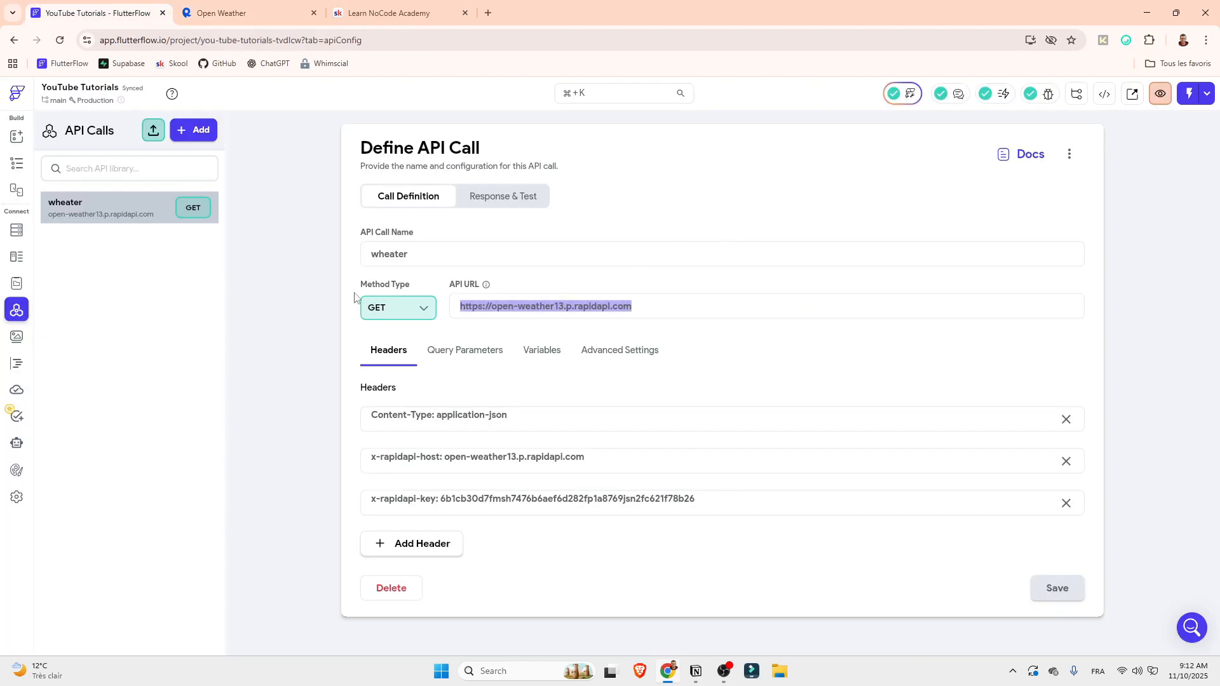
key("ctrl+v")
left_click(1058, 590)
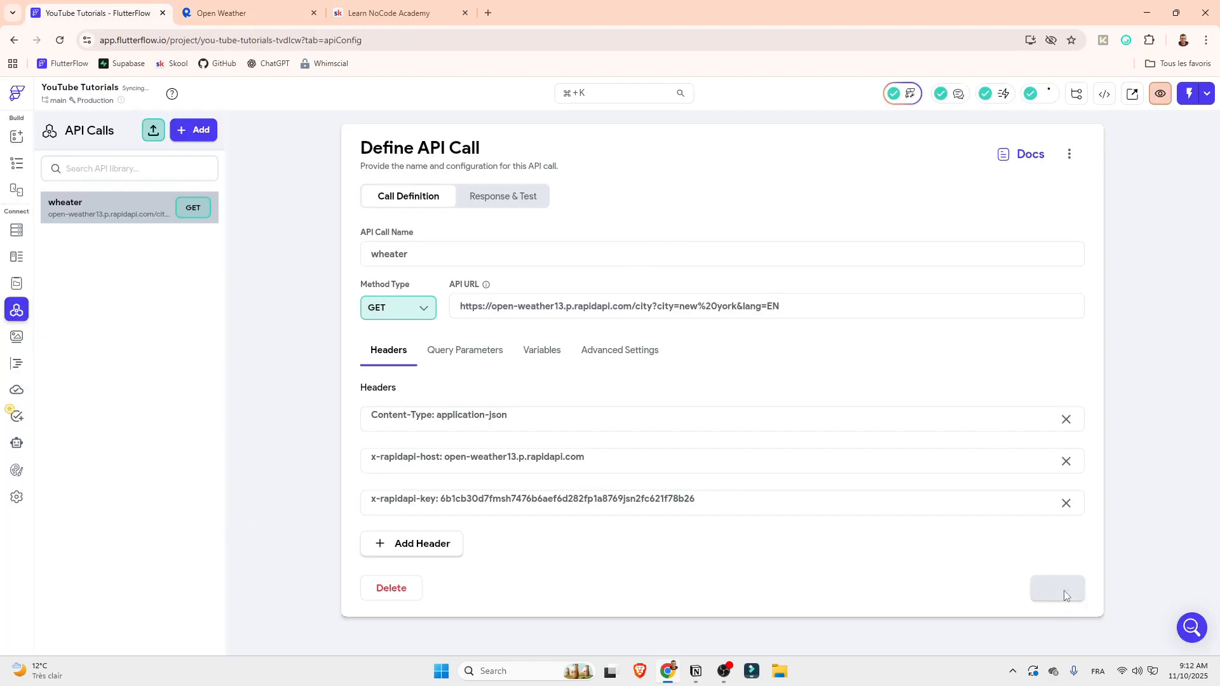
Switch to RapidAPI's Open Weather page and compare the base address with the city path and query string in the cURL URL
left_click(238, 8)
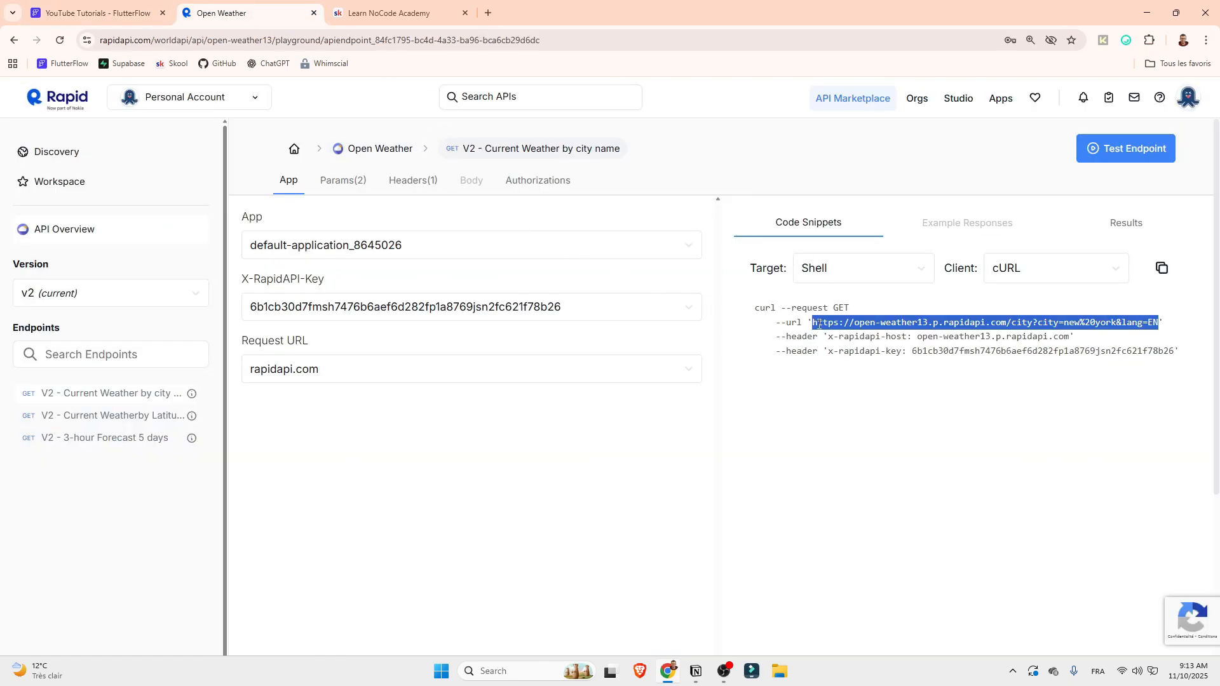
left_click_drag(815, 323, 1159, 322)
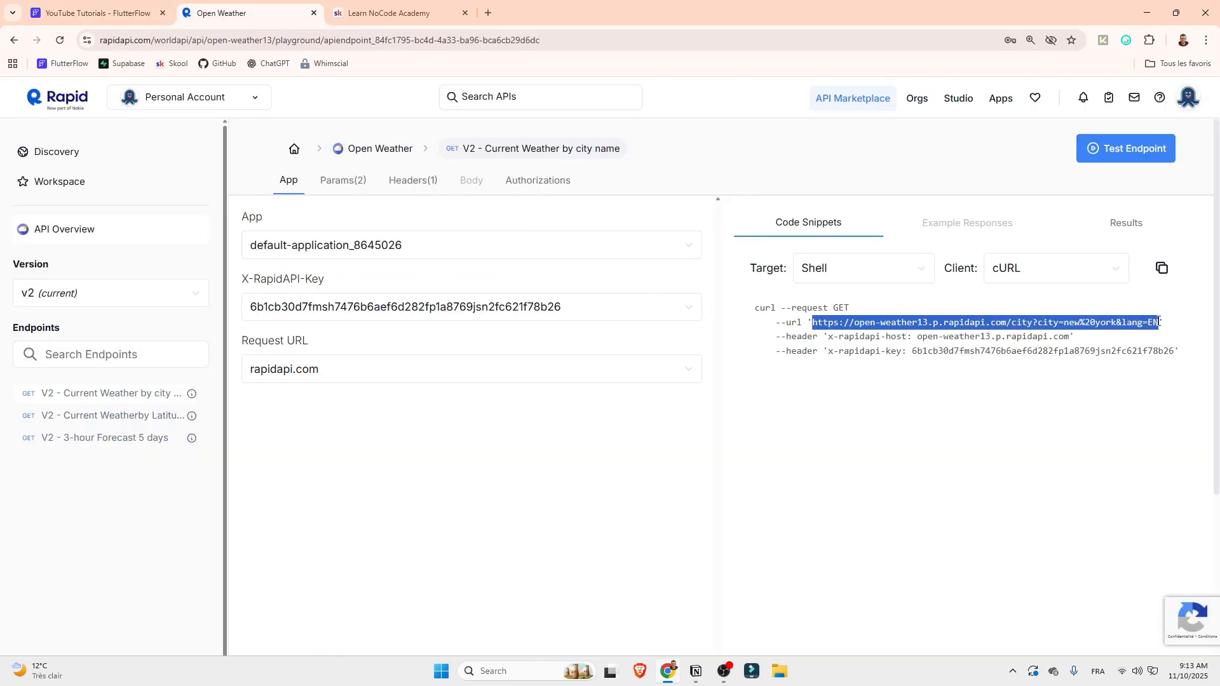
left_click(1008, 324)
left_click_drag(1013, 325, 1158, 325)
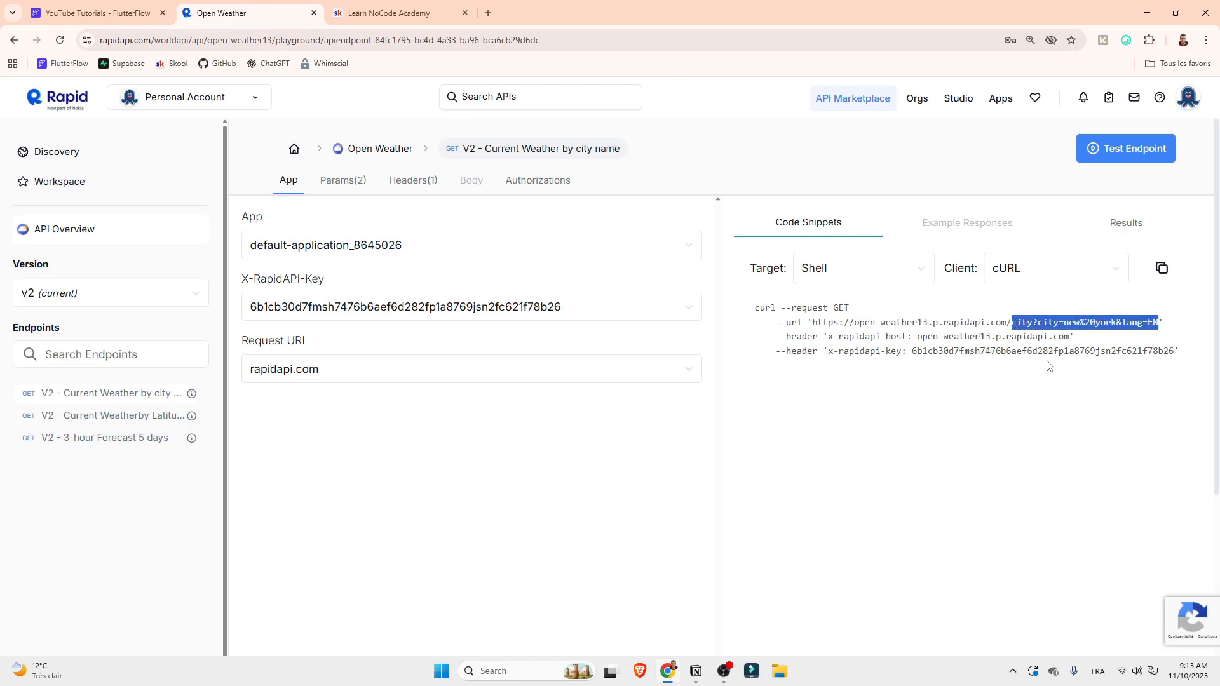
left_click(1009, 322)
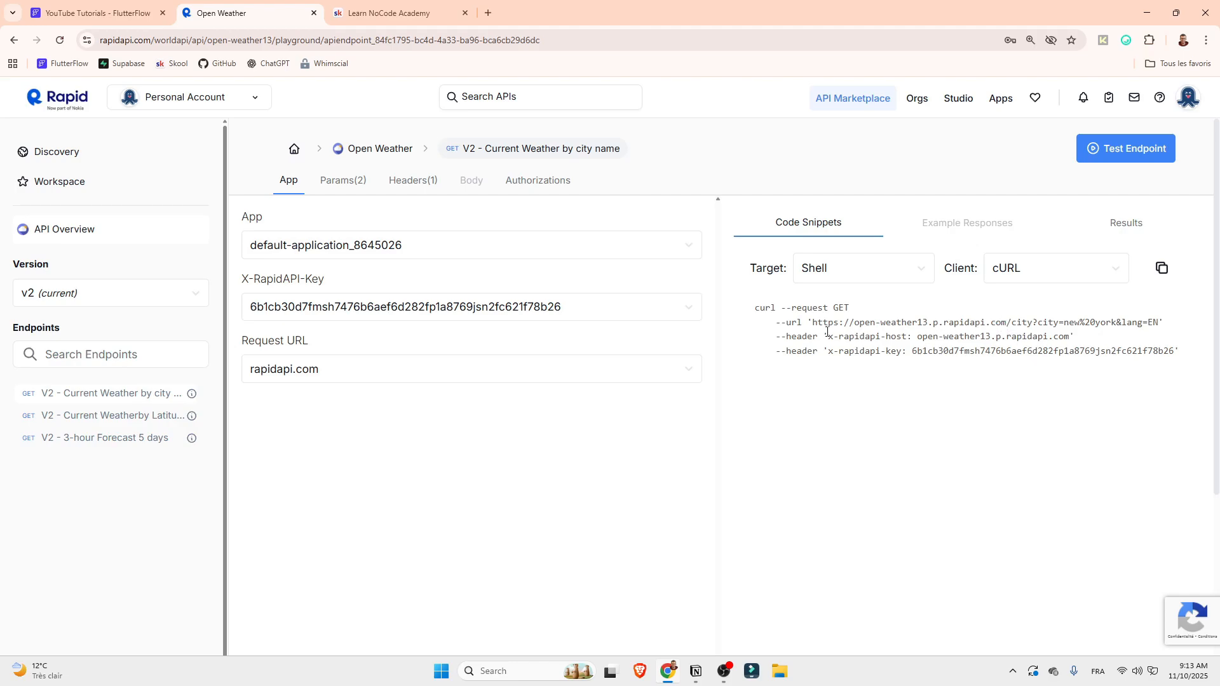
left_click_drag(814, 325, 1158, 333)
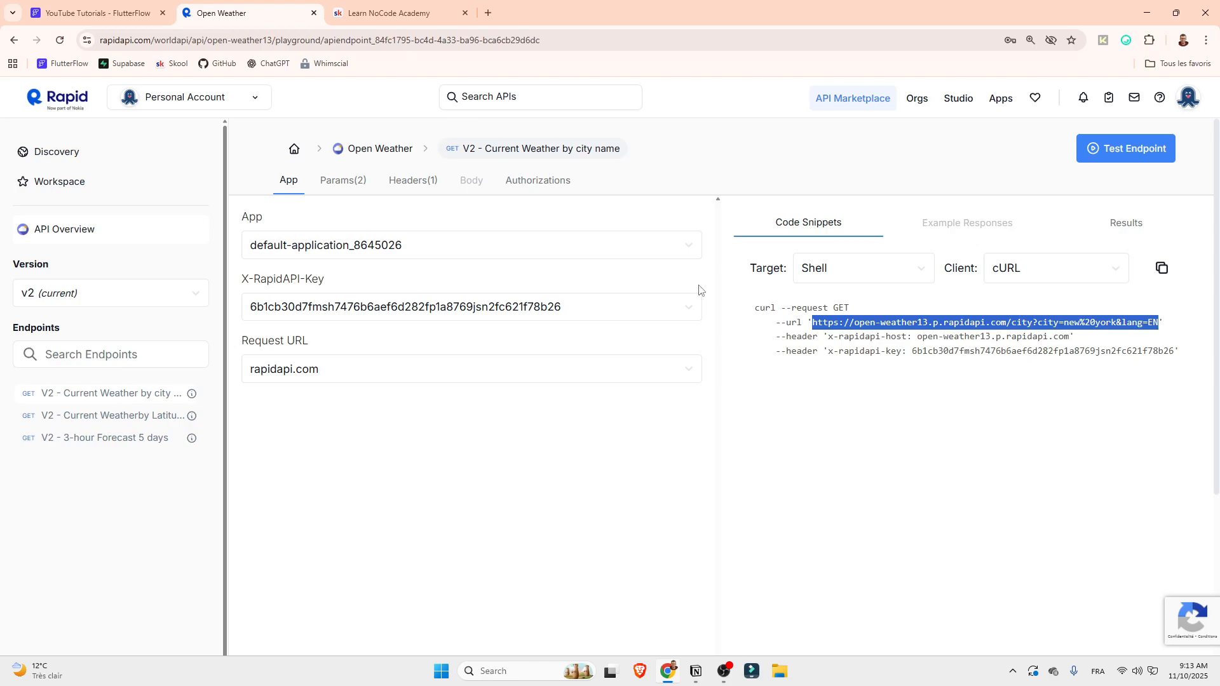
Return to FlutterFlow and test the wheater API call again with city miami and lang EN
left_click(95, 12)
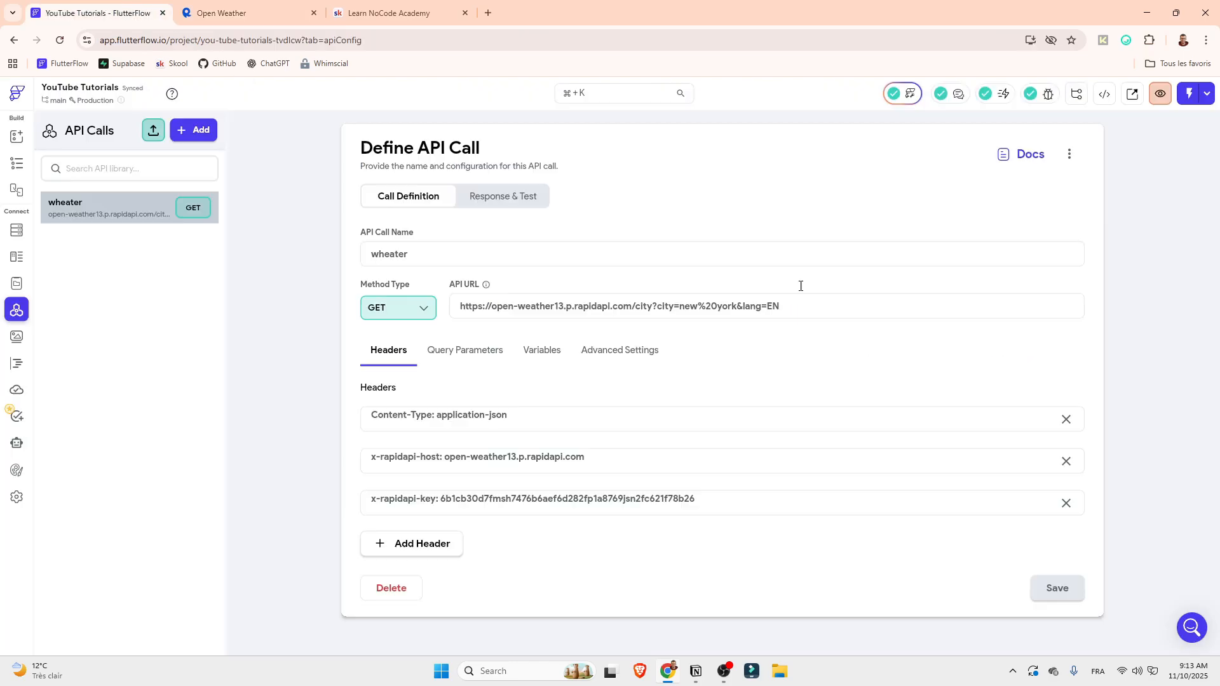
left_click(500, 199)
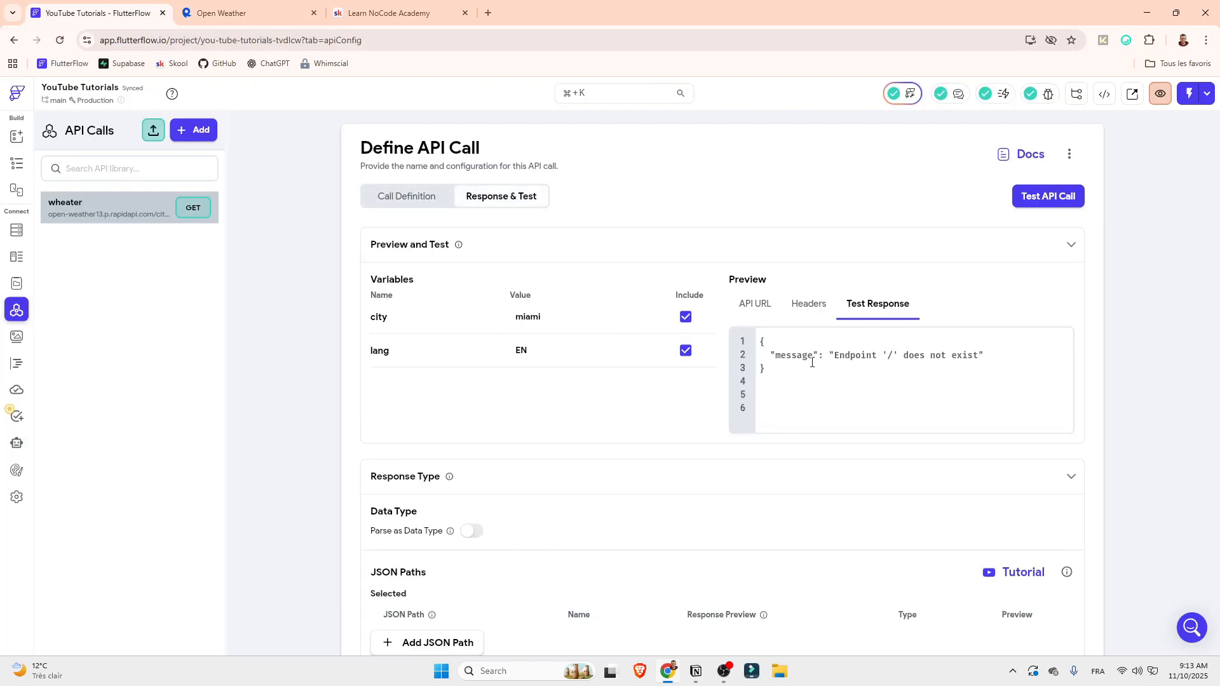
left_click(1050, 198)
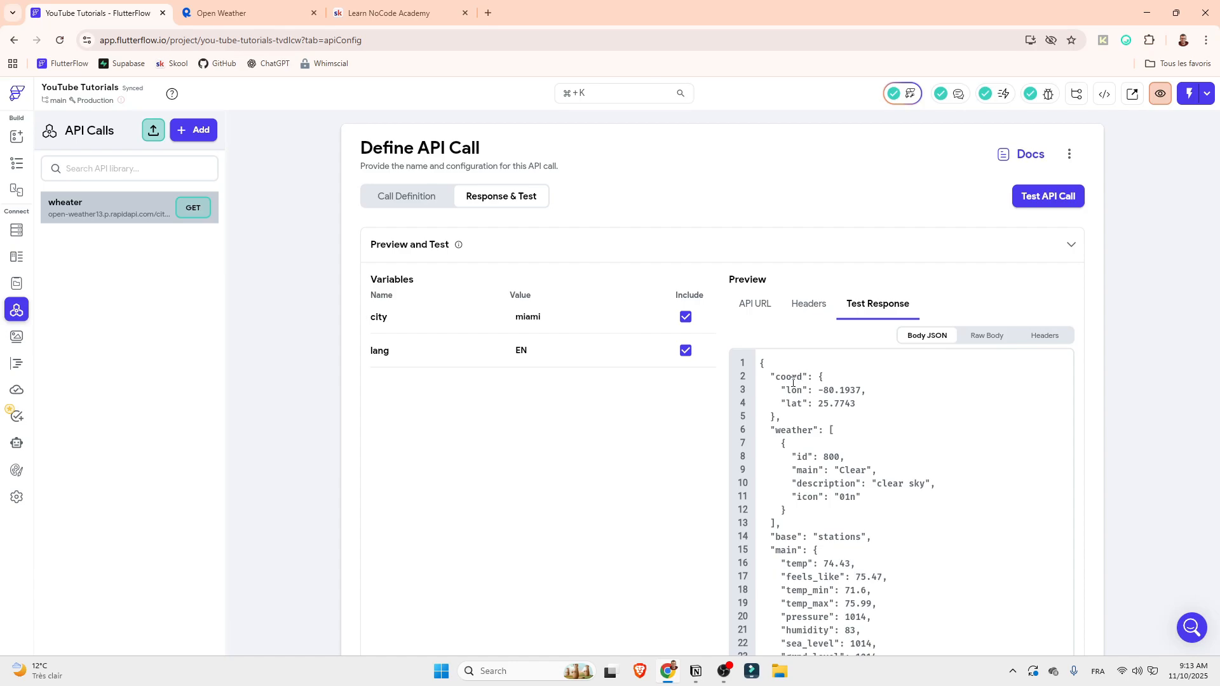
Examine the JSON test response for Miami, including the weather main, description and icon fields and the temperature values
double_click(791, 431)
left_click_drag(840, 500, 857, 501)
left_click_drag(876, 486, 926, 484)
left_click_drag(840, 471, 871, 471)
scroll(856, 492, "down", 1)
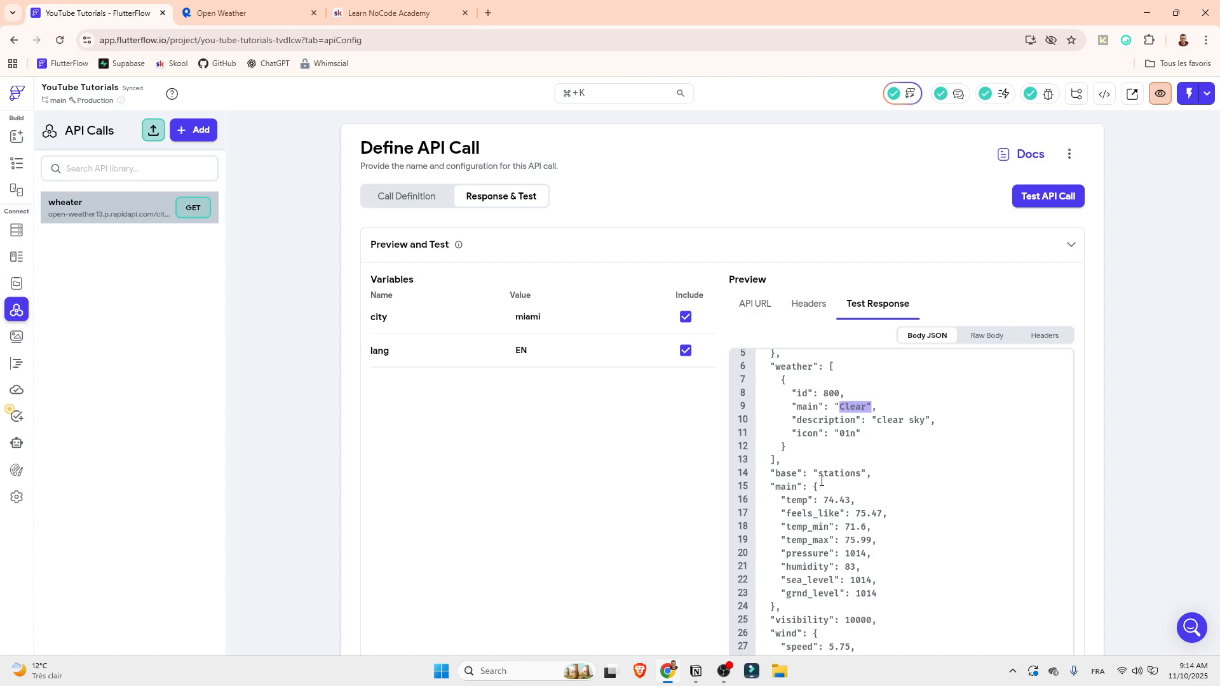
scroll(823, 489, "down", 5)
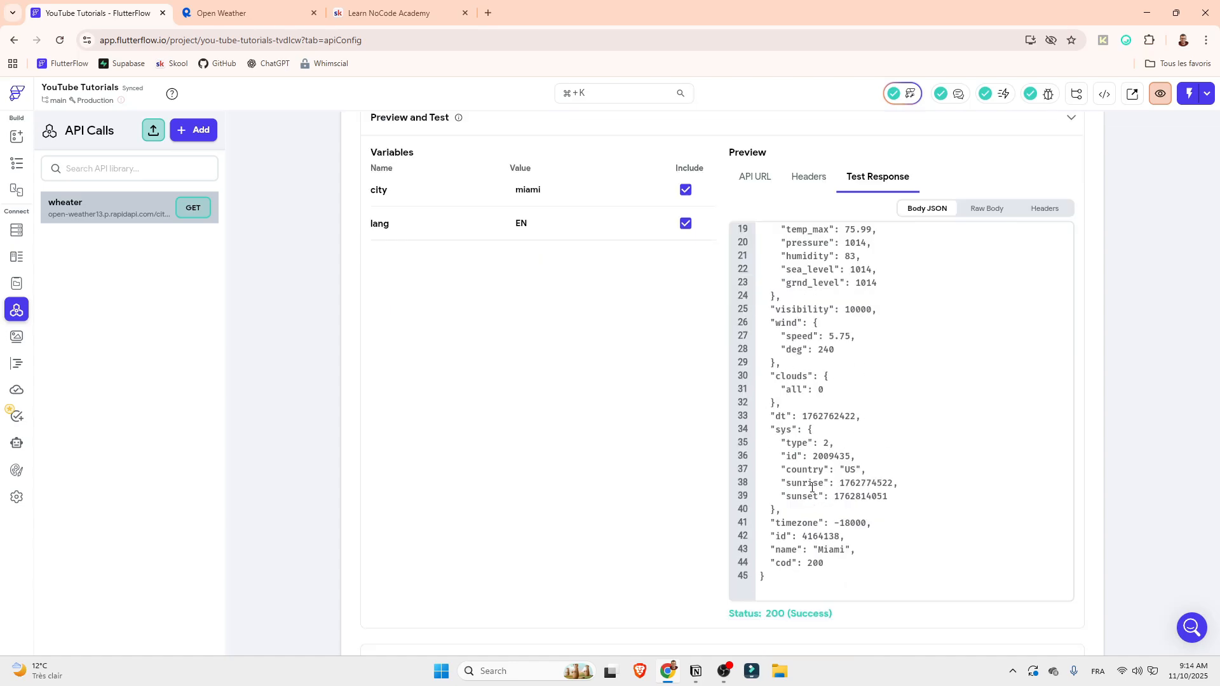
scroll(812, 487, "up", 3)
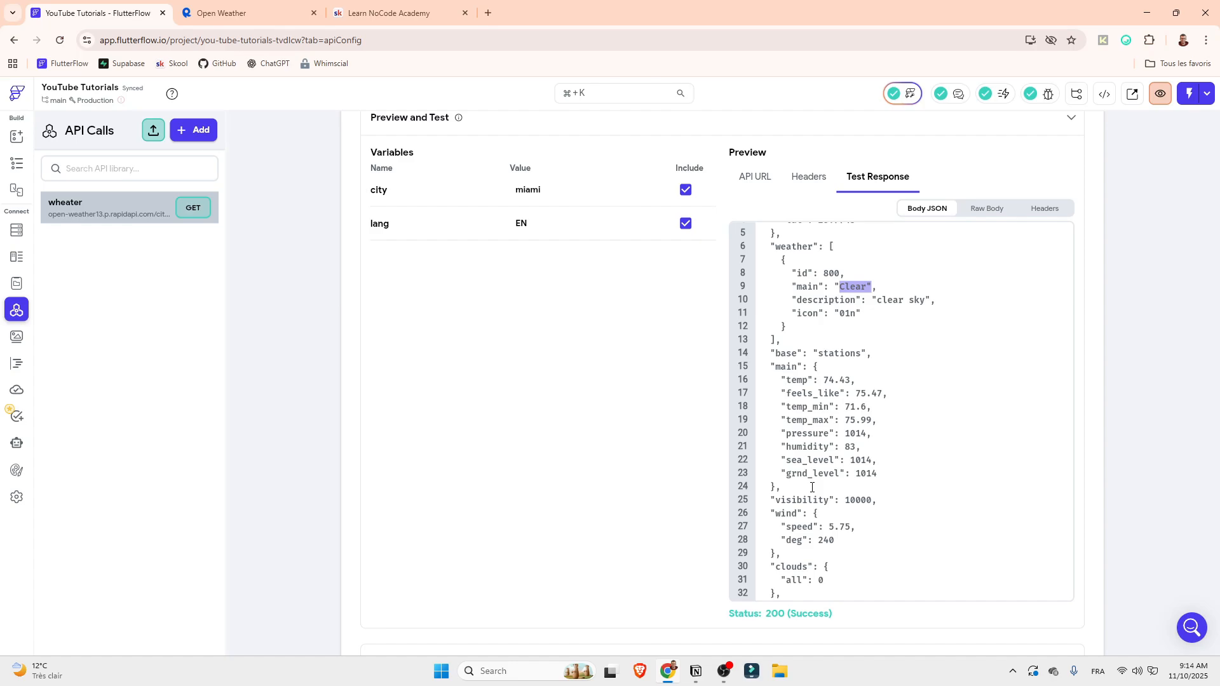
scroll(813, 488, "up", 5)
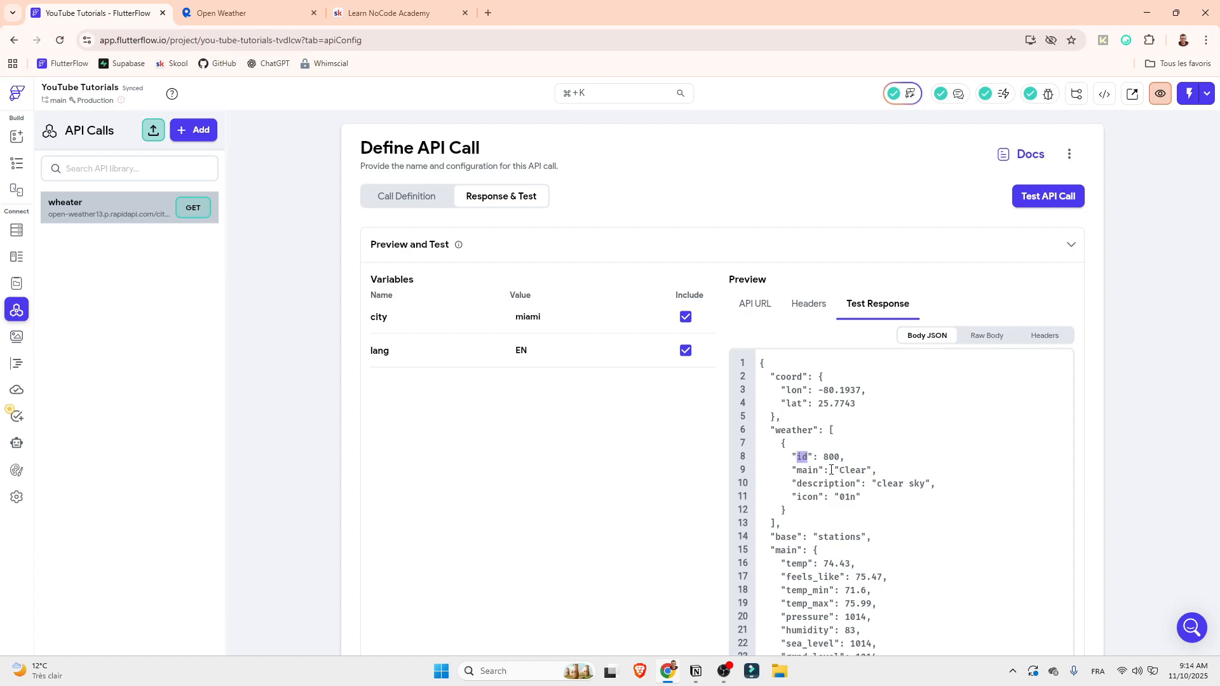
left_click_drag(840, 471, 867, 468)
left_click_drag(823, 563, 861, 563)
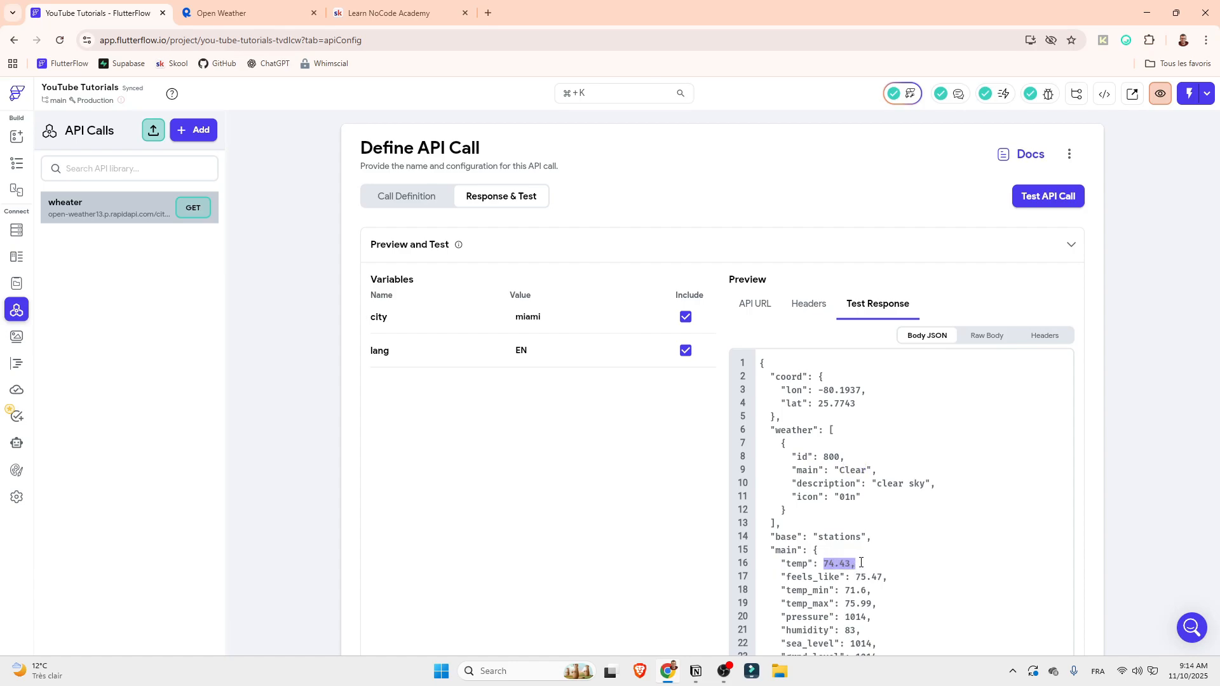
left_click(829, 497)
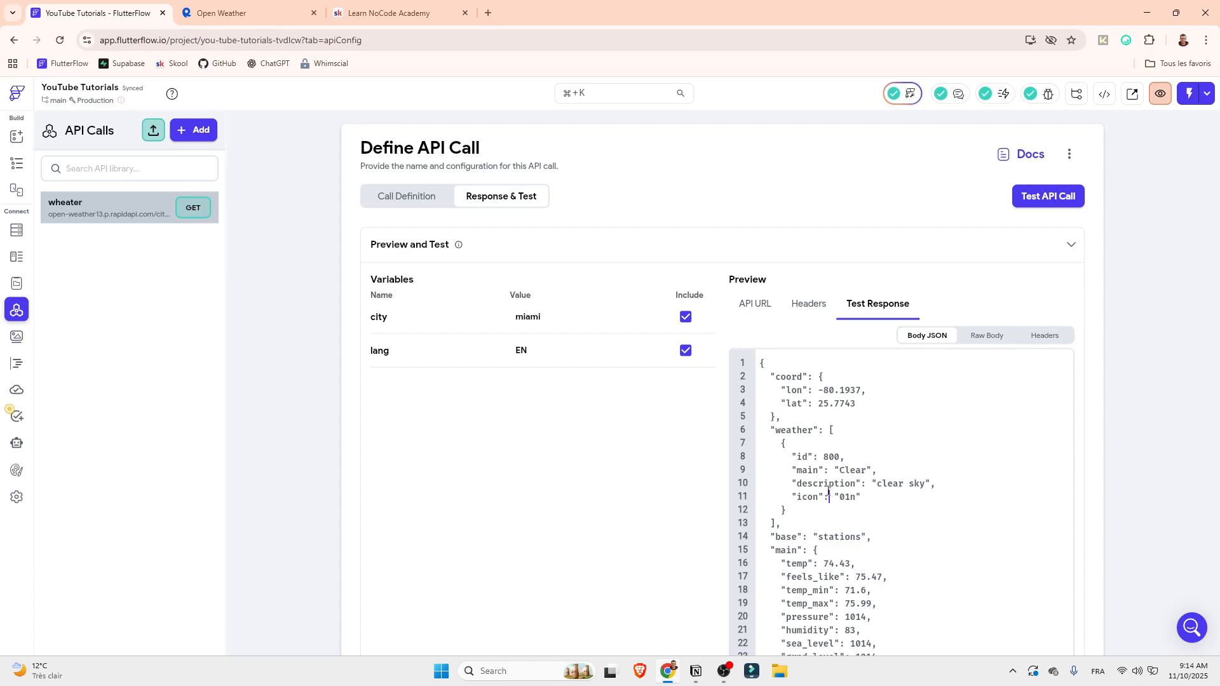
Set the city test value to casablanca, run the API test and check the weather description
double_click(523, 313)
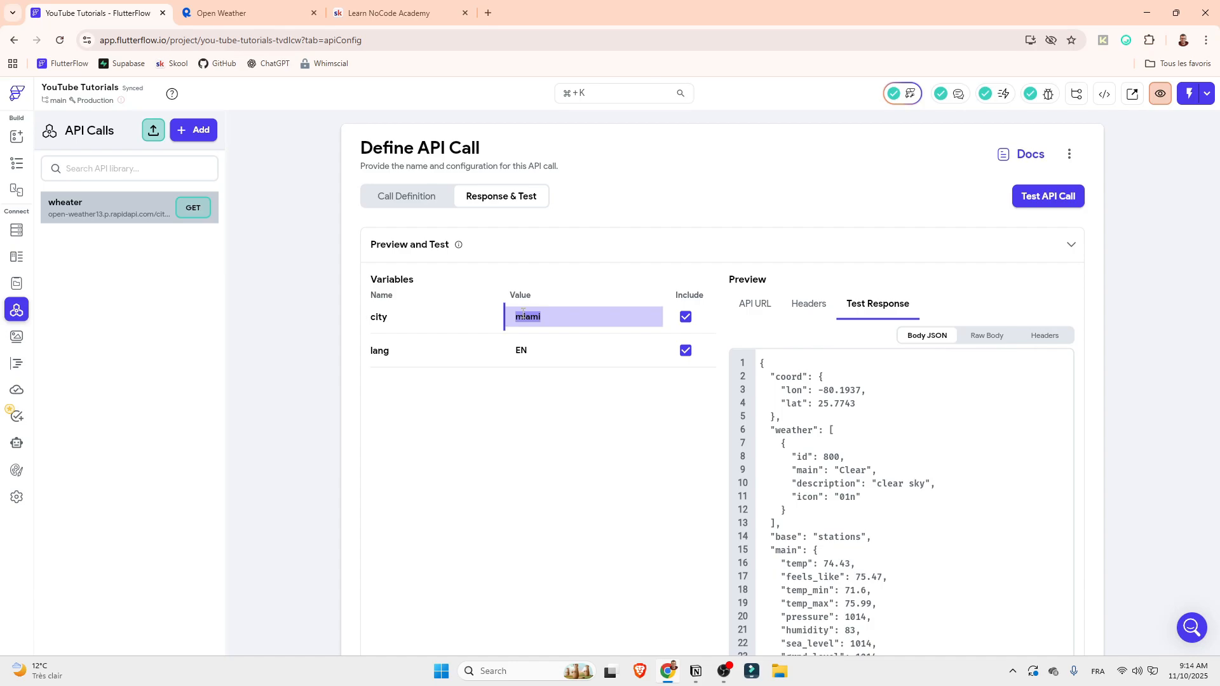
type("casablanca")
left_click(1033, 194)
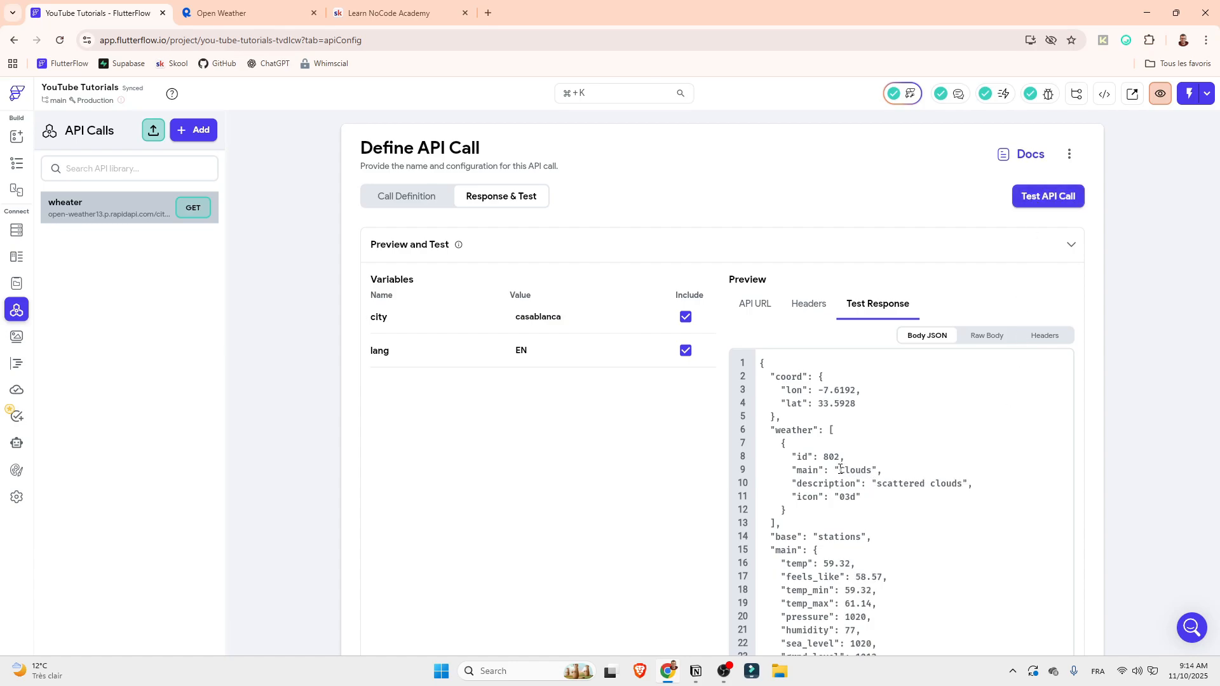
left_click_drag(839, 470, 962, 481)
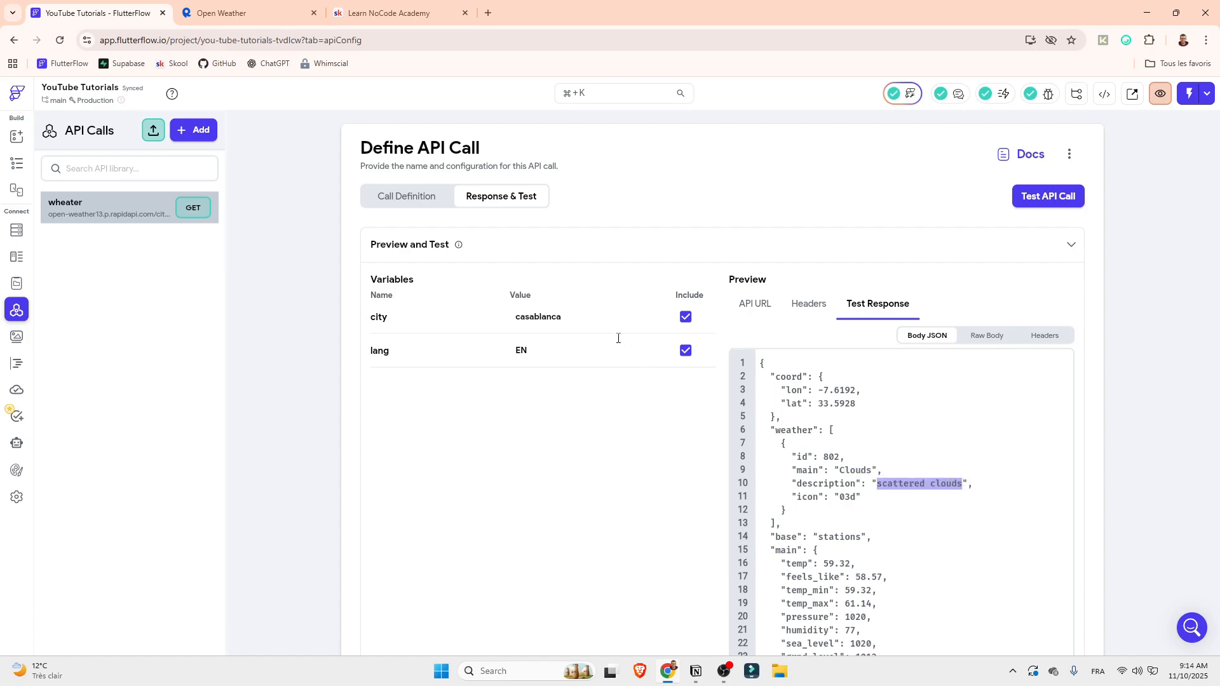
Set the lang test value to FR, run the API test and check the language of the weather description
left_click(530, 319)
key("Tab")
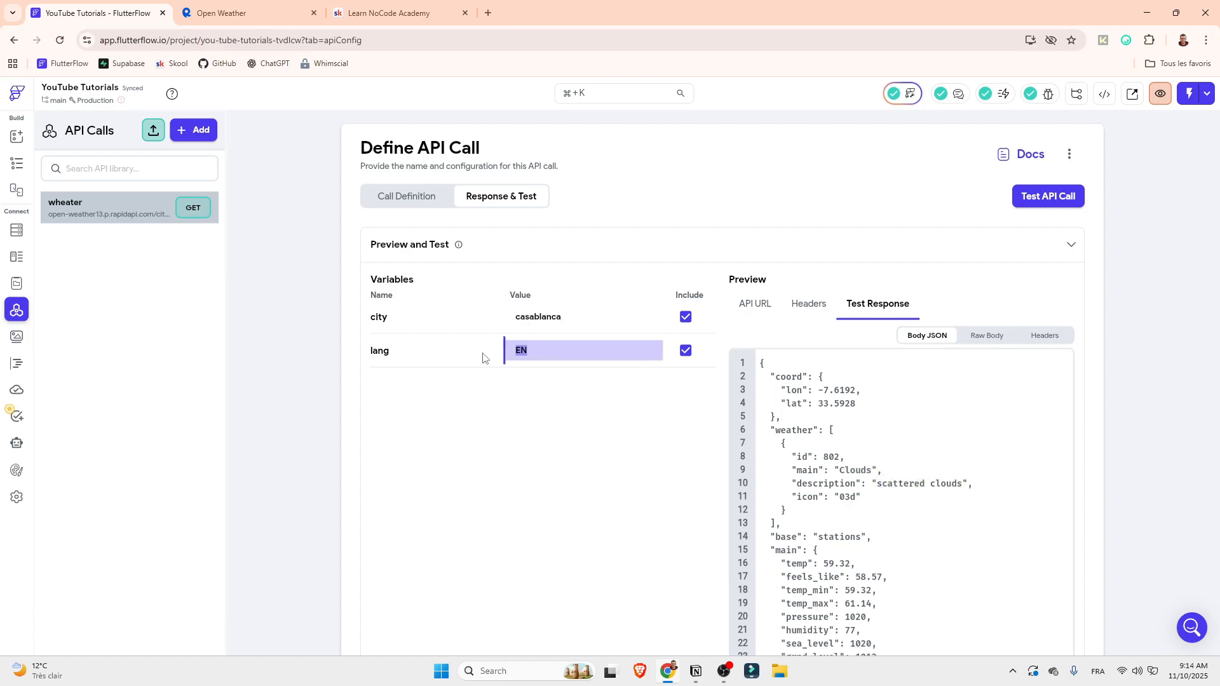
type("FR")
left_click(534, 413)
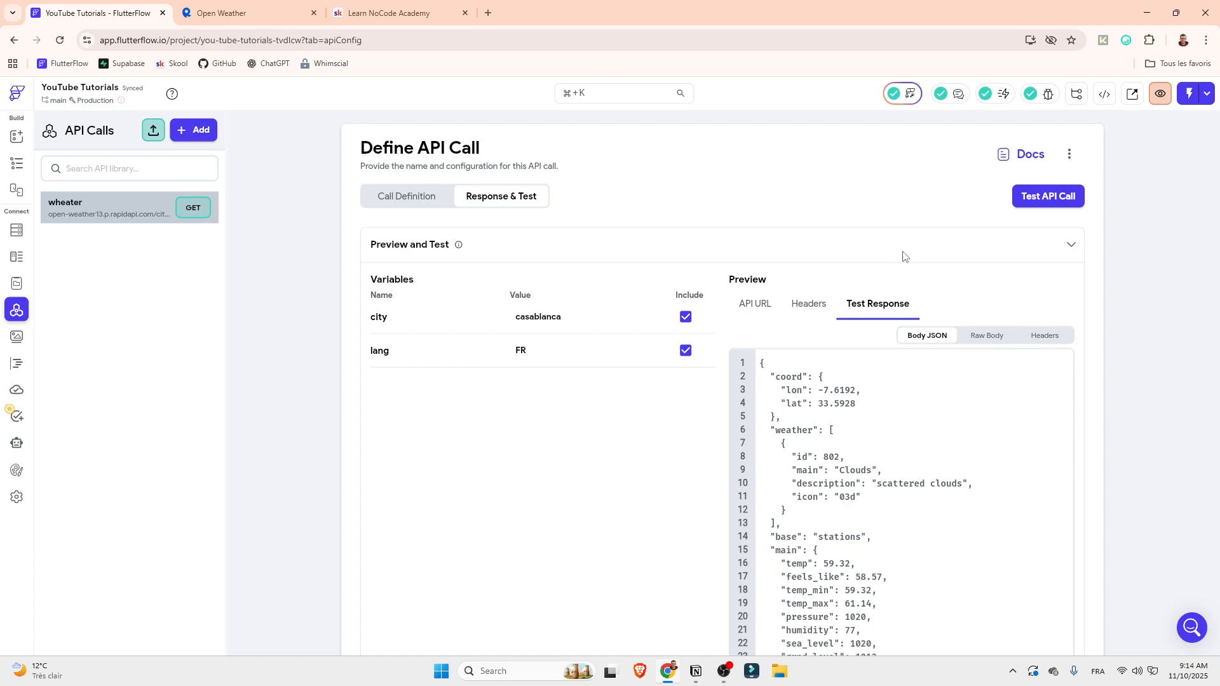
left_click(1020, 200)
left_click_drag(839, 470, 990, 487)
left_click(882, 490)
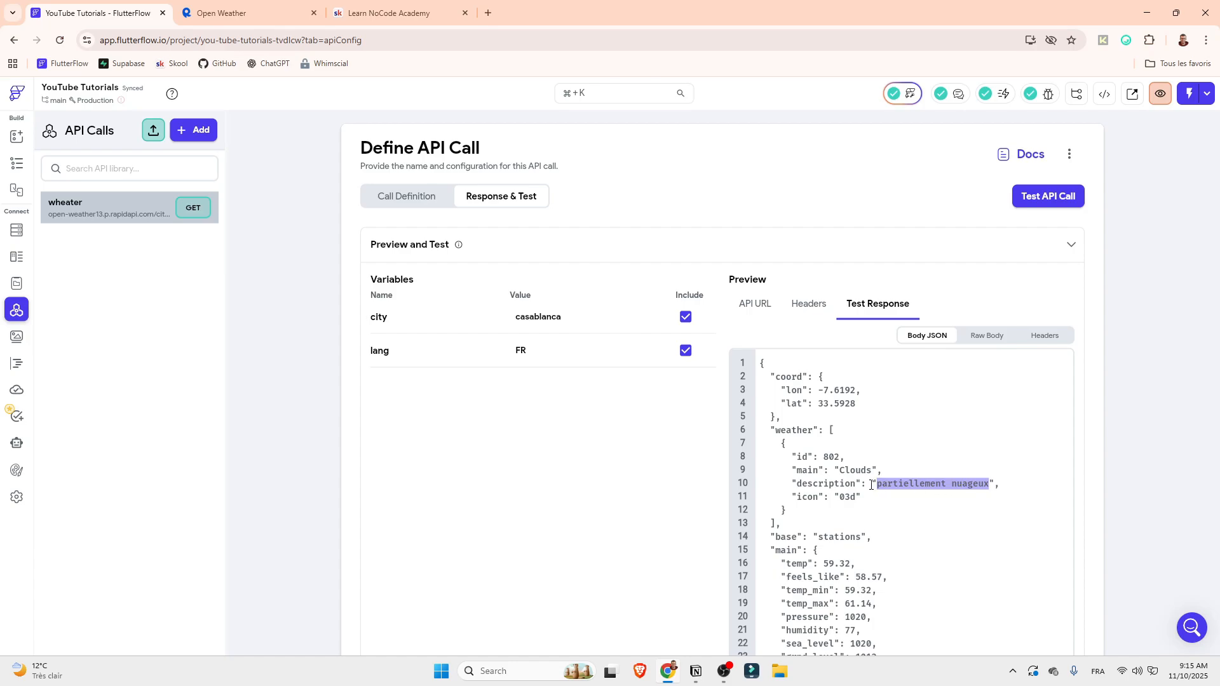
Set the lang test value to AR, run the API test and check the weather description in the response
left_click_drag(528, 350, 497, 351)
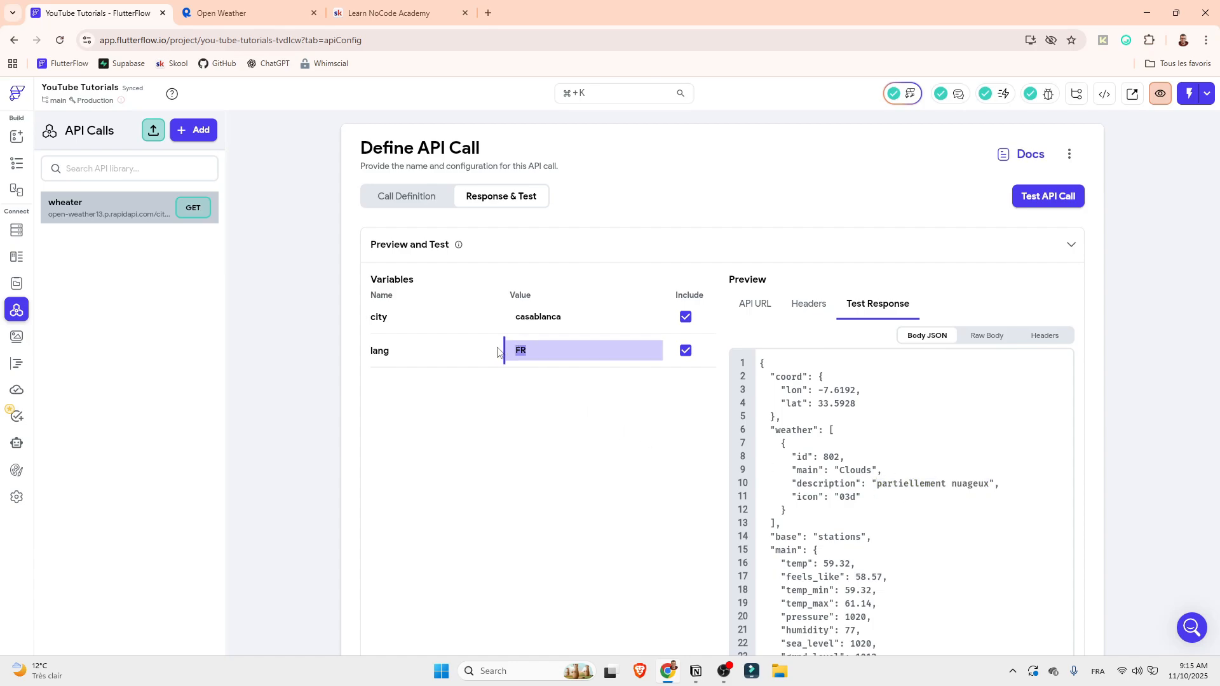
type("AR")
left_click(1043, 205)
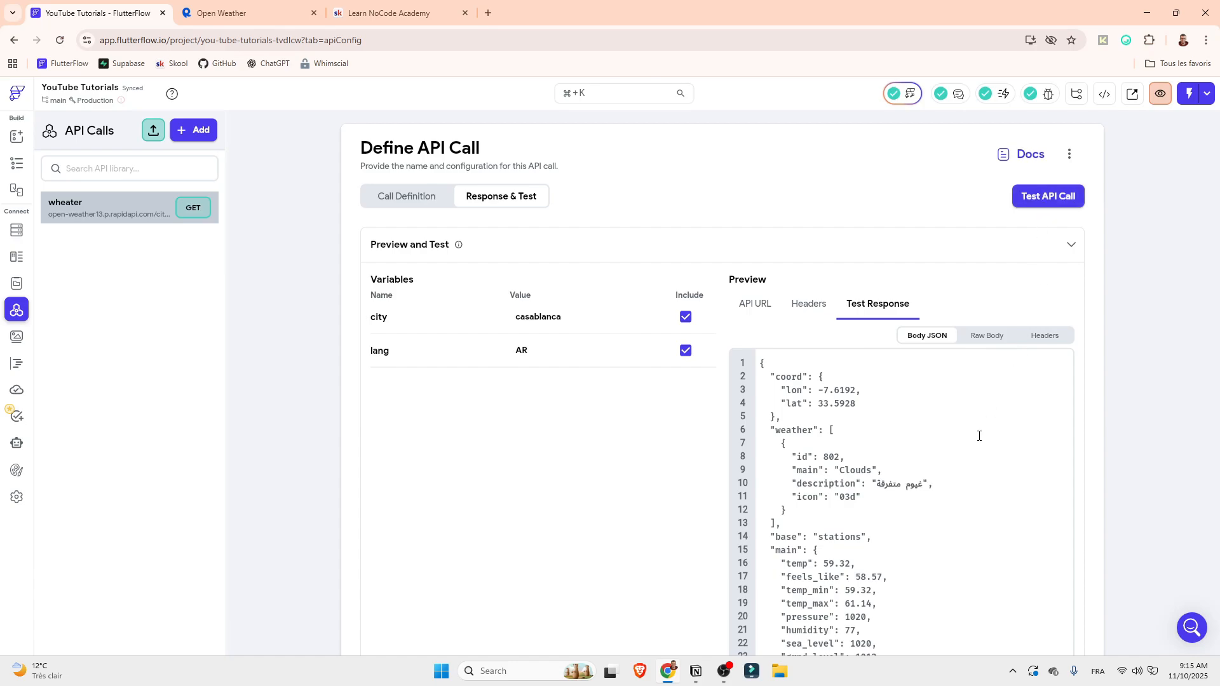
left_click_drag(926, 494, 885, 491)
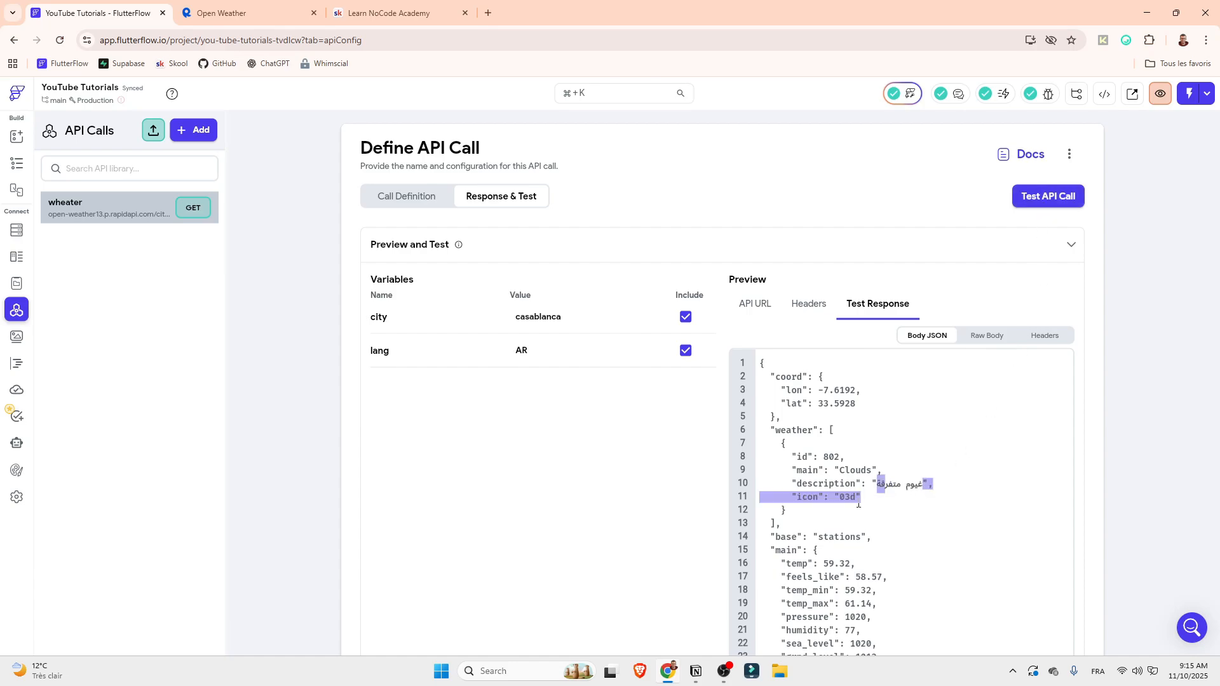
Set the lang test value back to EN and return to the definition of the wheater call
left_click(527, 351)
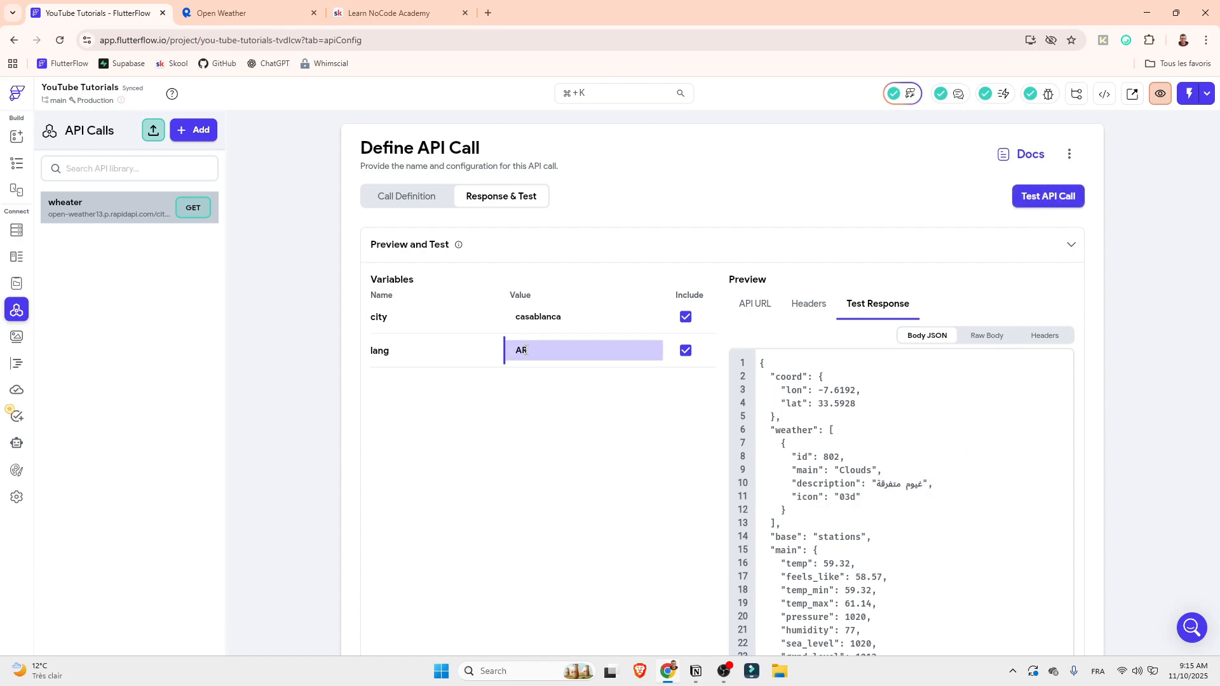
left_click_drag(530, 349, 497, 354)
type("EN")
left_click(419, 196)
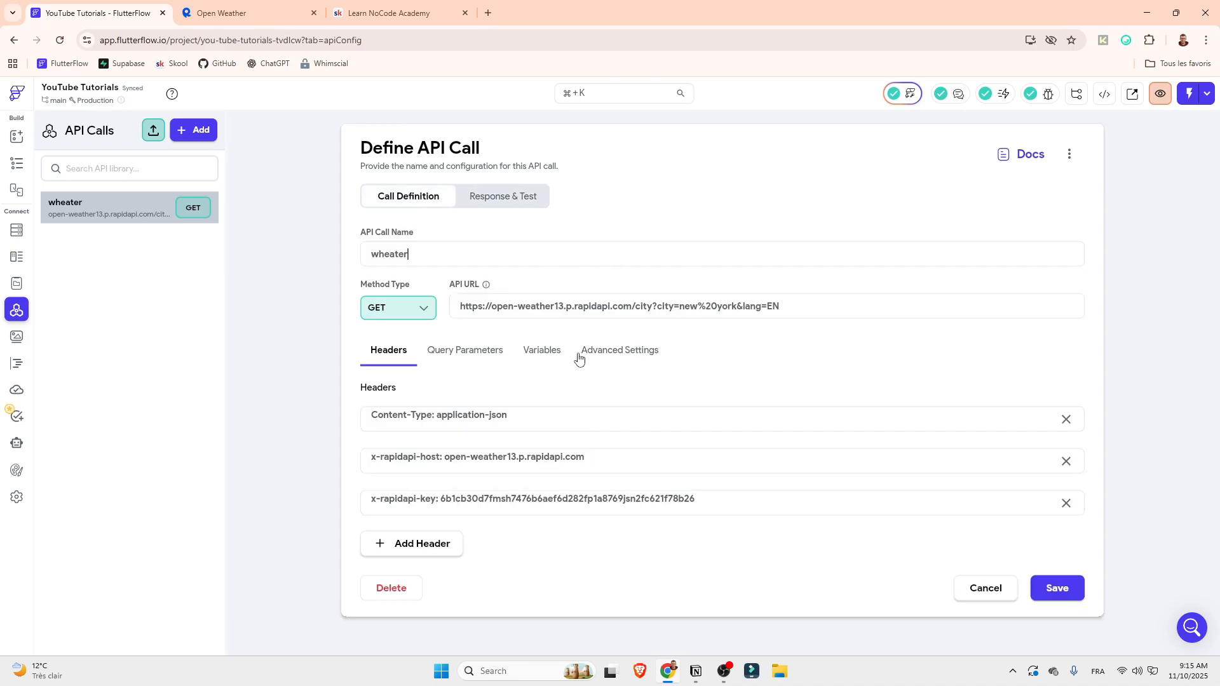
Delete the lang variable from the wheater API call
left_click(547, 353)
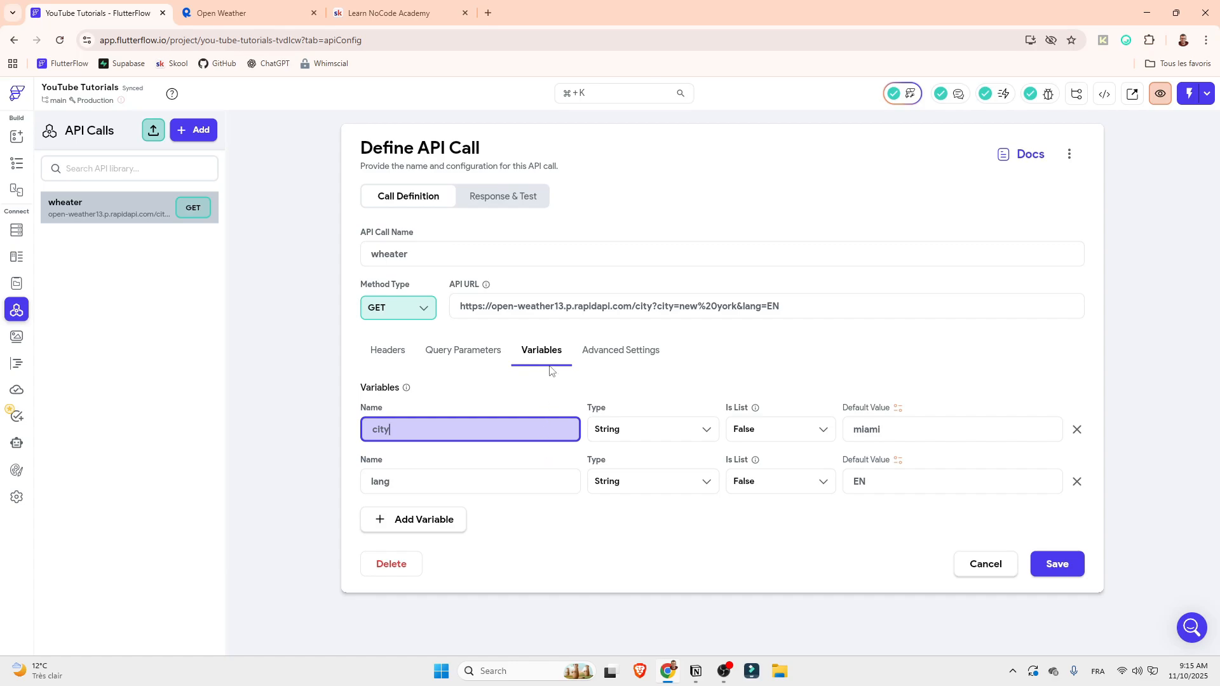
left_click(1077, 483)
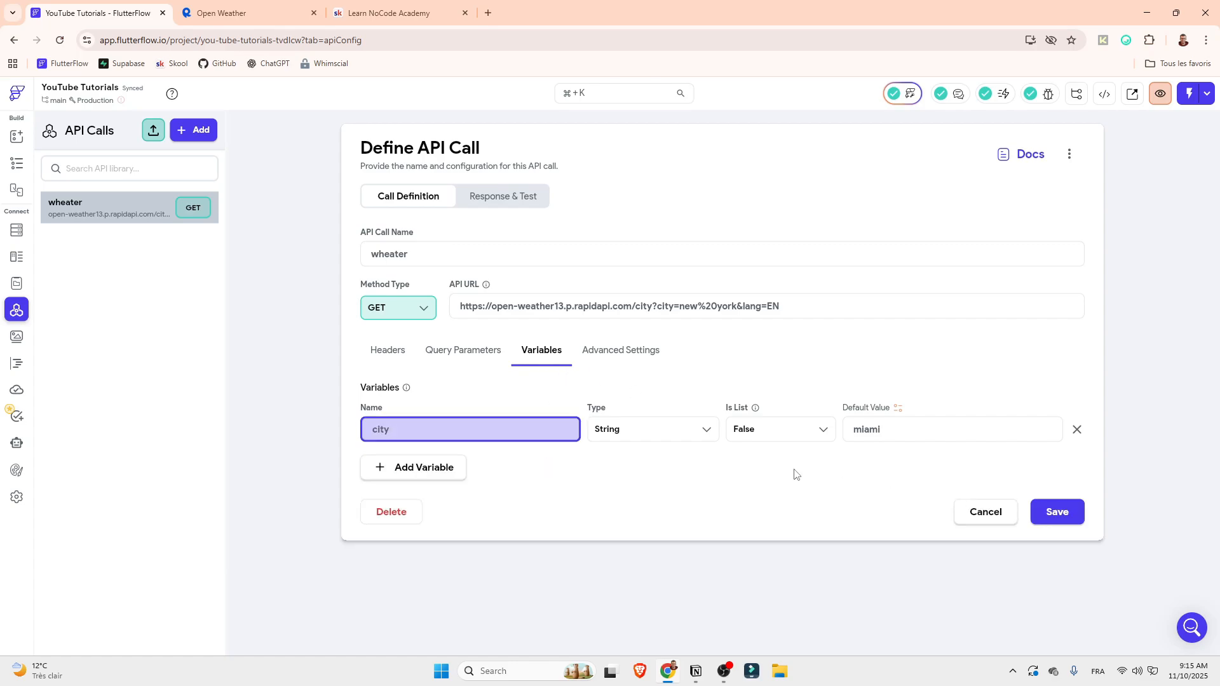
Set the lang query parameter to a specific String value of EN and save the API call
left_click(443, 358)
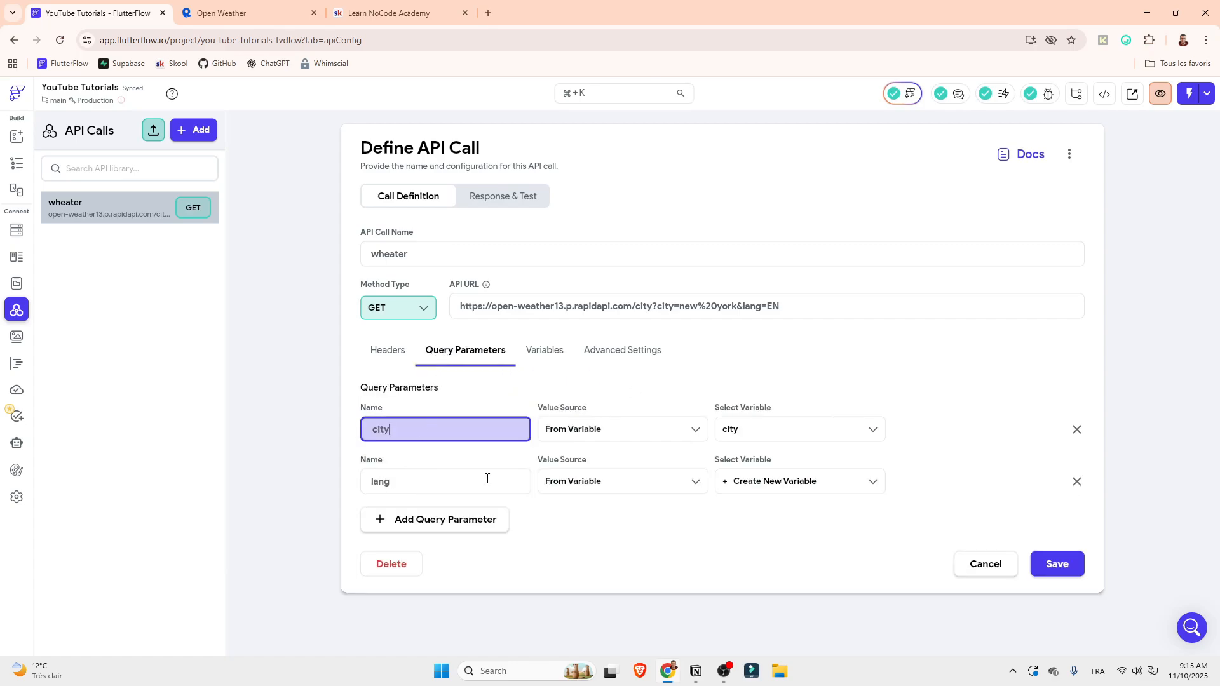
left_click(584, 481)
left_click(579, 429)
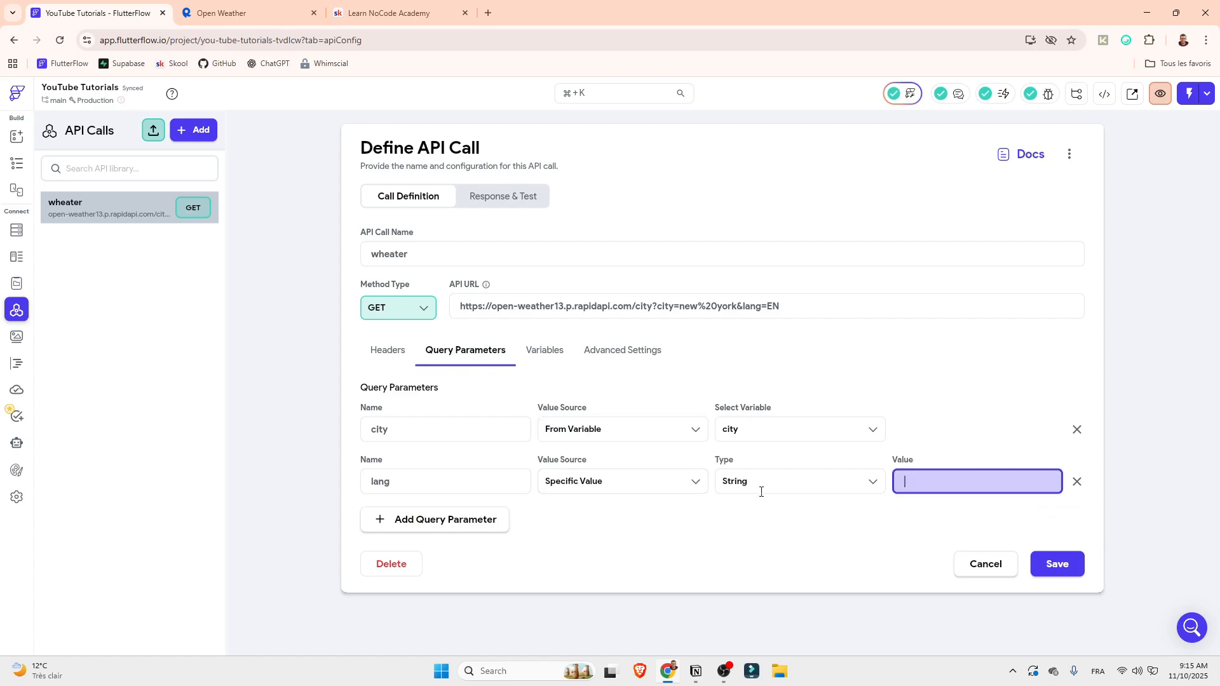
left_click(820, 489)
left_click(944, 485)
type("<")
type("E")
key("BackSpace")
key("BackSpace")
type("EN")
left_click_drag(945, 484, 589, 477)
left_click_drag(408, 480, 299, 481)
left_click(706, 519)
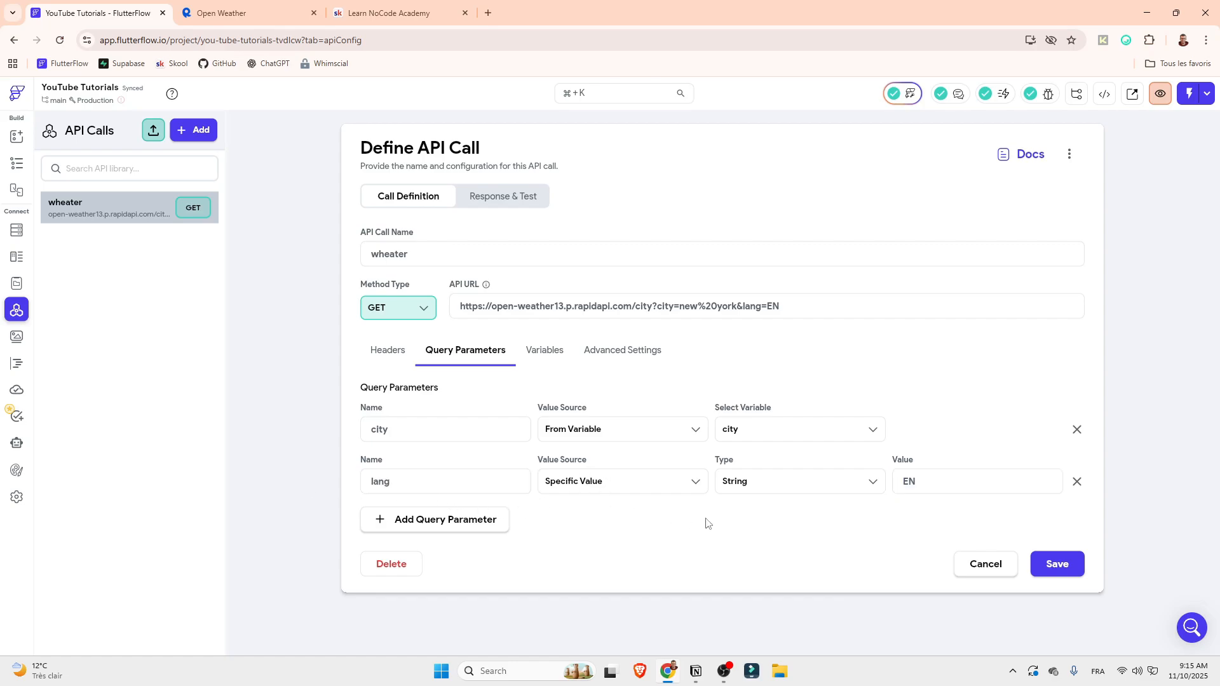
left_click(1057, 563)
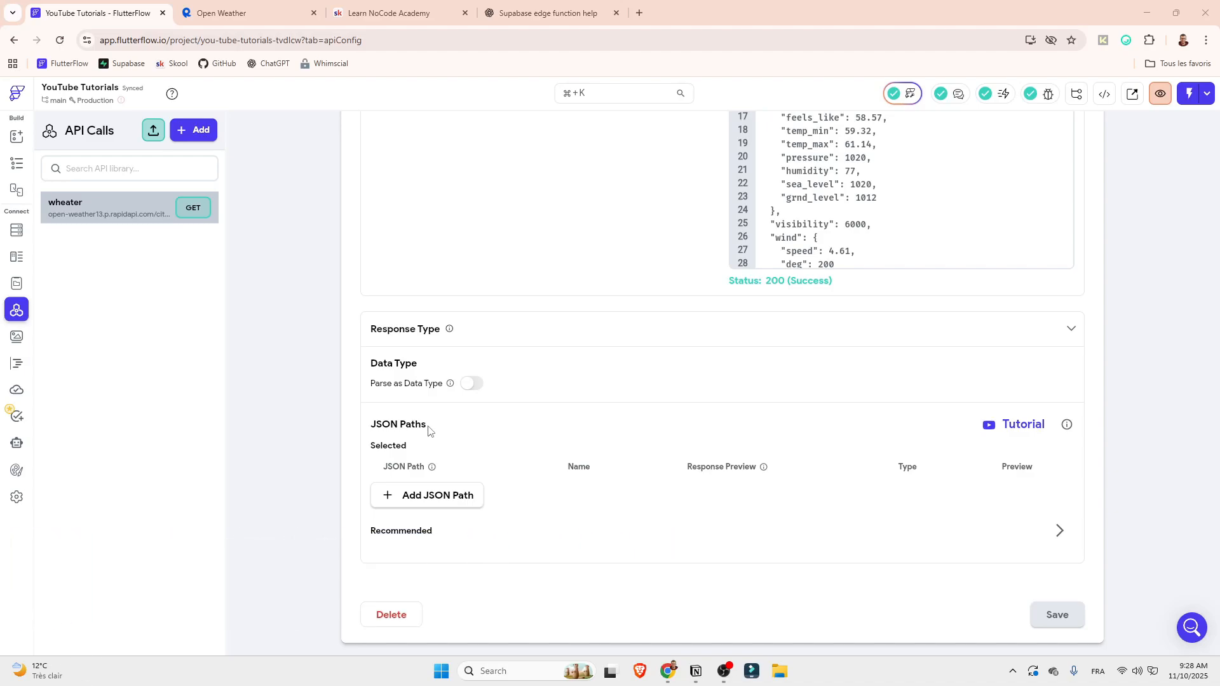
Browse the recommended JSON paths generated from the casablanca test response, then collapse the list
scroll(699, 279, "up", 10)
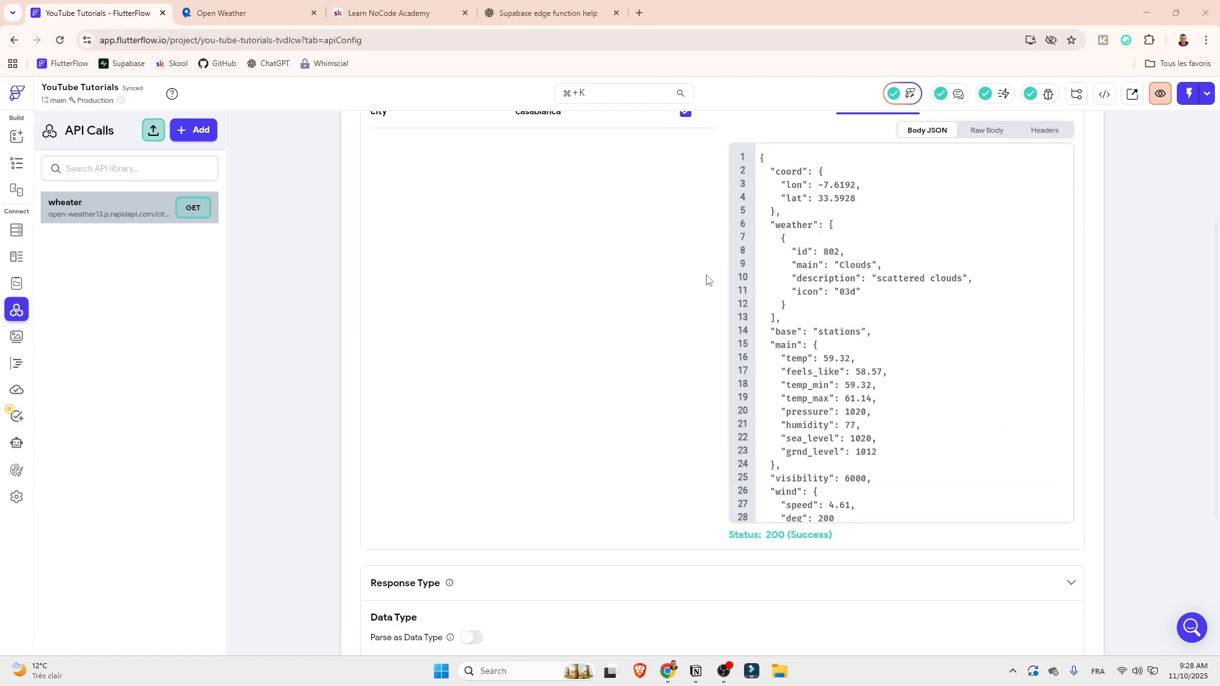
scroll(839, 381, "down", 10)
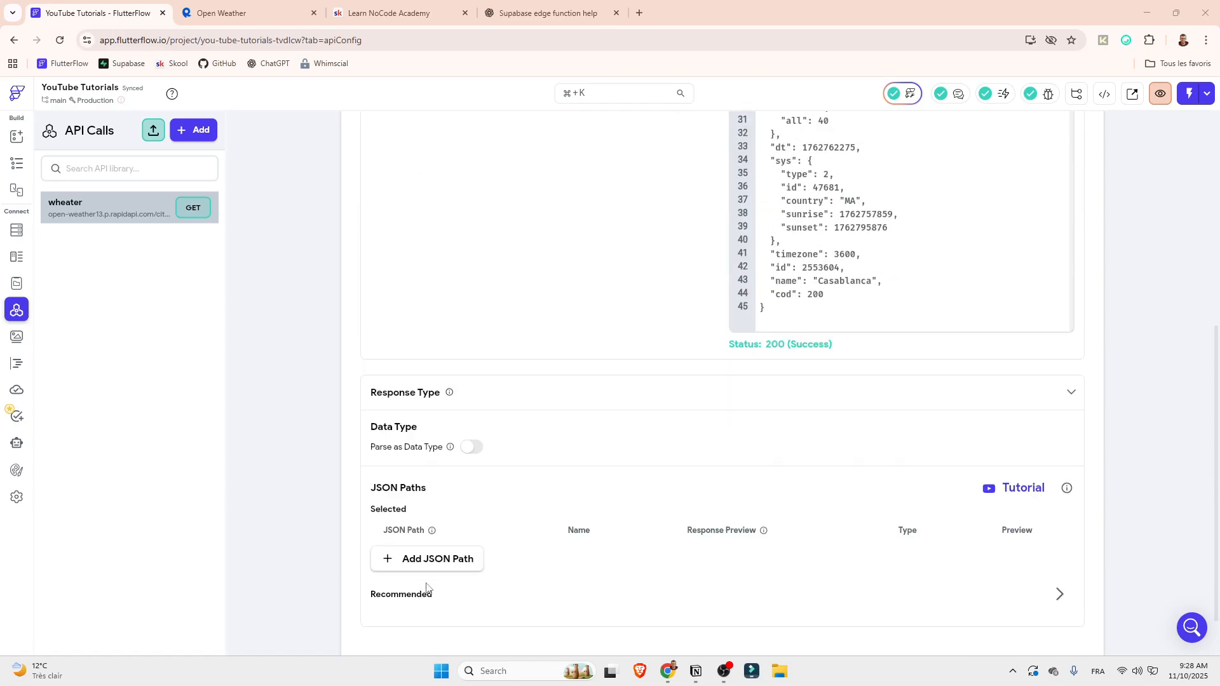
left_click(1059, 594)
scroll(1095, 522, "down", 4)
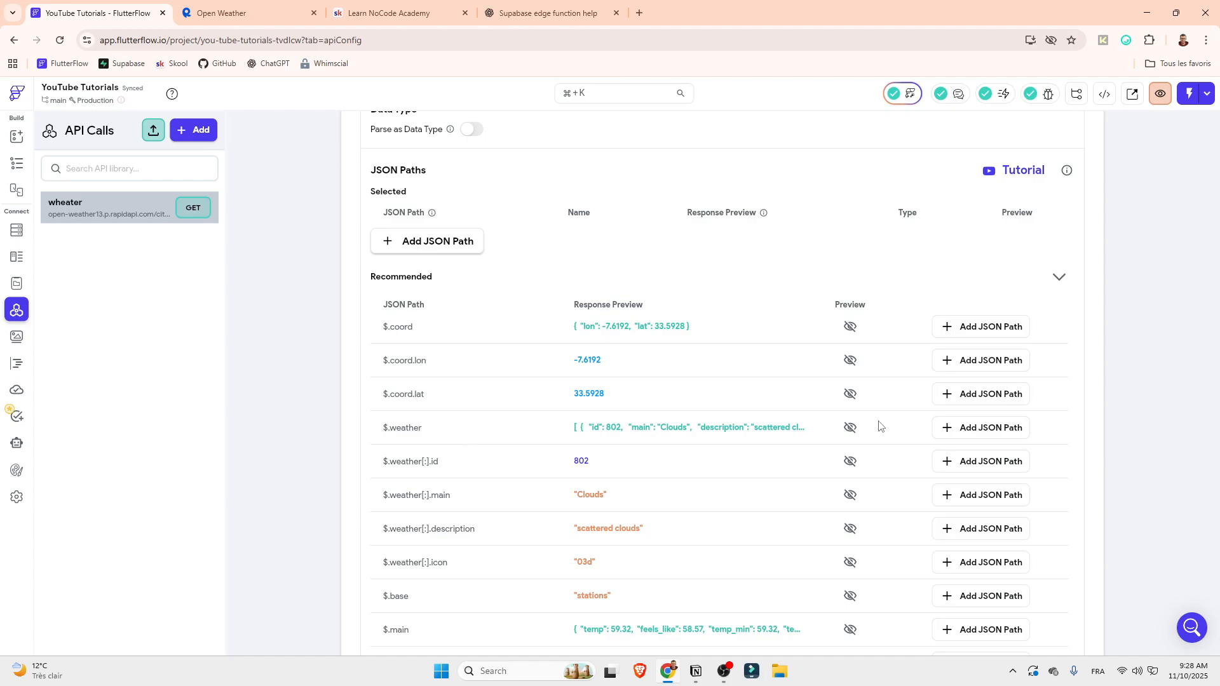
scroll(881, 425, "up", 3)
left_click(1058, 529)
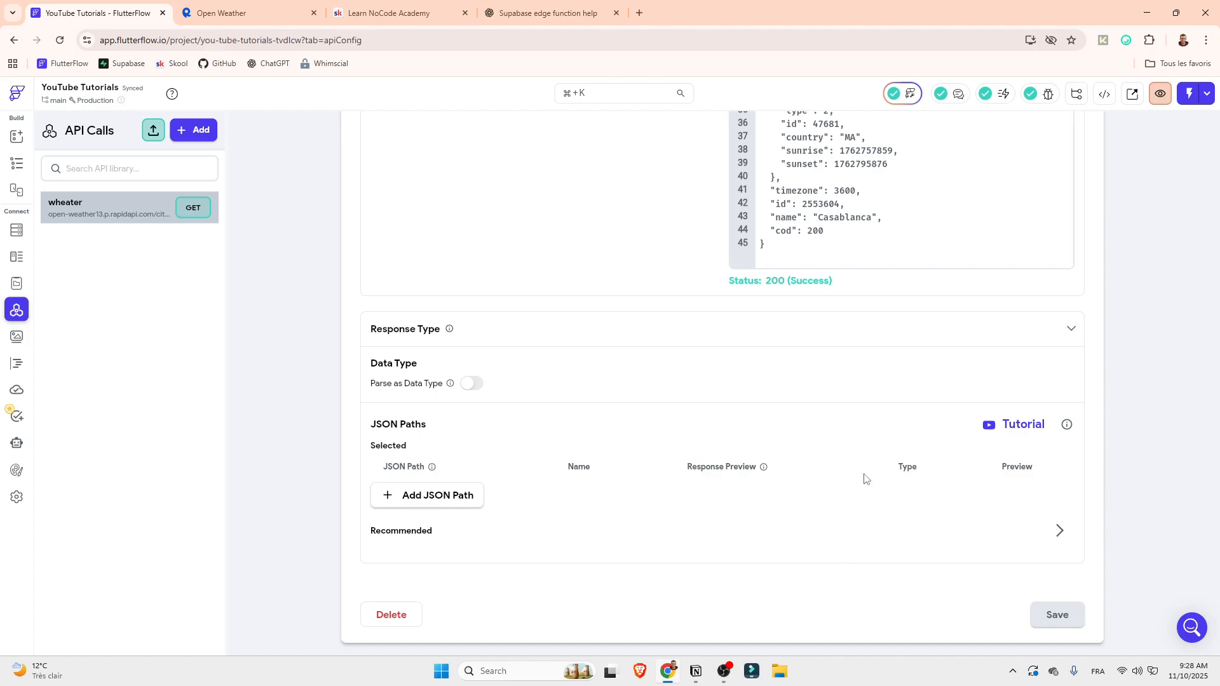
Examine the coord, weather, base and main entries in the JSON test response
scroll(866, 479, "up", 10)
scroll(1032, 336, "up", 3)
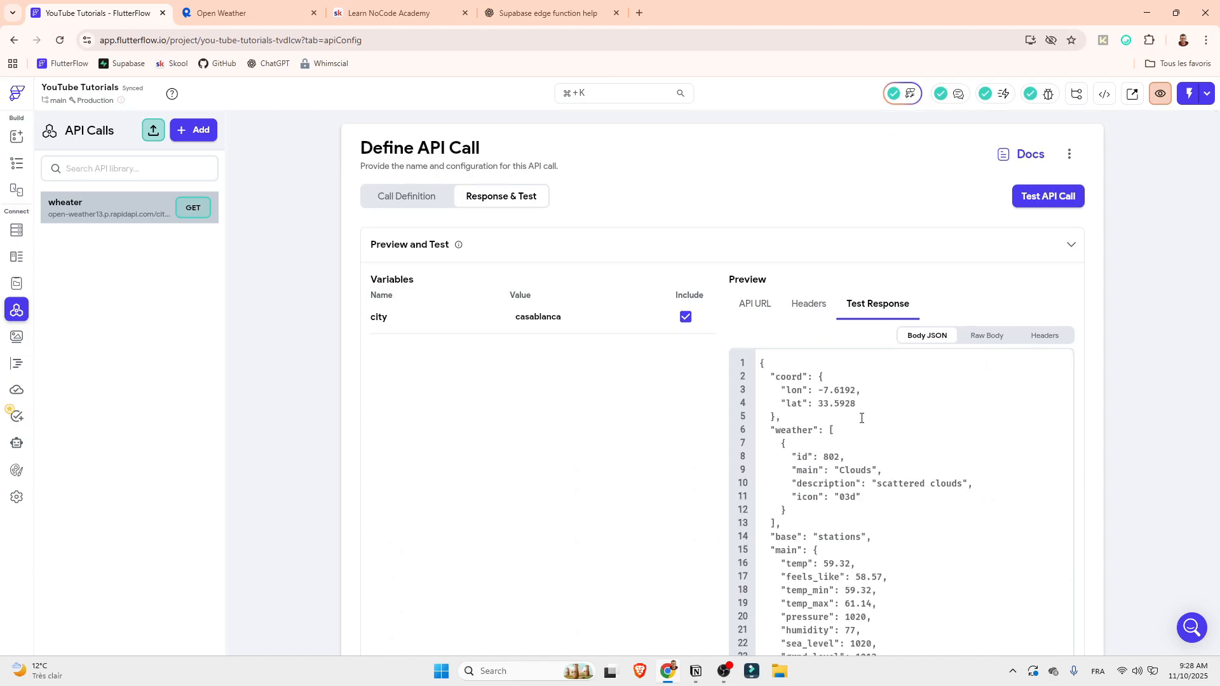
mouse_move(771, 377)
left_mouse_down()
mouse_move(774, 415)
mouse_move(771, 377)
left_mouse_up()
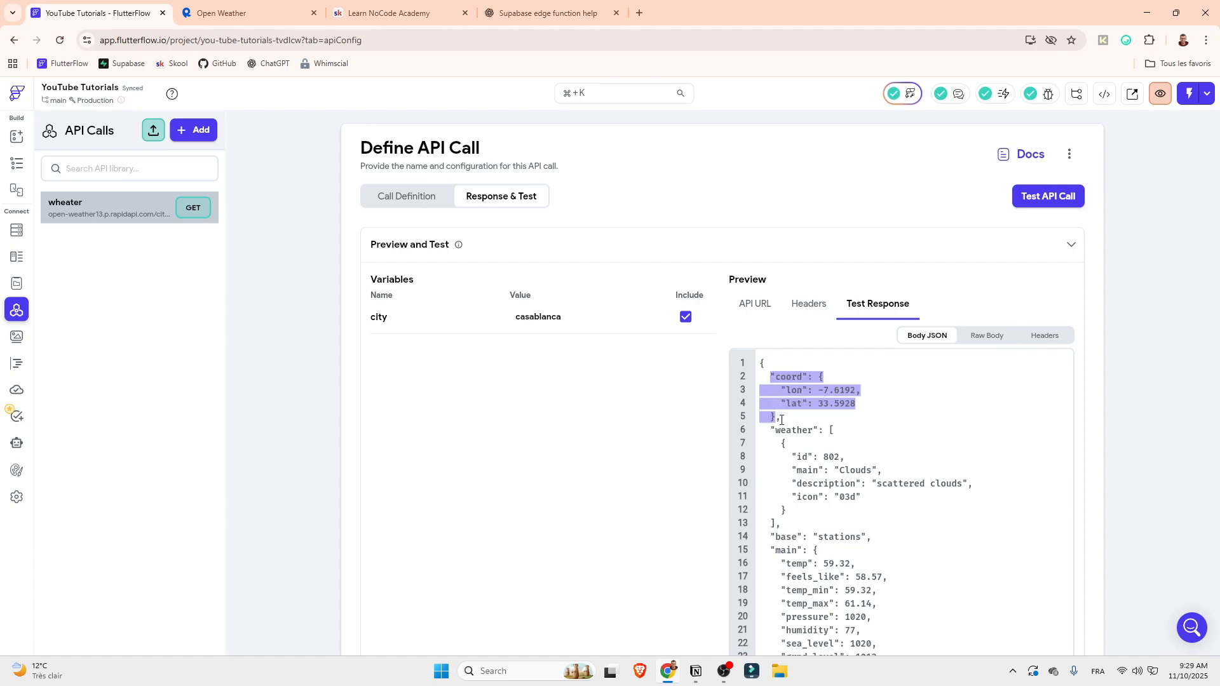
left_click_drag(782, 421, 778, 422)
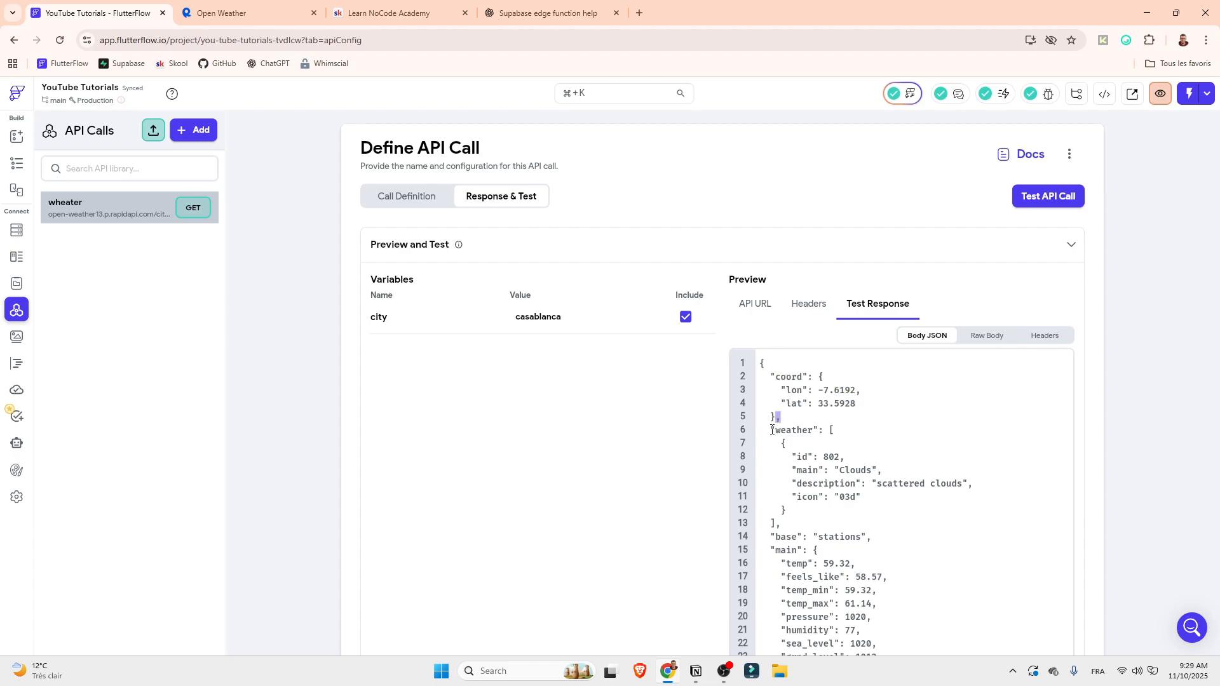
left_click_drag(771, 431, 780, 531)
scroll(790, 509, "down", 1)
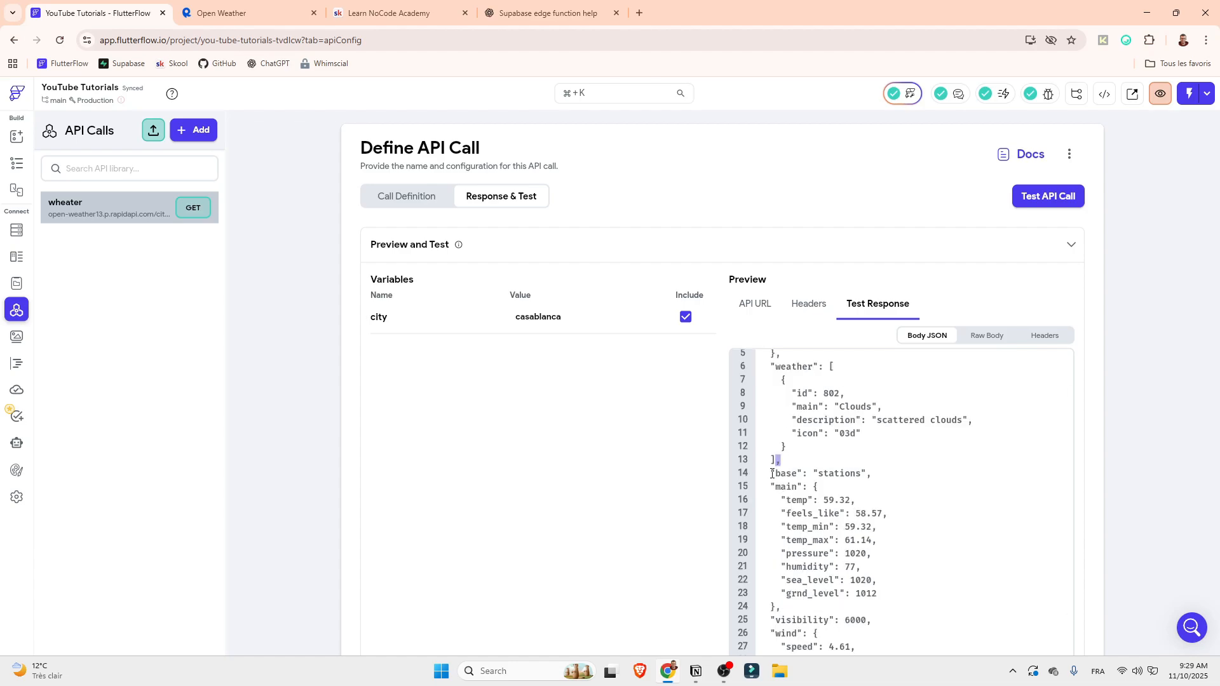
left_click_drag(773, 474, 867, 481)
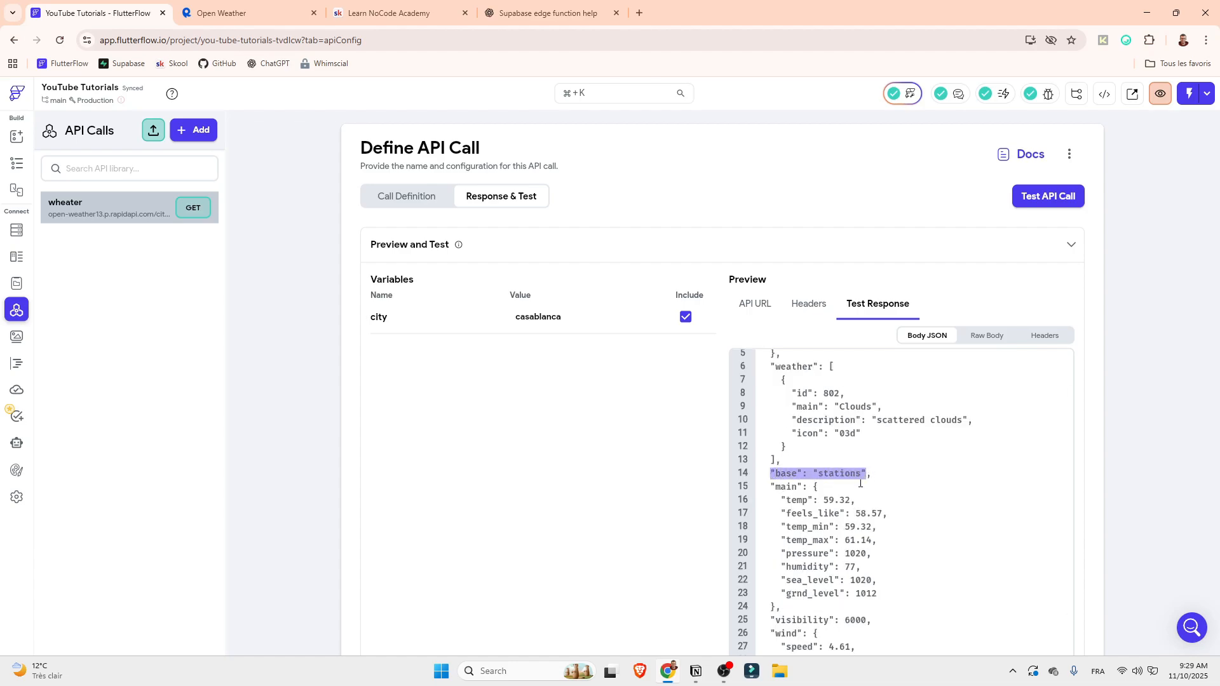
left_click_drag(771, 487, 776, 608)
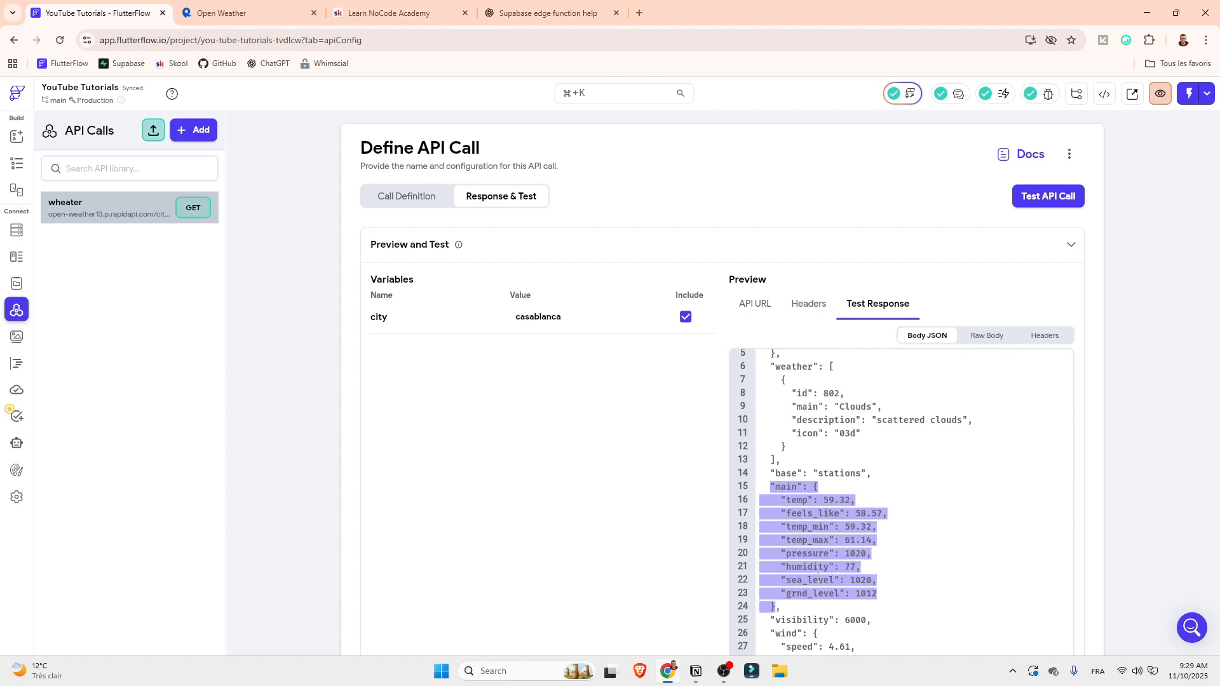
scroll(825, 539, "up", 1)
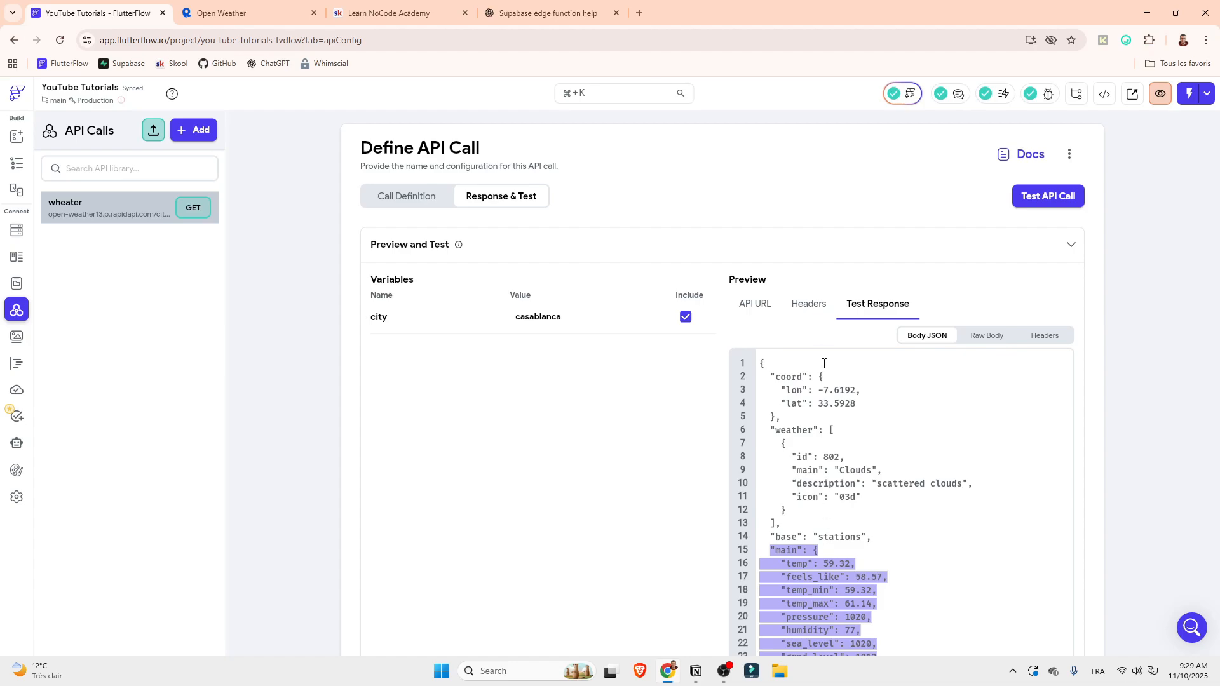
Compare the structure of the coord object with the weather list and the object inside its brackets
left_click_drag(771, 377, 775, 416)
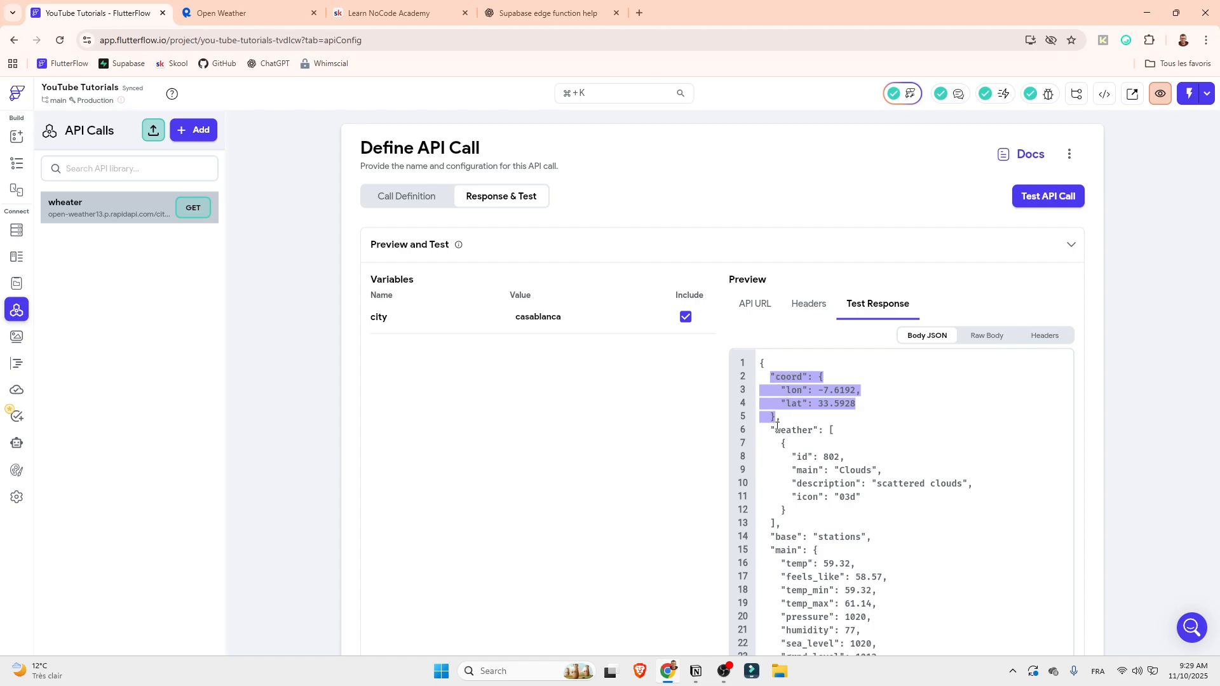
left_click_drag(776, 431, 777, 526)
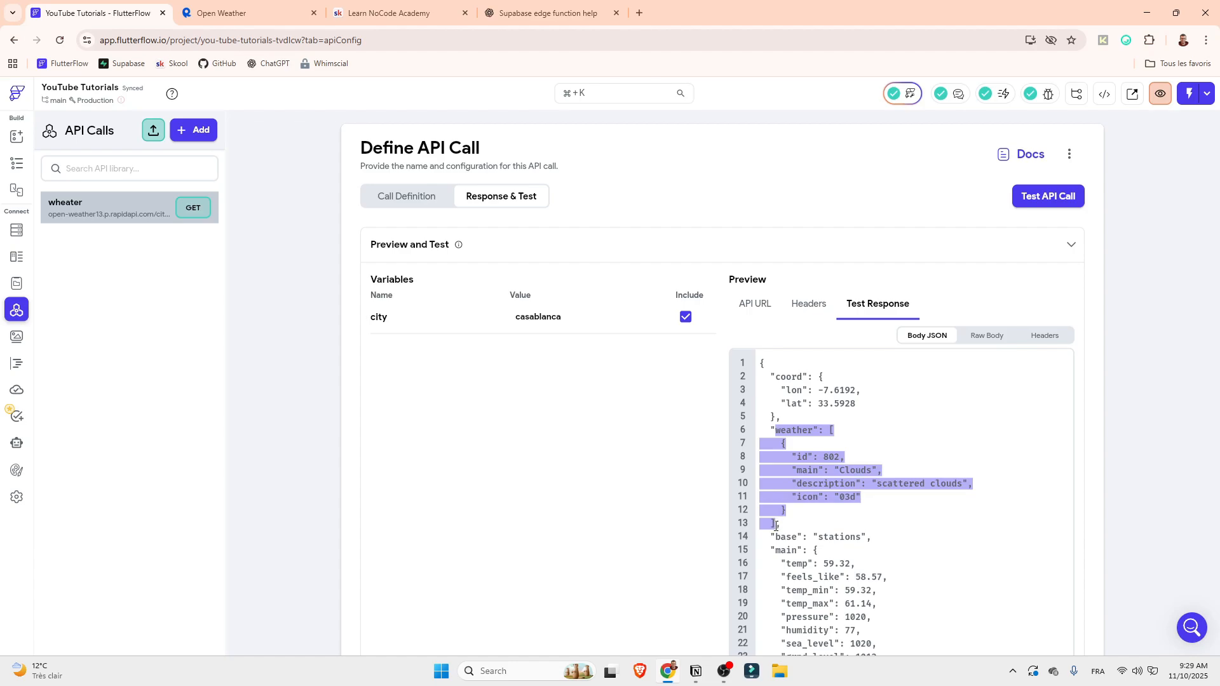
left_click(797, 483)
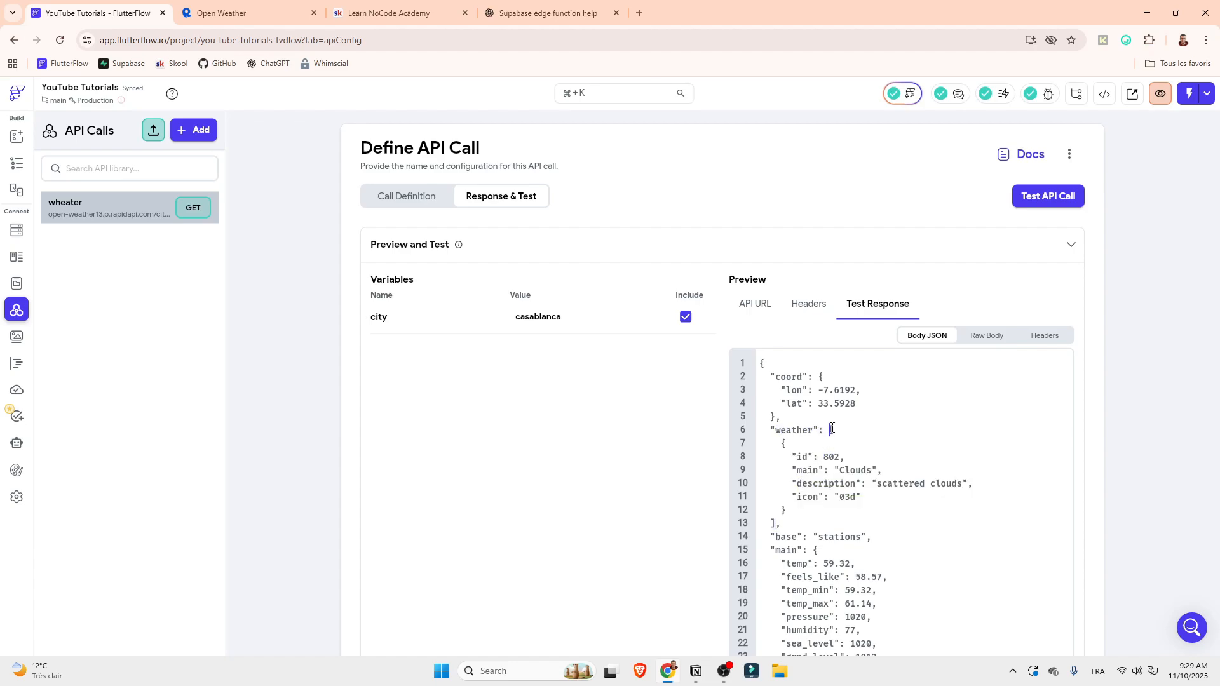
left_click(777, 515)
left_click_drag(785, 443, 792, 509)
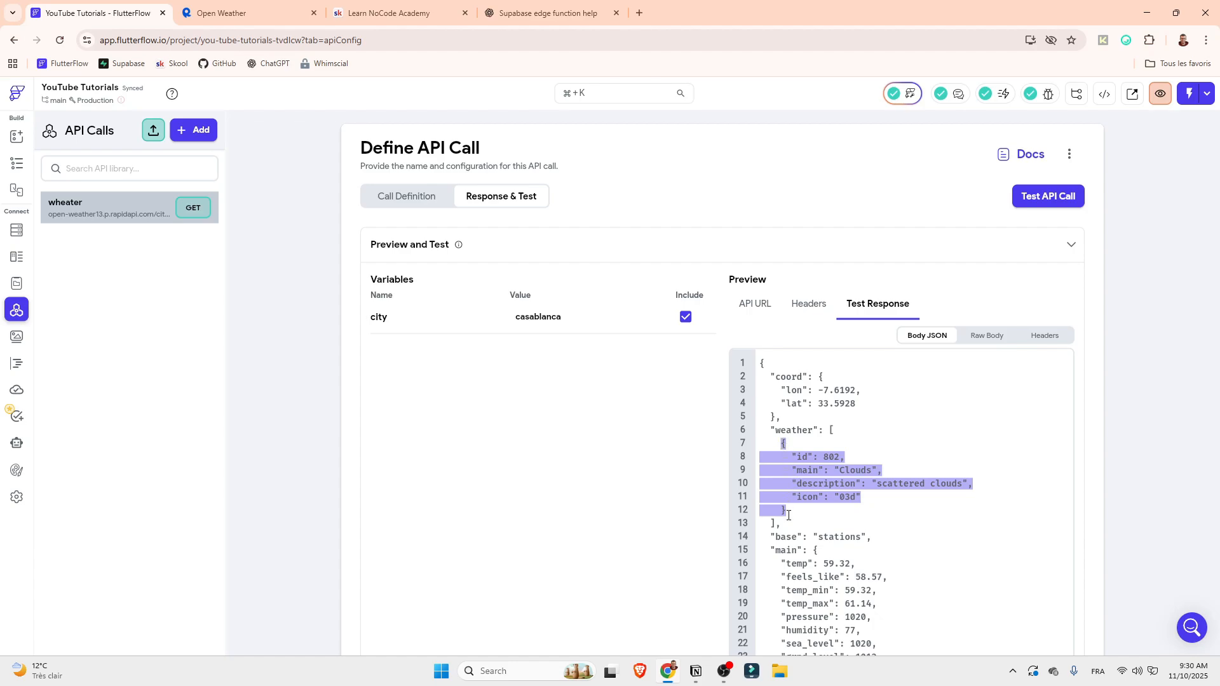
left_click(833, 436)
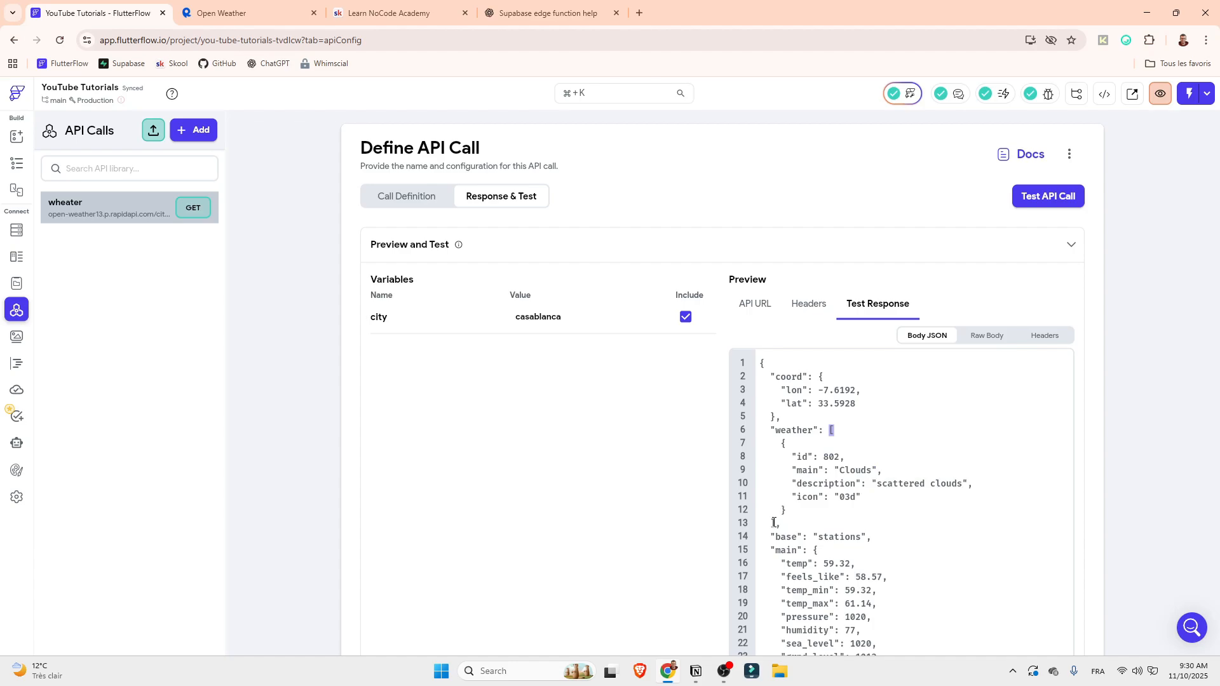
left_click_drag(781, 443, 783, 509)
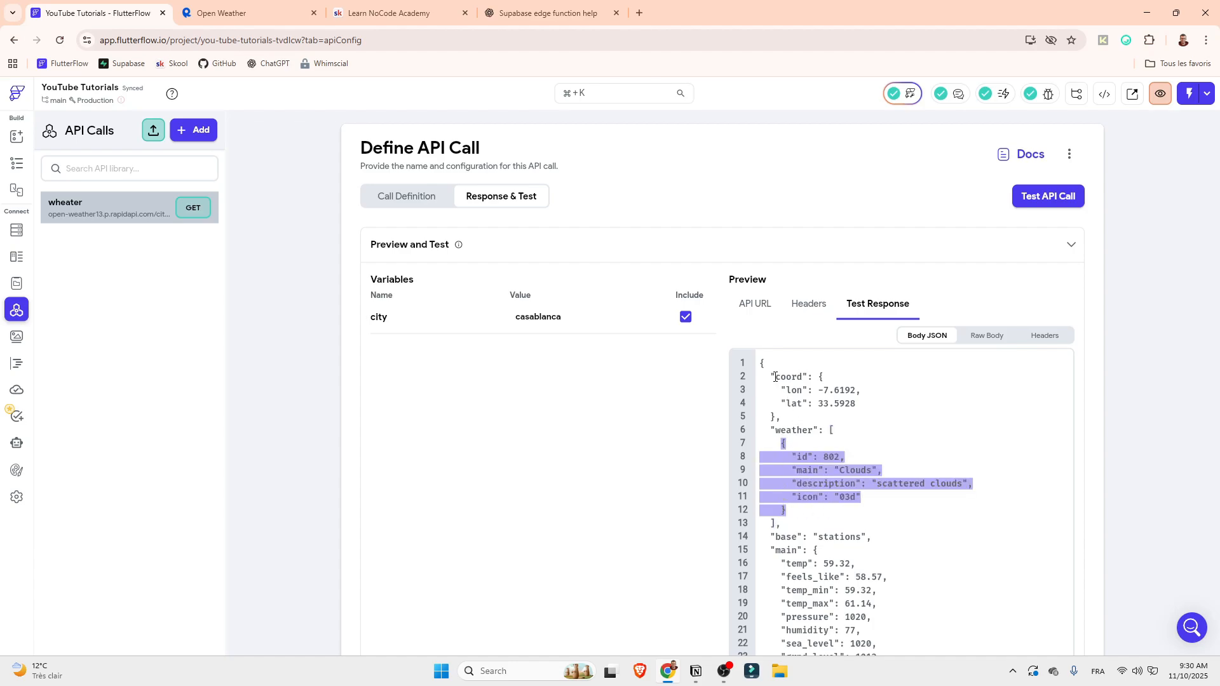
left_click_drag(776, 377, 814, 402)
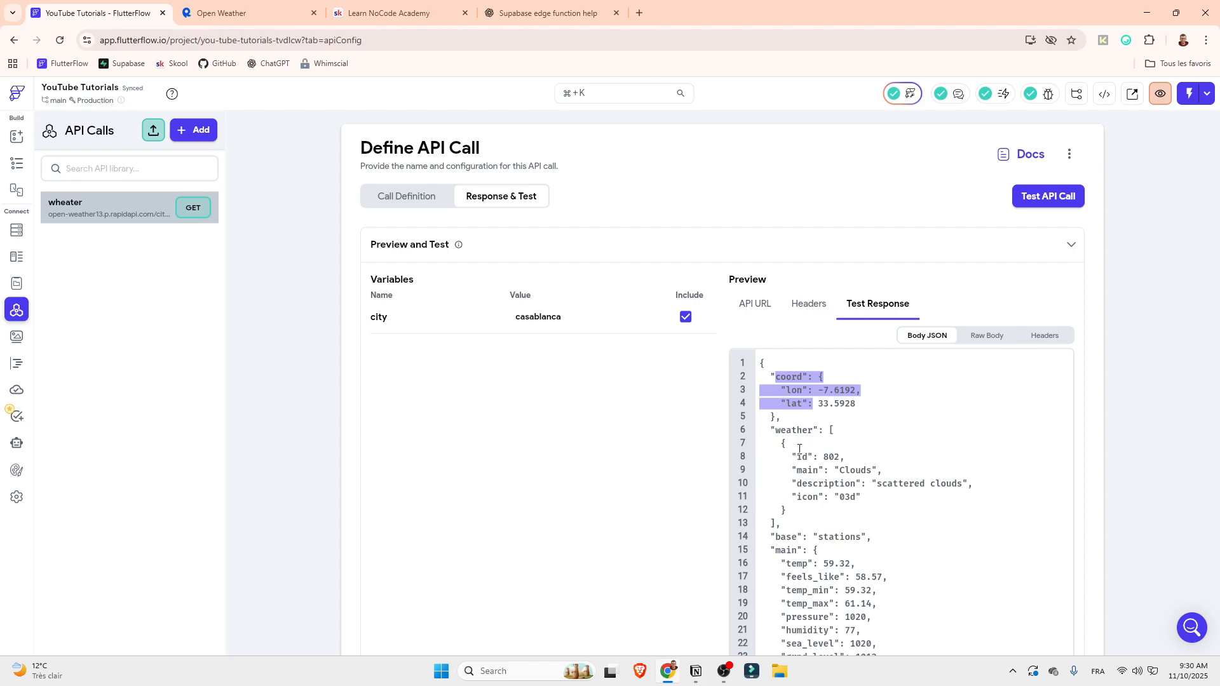
left_click_drag(783, 444, 787, 510)
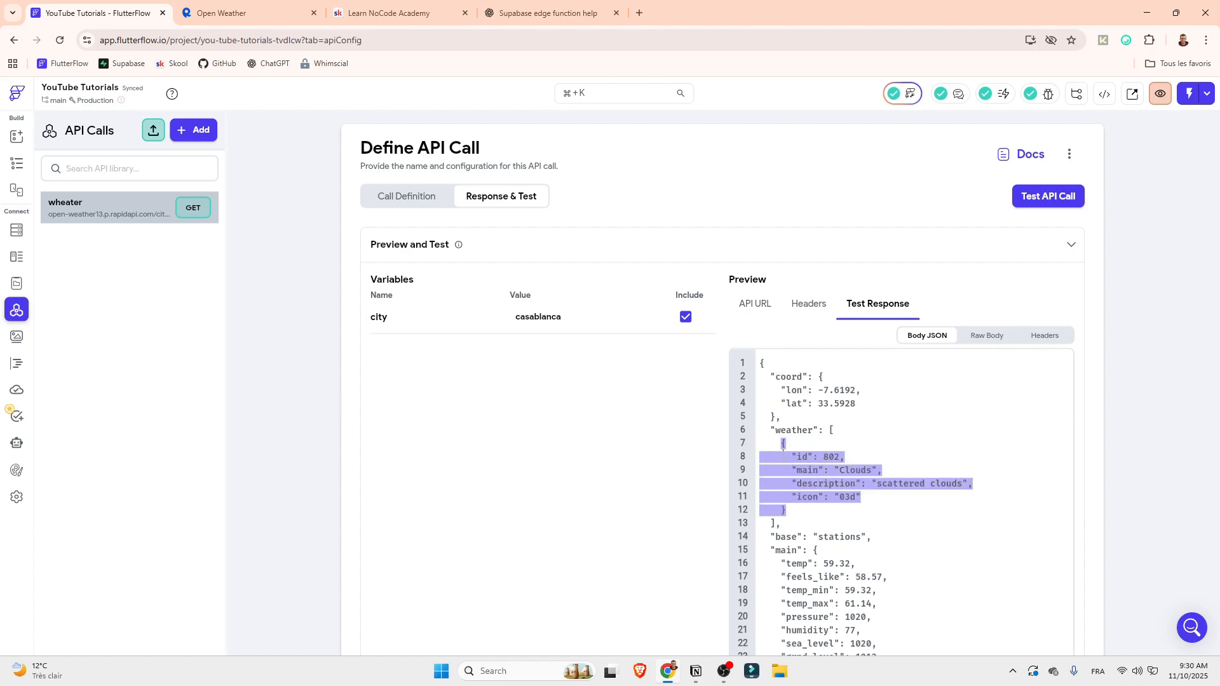
Inspect the value types of the response's base, main, visibility, clouds and dt fields
scroll(783, 445, "down", 1)
left_click_drag(770, 473, 863, 472)
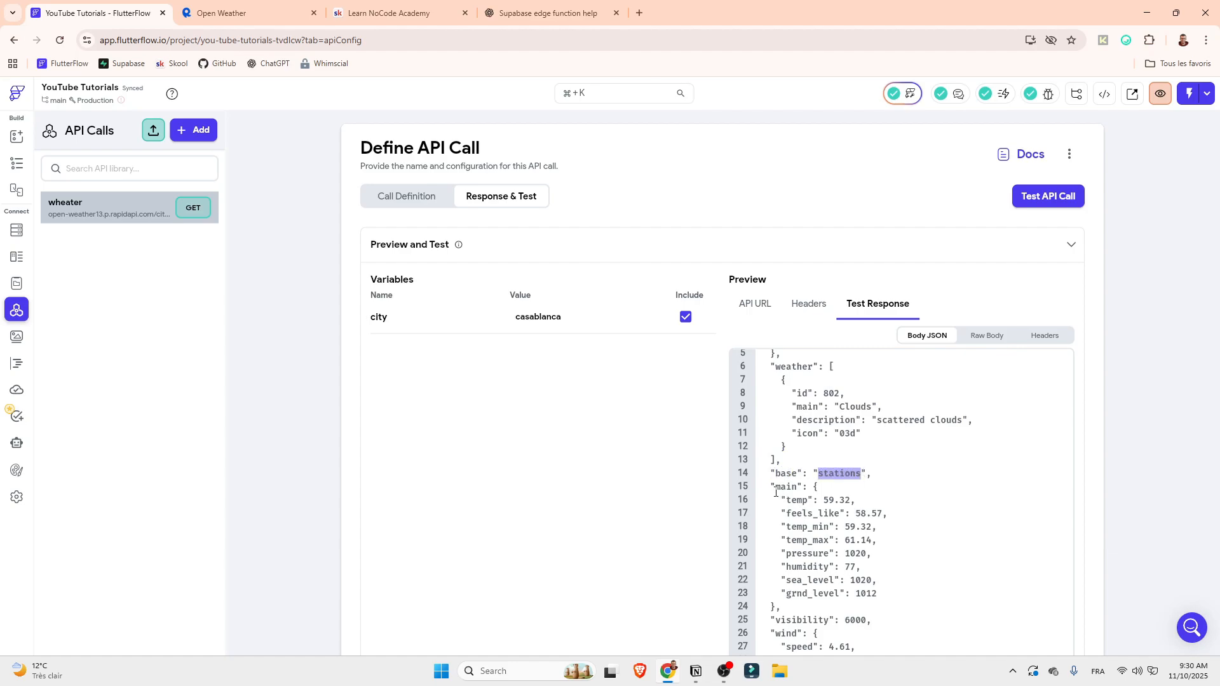
left_click_drag(776, 489, 775, 607)
left_click(815, 487)
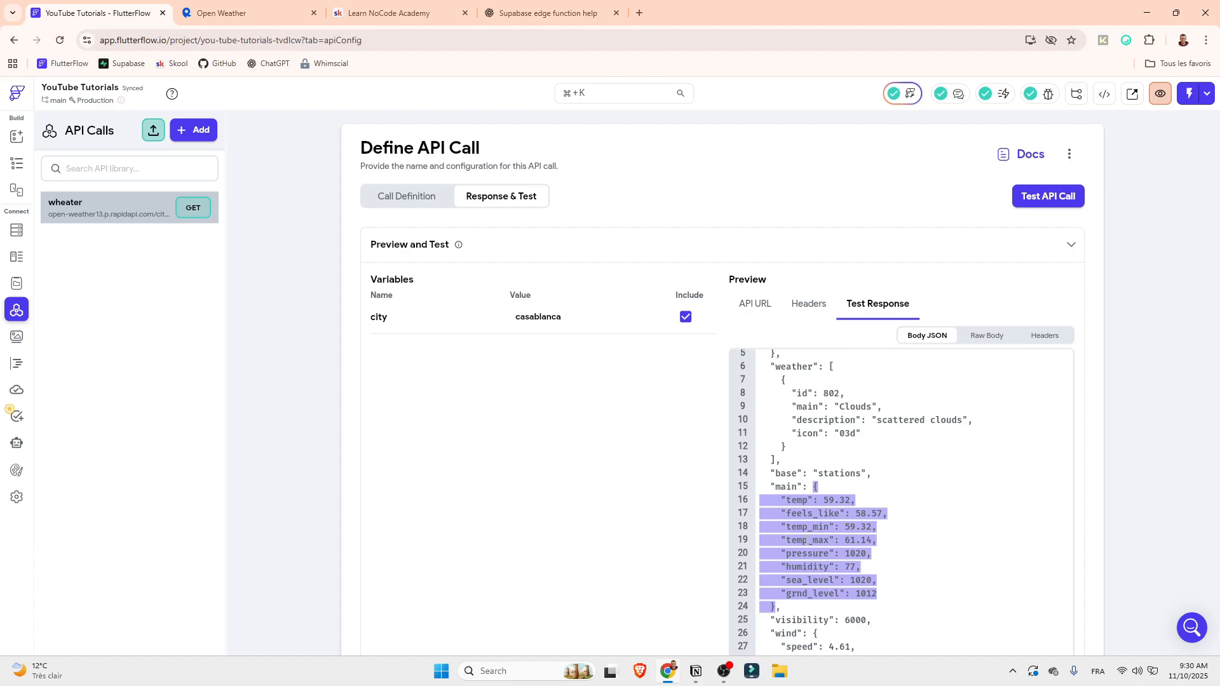
scroll(825, 525, "down", 3)
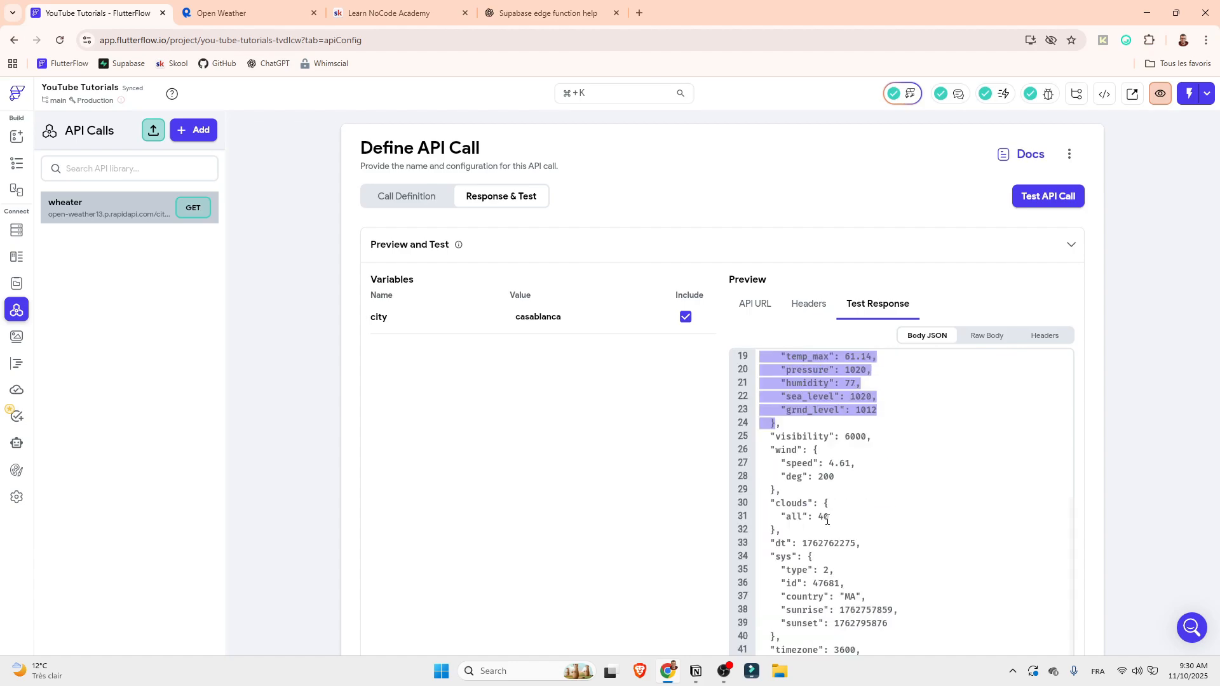
double_click(801, 437)
left_click_drag(845, 437, 776, 530)
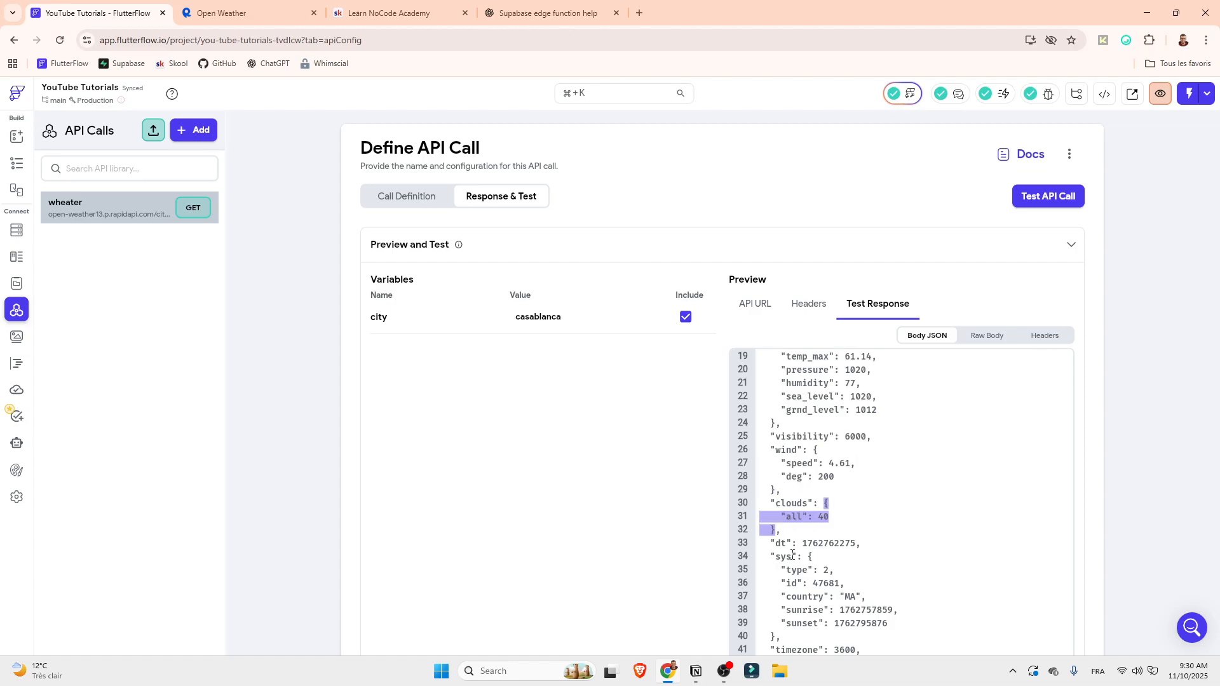
scroll(800, 575, "down", 1)
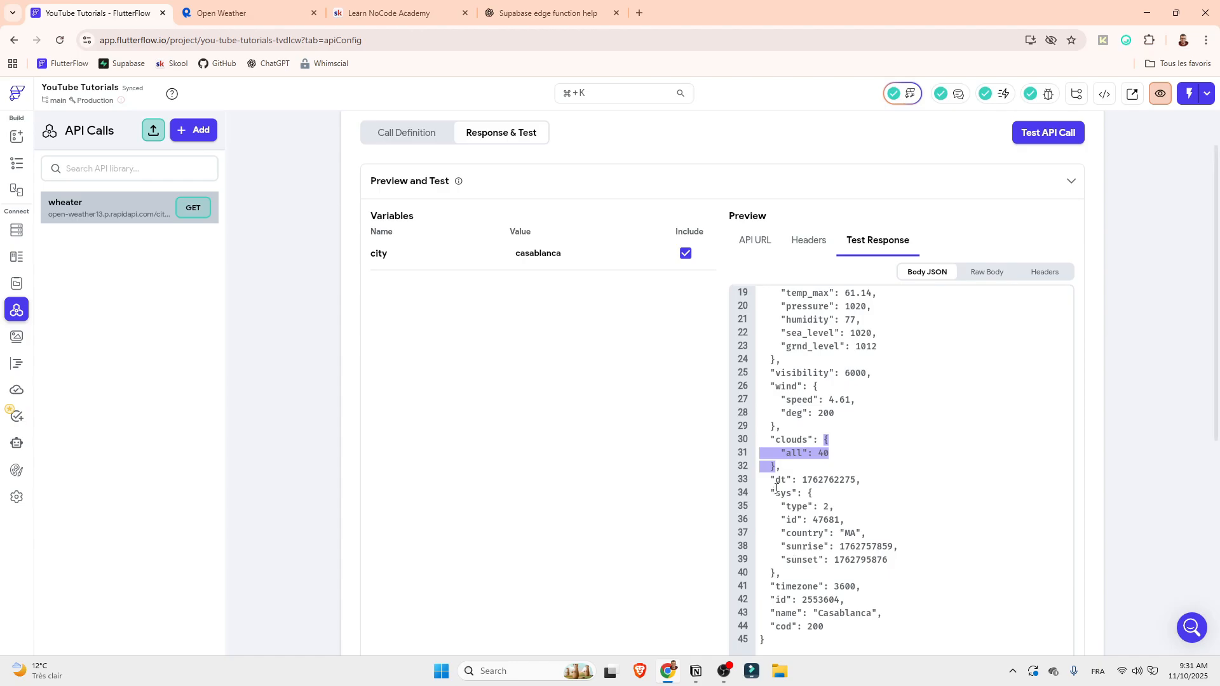
left_click_drag(856, 480, 799, 481)
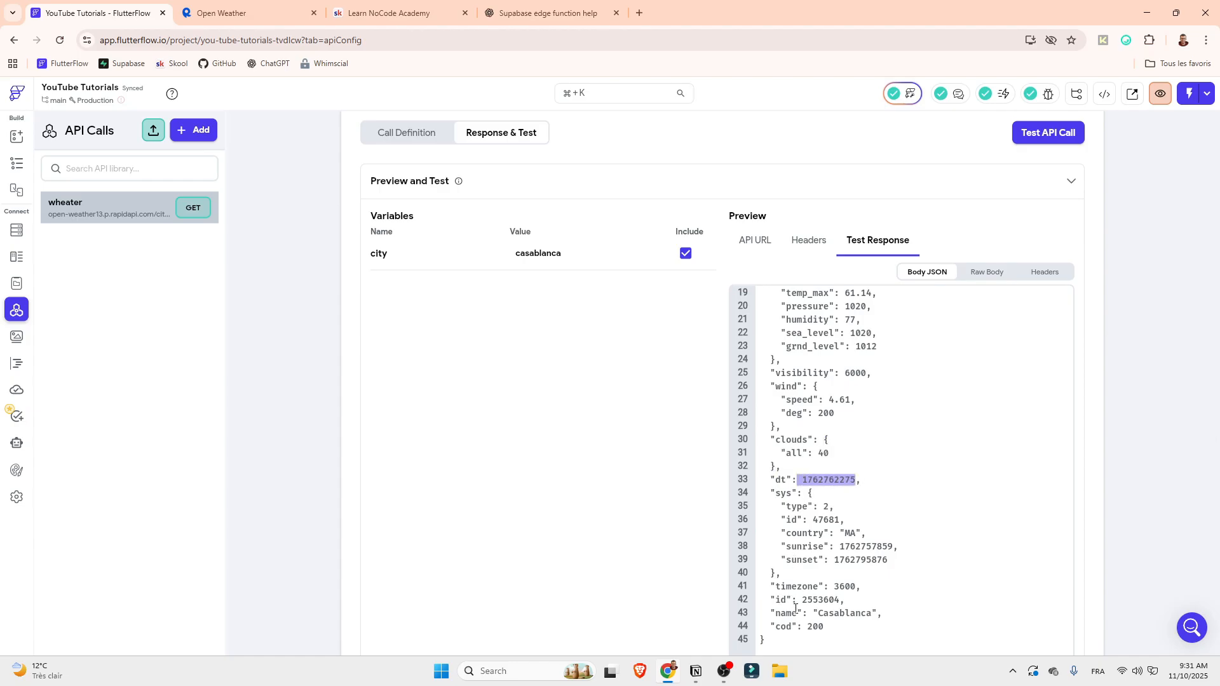
Review the coord, weather and main keys of the response again and go to the JSON Paths section
scroll(848, 628, "up", 5)
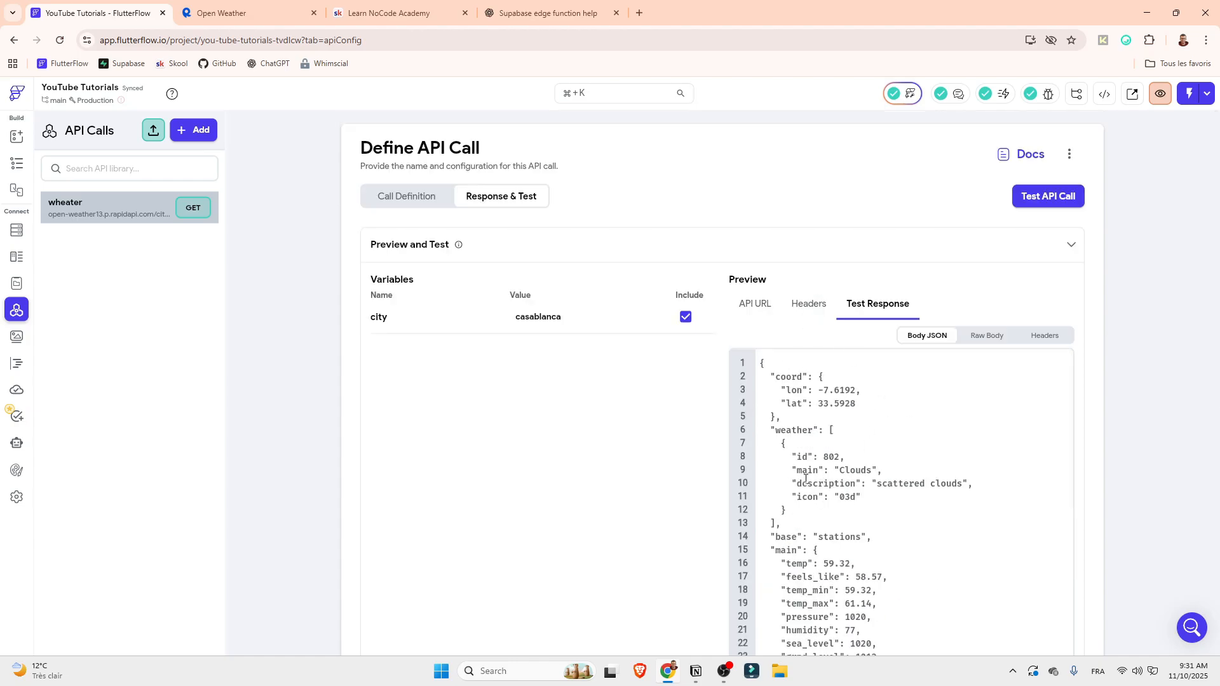
left_click_drag(776, 375, 790, 375)
left_click_drag(768, 431, 776, 525)
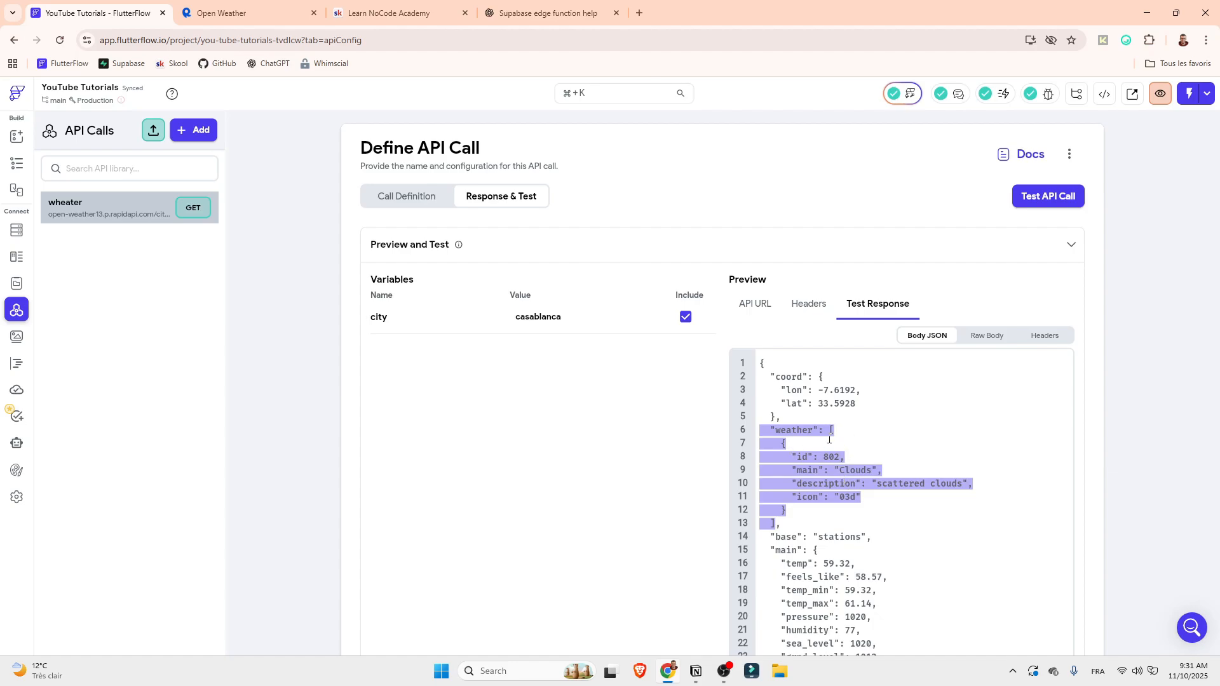
scroll(805, 519, "down", 2)
left_click_drag(775, 487, 796, 488)
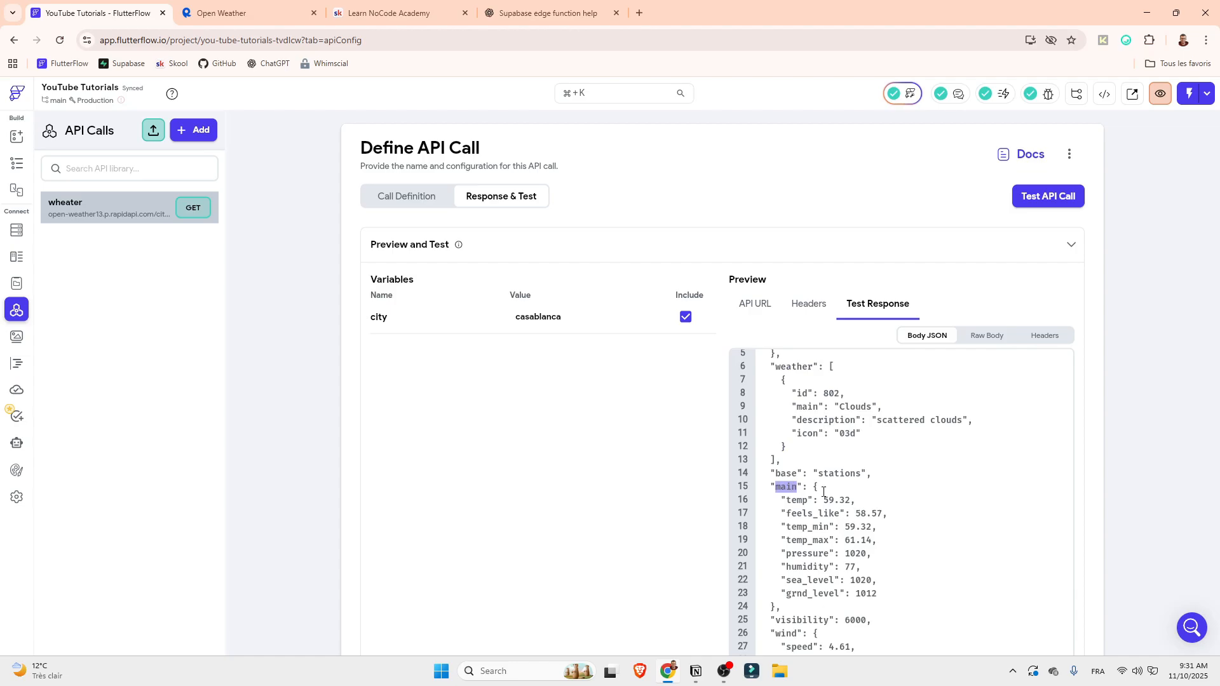
scroll(1195, 413, "down", 5)
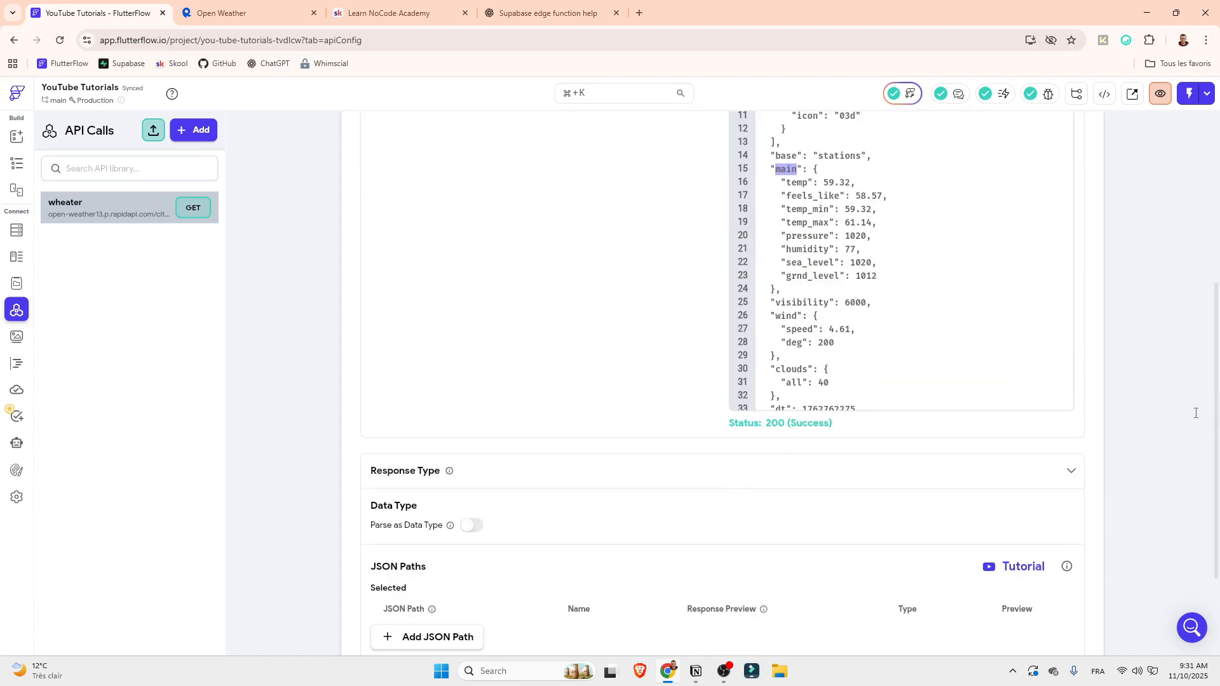
Add a JSON path for the response's coord object with the expression $.coord
scroll(942, 363, "up", 8)
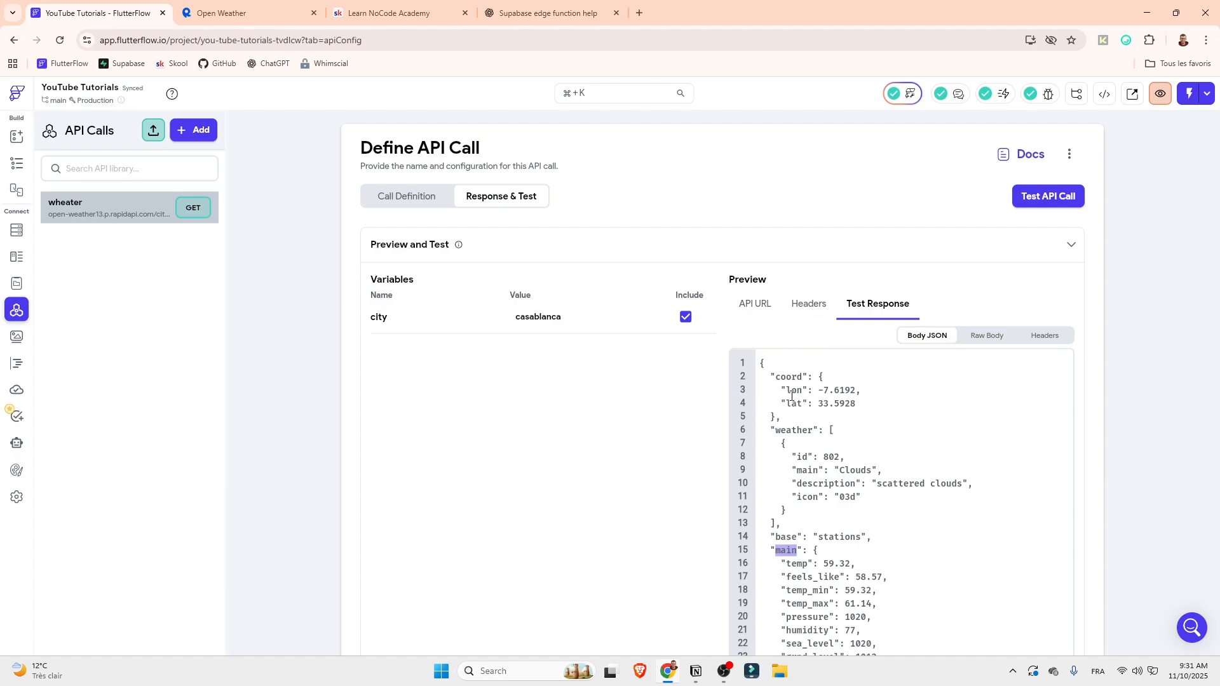
left_click_drag(774, 378, 807, 378)
scroll(1157, 417, "down", 7)
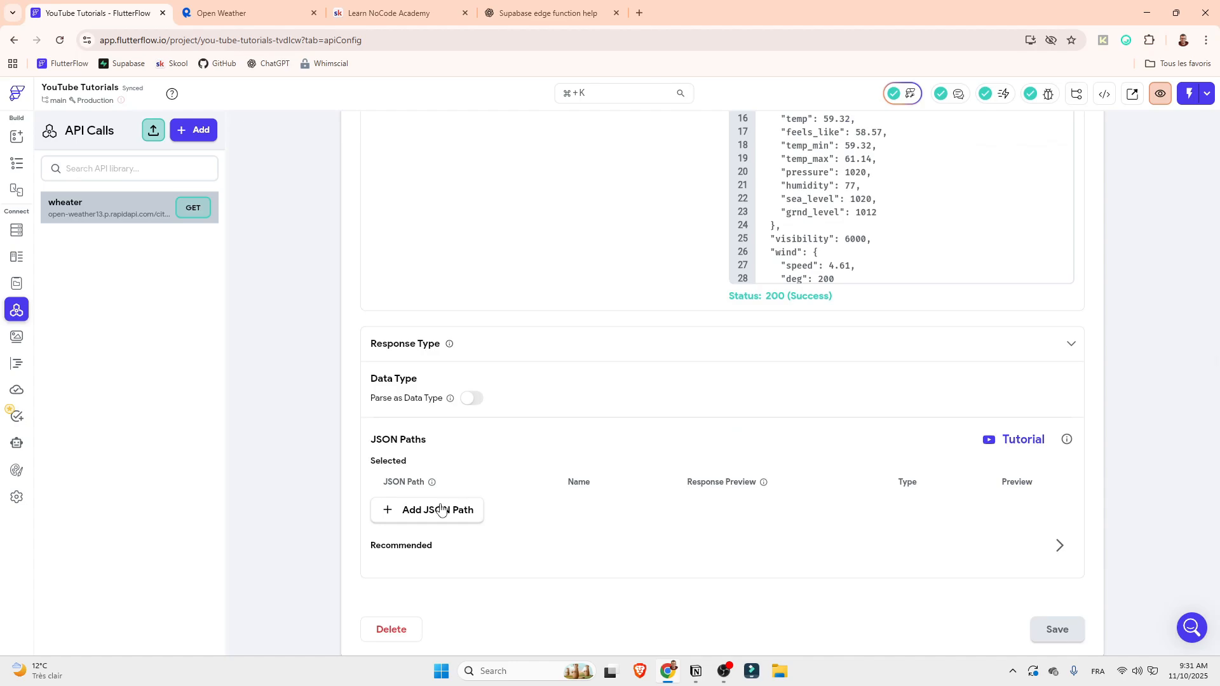
left_click(441, 510)
left_click(406, 508)
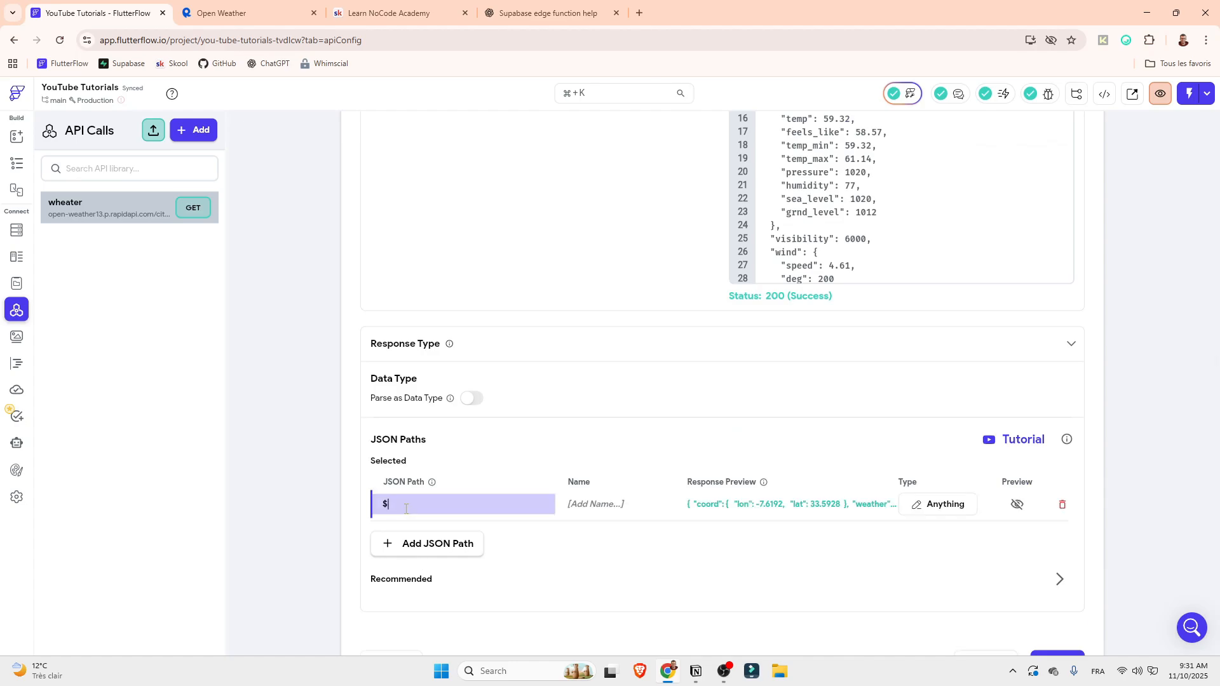
type(".")
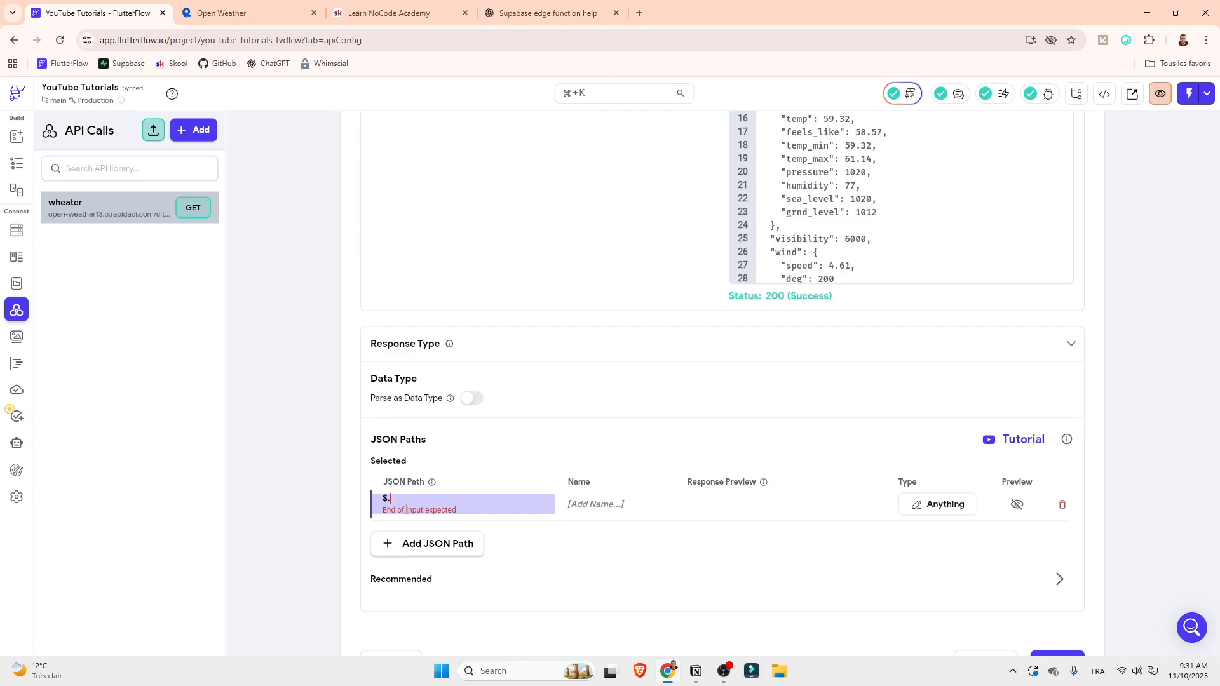
type("coord")
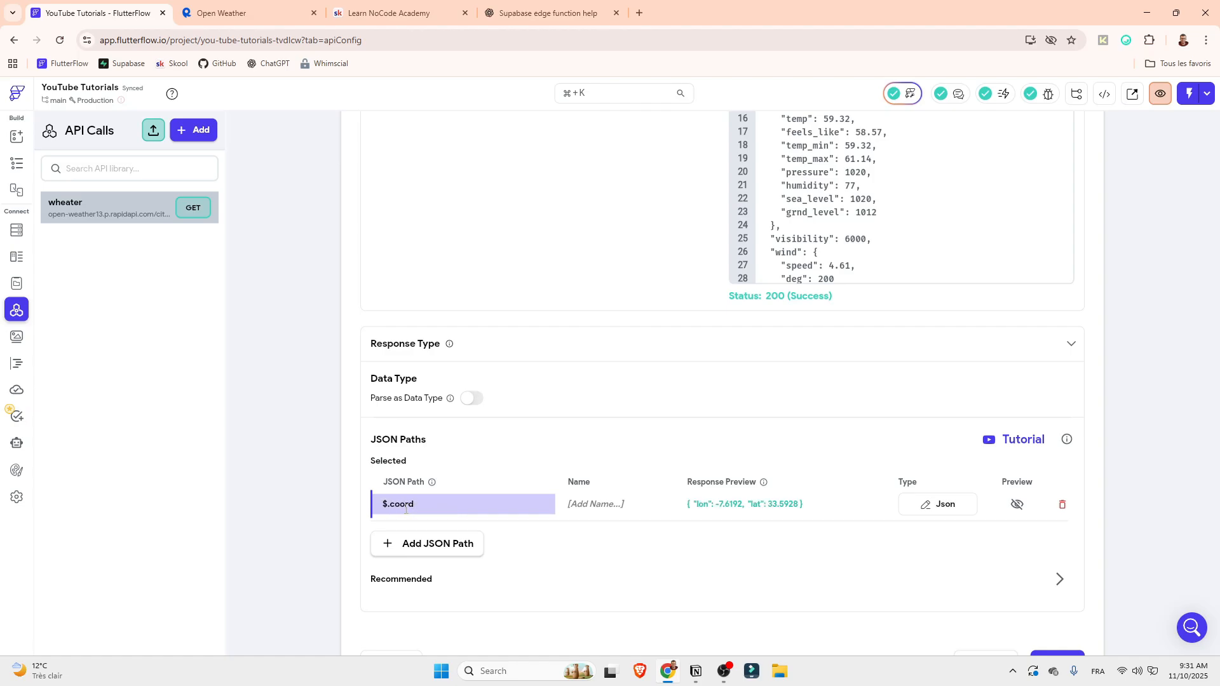
Try to reach the nested lon field directly by changing the JSON path to $.lon
scroll(795, 366, "up", 6)
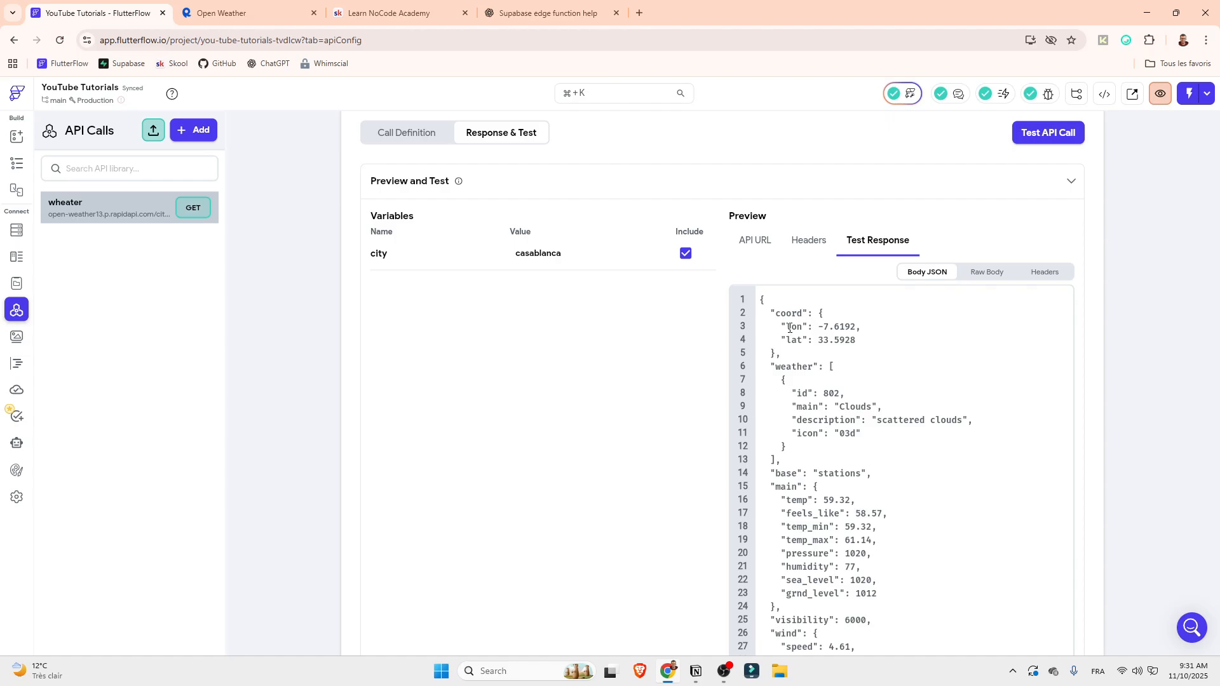
left_click_drag(787, 328, 803, 327)
scroll(890, 406, "down", 10)
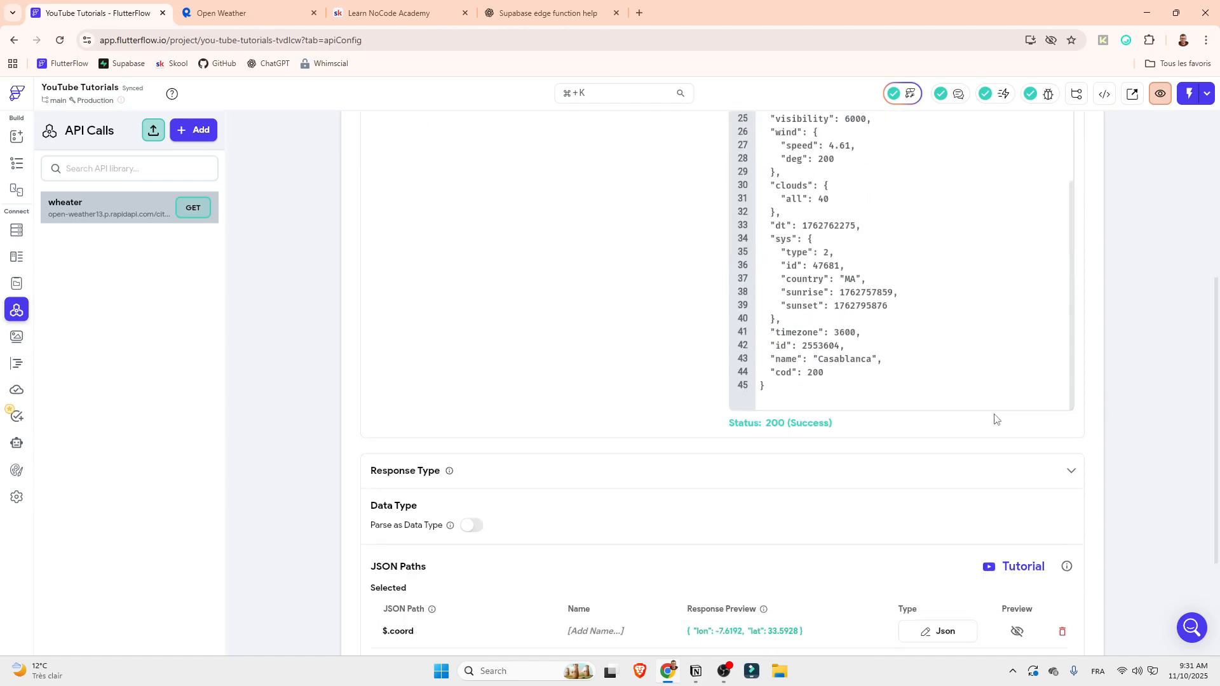
left_click_drag(421, 504, 394, 504)
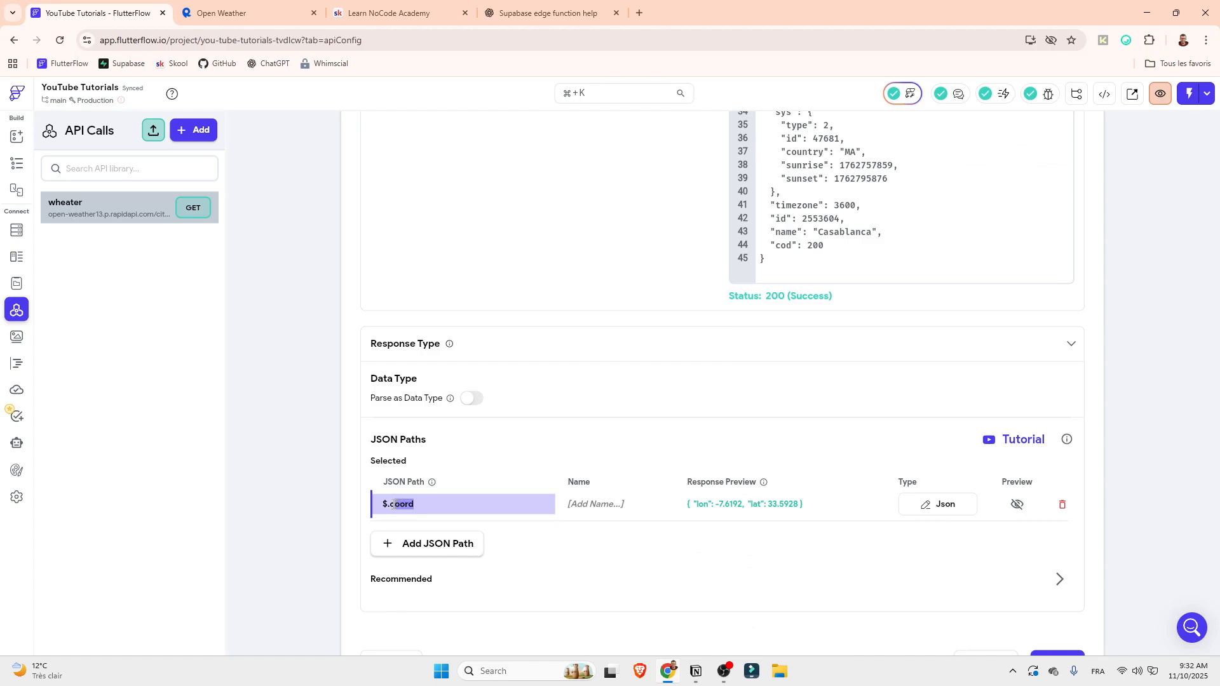
type("lon")
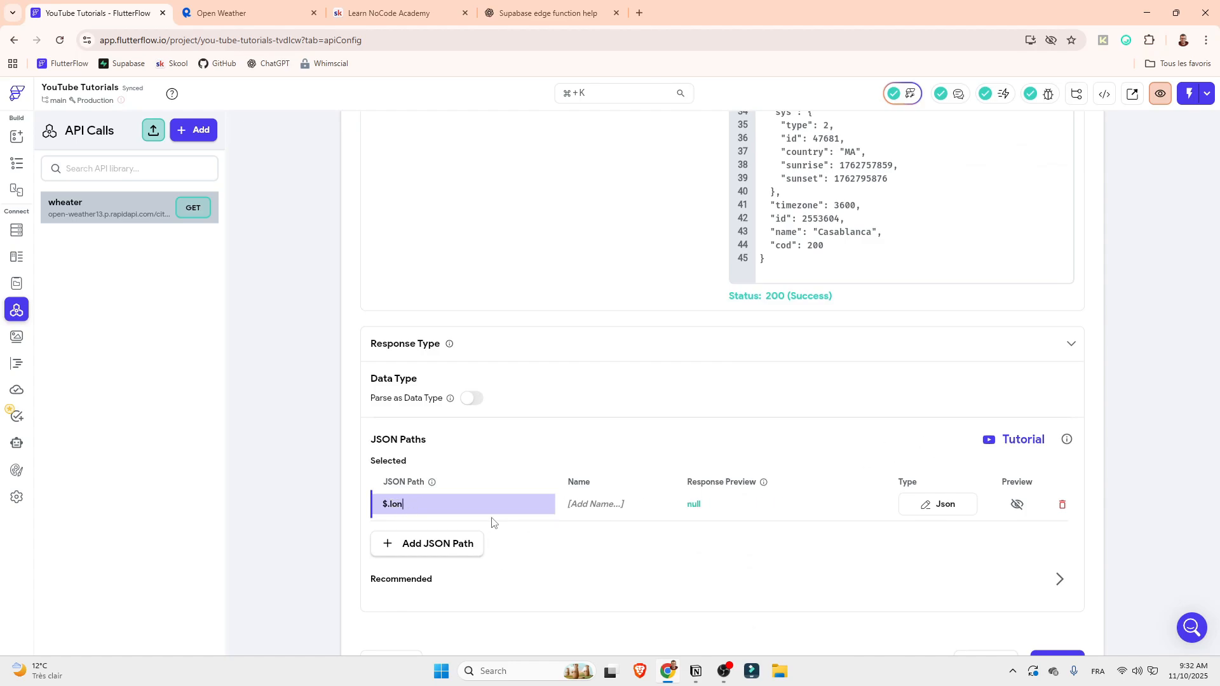
Check where lon is nested in the test response and set the JSON path back to $.coord
left_click_drag(409, 509, 391, 508)
scroll(661, 458, "up", 10)
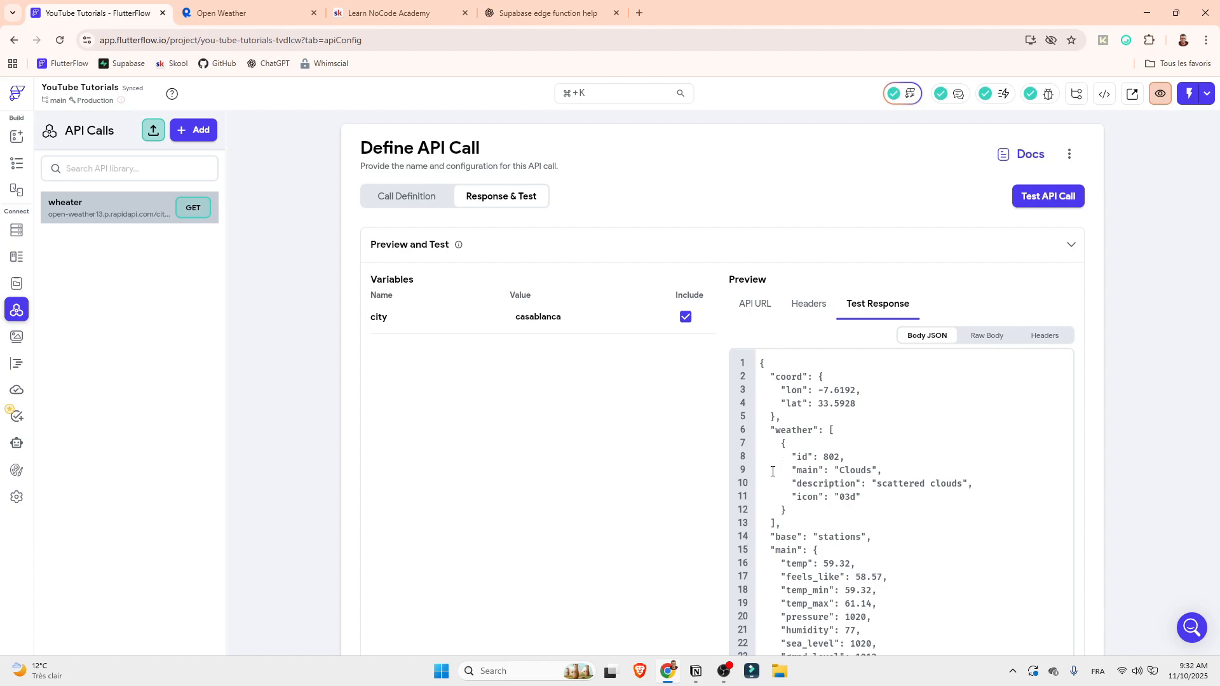
scroll(782, 544, "down", 2)
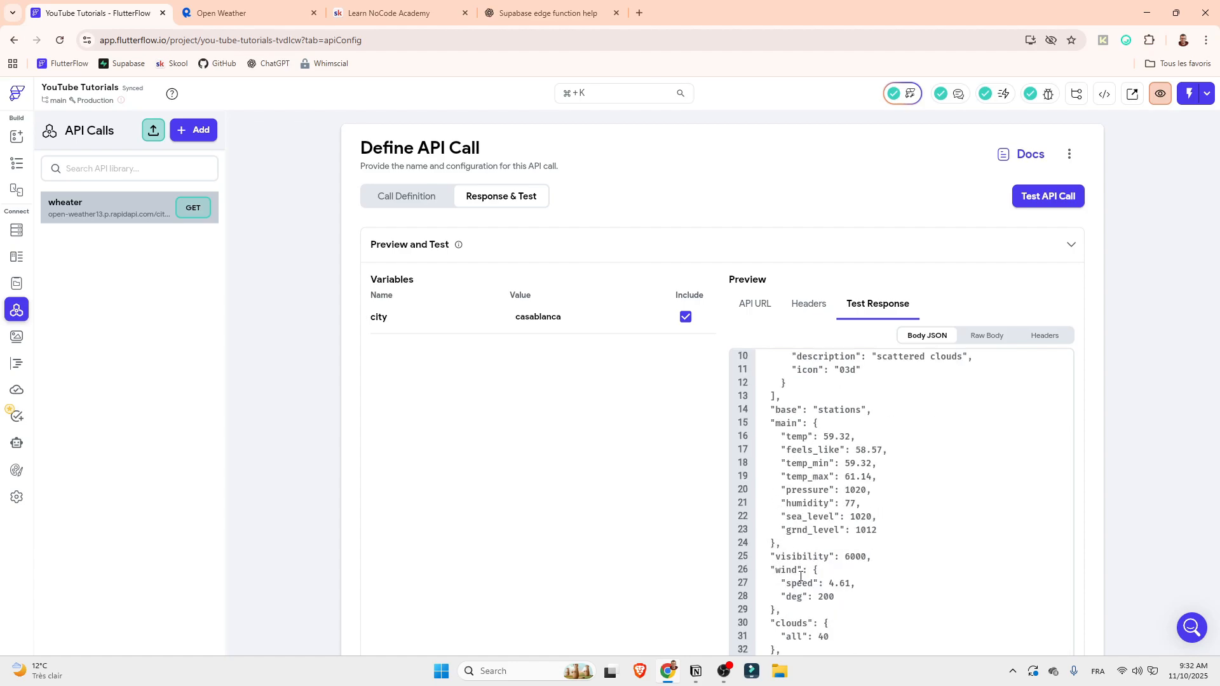
scroll(1047, 435, "down", 5)
scroll(958, 458, "up", 6)
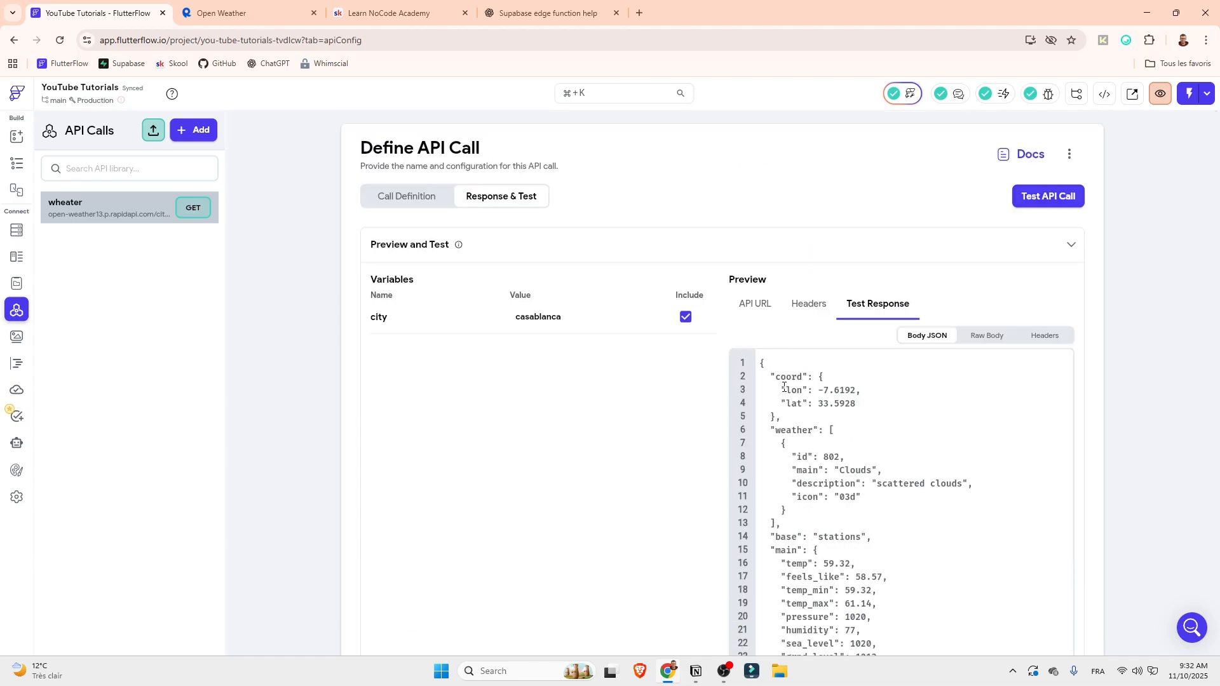
left_click_drag(787, 390, 803, 390)
scroll(1082, 426, "down", 7)
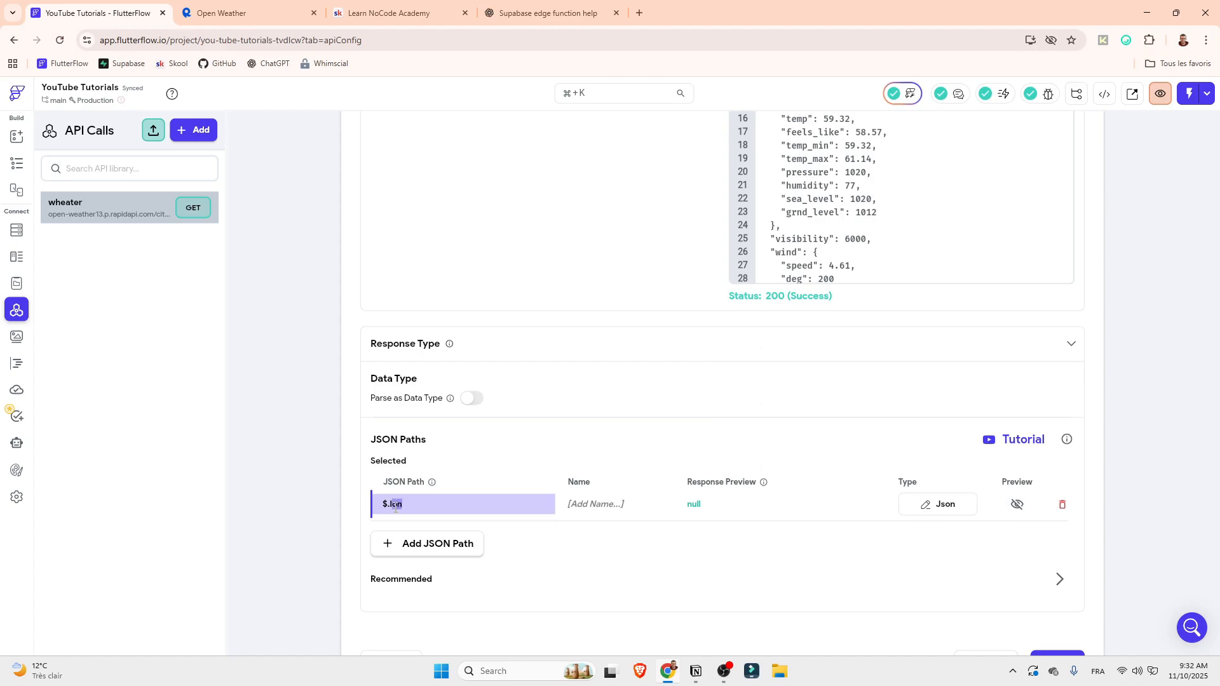
type("coord")
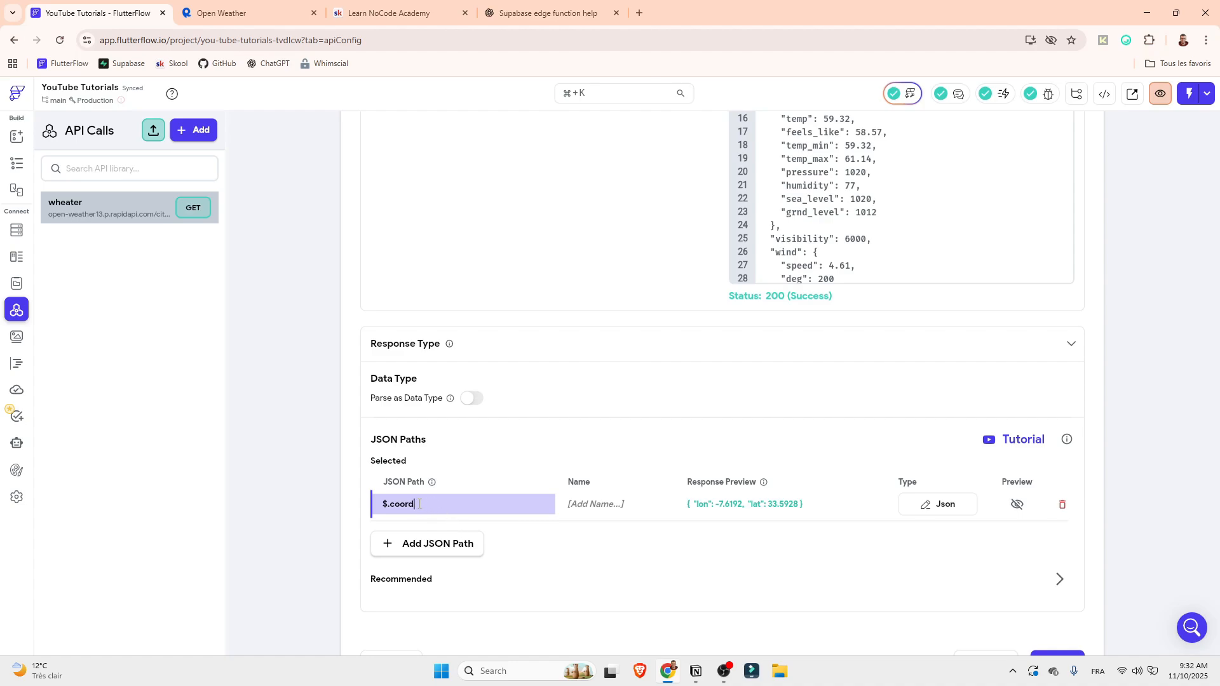
key("shift+Left")
key("shift+Left")
key("shift+Left")
key("shift+Left")
key("shift+Left")
left_click(684, 504)
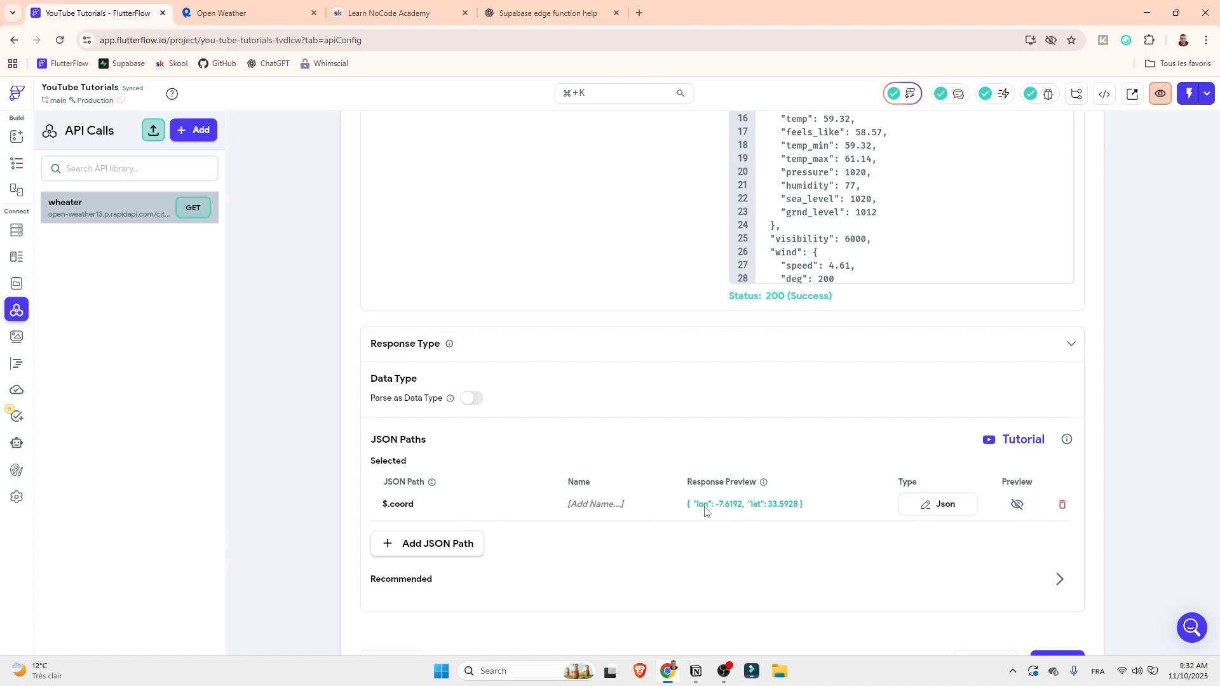
Change the JSON path to $.coord.lat and compare its preview with the lat value in the test response
left_click(447, 509)
type(".")
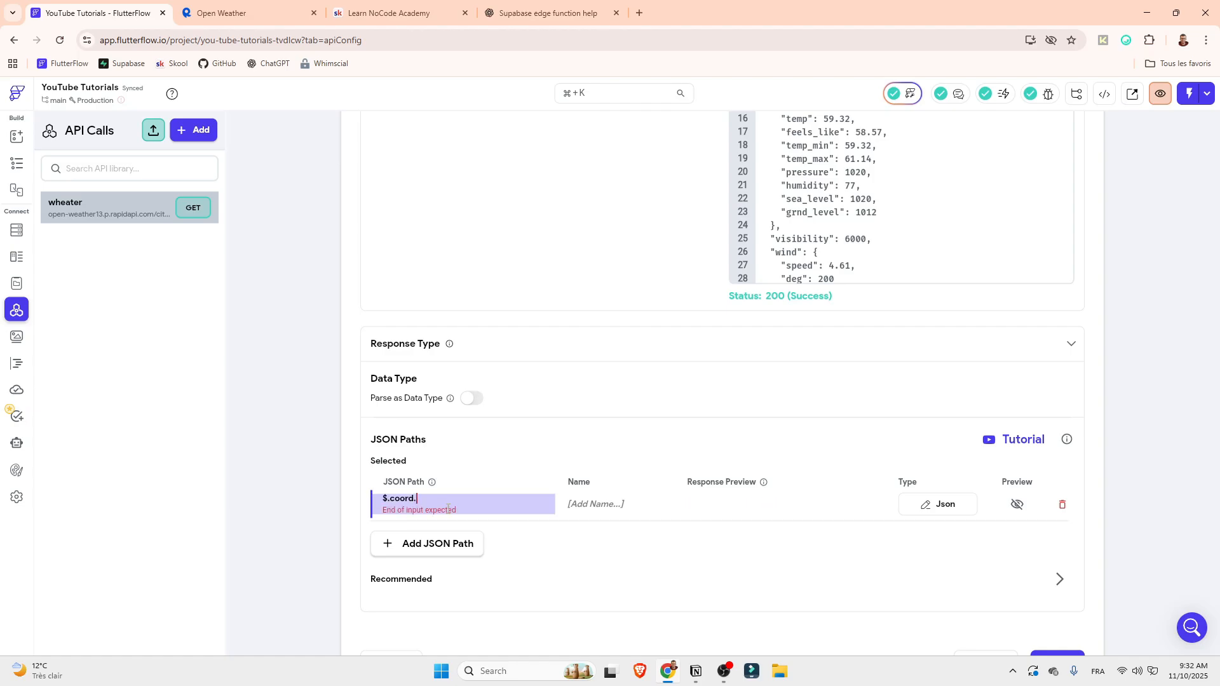
type("lat")
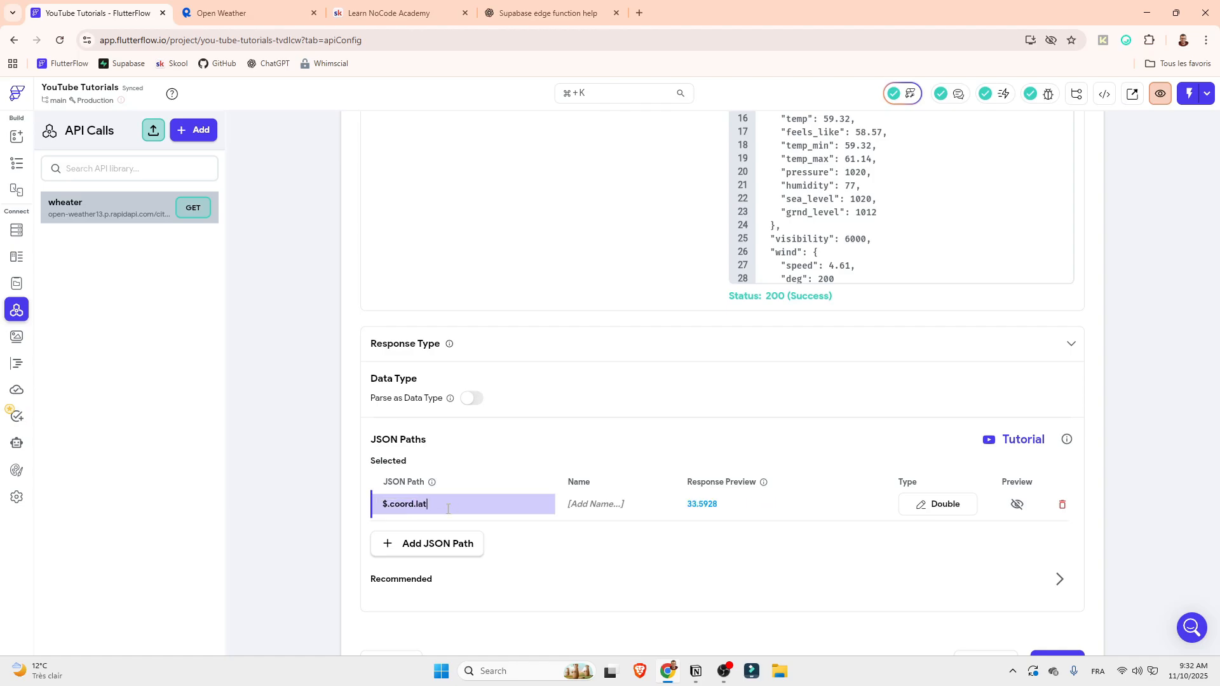
left_click(708, 507)
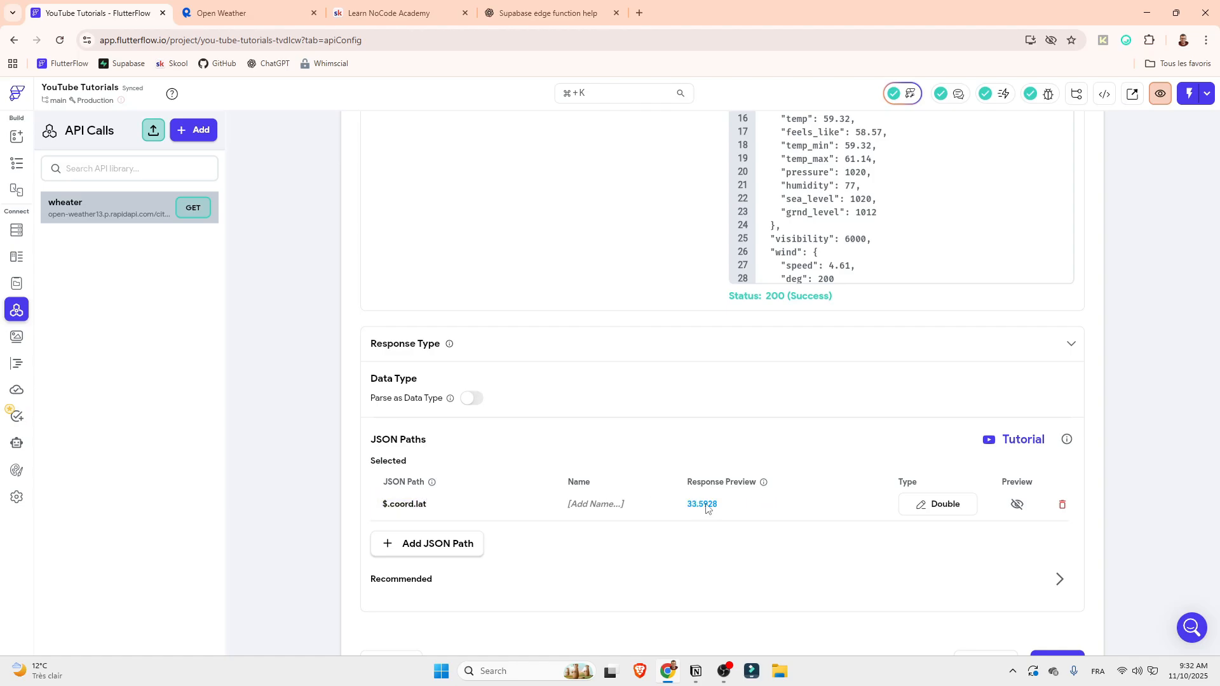
scroll(762, 413, "up", 4)
scroll(842, 316, "up", 1)
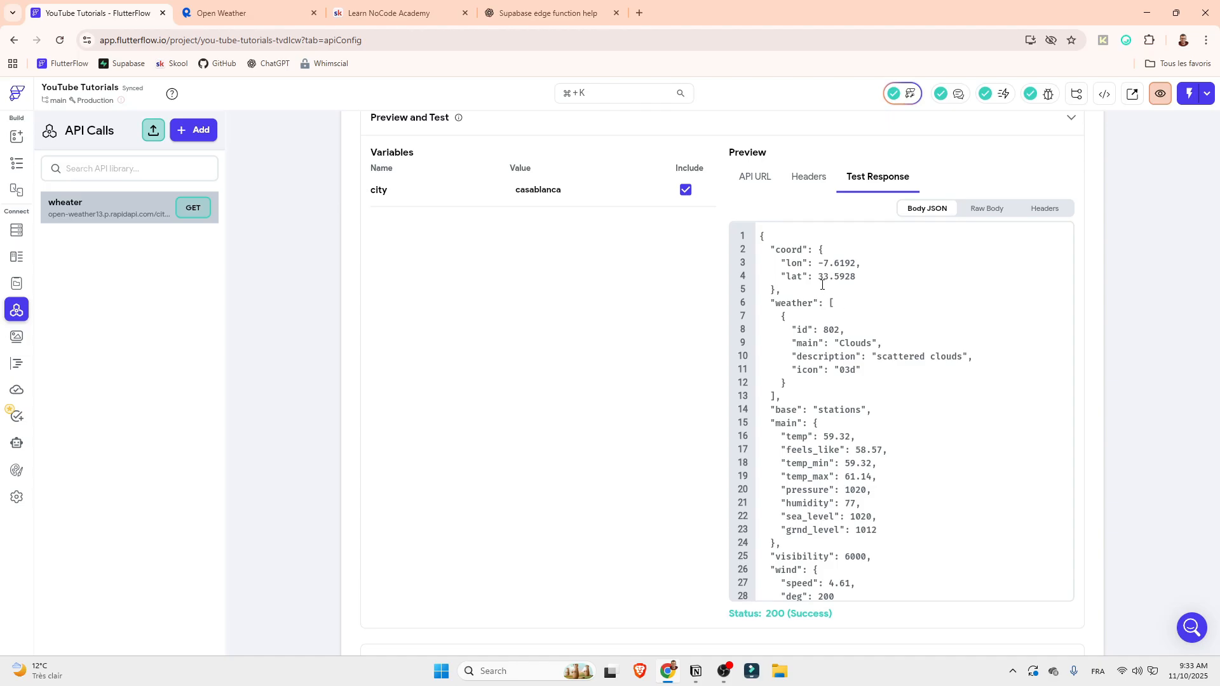
left_click_drag(818, 278, 857, 277)
scroll(845, 541, "down", 6)
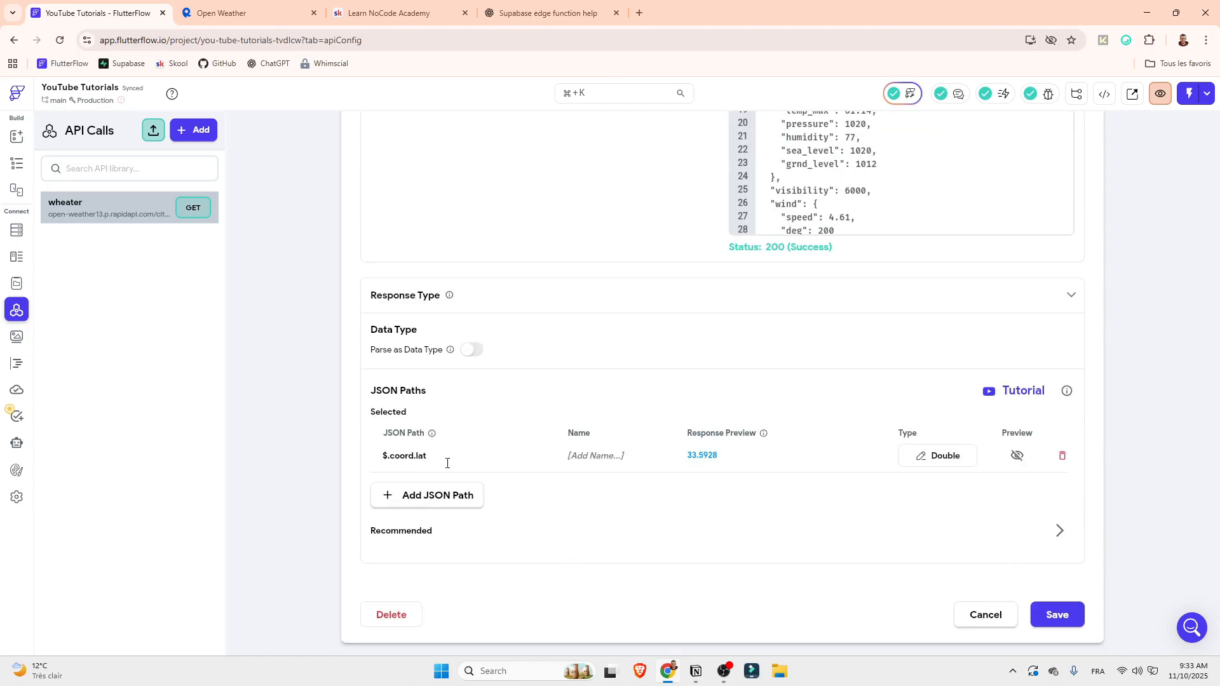
Name the $.coord.lat path latitude and check its full preview, closing the preview again
left_click(589, 457)
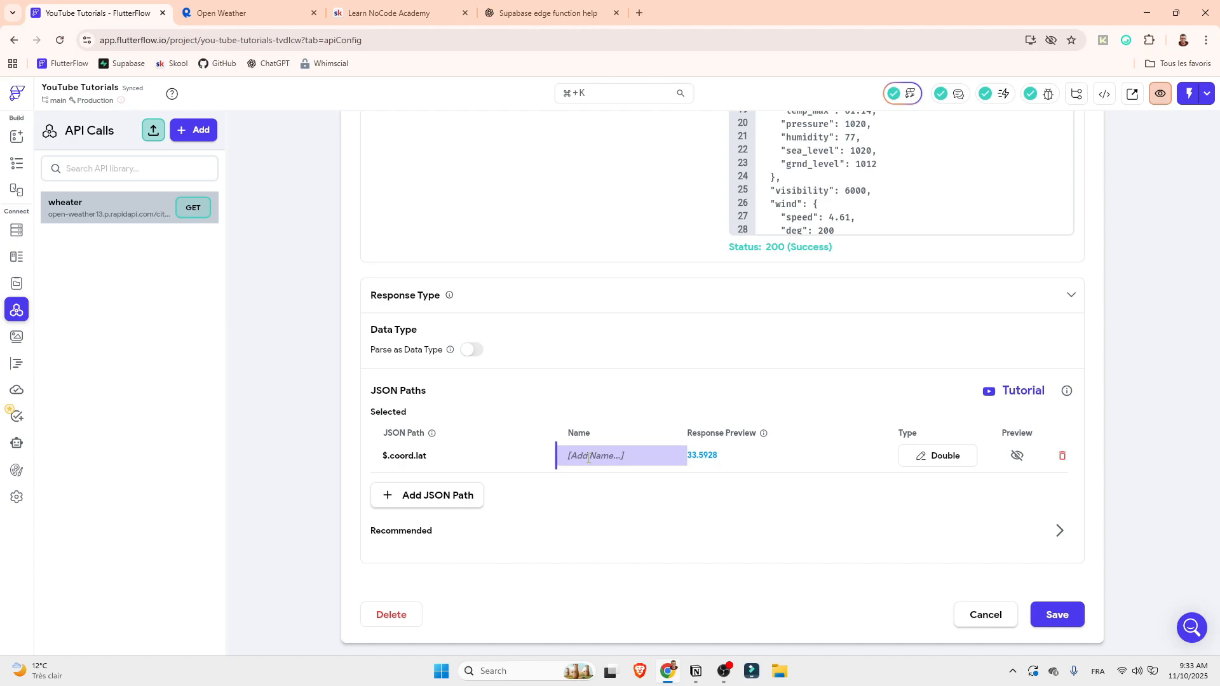
type("latitude")
left_click(871, 537)
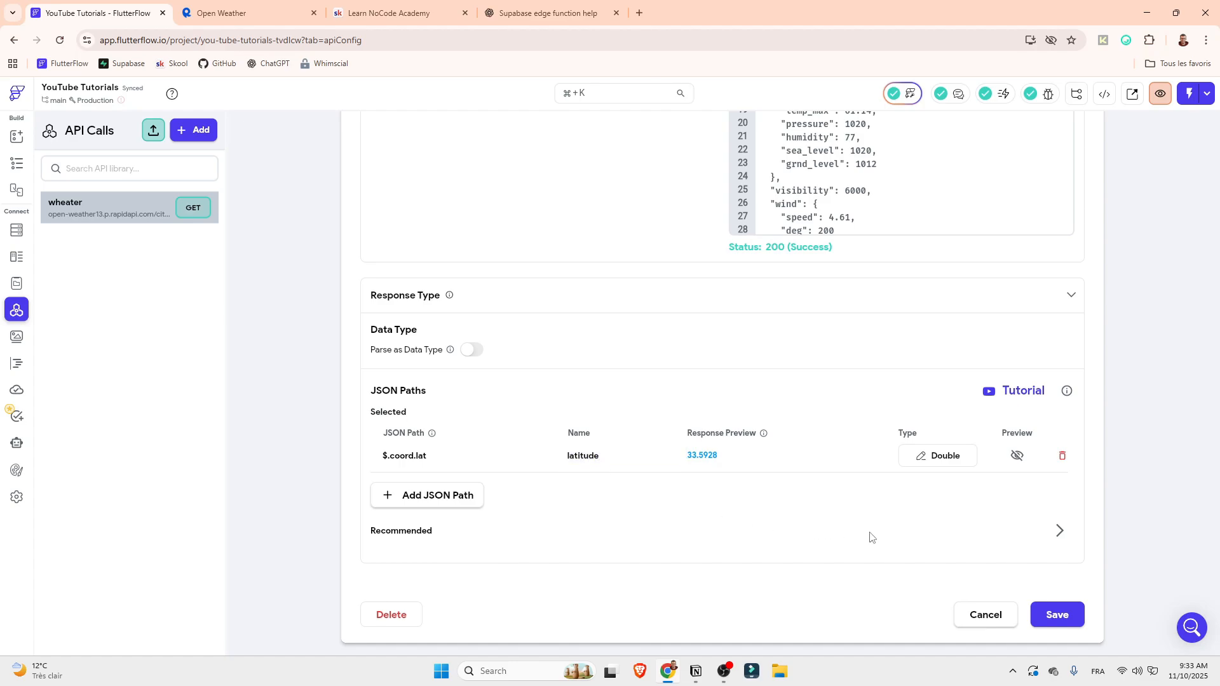
left_click(1017, 456)
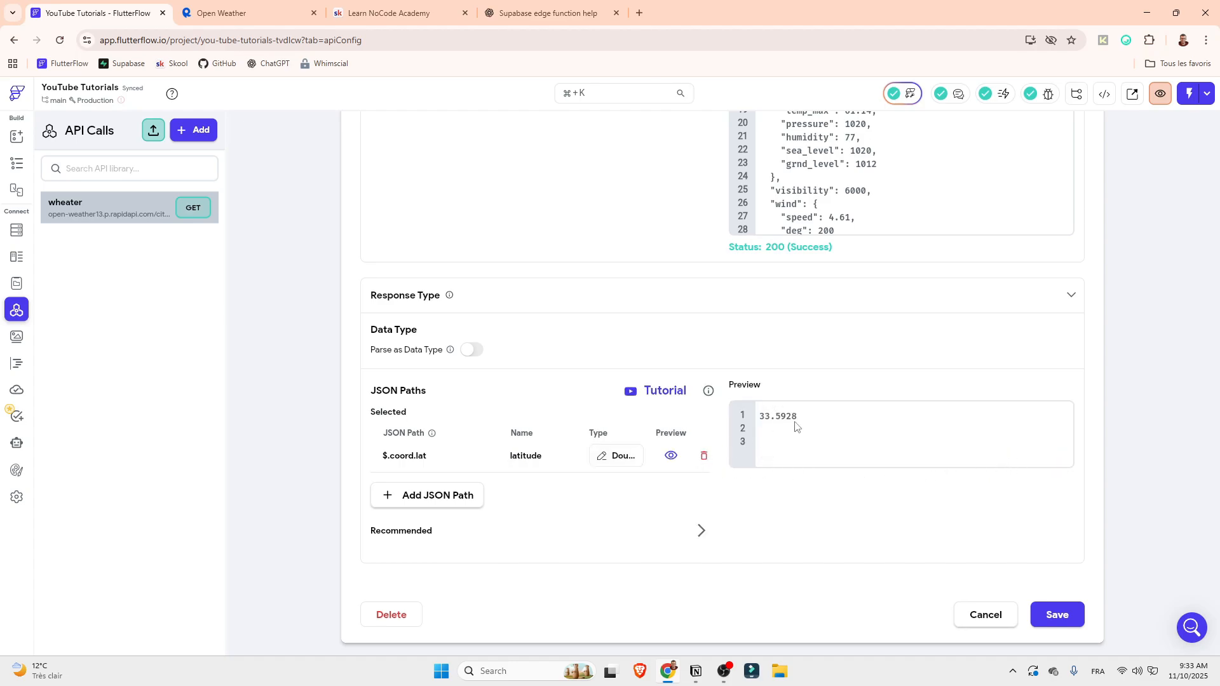
left_click(671, 455)
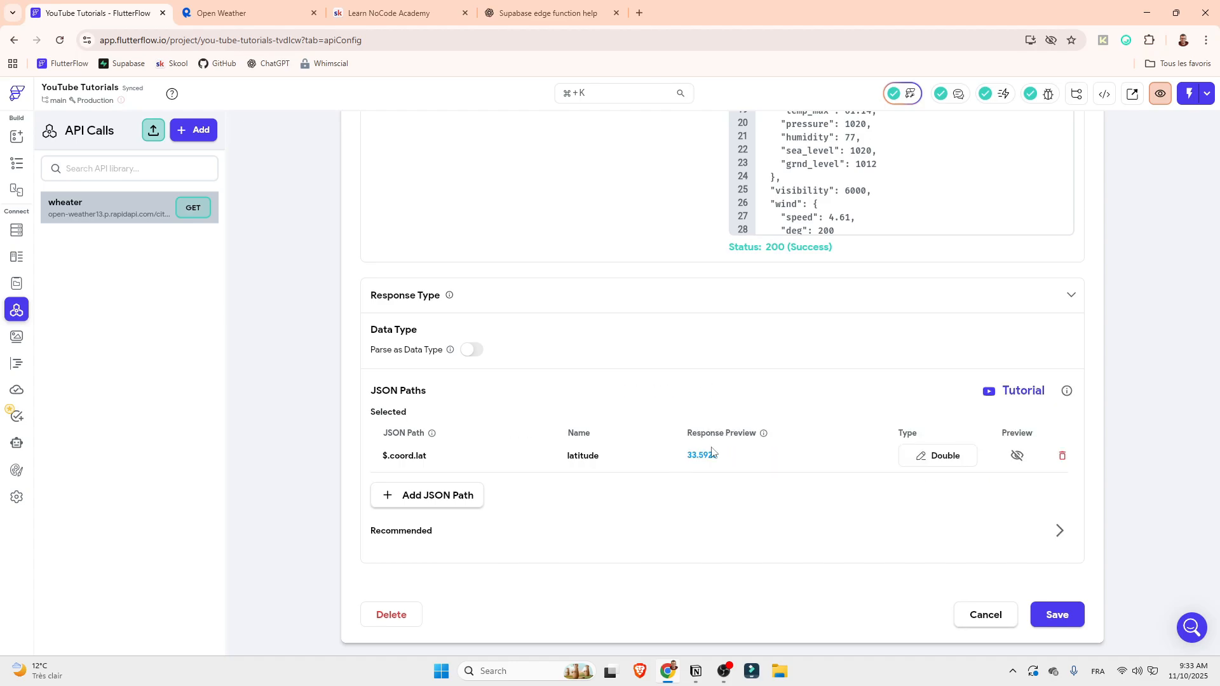
Add a second JSON path and check the nesting level of the base key against coord in the test response
left_click(429, 505)
left_click(422, 495)
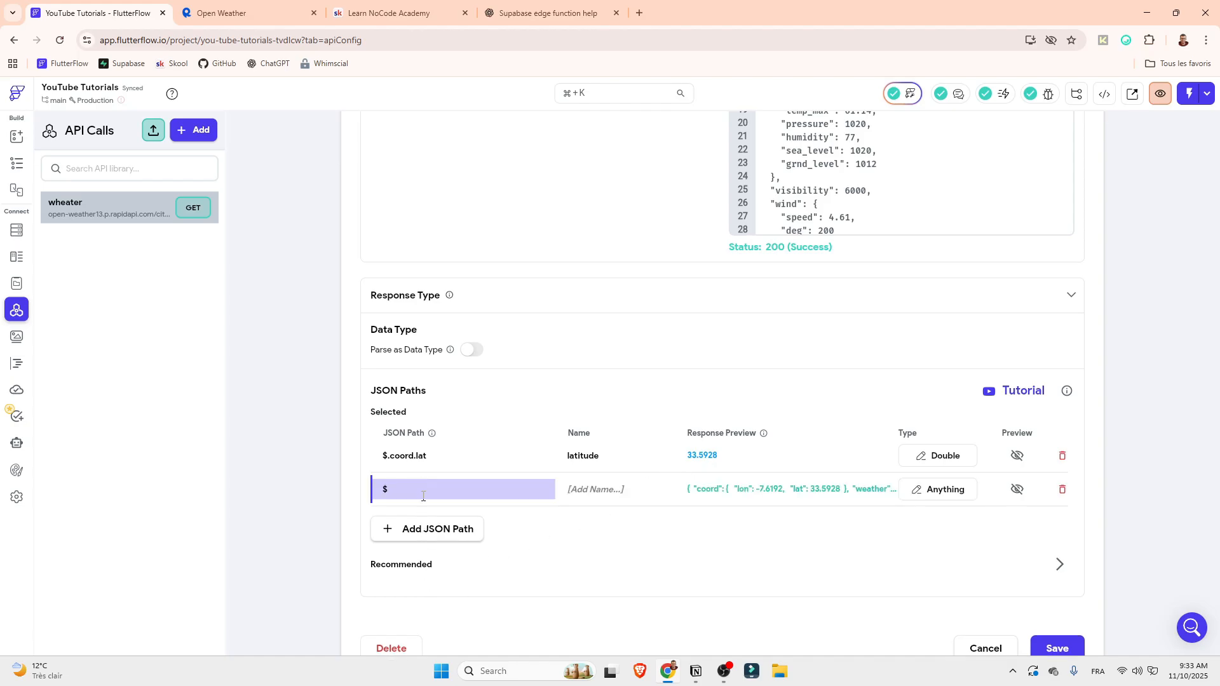
scroll(1127, 335, "up", 5)
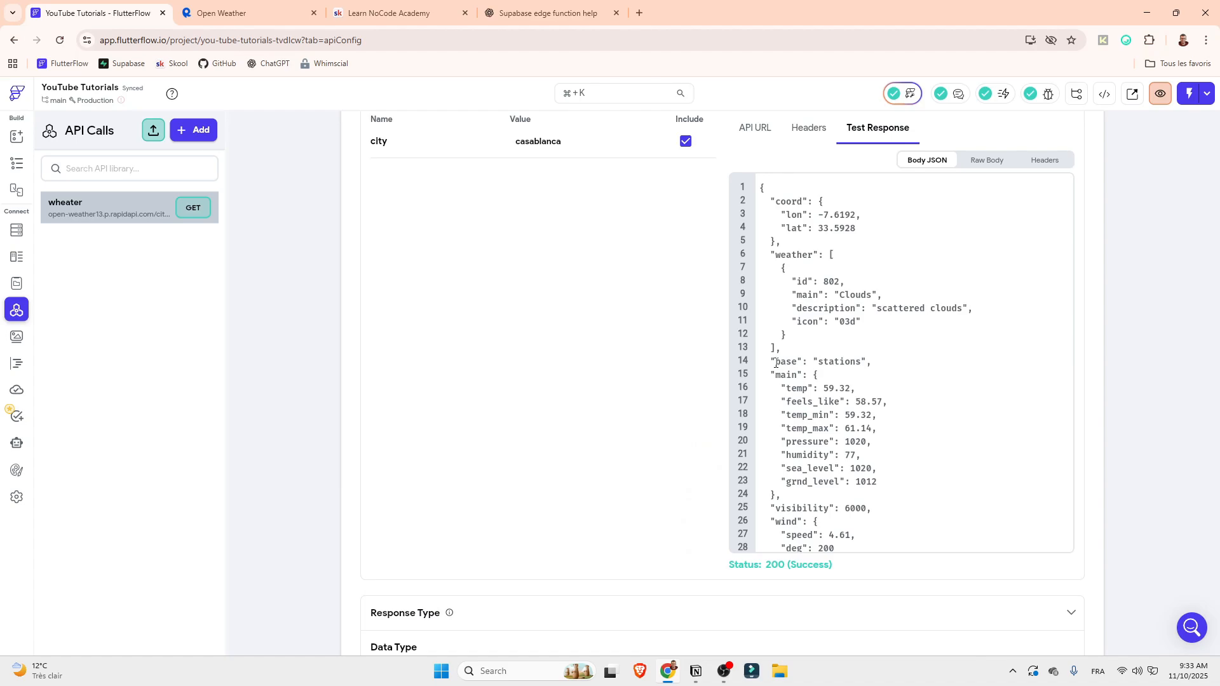
left_click_drag(776, 364, 798, 361)
scroll(510, 621, "down", 2)
scroll(901, 303, "up", 3)
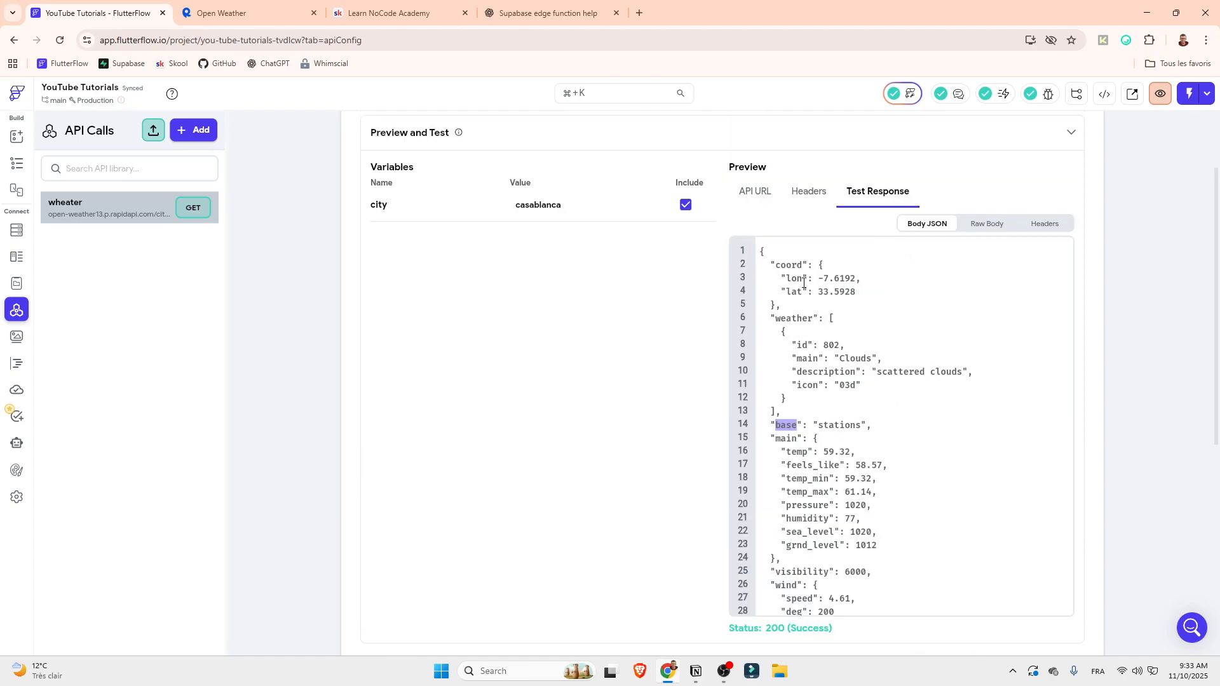
left_click(786, 268)
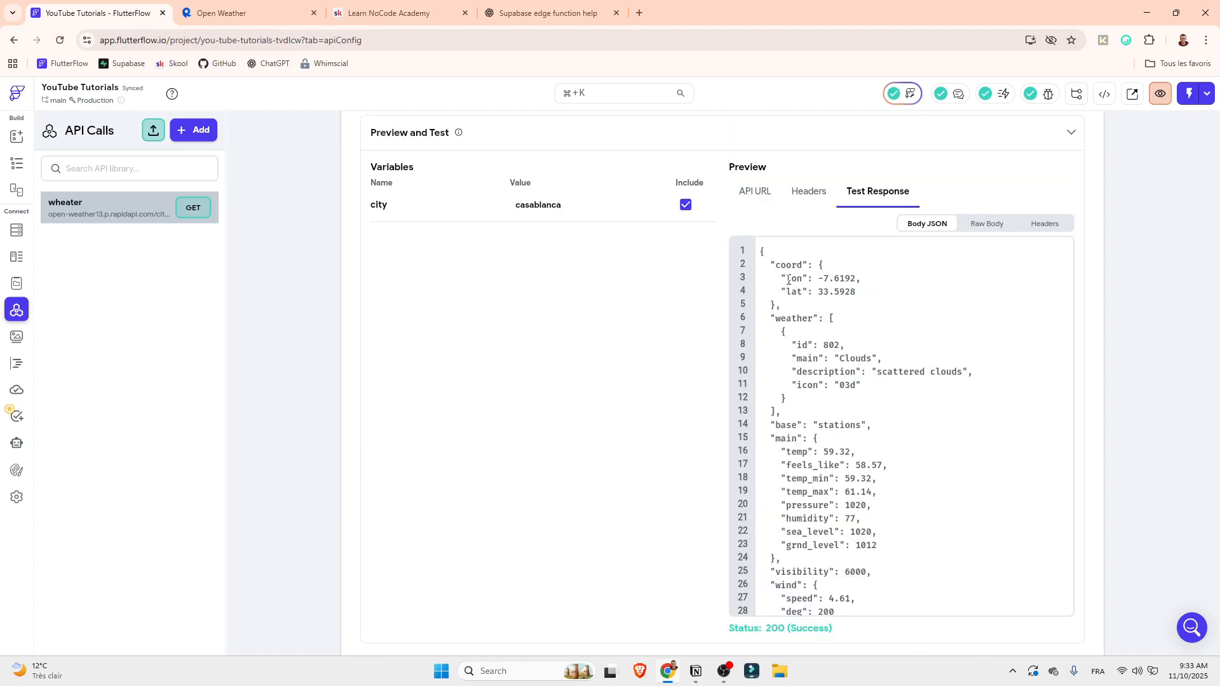
scroll(795, 318, "down", 6)
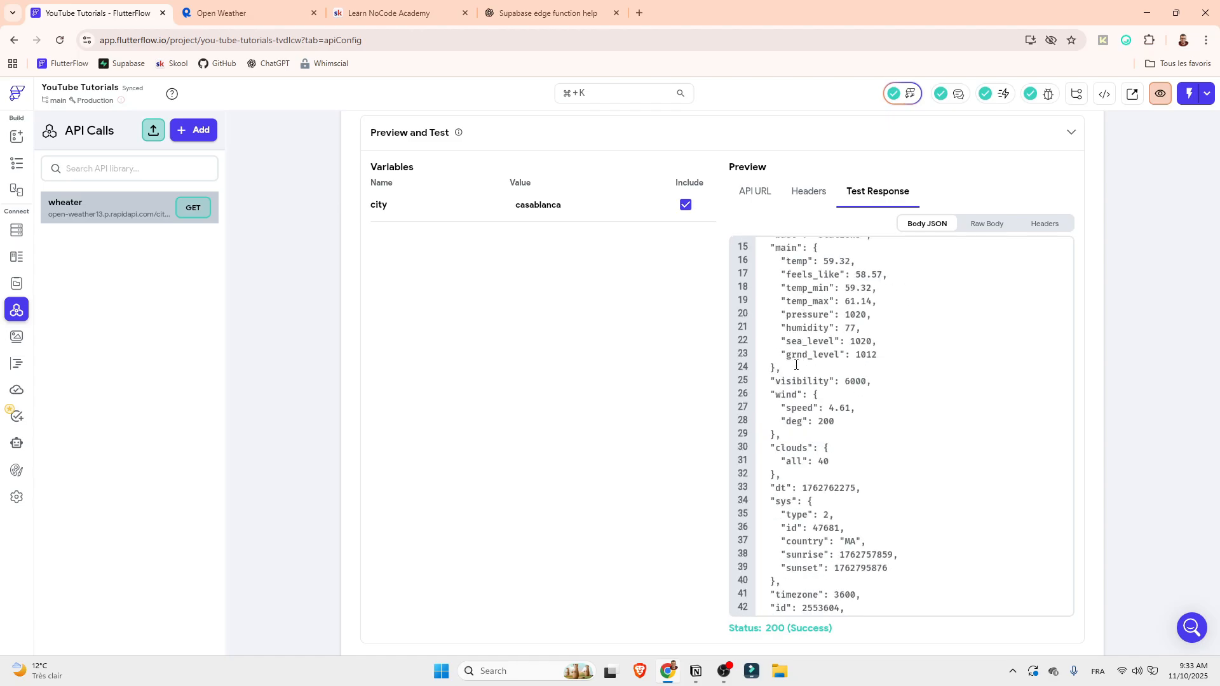
scroll(699, 518, "down", 5)
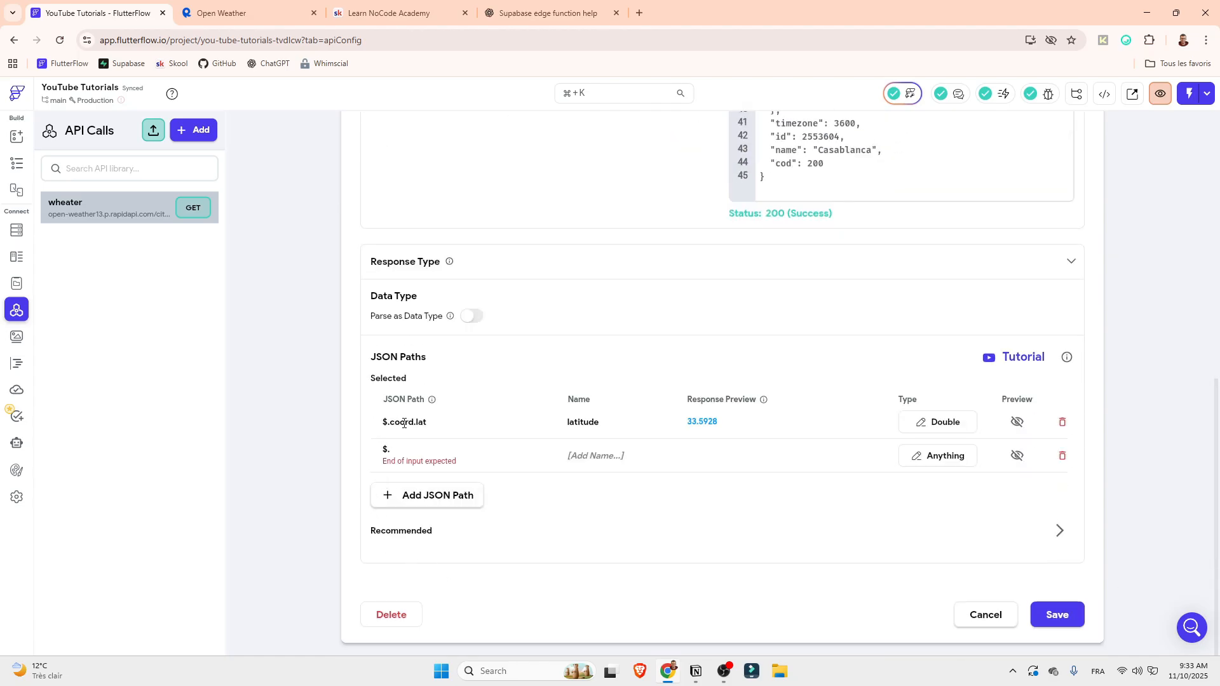
Set the second JSON path's expression to $.base
left_click(413, 421)
left_click(410, 451)
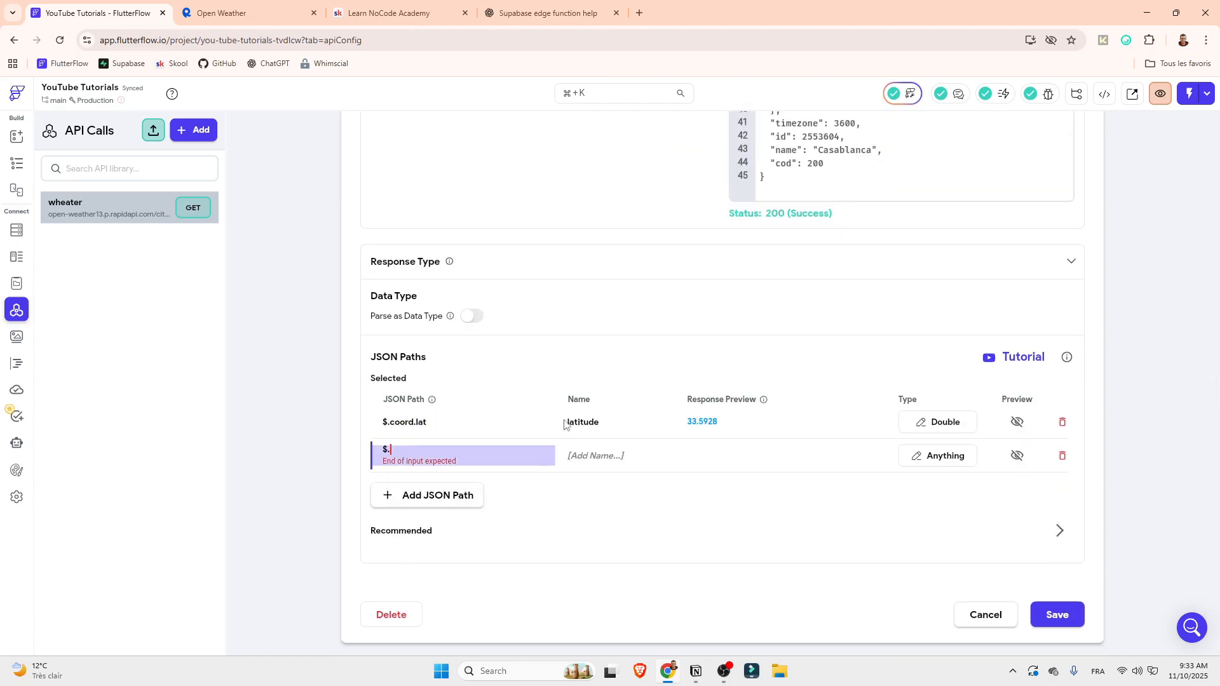
scroll(1217, 179, "up", 3)
scroll(992, 318, "up", 3)
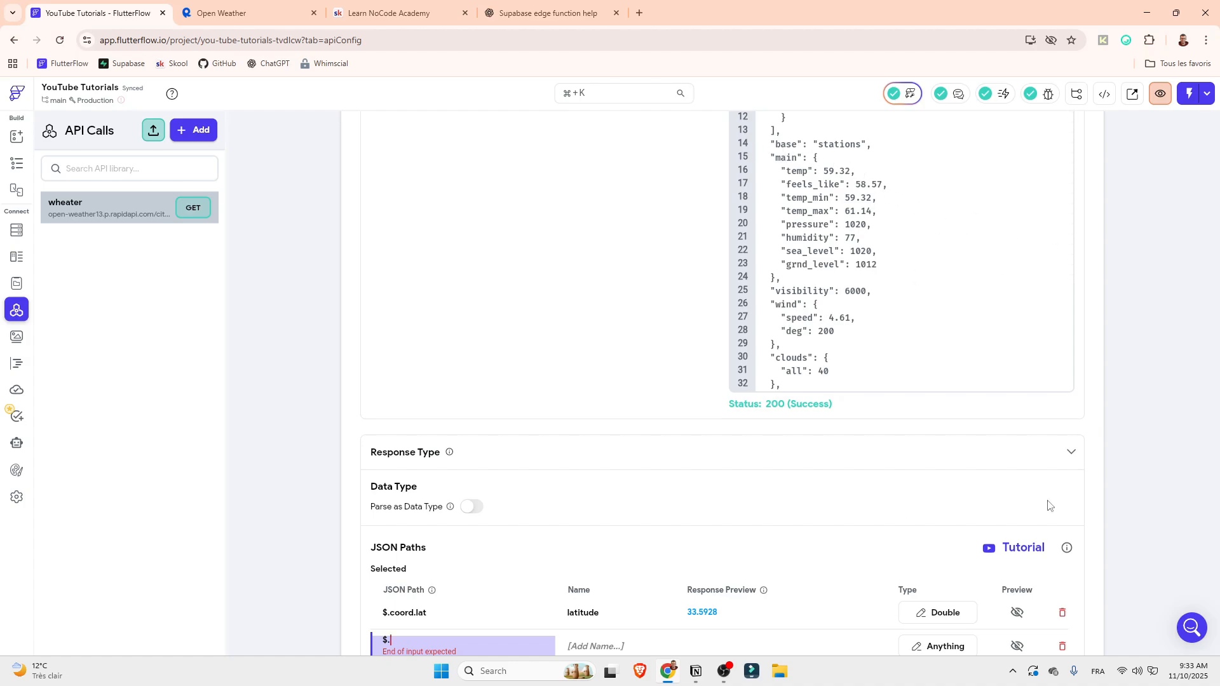
scroll(782, 505, "down", 2)
type("base")
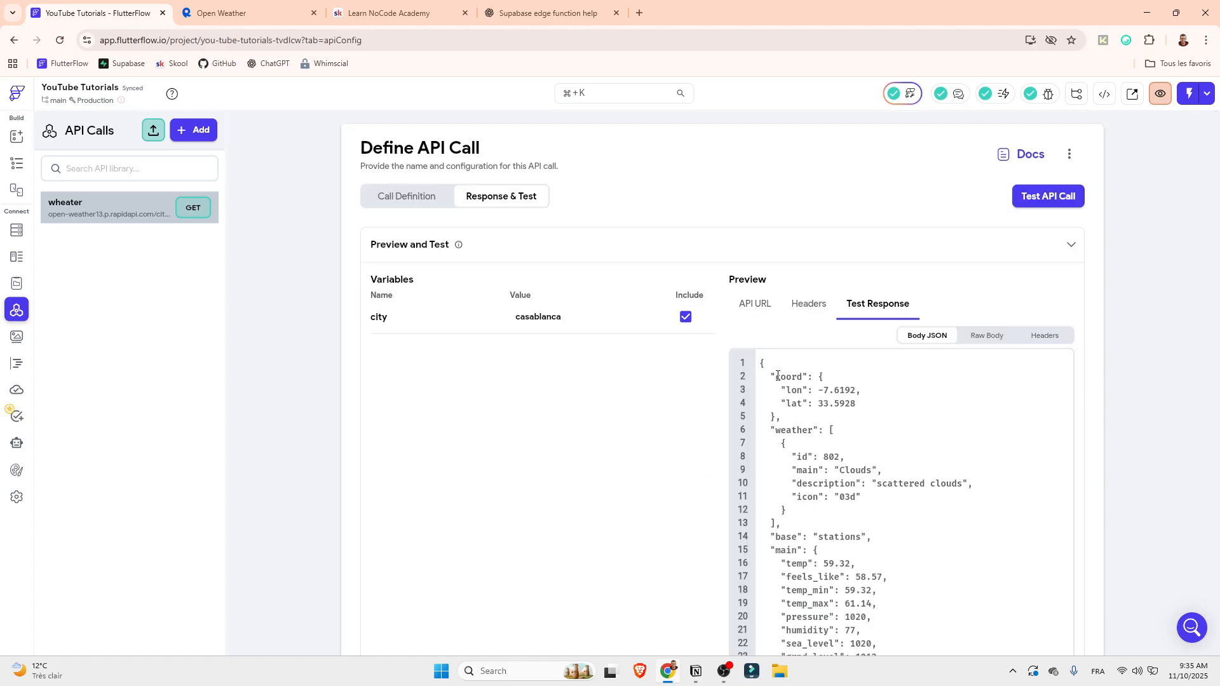
Compare the $.base path with the response's top-level keys and examine the structure of the weather array
left_click_drag(777, 376, 795, 424)
scroll(802, 399, "down", 10)
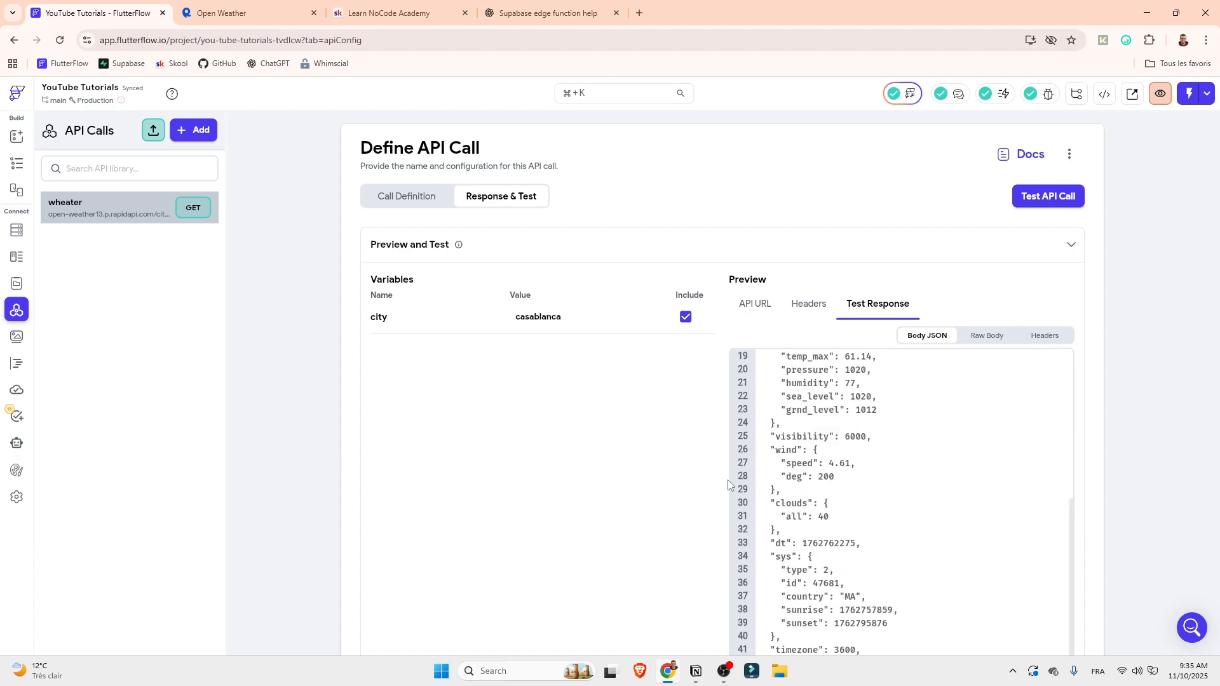
scroll(394, 598, "down", 1)
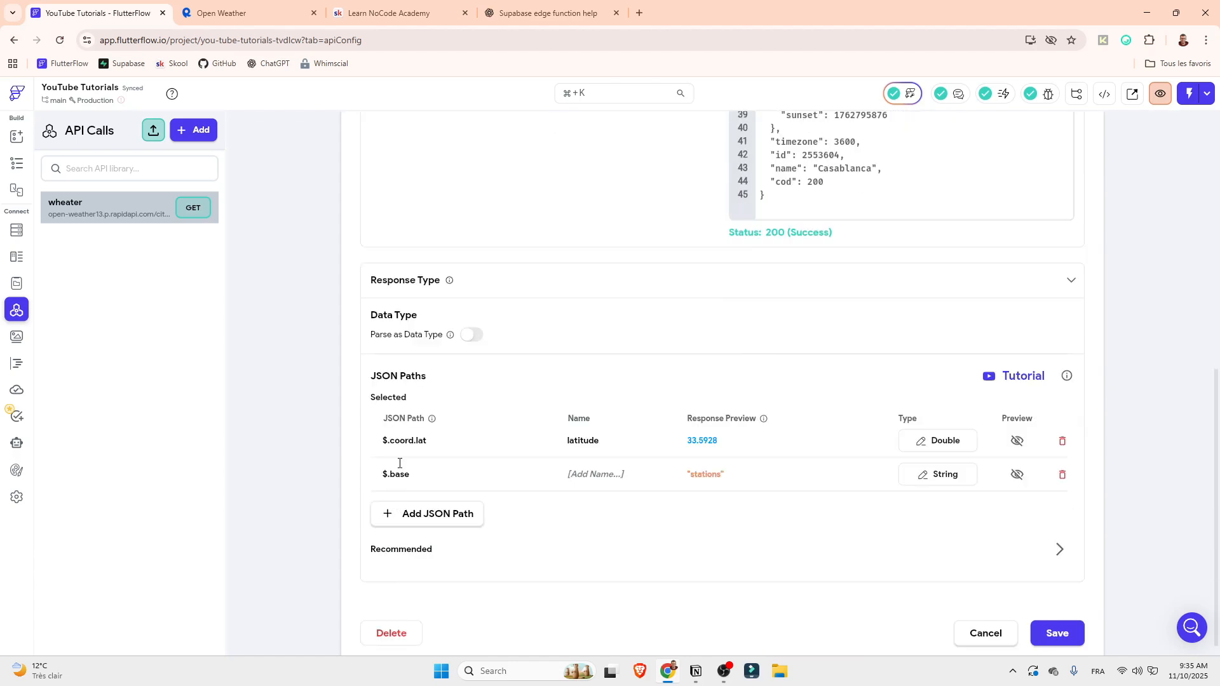
left_click_drag(409, 480, 389, 477)
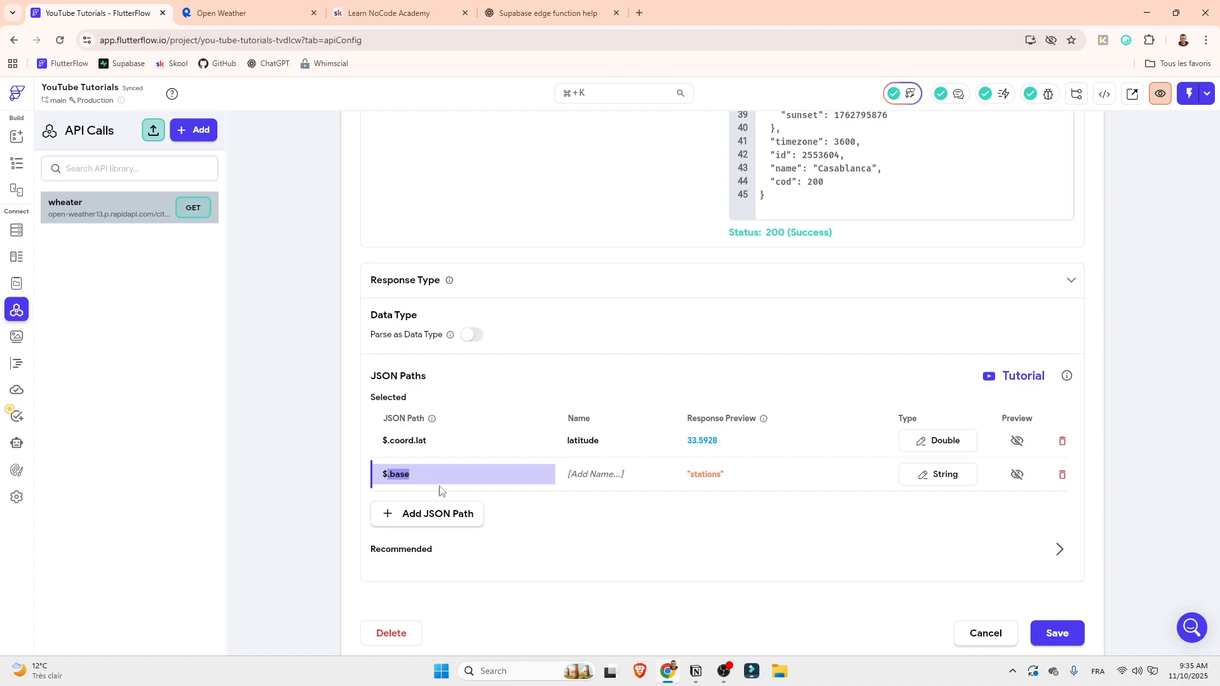
scroll(1001, 236, "up", 10)
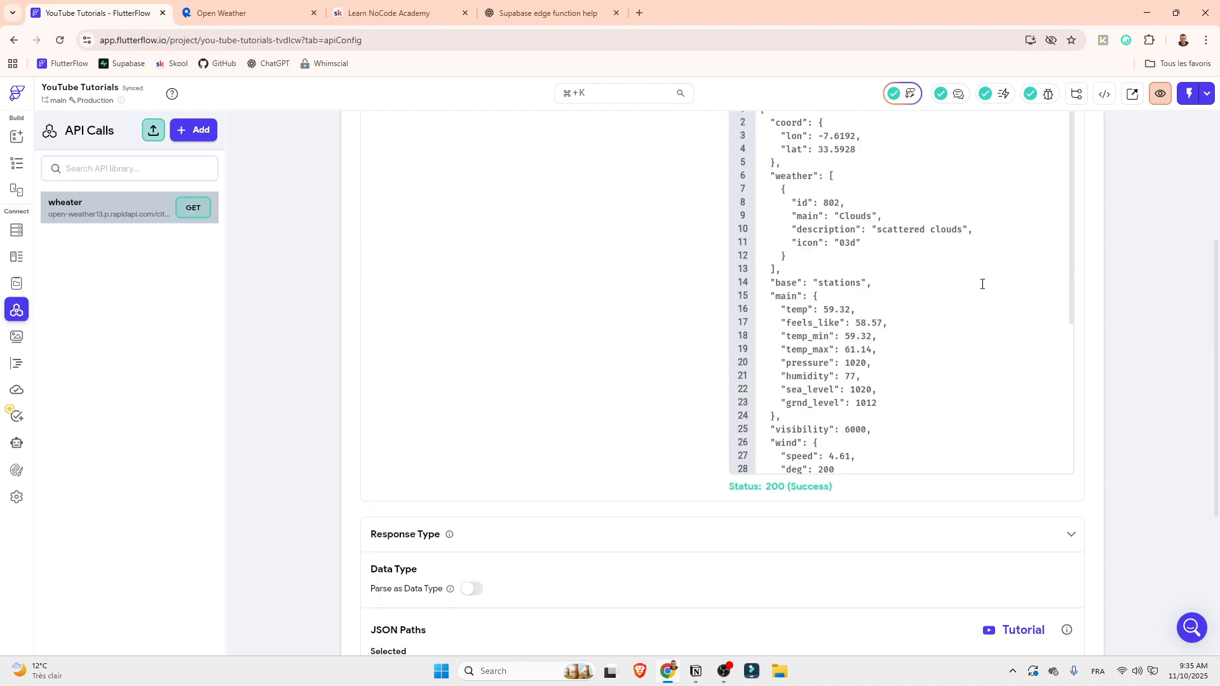
scroll(979, 286, "up", 1)
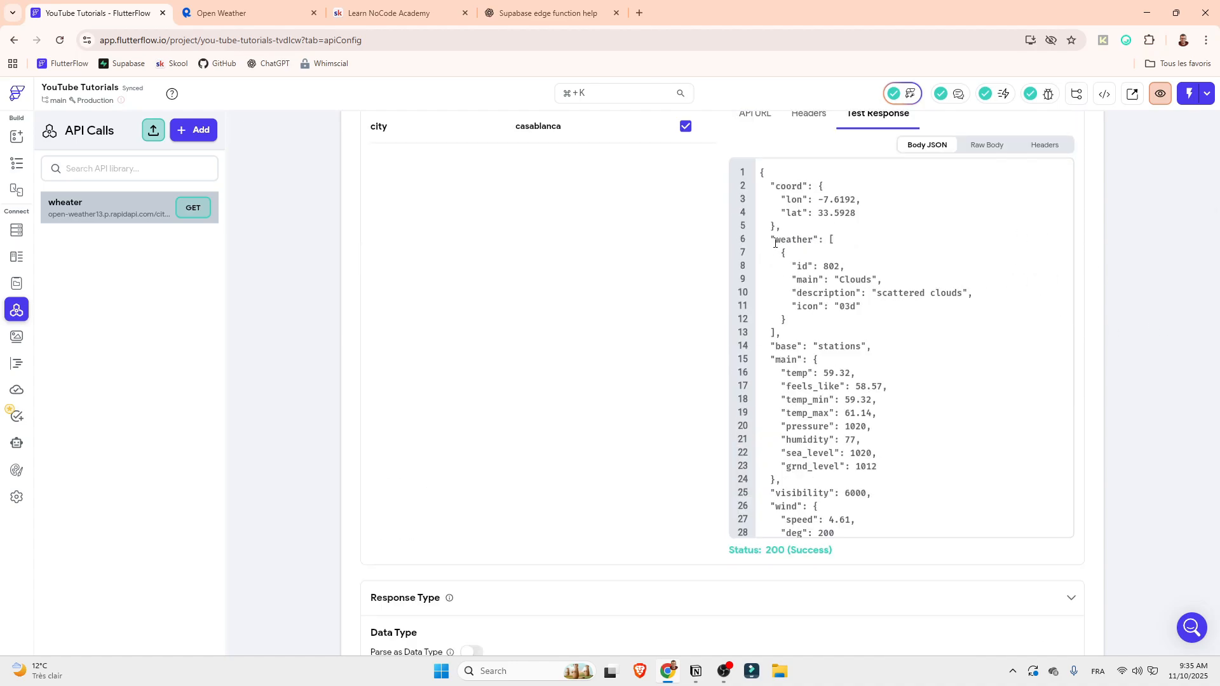
left_click_drag(775, 242, 776, 334)
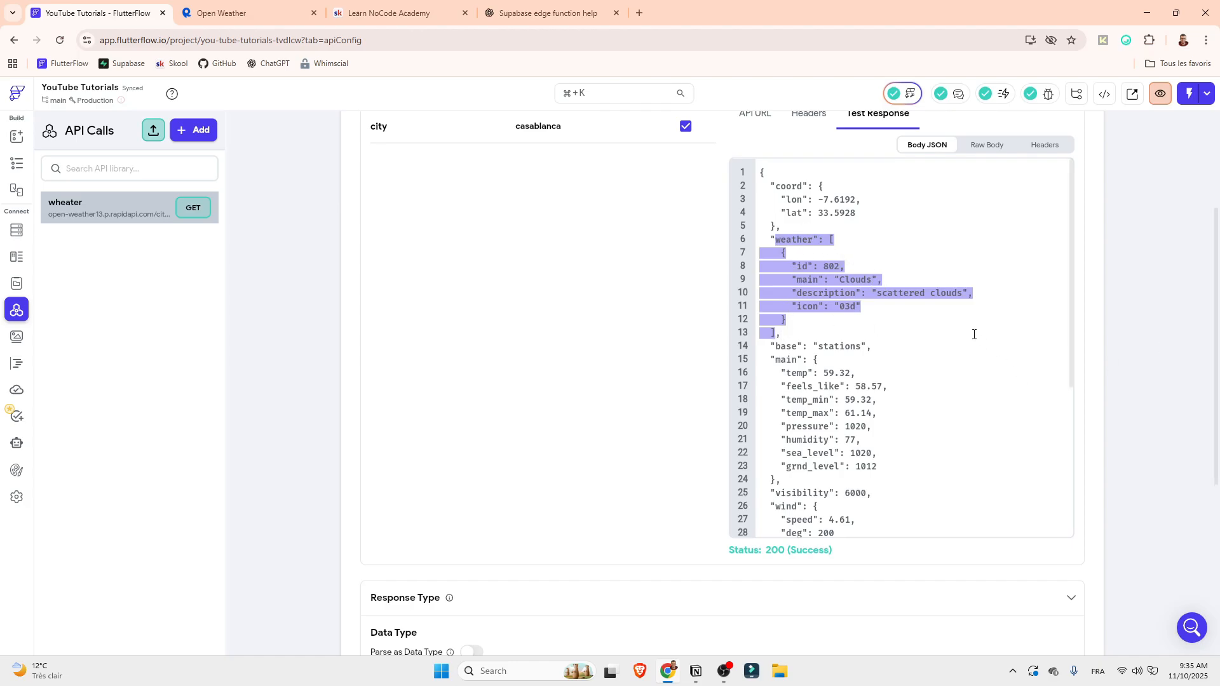
Add a third JSON path for the response's weather array with the expression $.weather
scroll(975, 335, "down", 8)
left_click(393, 580)
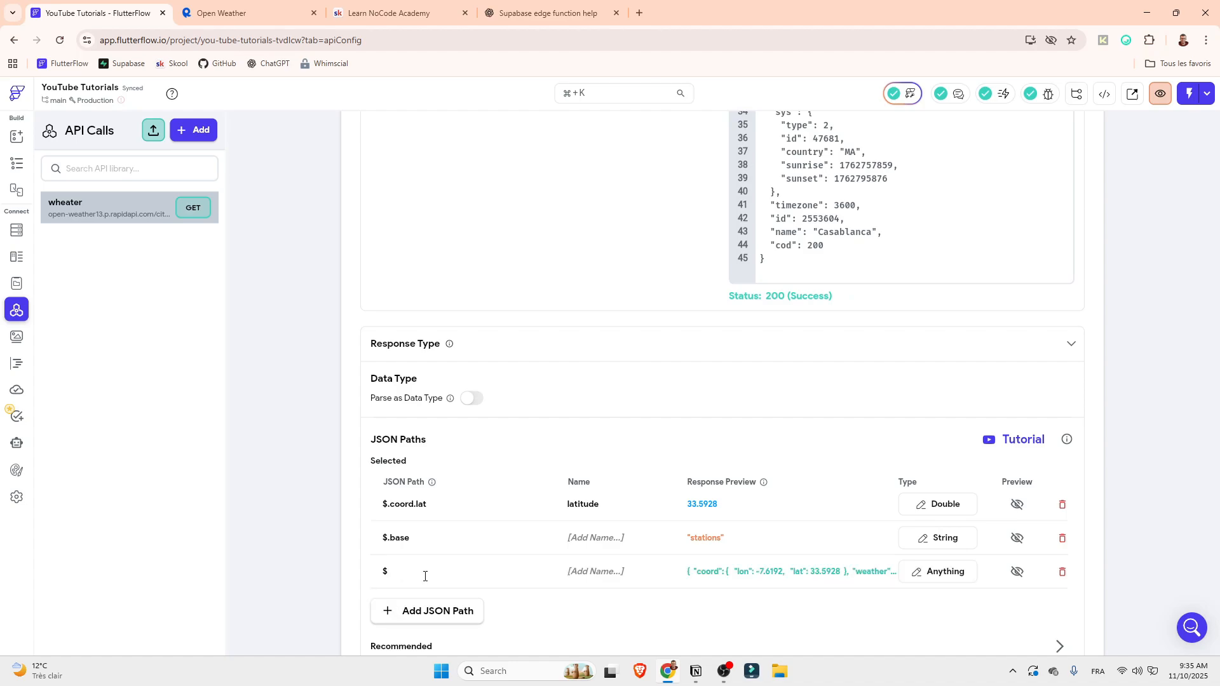
left_click(424, 577)
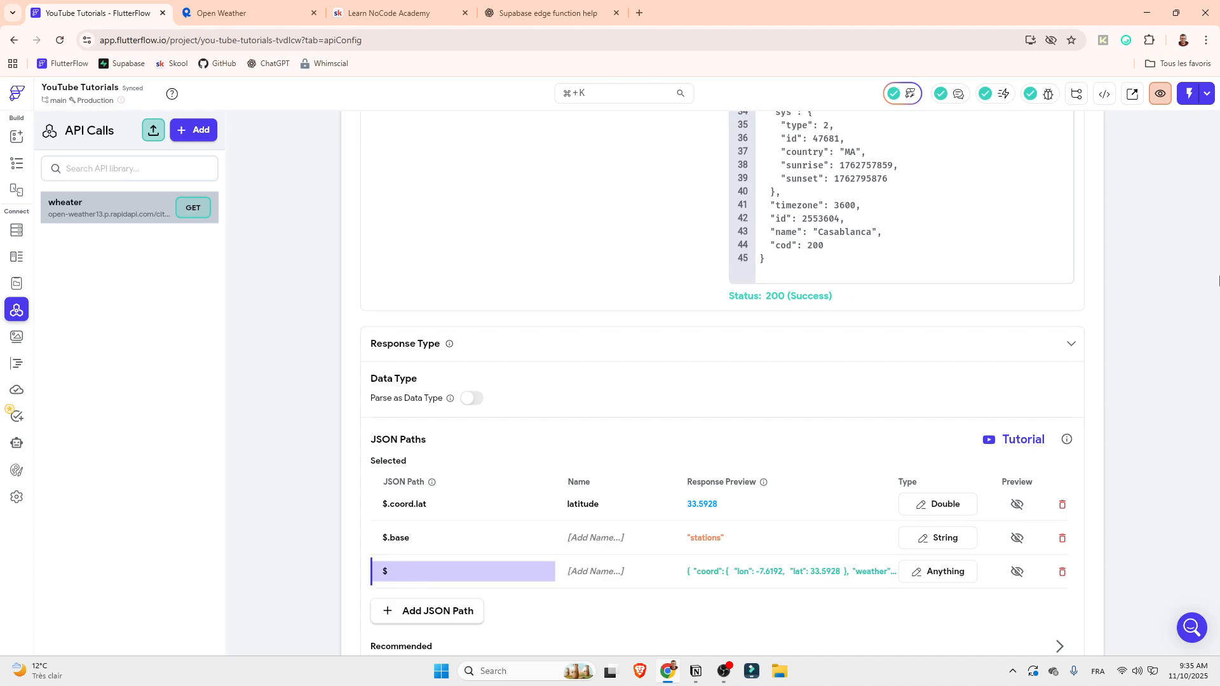
scroll(912, 258, "up", 10)
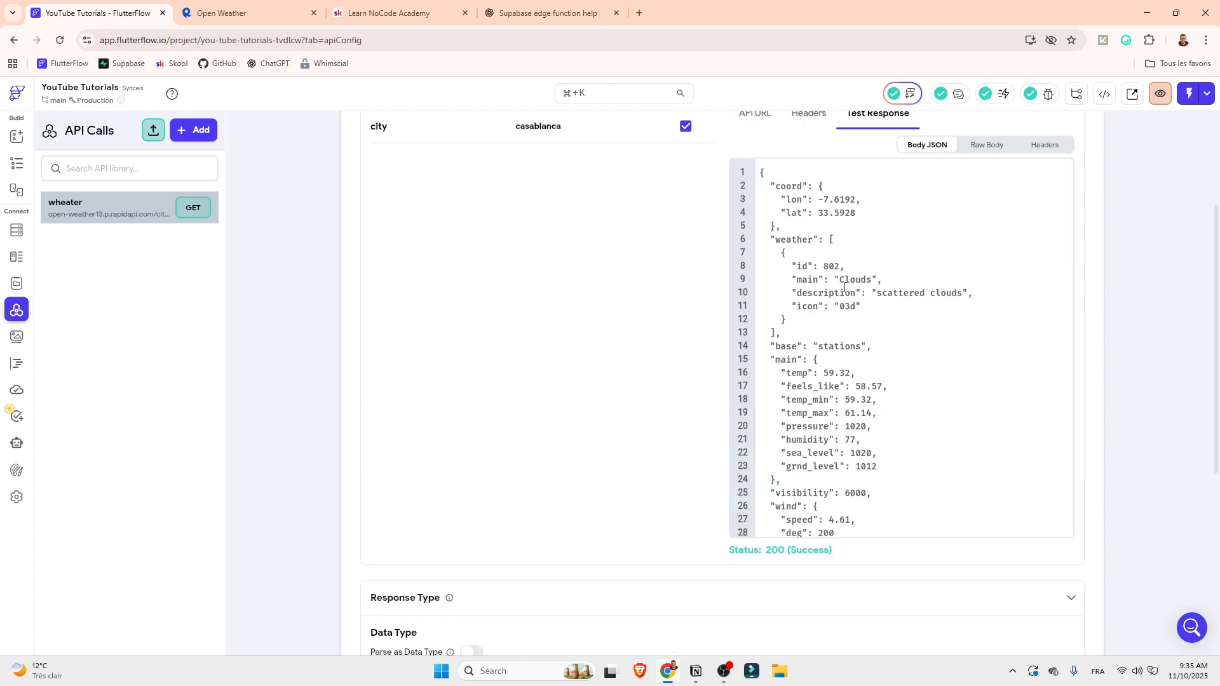
scroll(1065, 324, "down", 10)
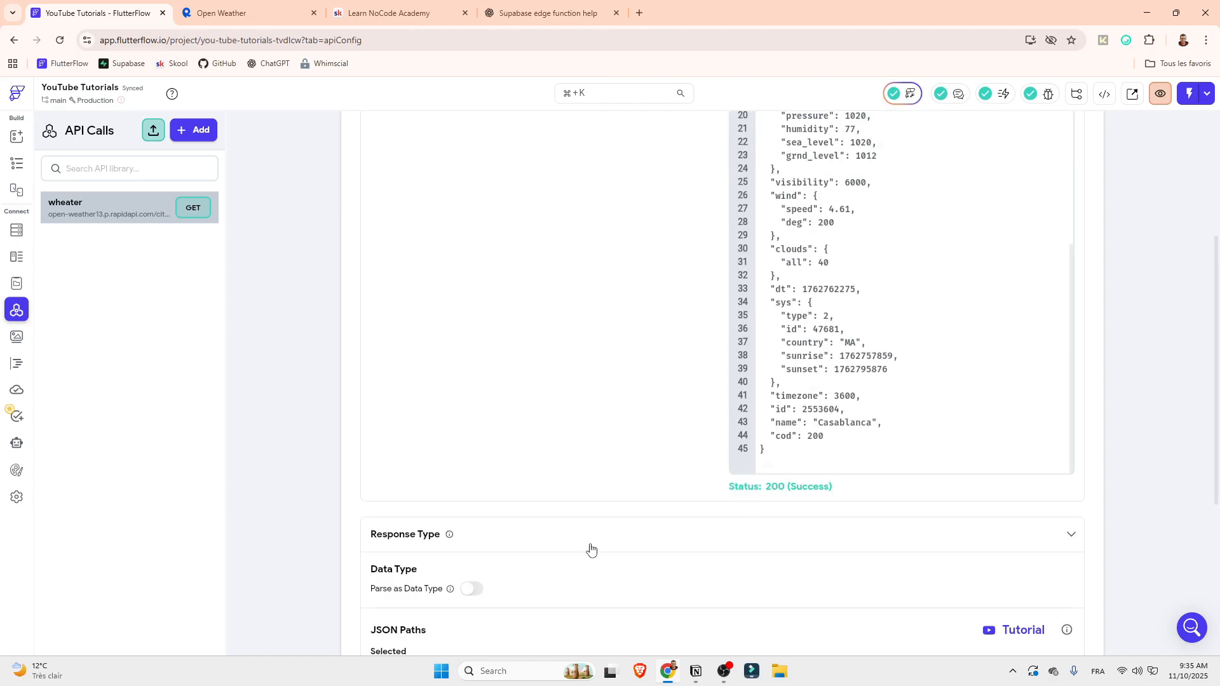
type(".")
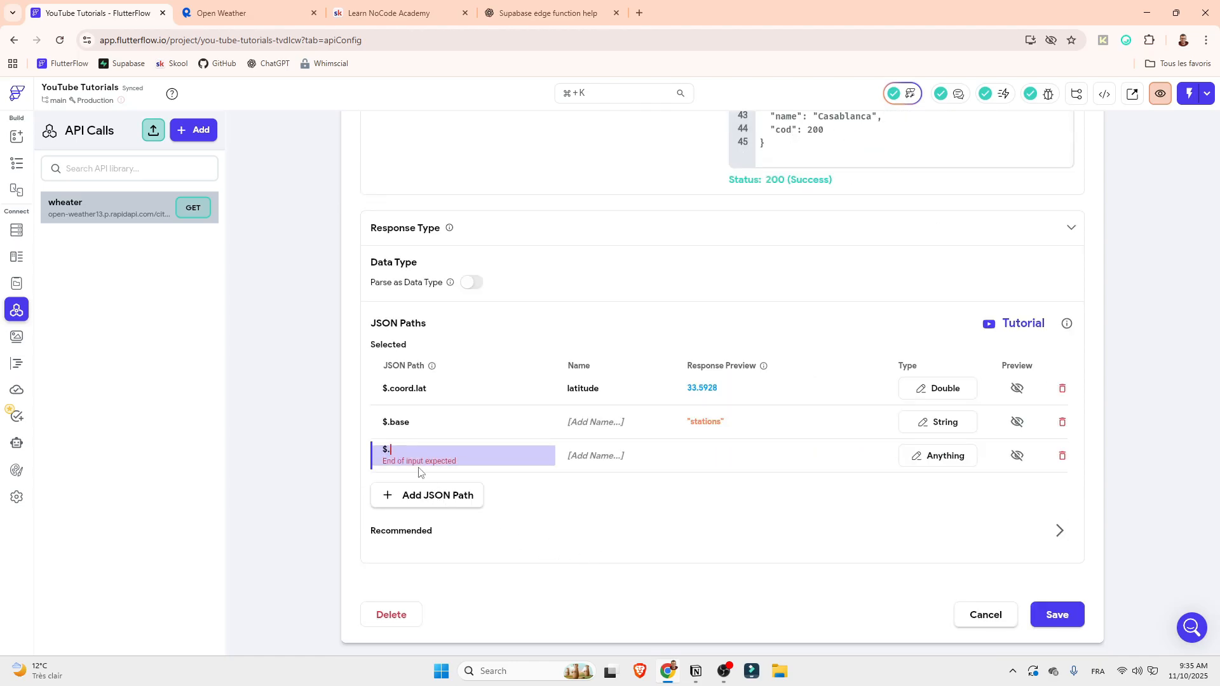
type("weather")
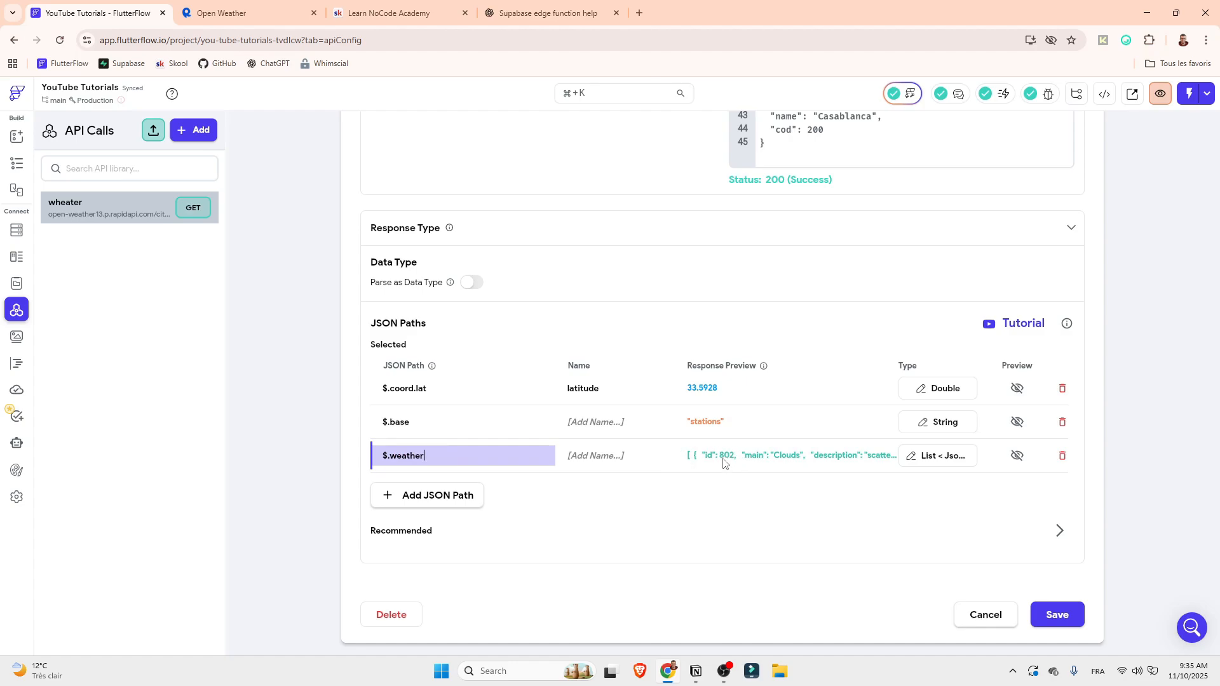
Turn off Is List for the $.weather path's Json type and reopen its expression for editing
left_click(689, 461)
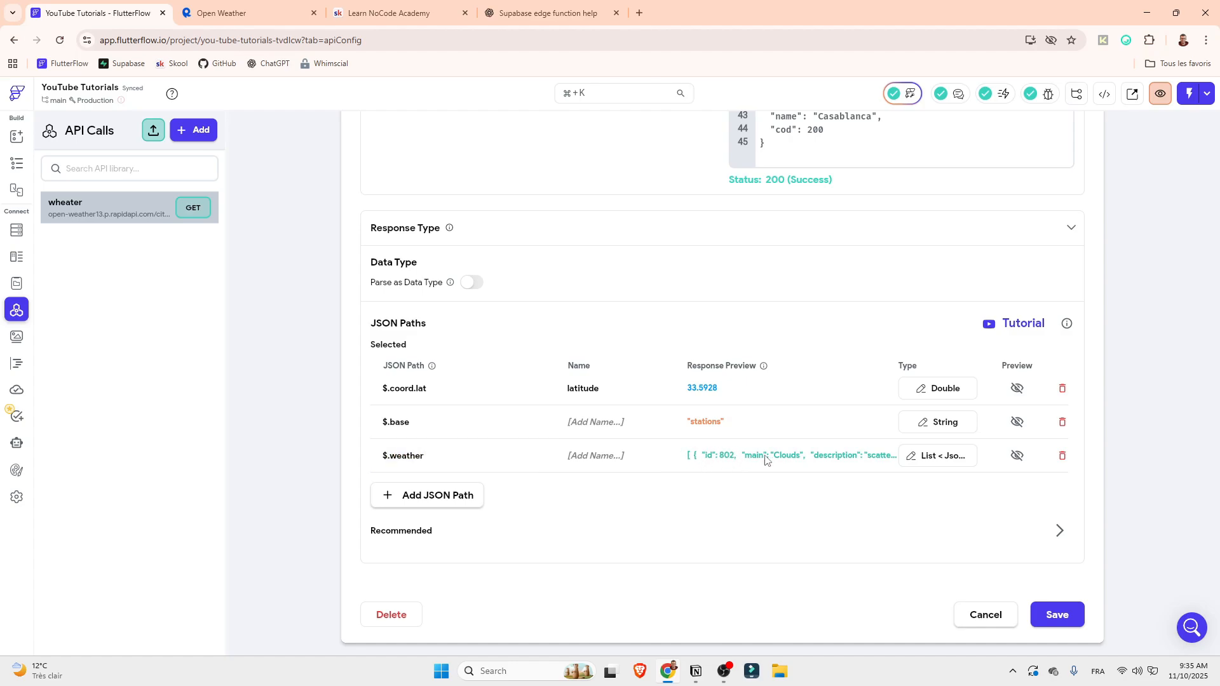
left_click(925, 456)
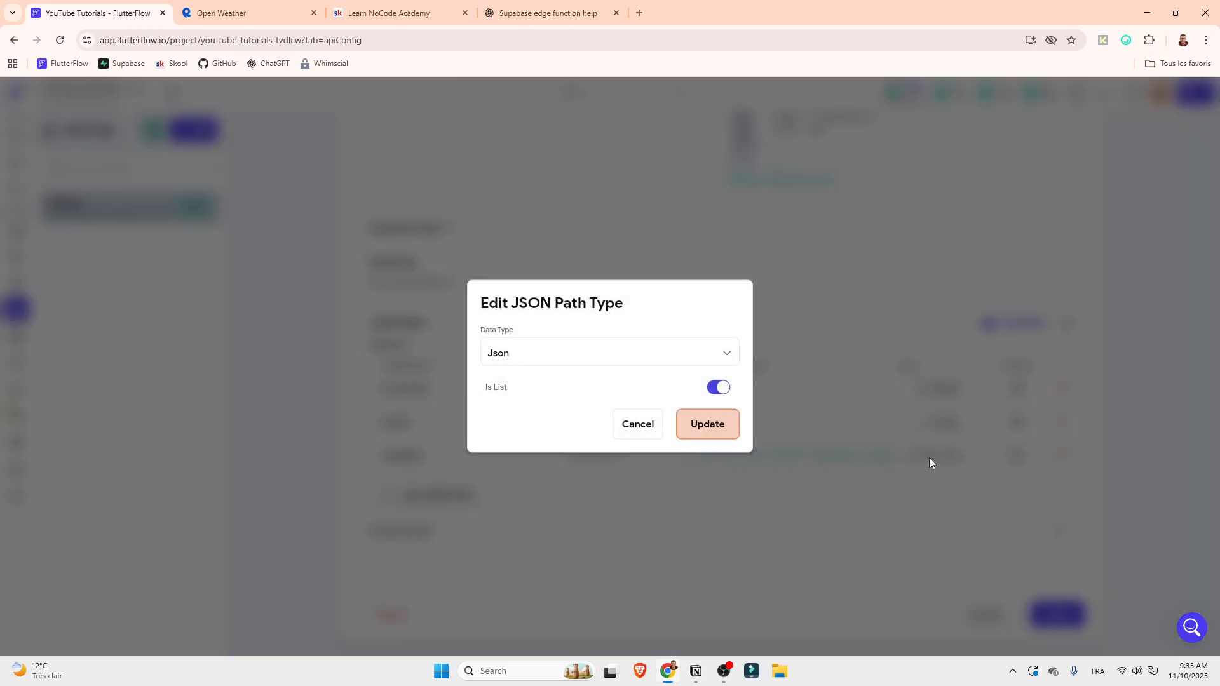
left_click(721, 388)
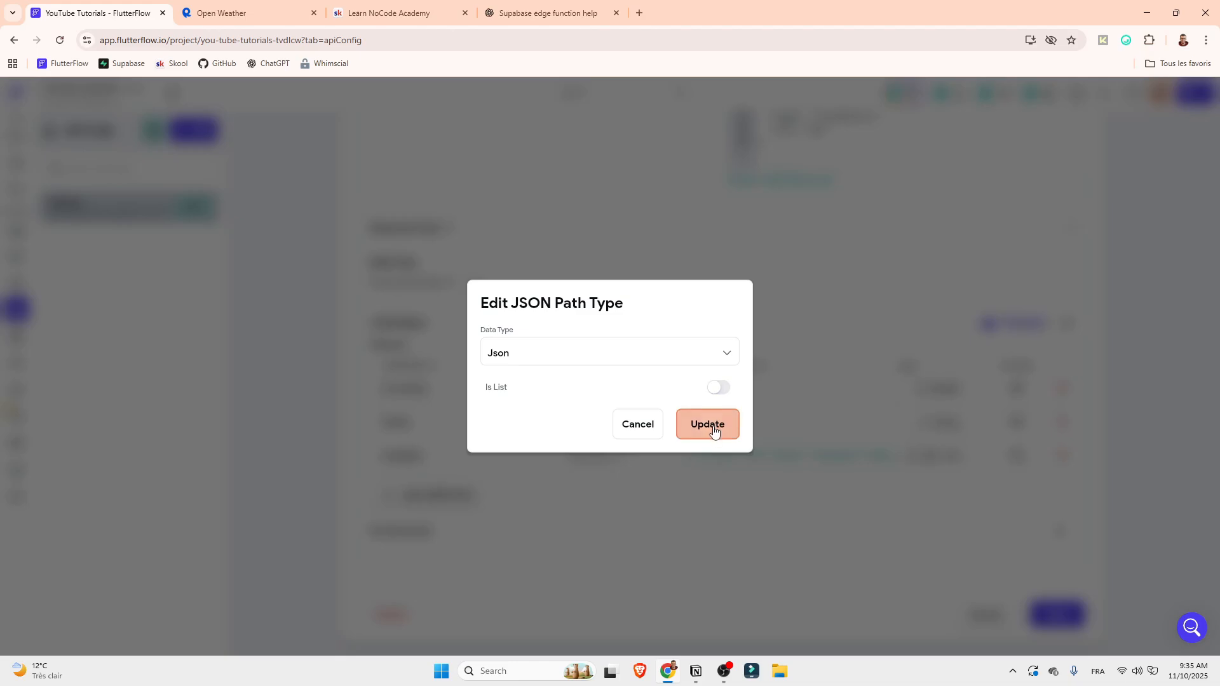
left_click(712, 426)
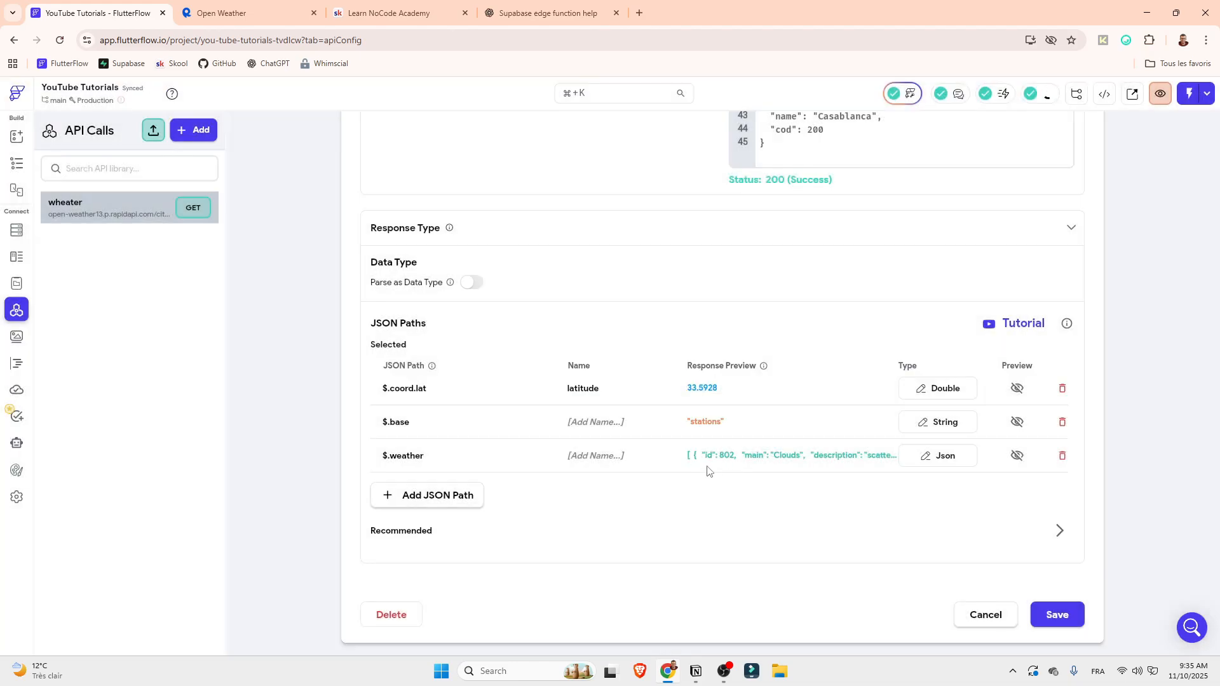
left_click(524, 446)
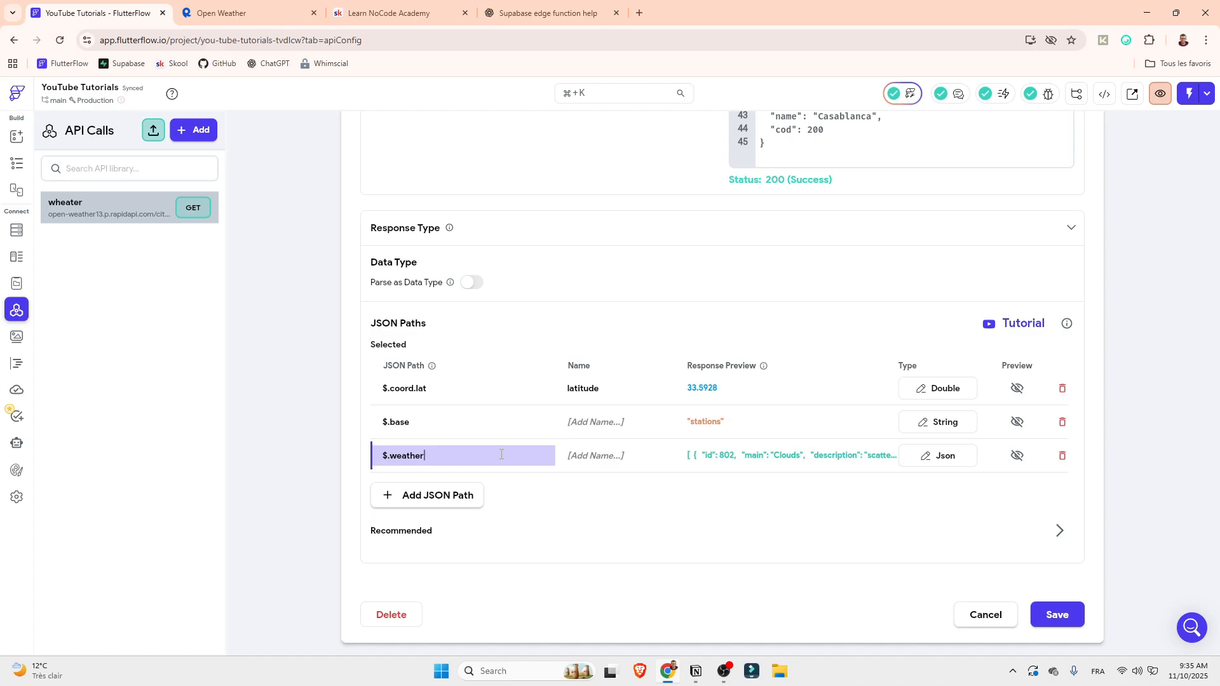
Extend the third JSON path's expression to $.weather[:]
type("[")
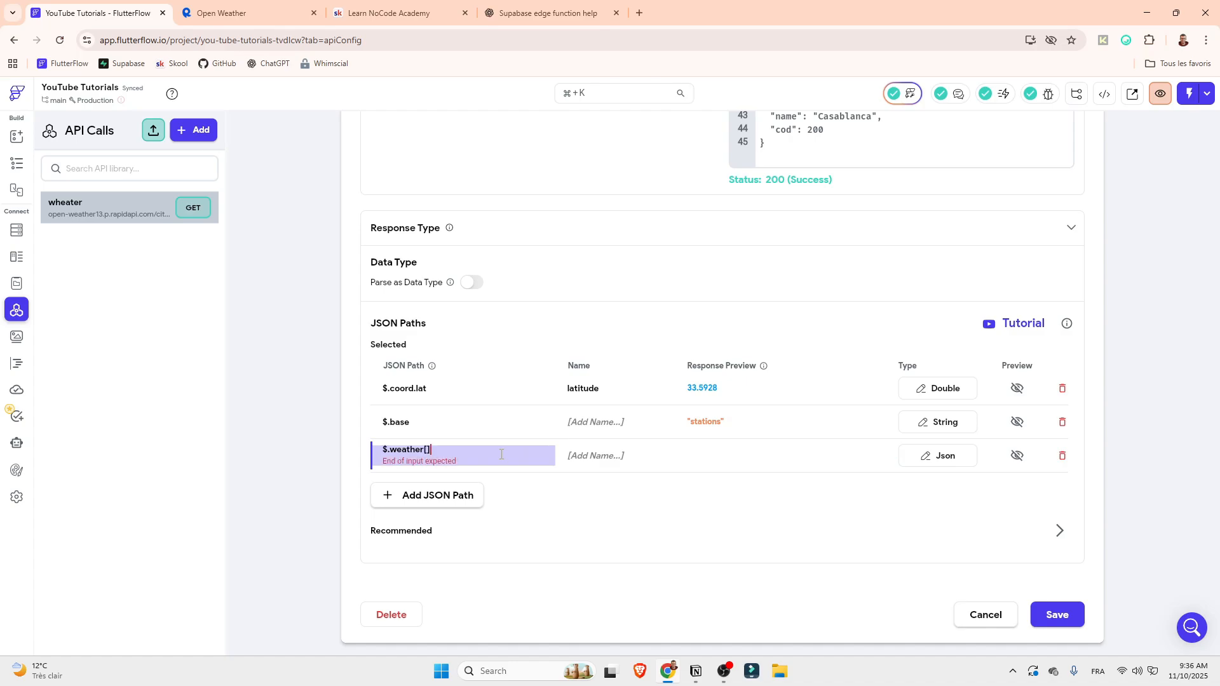
type(":")
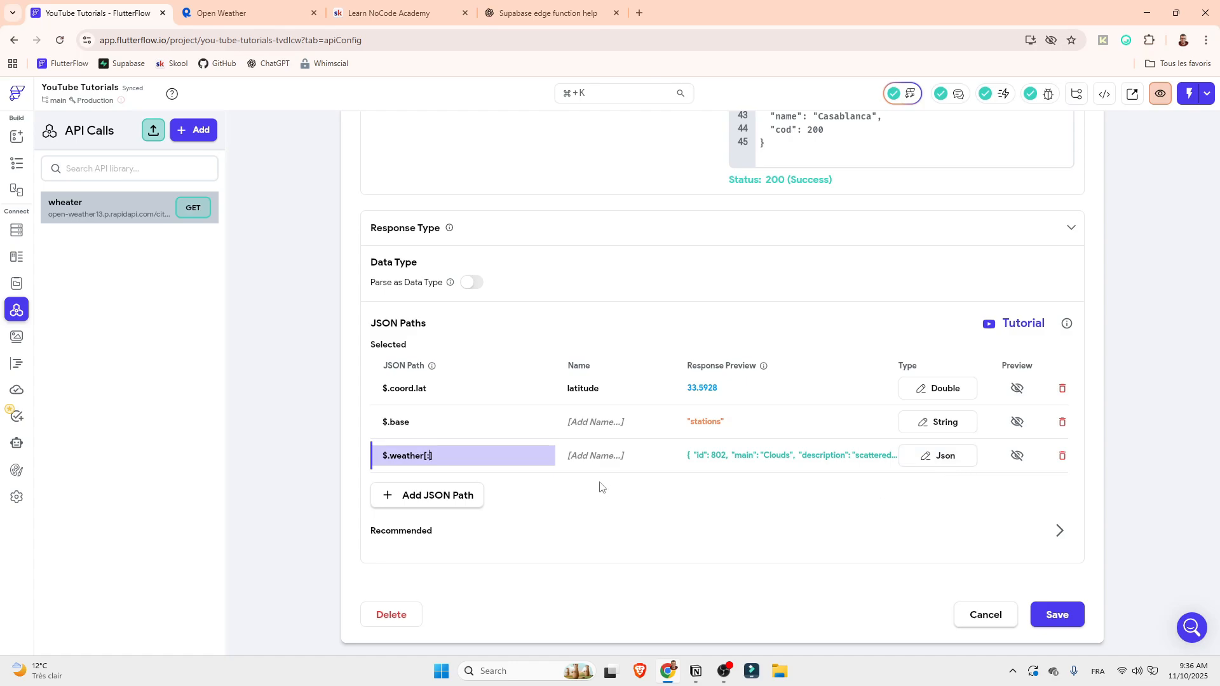
left_click_drag(443, 463, 425, 463)
key("Tab")
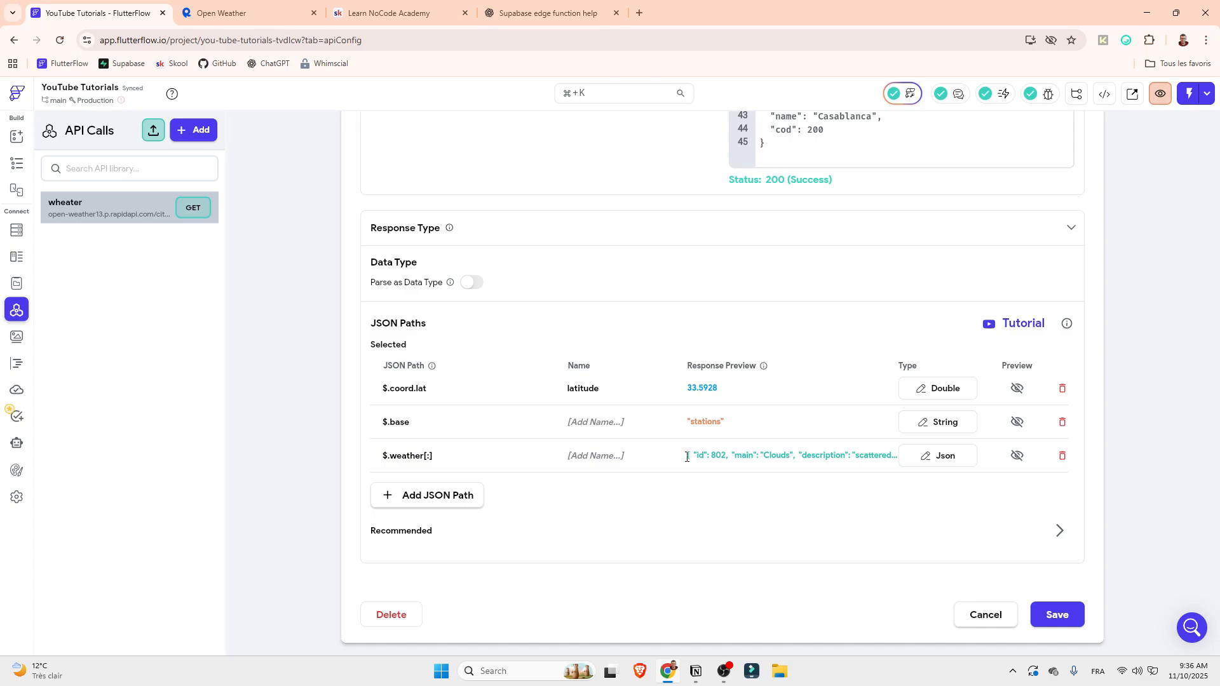
left_click(722, 459)
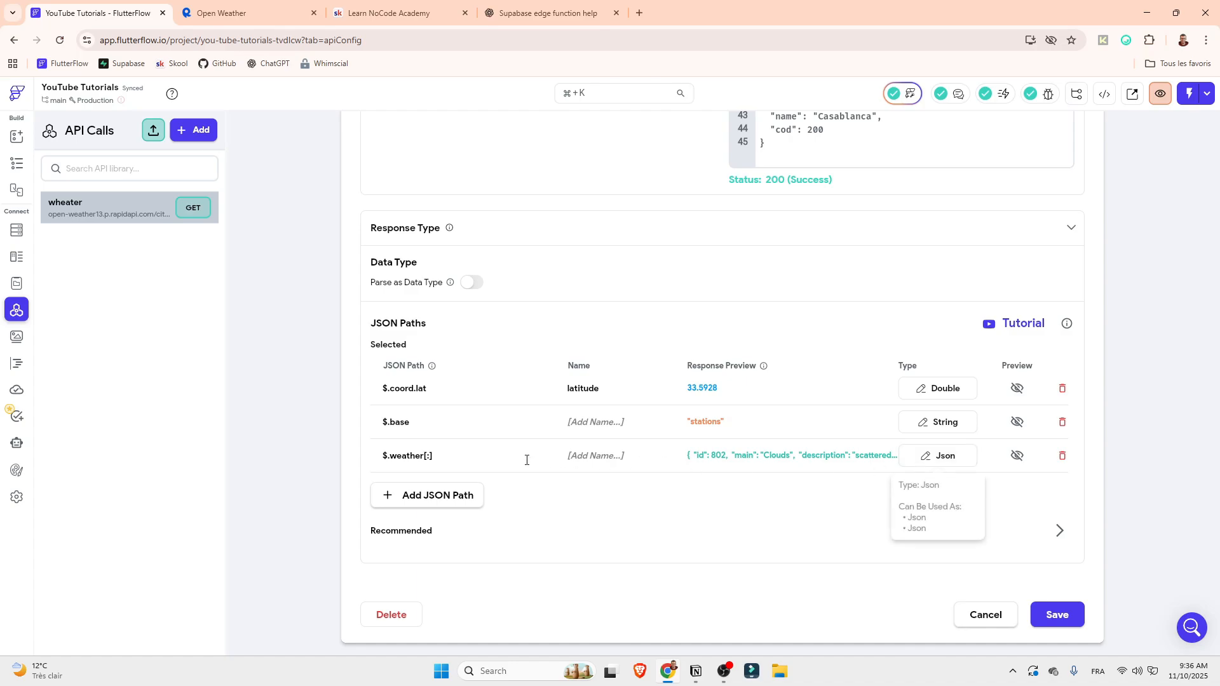
Change the third JSON path's expression to $.weather[0]
left_click(429, 457)
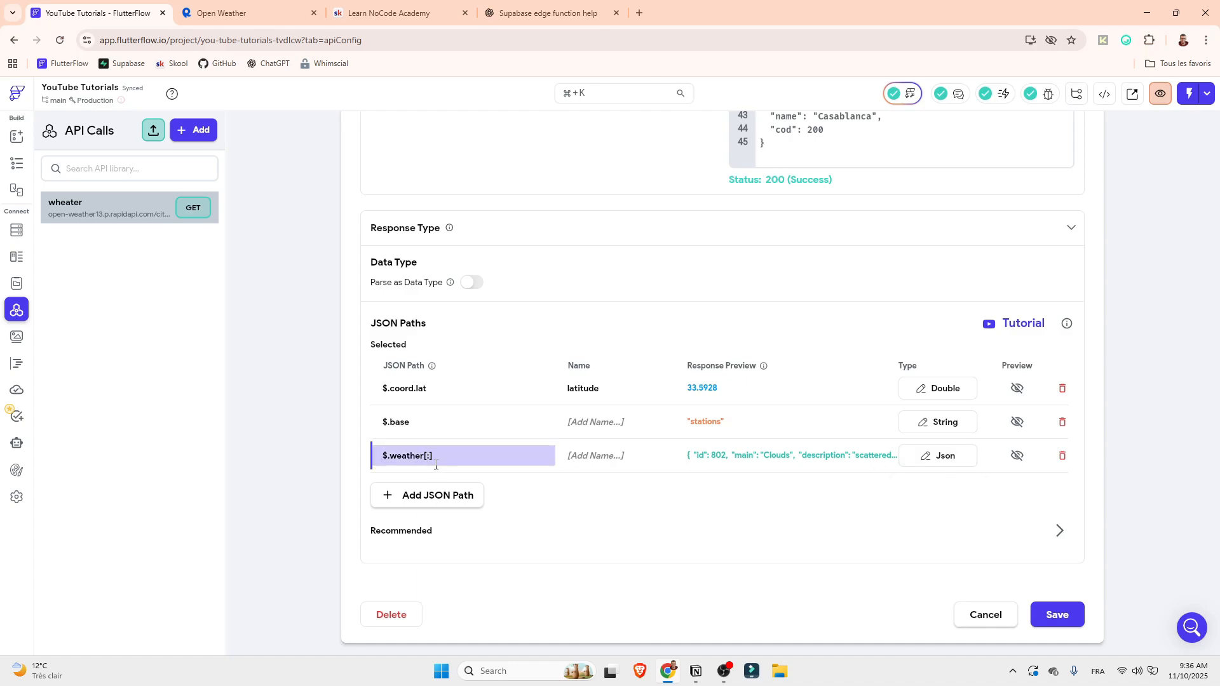
key("BackSpace")
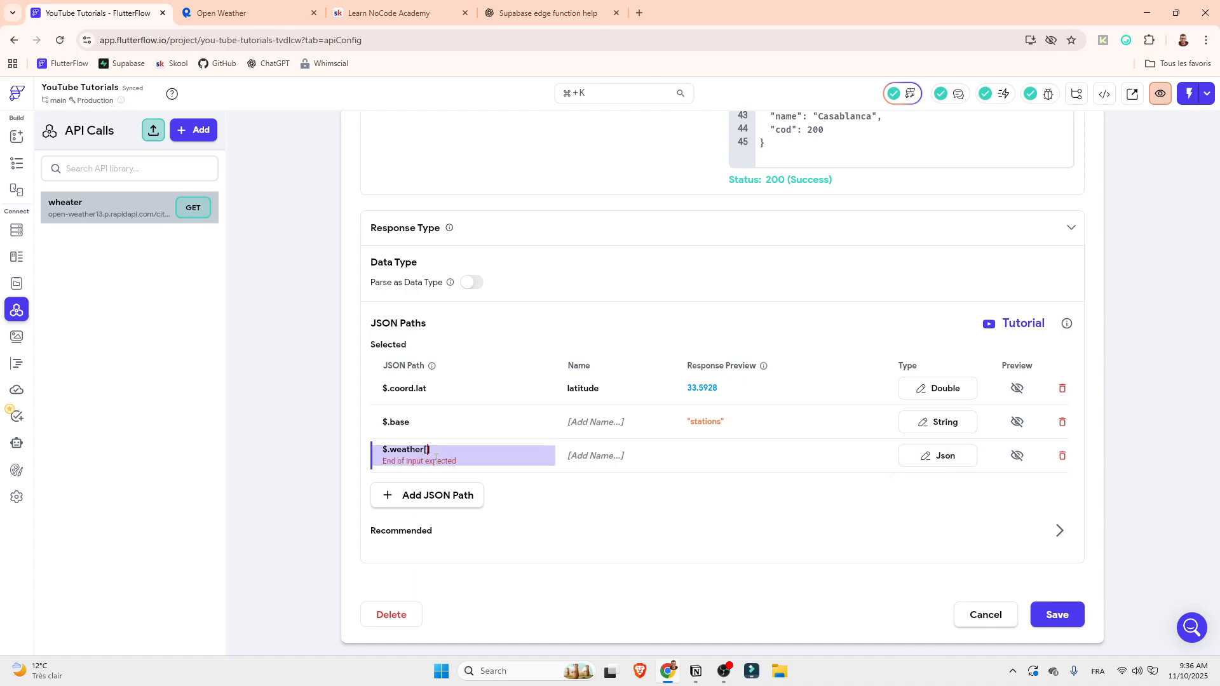
type("0")
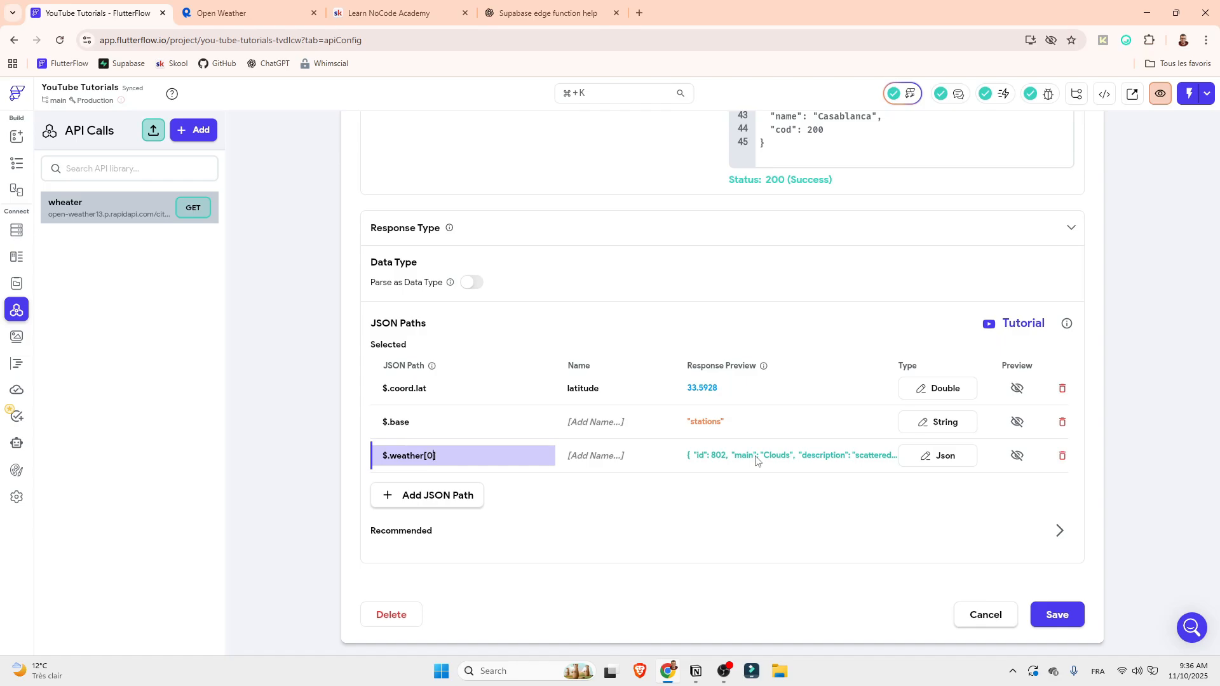
Try index 1 in the weather path and compare it with the objects in the test response's weather array
key("BackSpace")
type("1")
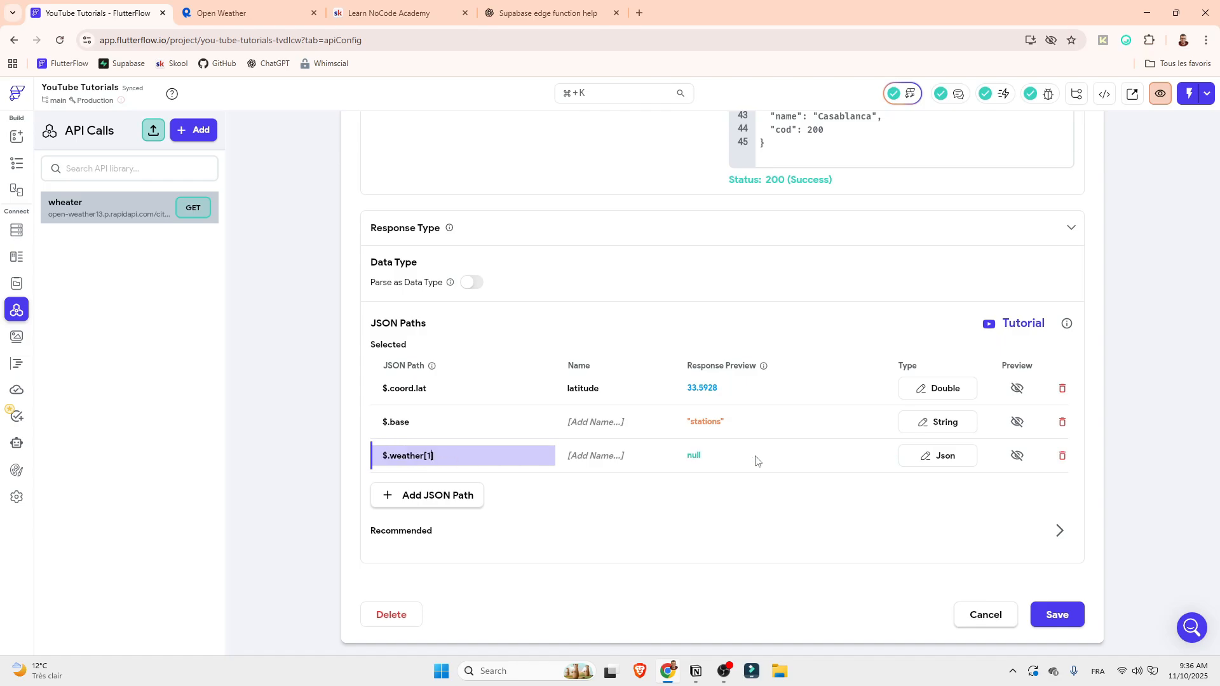
scroll(992, 150, "up", 12)
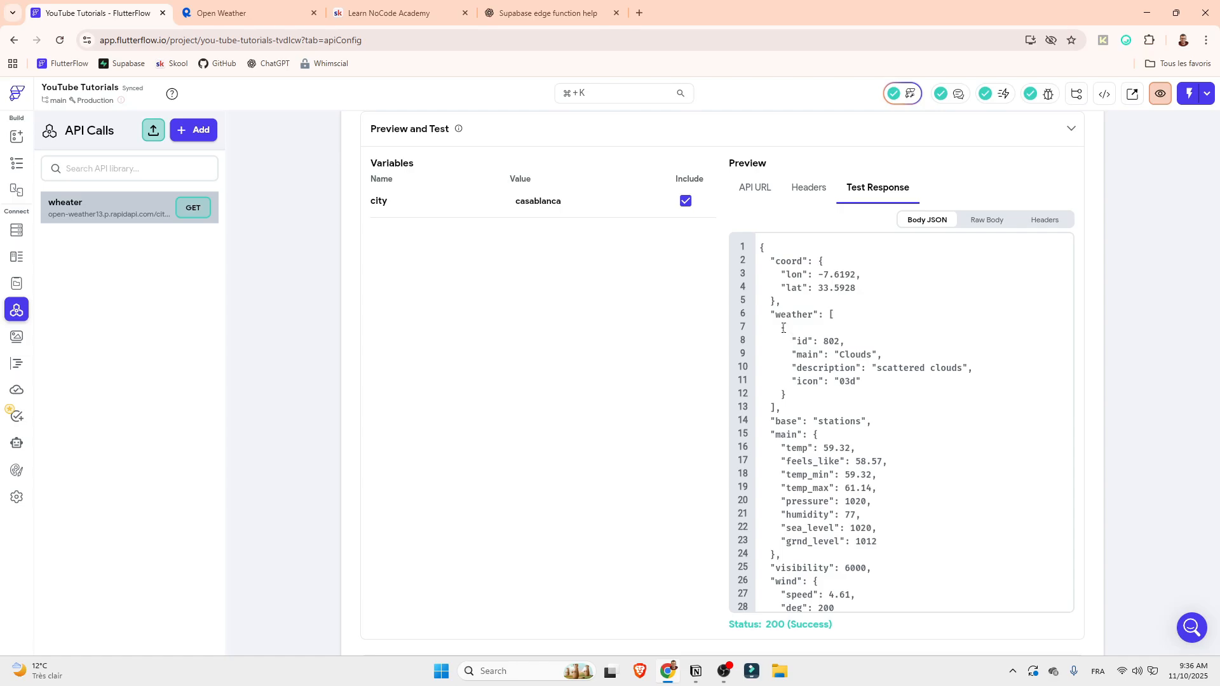
left_click_drag(784, 328, 786, 395)
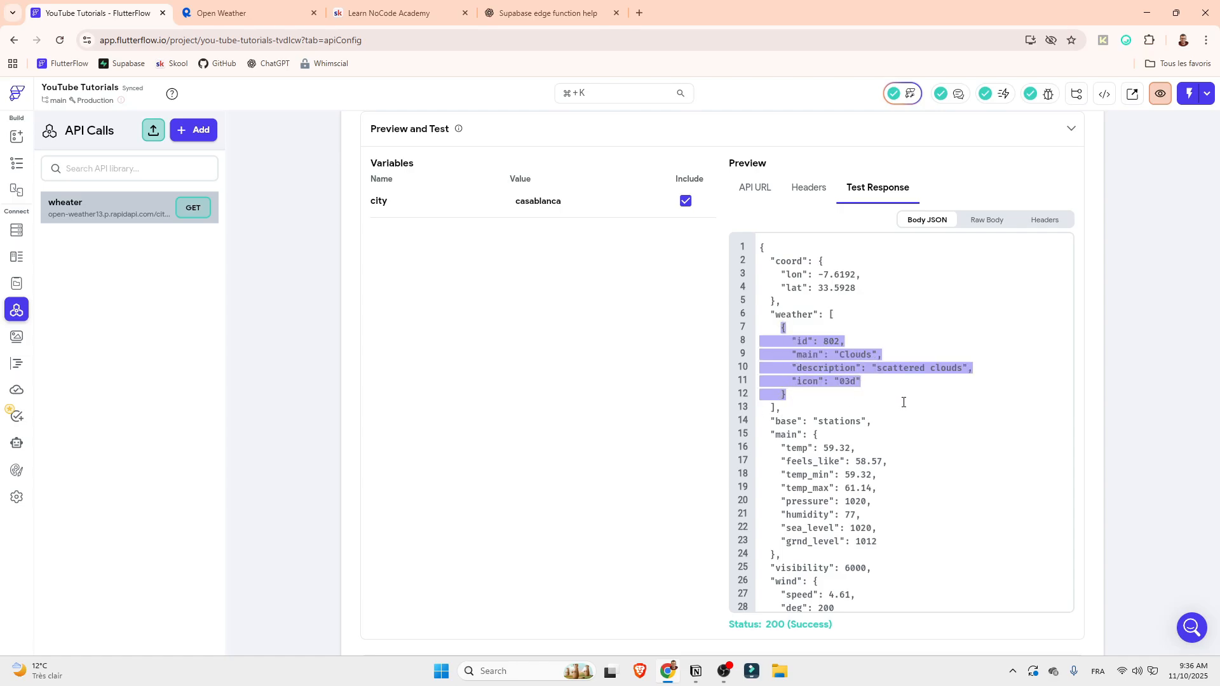
scroll(904, 402, "down", 10)
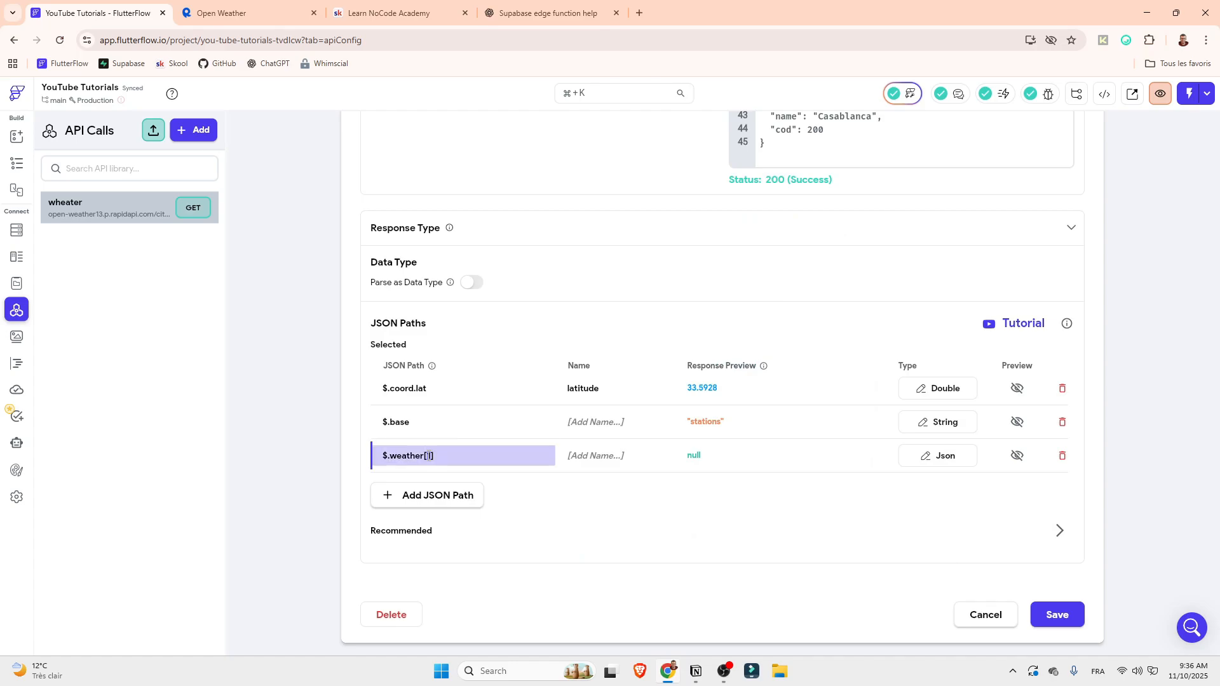
Set the third JSON path's expression to $.weather[0].description
type("0]")
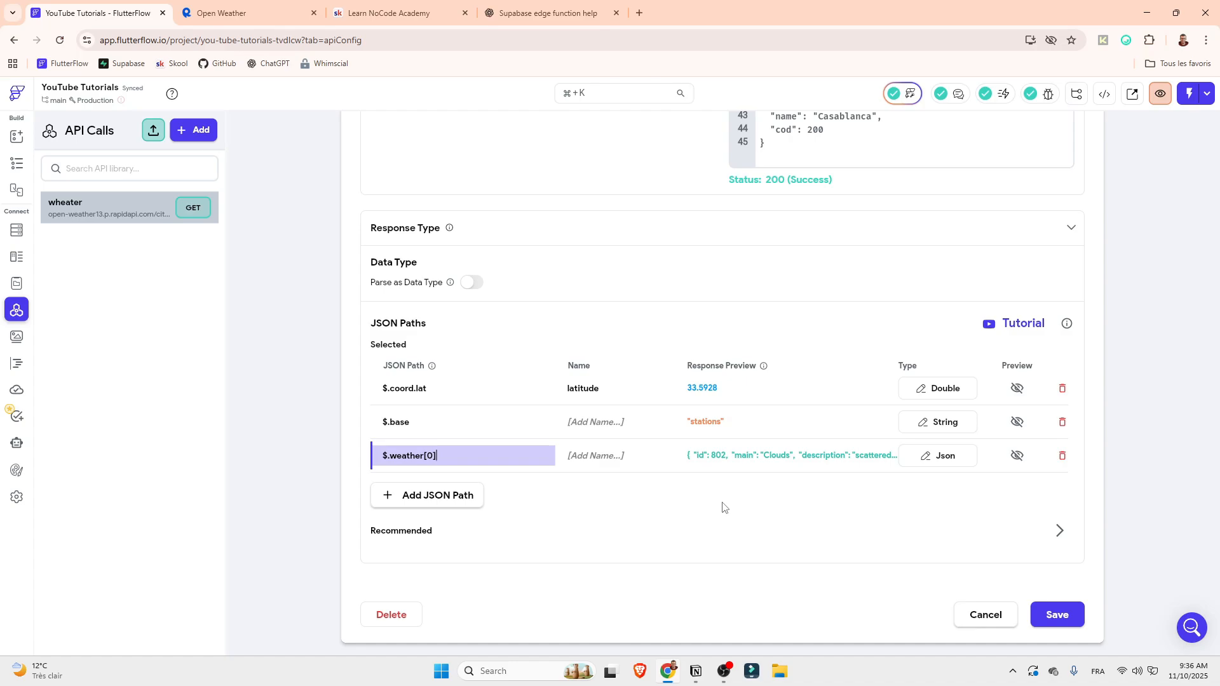
type(".desc")
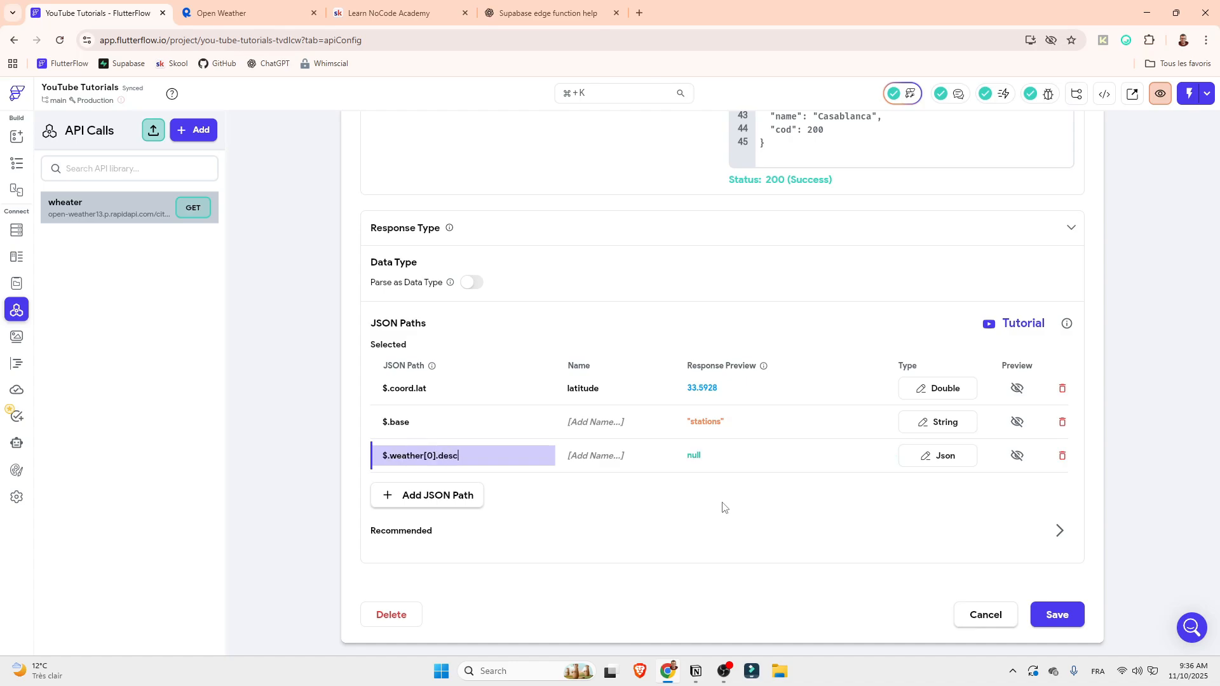
type("ription")
Name the $.base path base and the $.weather[0].description path description
left_click(577, 422)
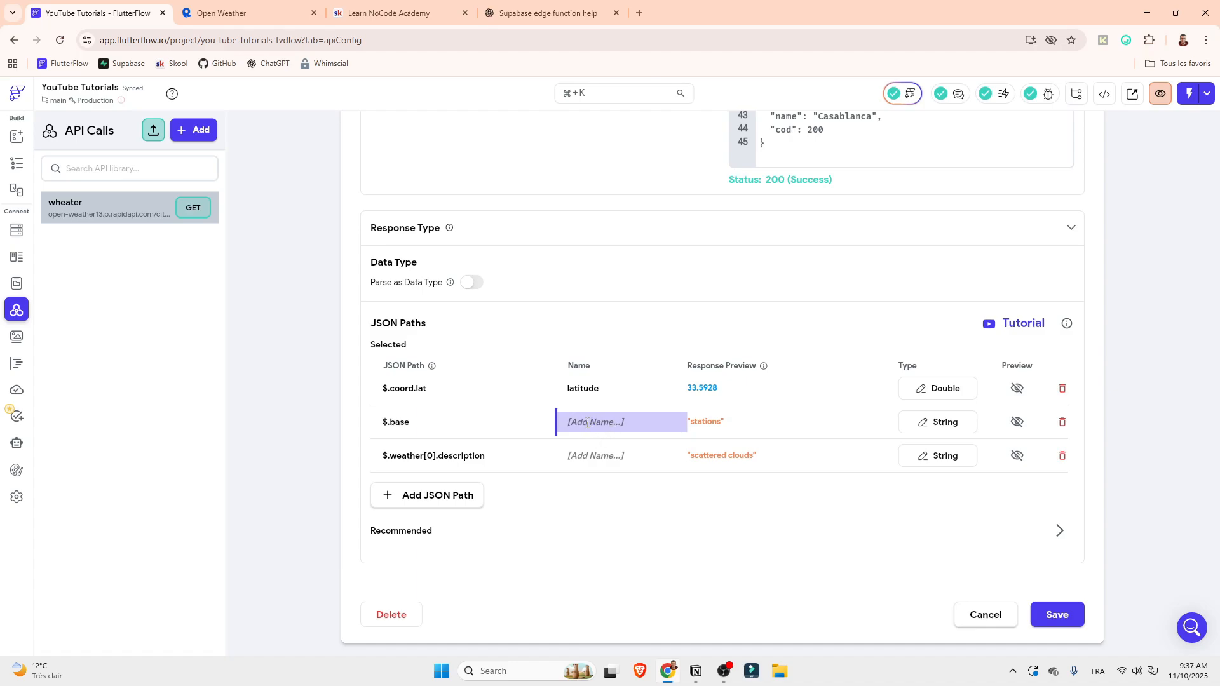
type("base")
left_click(587, 453)
type("descr")
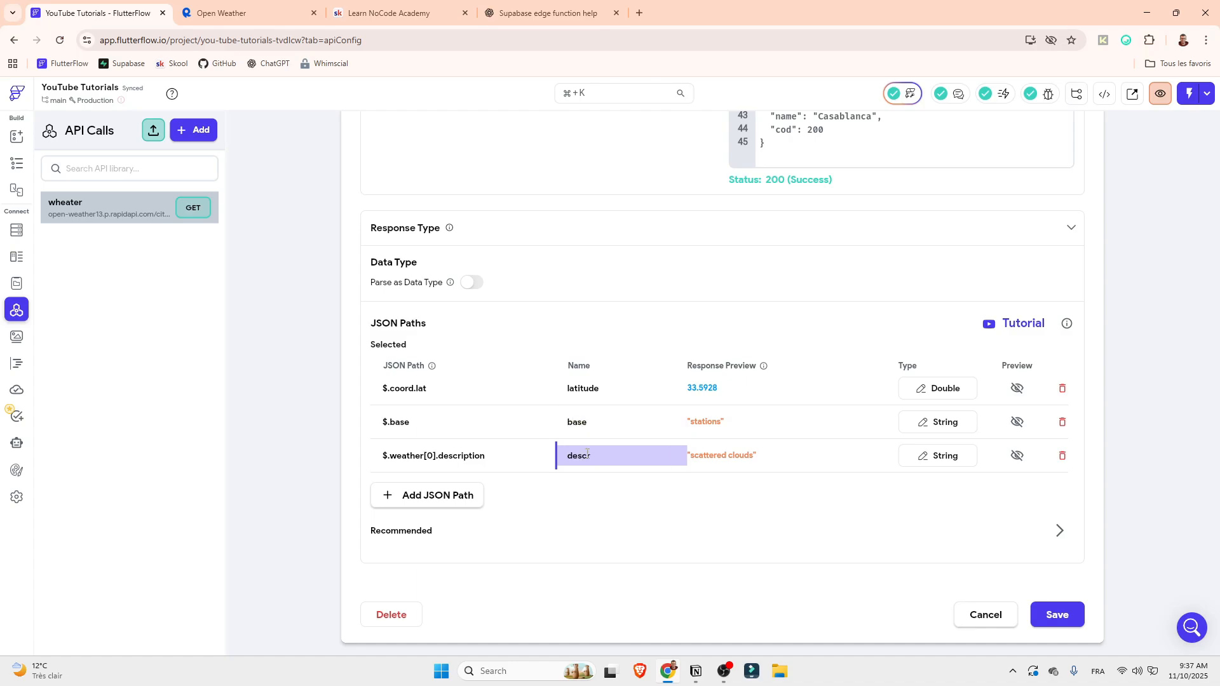
type("iption")
left_click(665, 324)
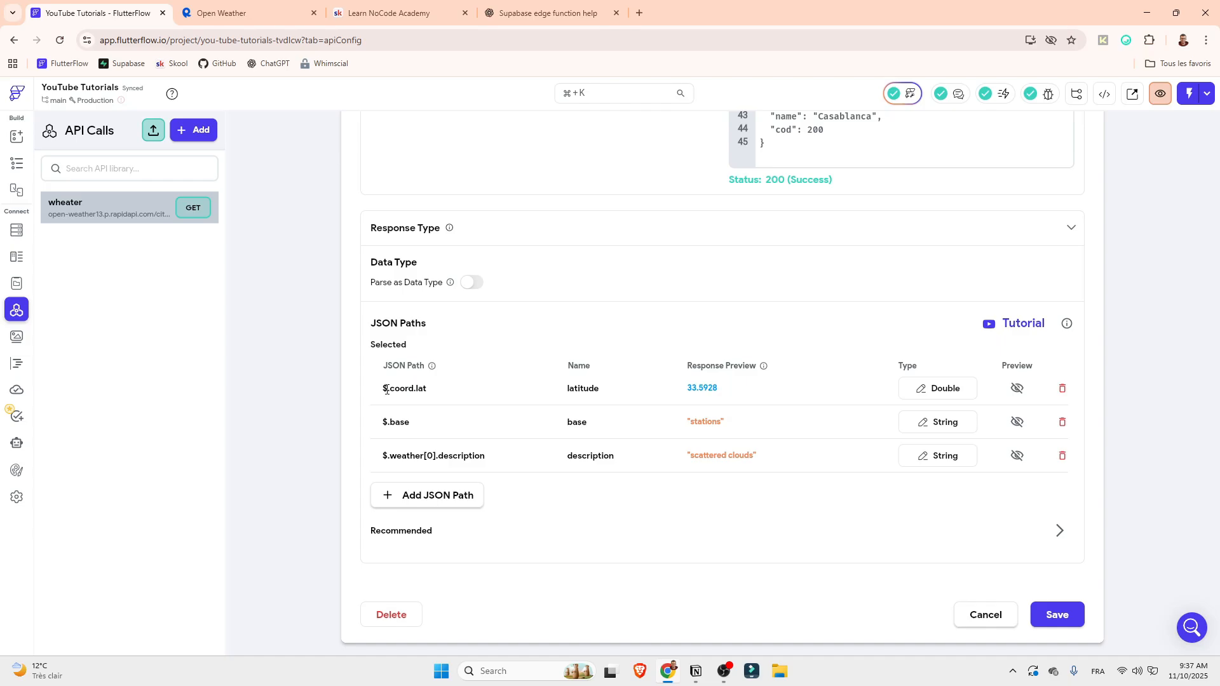
Review the test response and the expressions of the latitude, base and description JSON paths
scroll(849, 389, "up", 5)
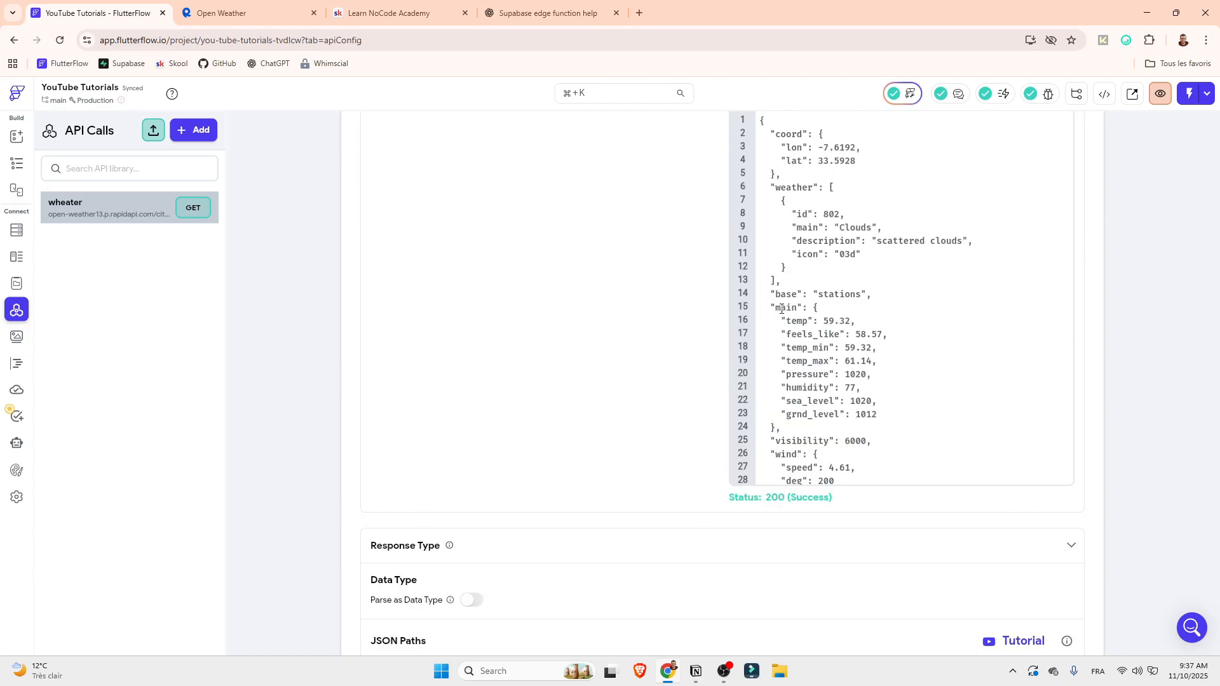
scroll(783, 296, "up", 4)
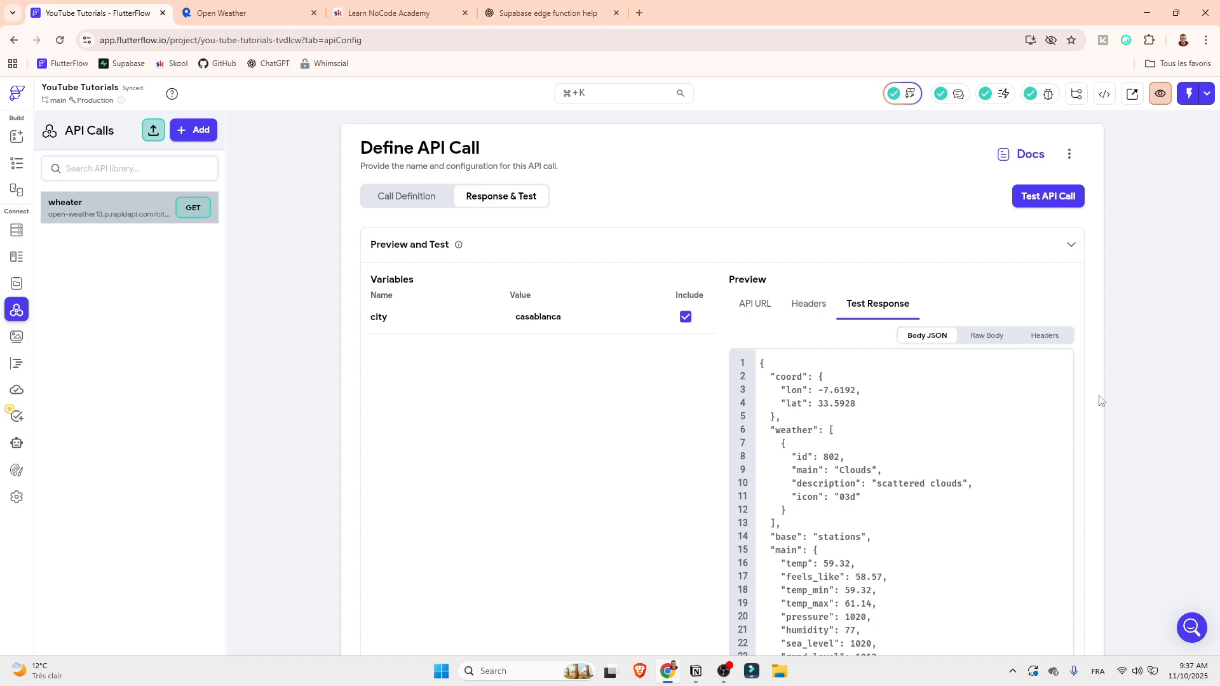
scroll(1102, 401, "down", 7)
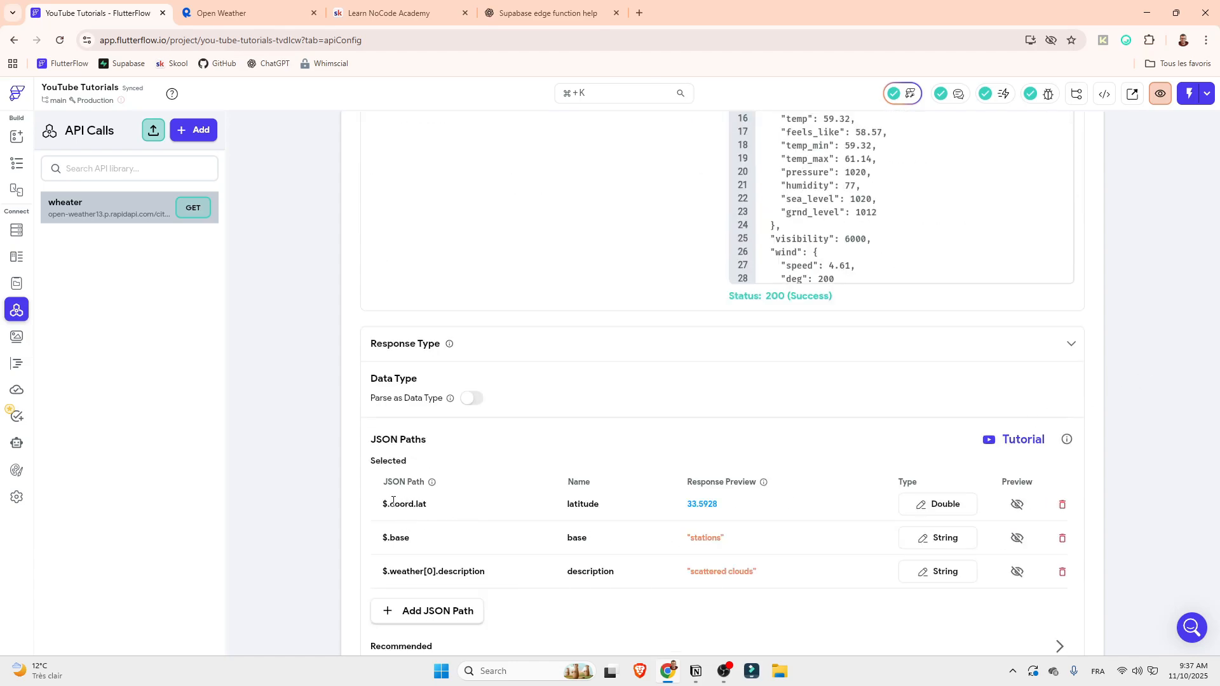
left_click_drag(391, 501, 417, 504)
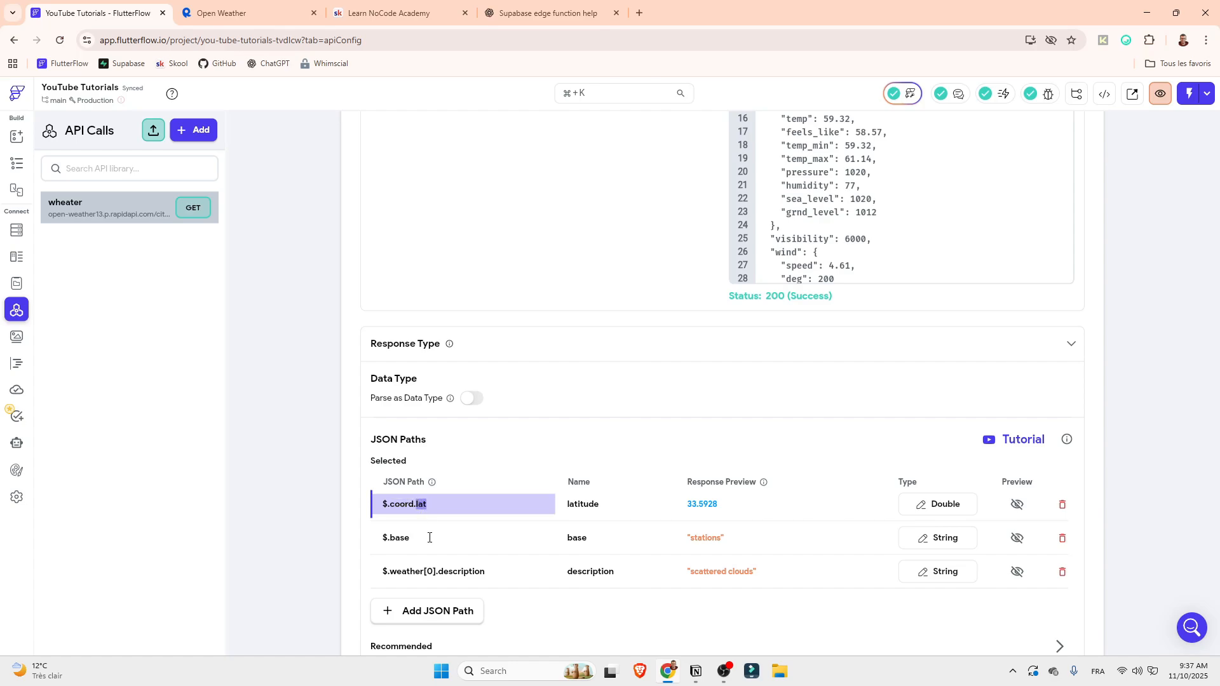
left_click(399, 537)
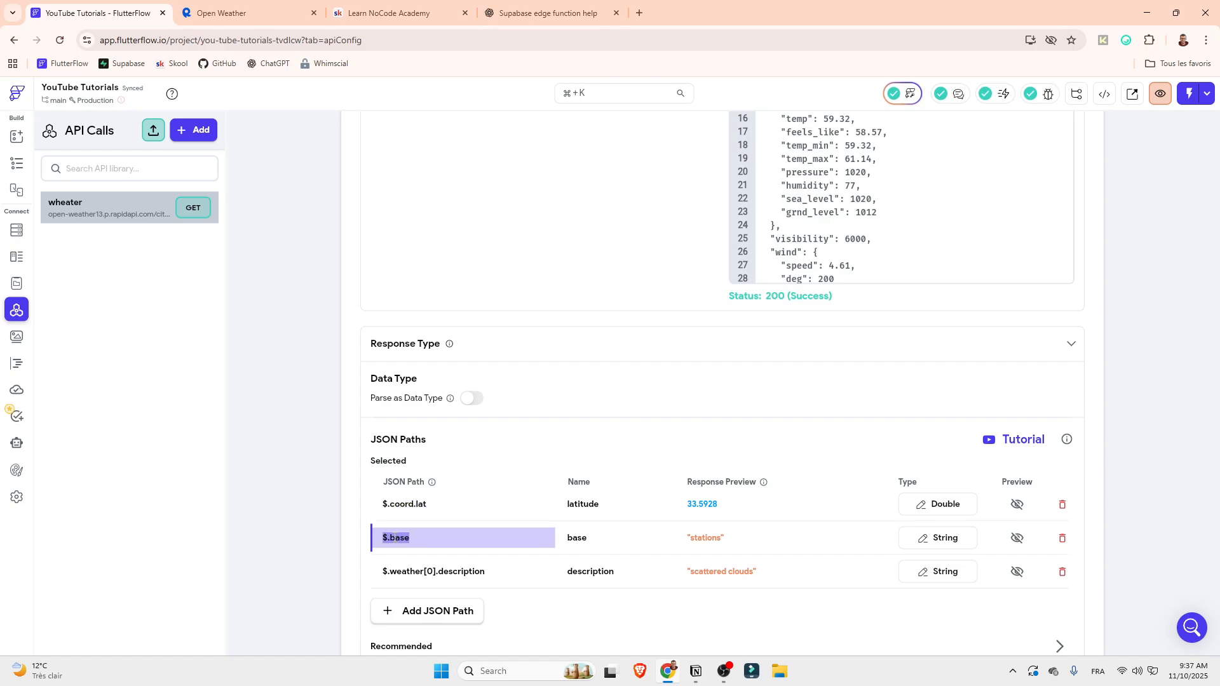
left_click(383, 572)
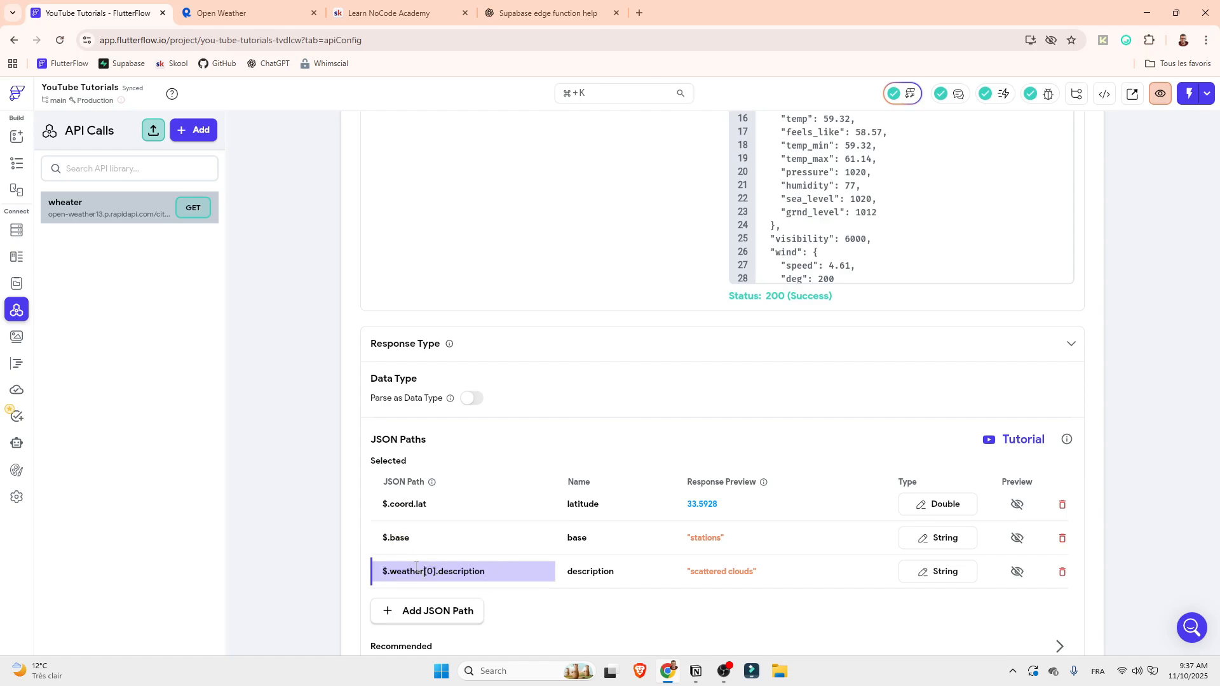
left_click_drag(391, 504, 426, 509)
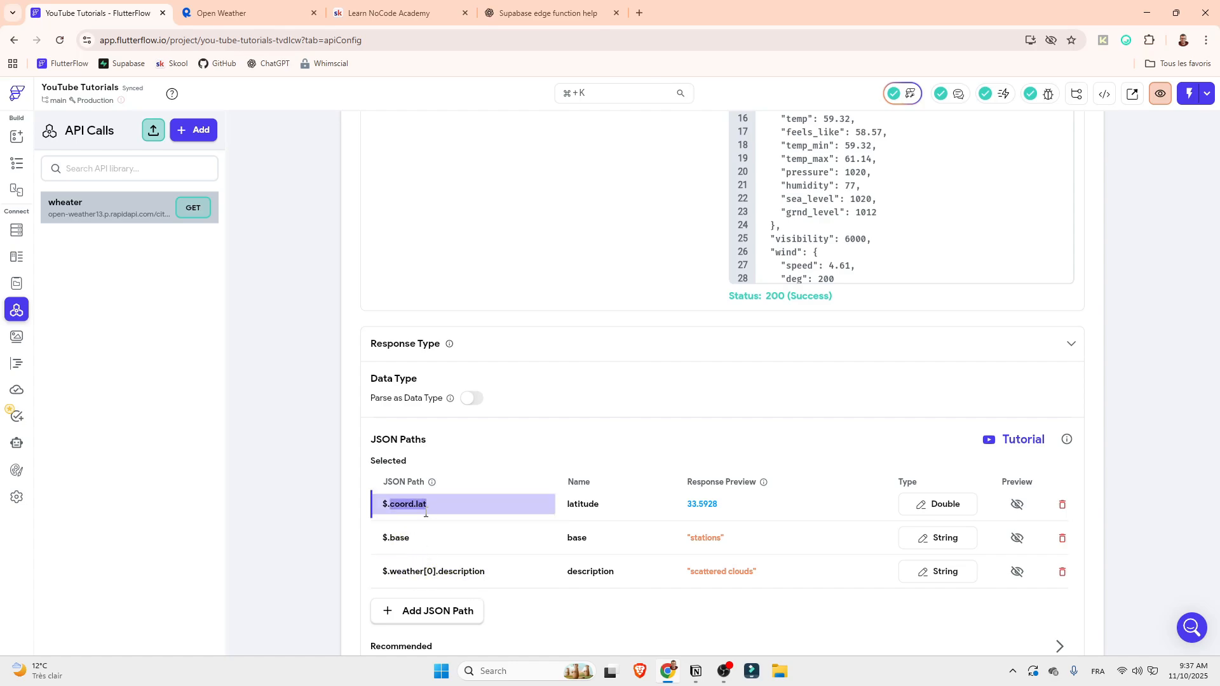
left_click_drag(423, 572, 433, 573)
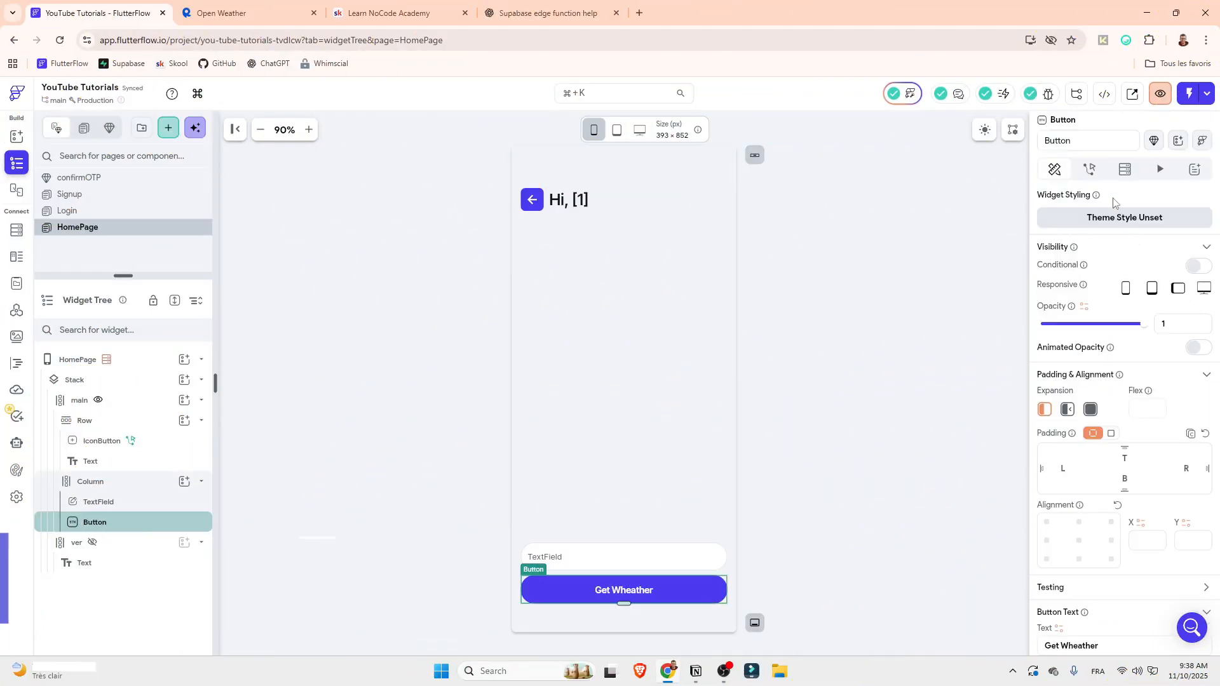
Add an API Call action to the On Tap trigger of HomePage's Get Wheather button
left_click(1090, 169)
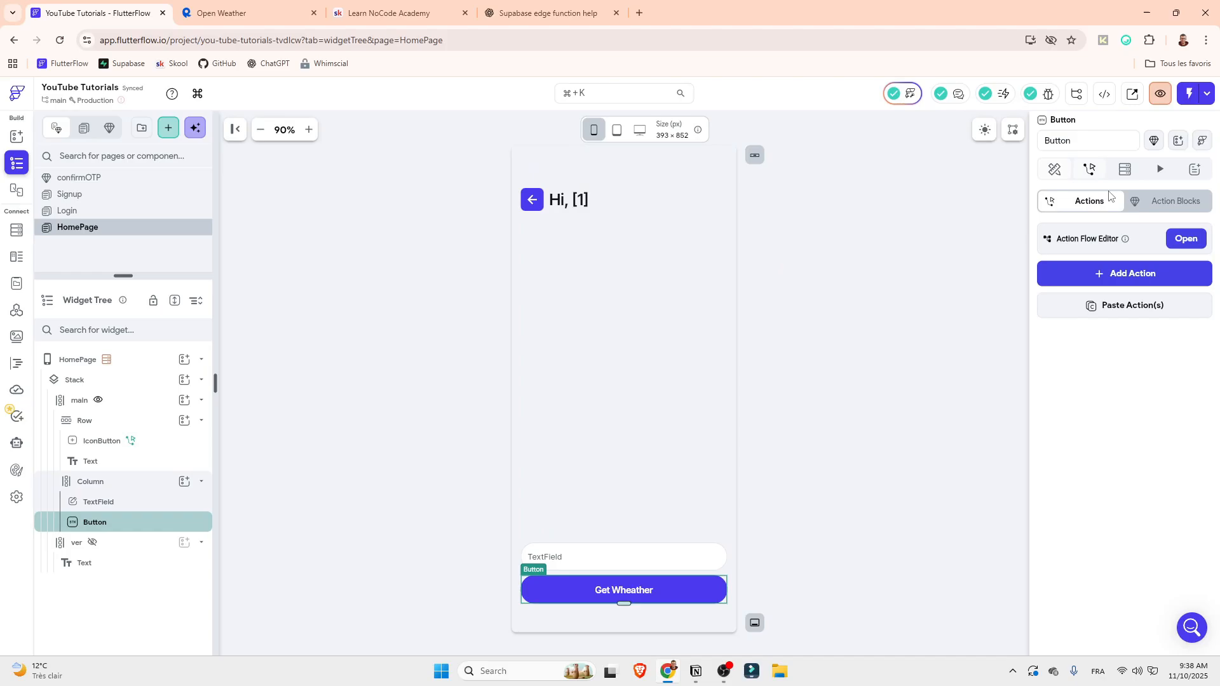
left_click(1183, 238)
left_click(504, 310)
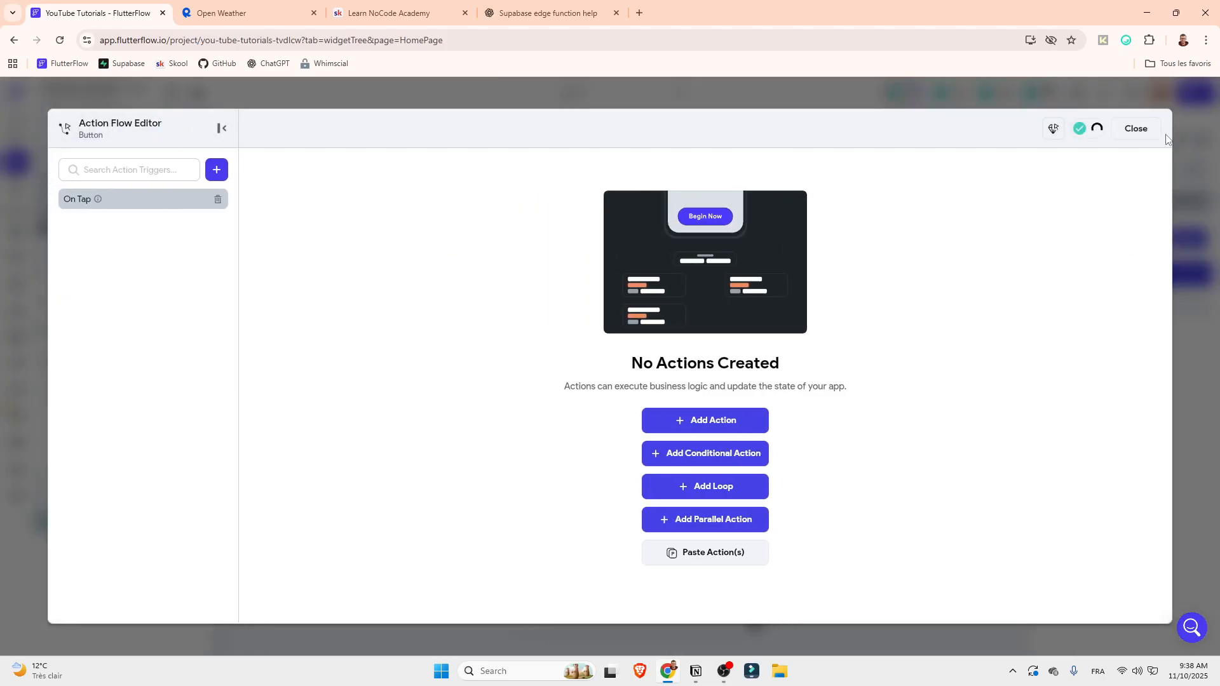
key("Escape")
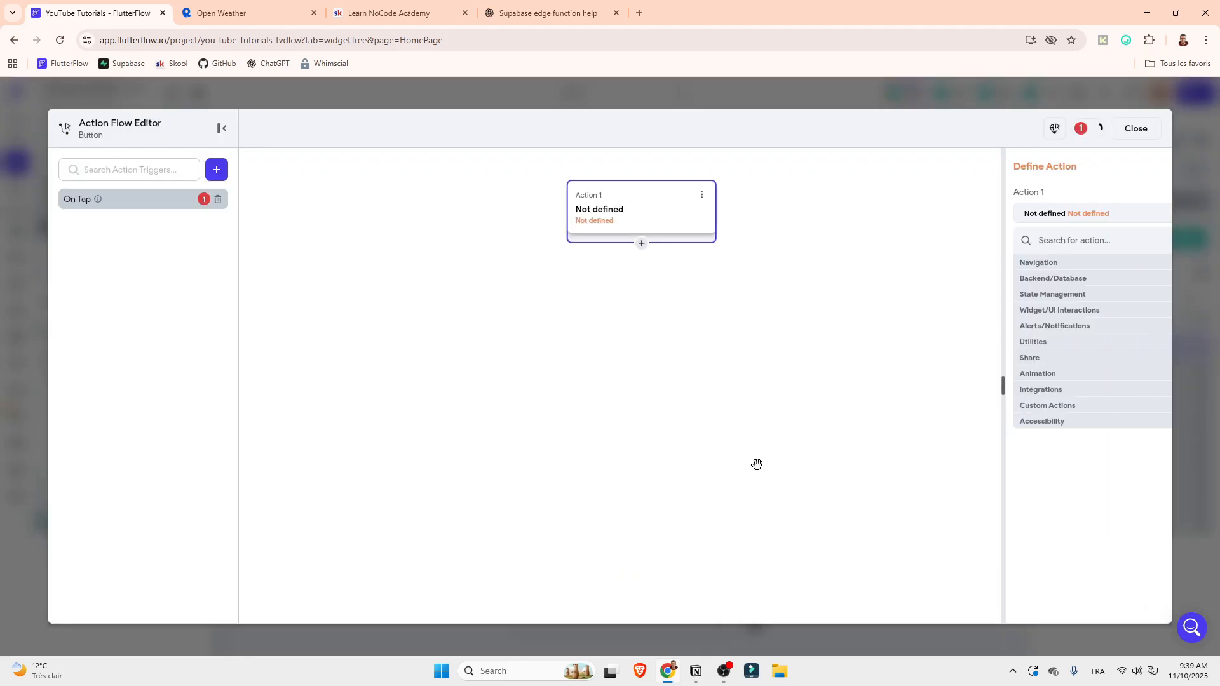
left_click(1056, 251)
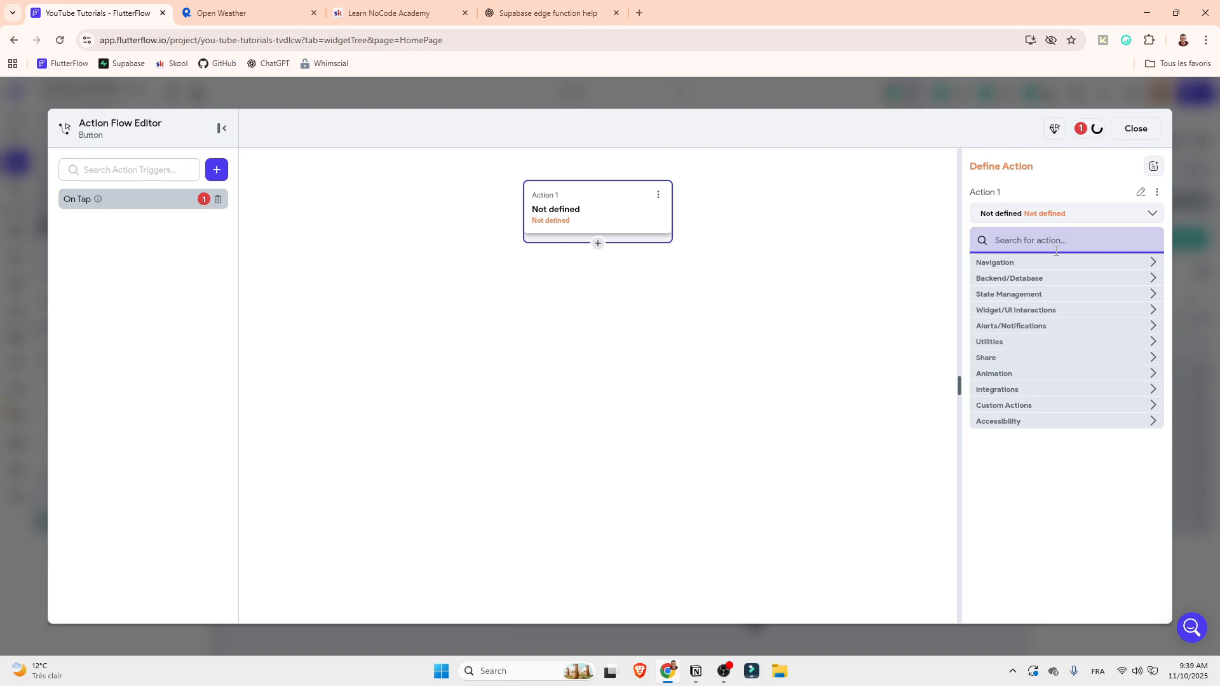
type("api call")
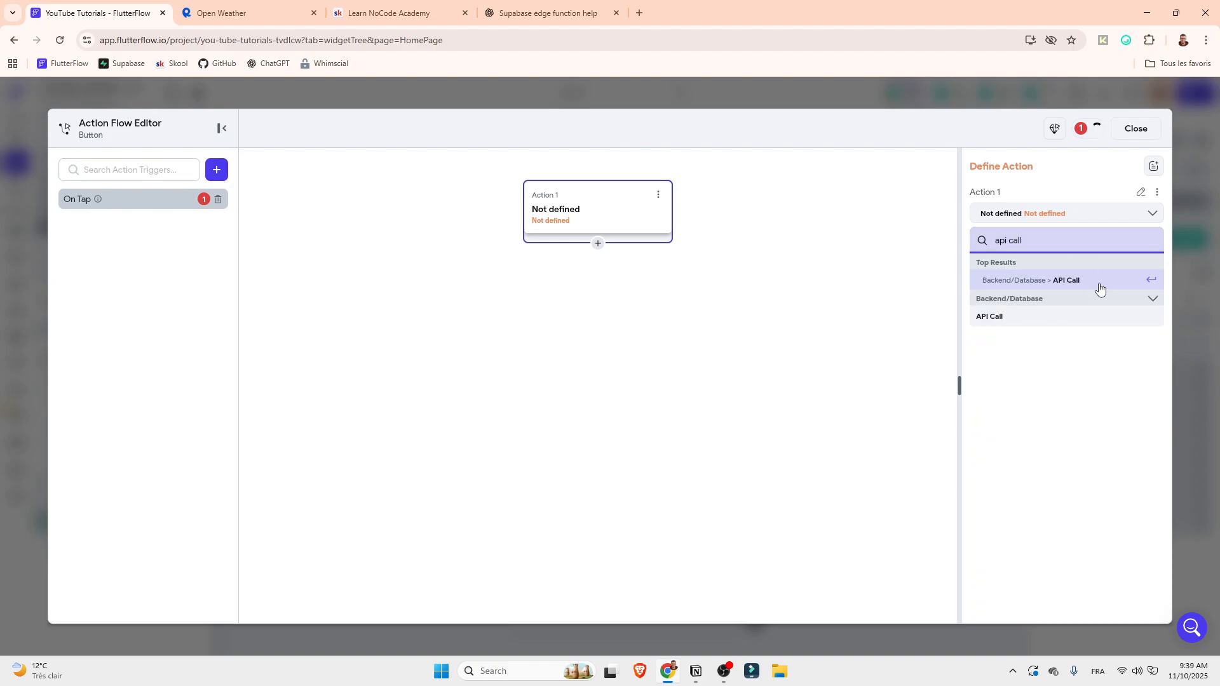
left_click(1100, 283)
Set the backend call to the wheater API and name its action output variable apiResult
left_click(1004, 252)
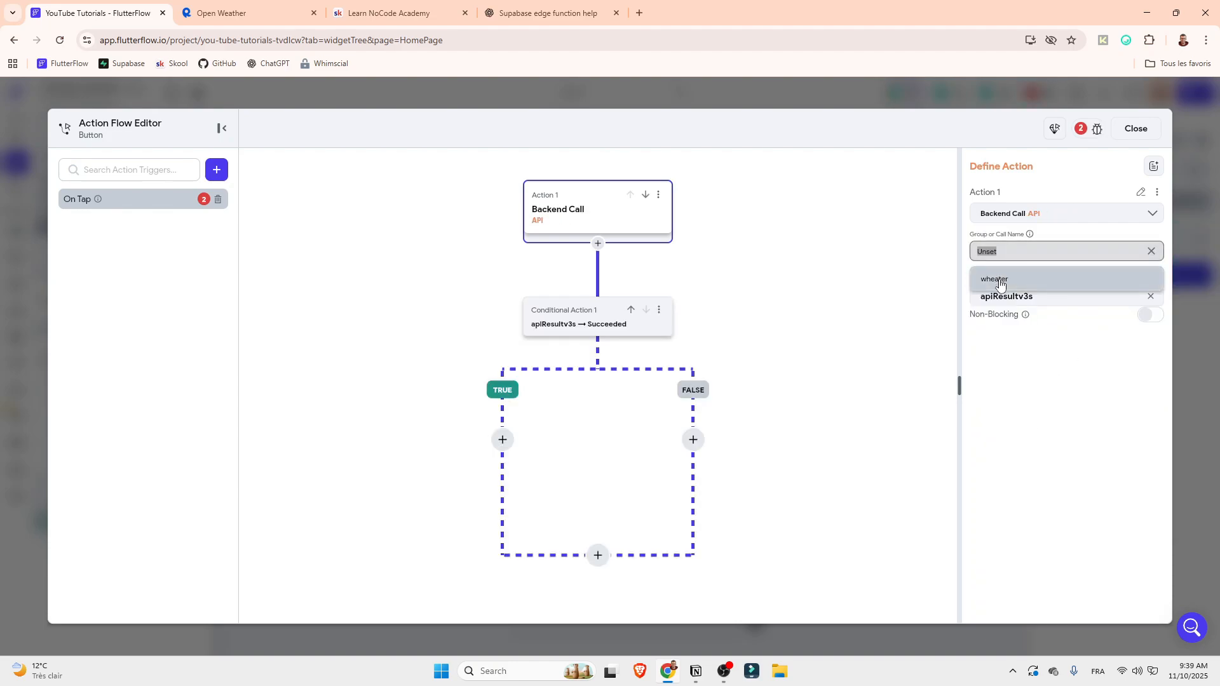
left_click(997, 279)
left_click_drag(1057, 391, 869, 379)
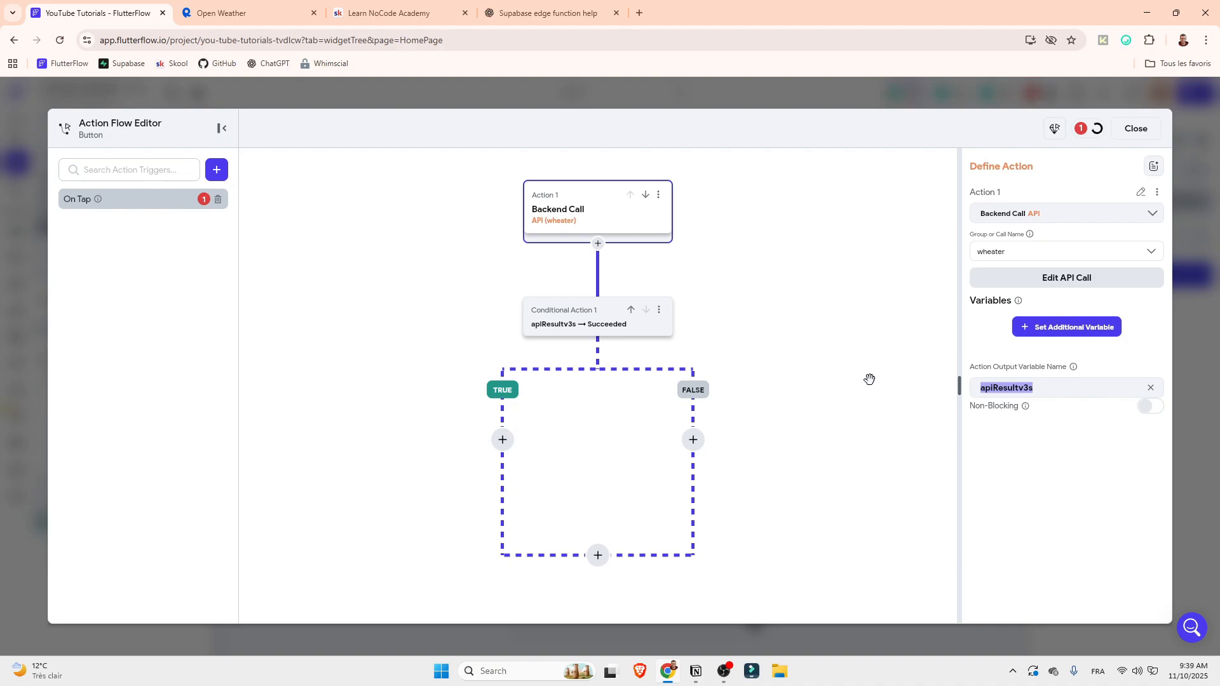
type("apiResult")
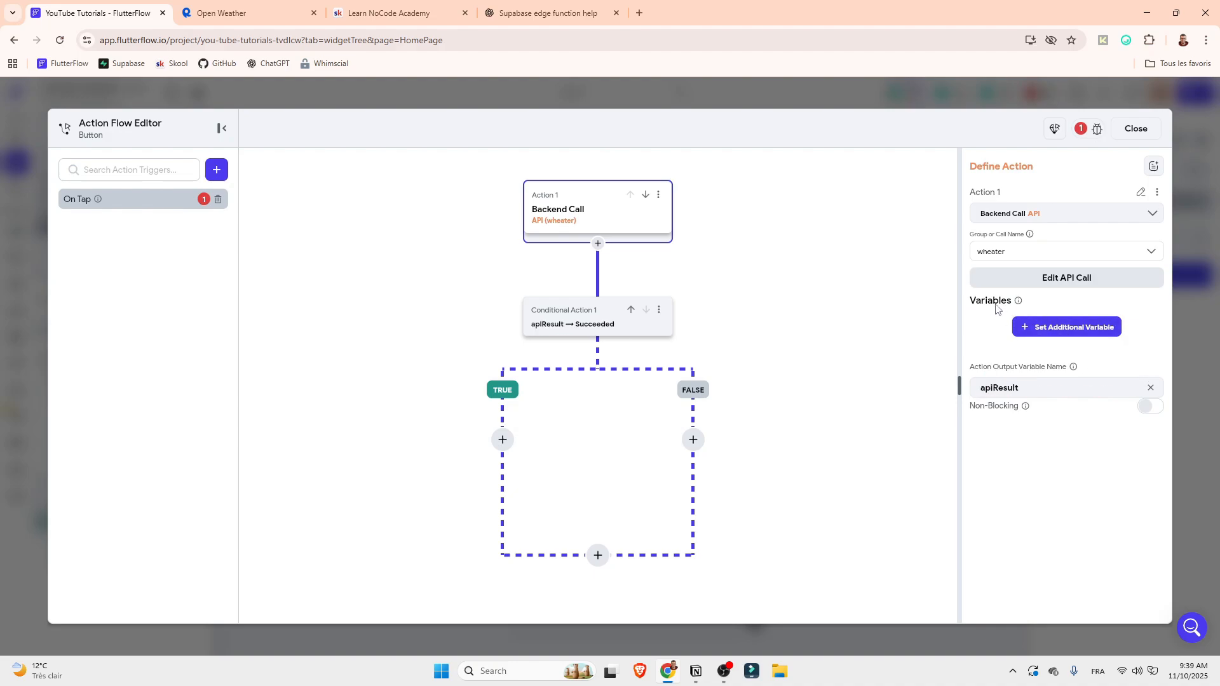
Pass the city variable to the wheater API call, using the TextField's widget state as its value
left_click(1040, 328)
left_click(1034, 384)
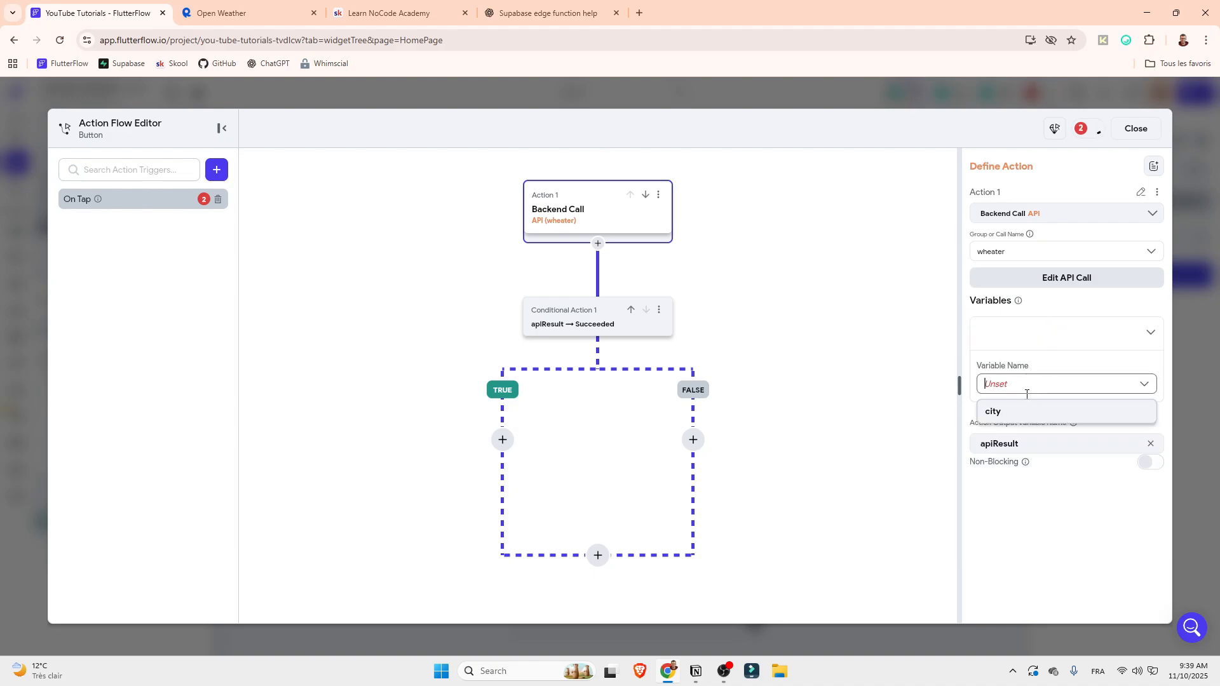
left_click(1017, 412)
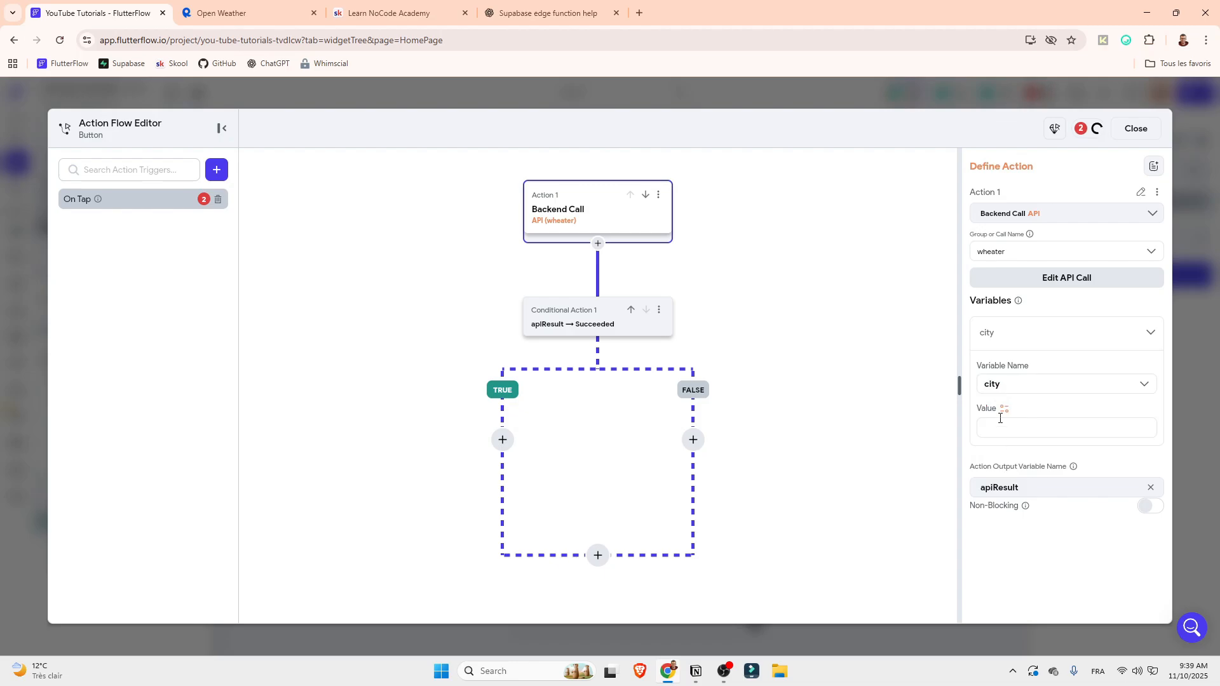
left_click(1006, 409)
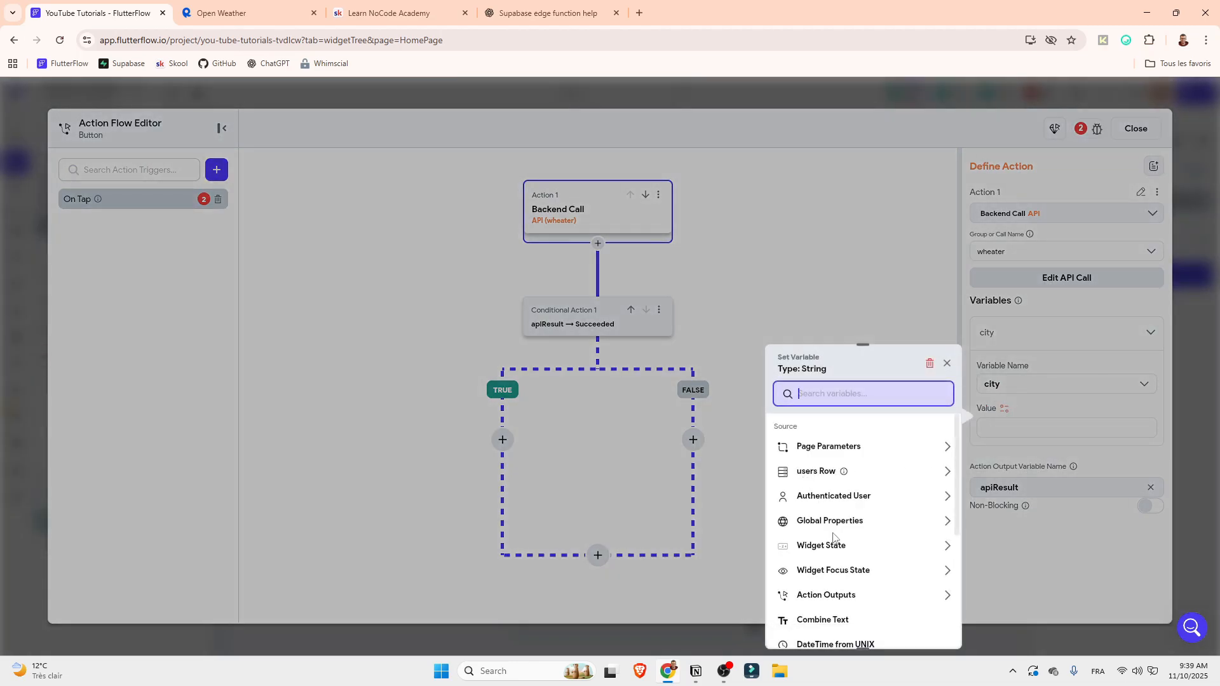
left_click(826, 545)
left_click(827, 584)
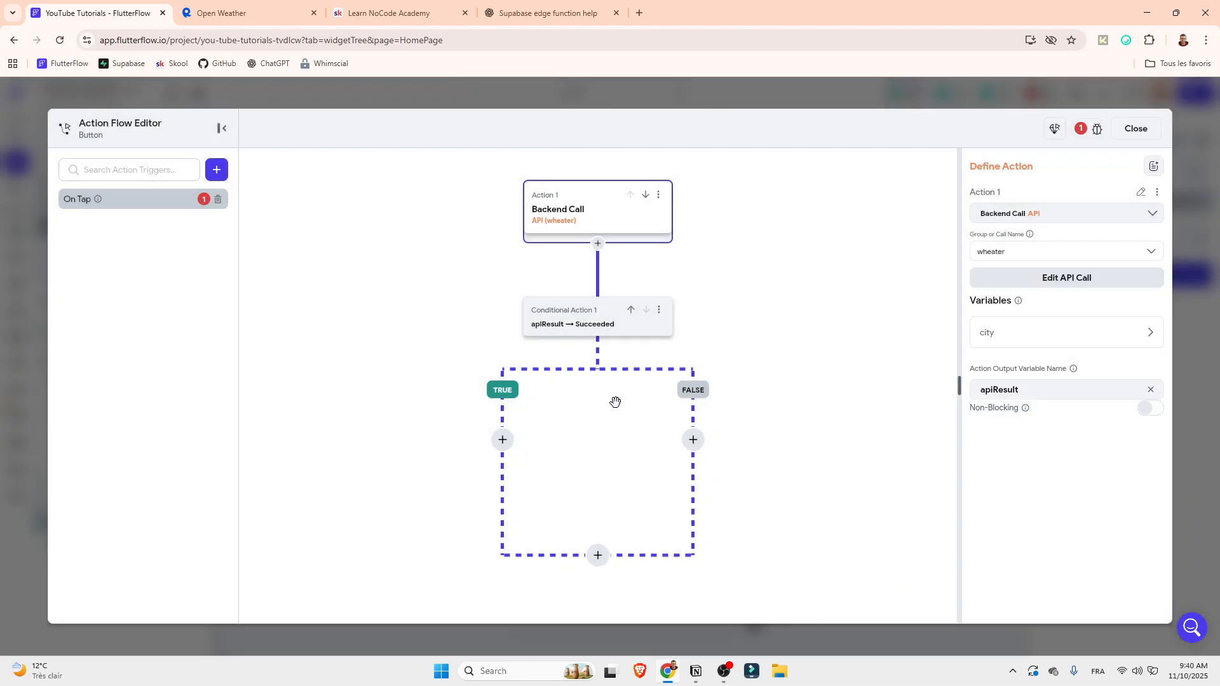
Add an Informational Dialog alert to the TRUE branch of the apiResult condition and title it Result
left_click(579, 327)
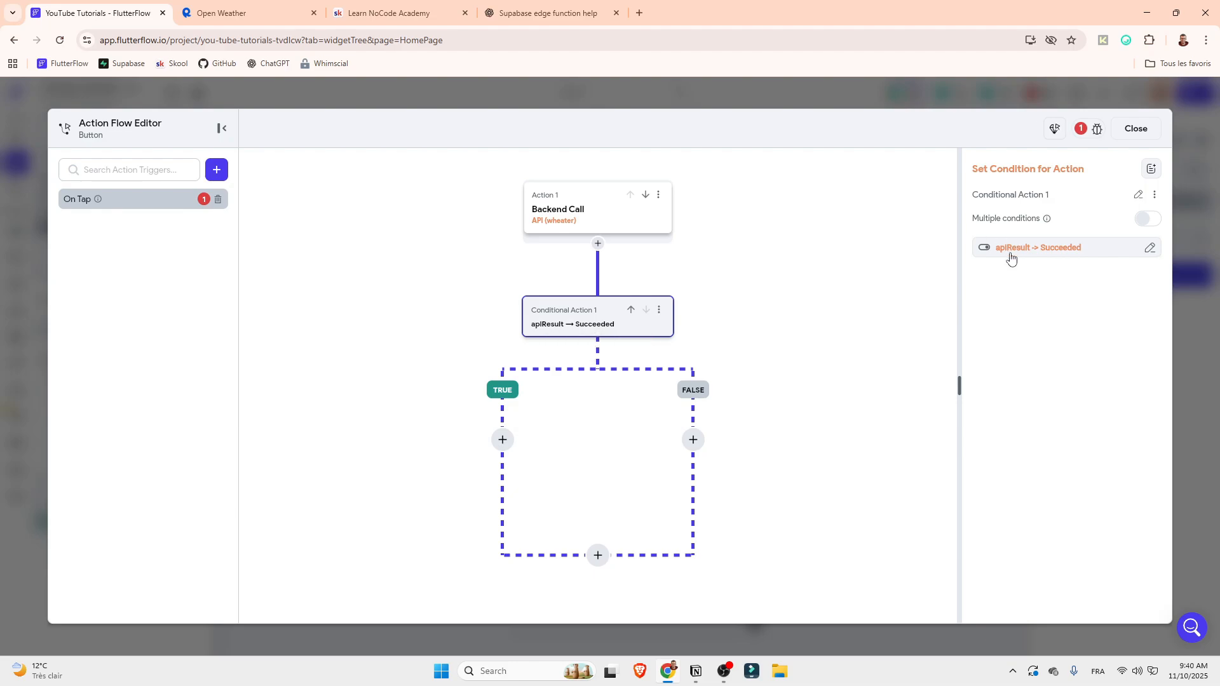
left_click(503, 440)
left_click(507, 468)
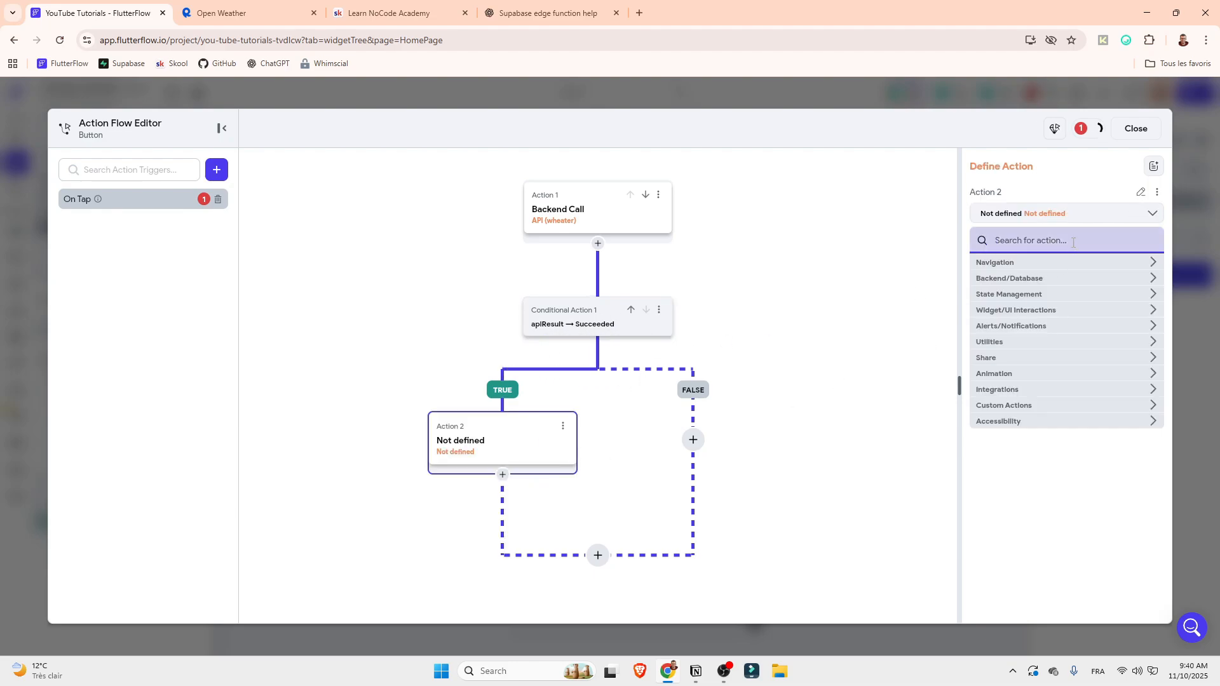
type("info")
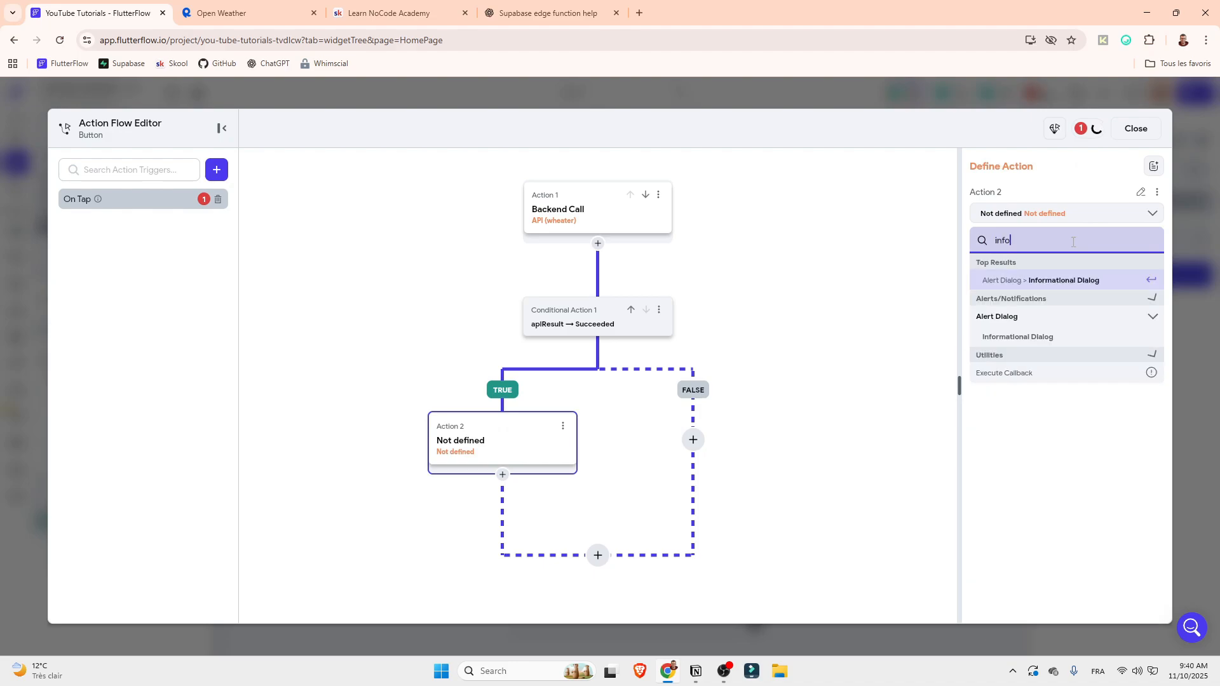
left_click(1053, 280)
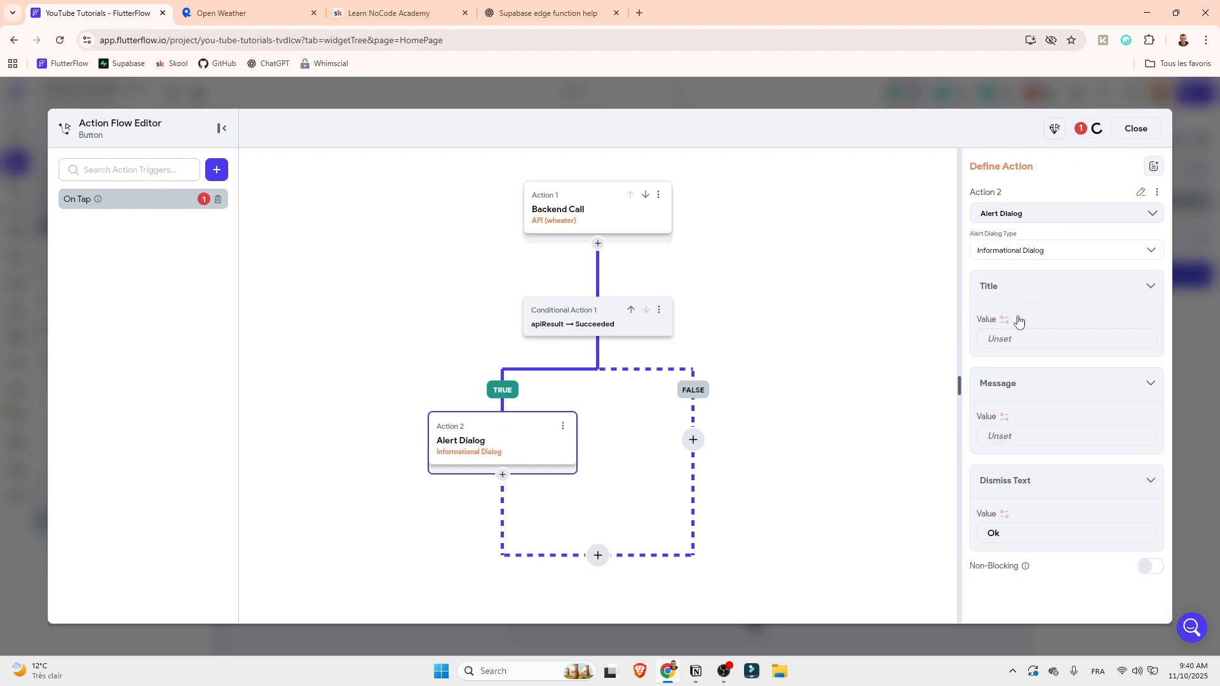
type("Result")
Build the alert message as combined text from "The weather in ", the TextField's widget state and " is "
left_click(1003, 418)
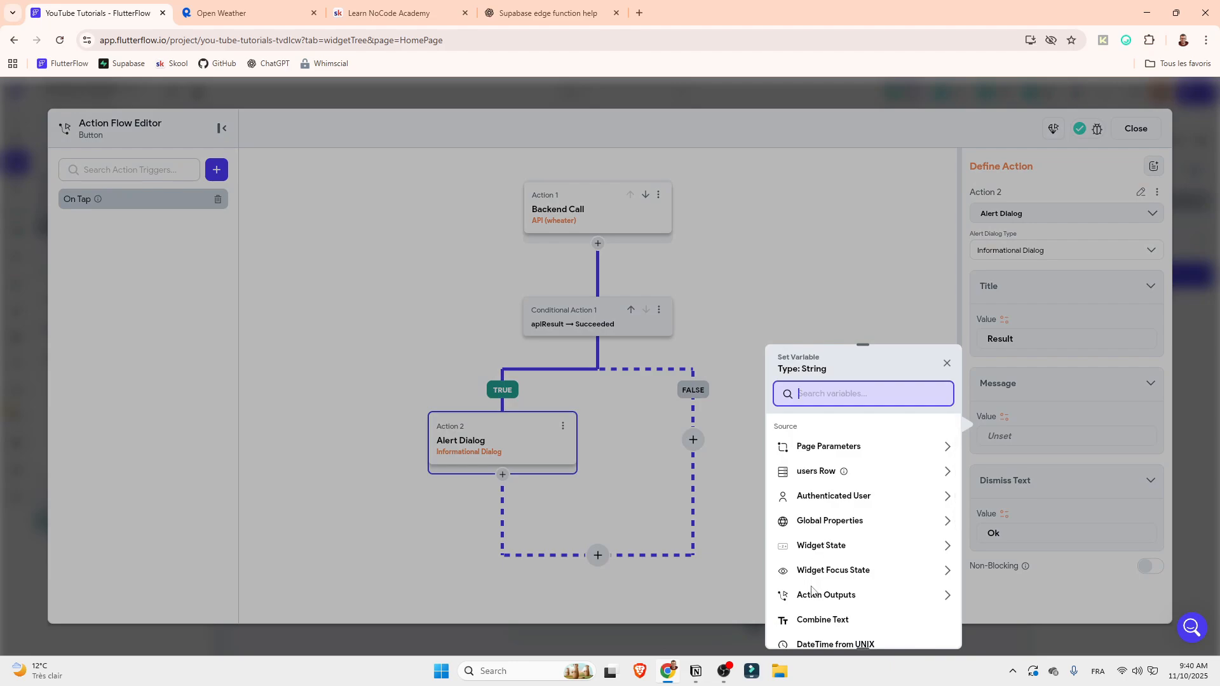
left_click(808, 621)
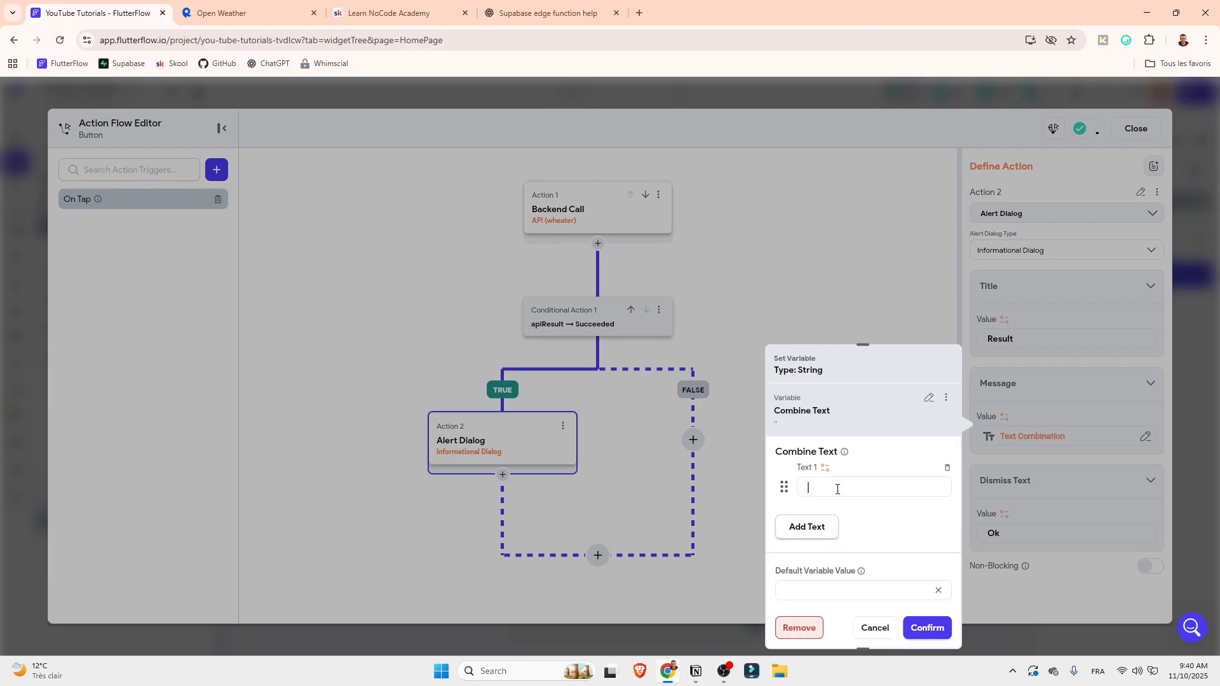
type("The weather in")
left_click(823, 529)
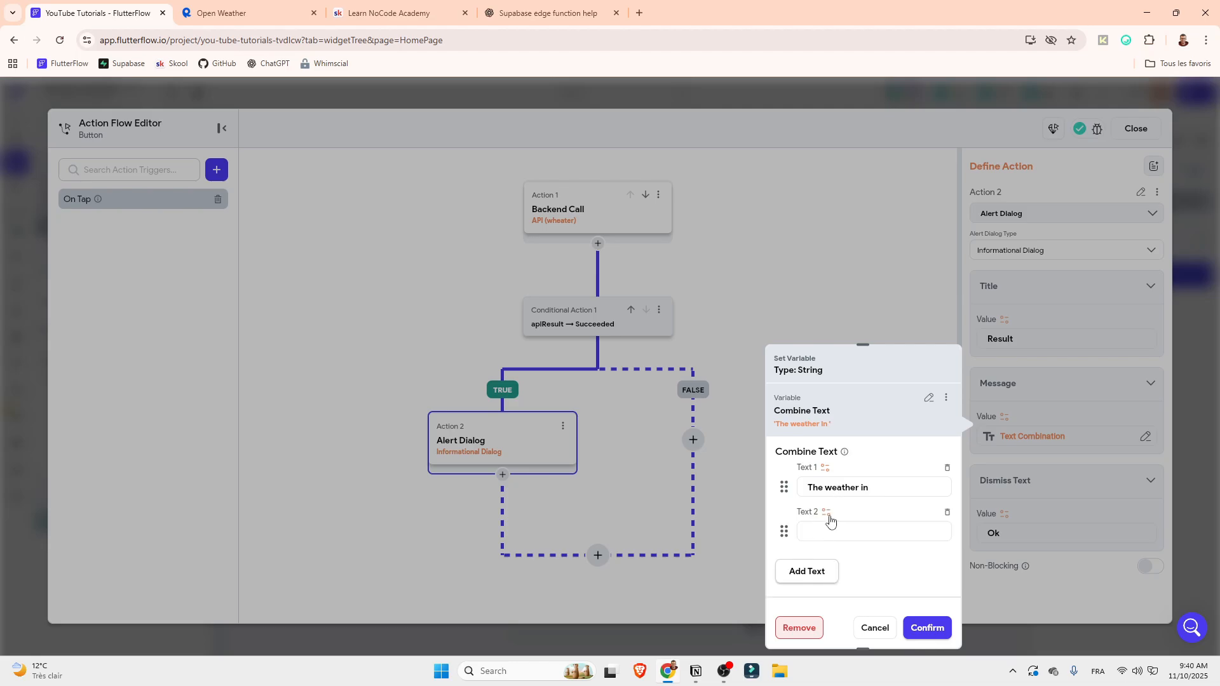
left_click(826, 514)
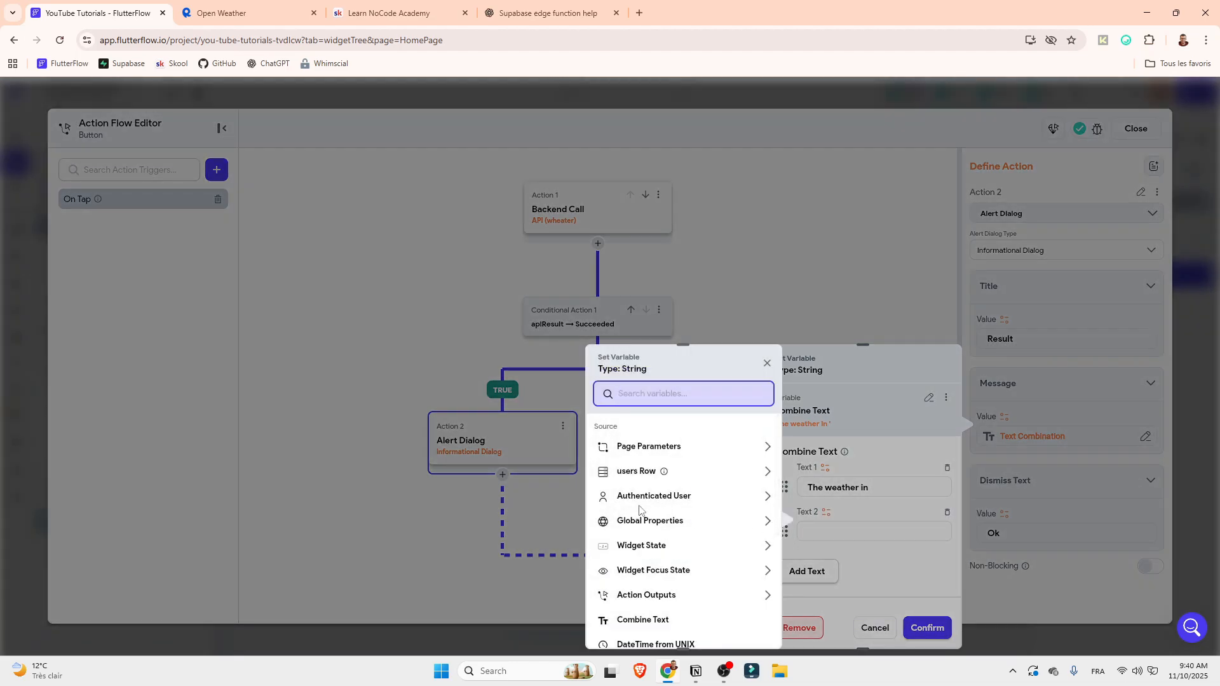
left_click(652, 546)
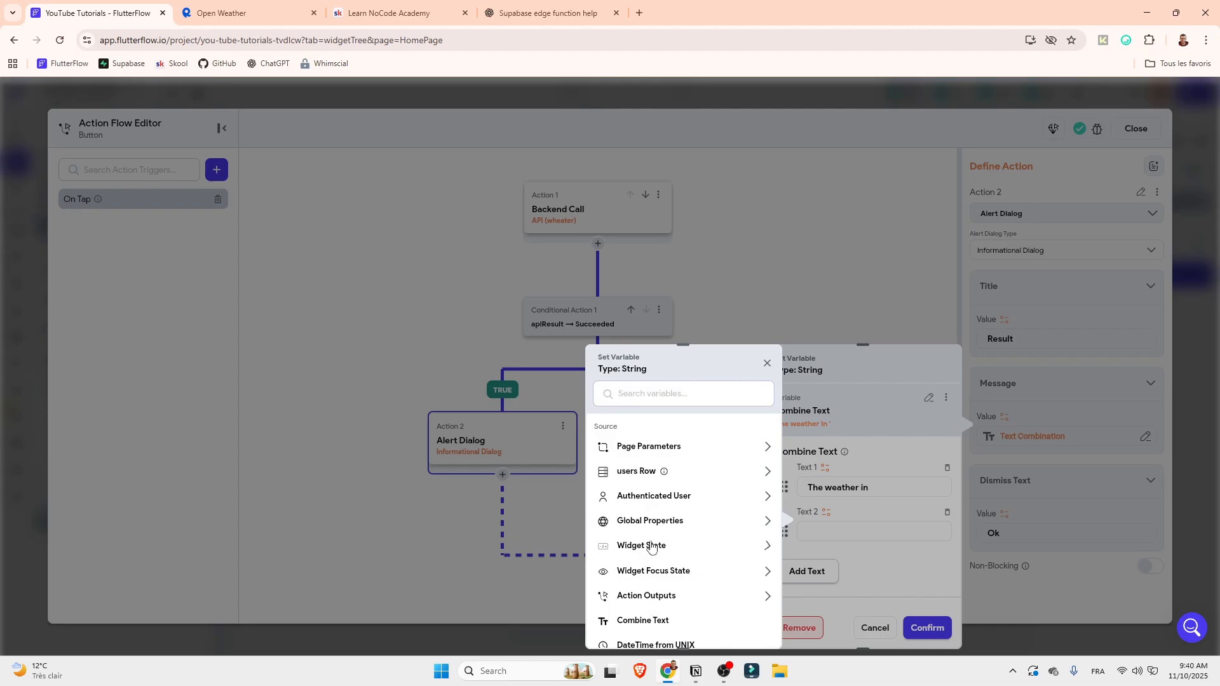
left_click(666, 587)
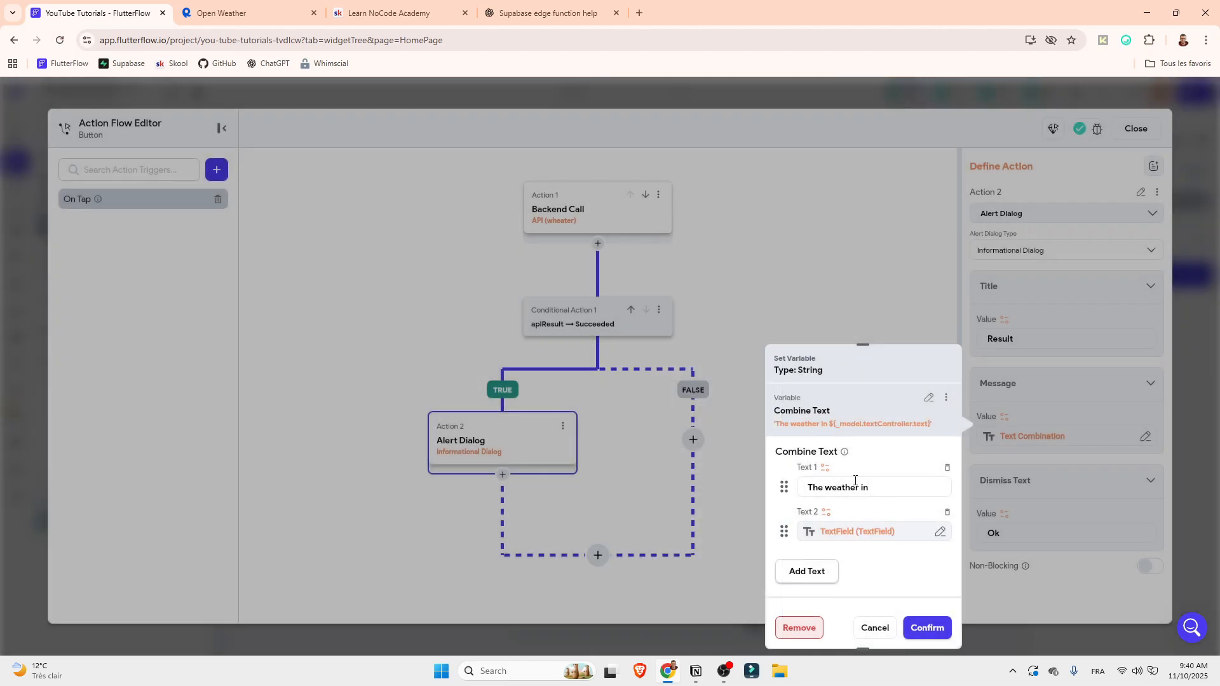
left_click(821, 572)
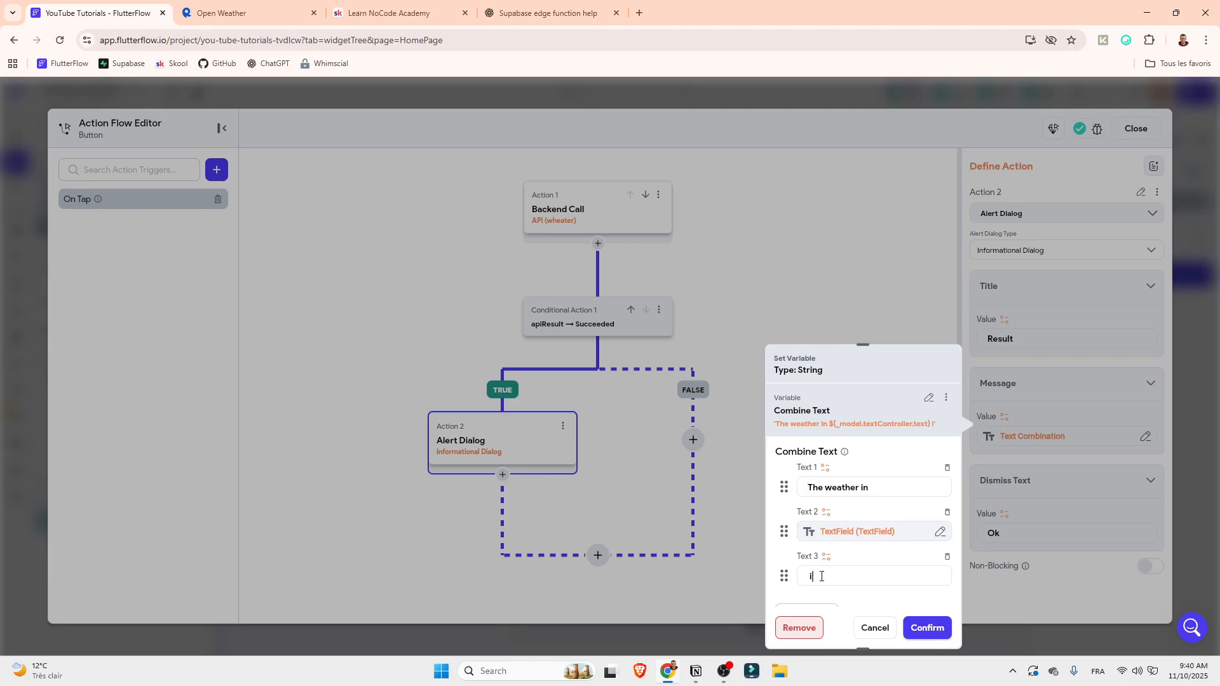
Add a fourth text to the message, taken from apiResult's JSON Body with the JSON Path option
scroll(854, 561, "down", 3)
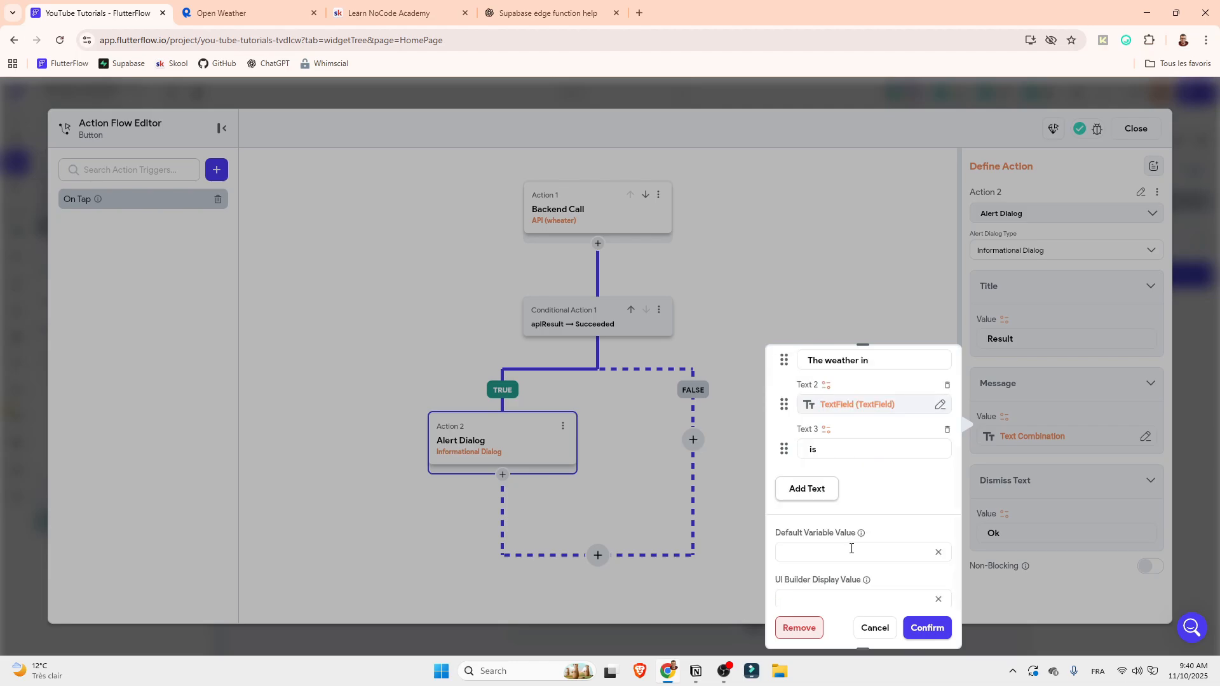
left_click(821, 482)
left_click(827, 462)
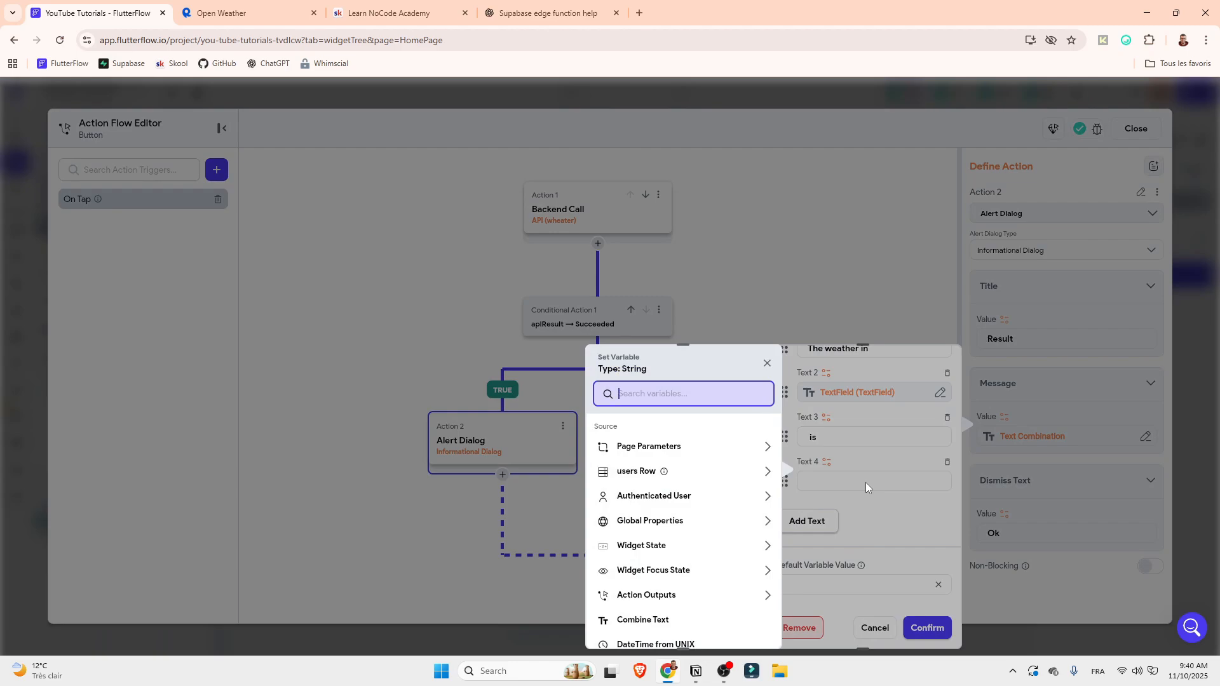
scroll(667, 542, "down", 1)
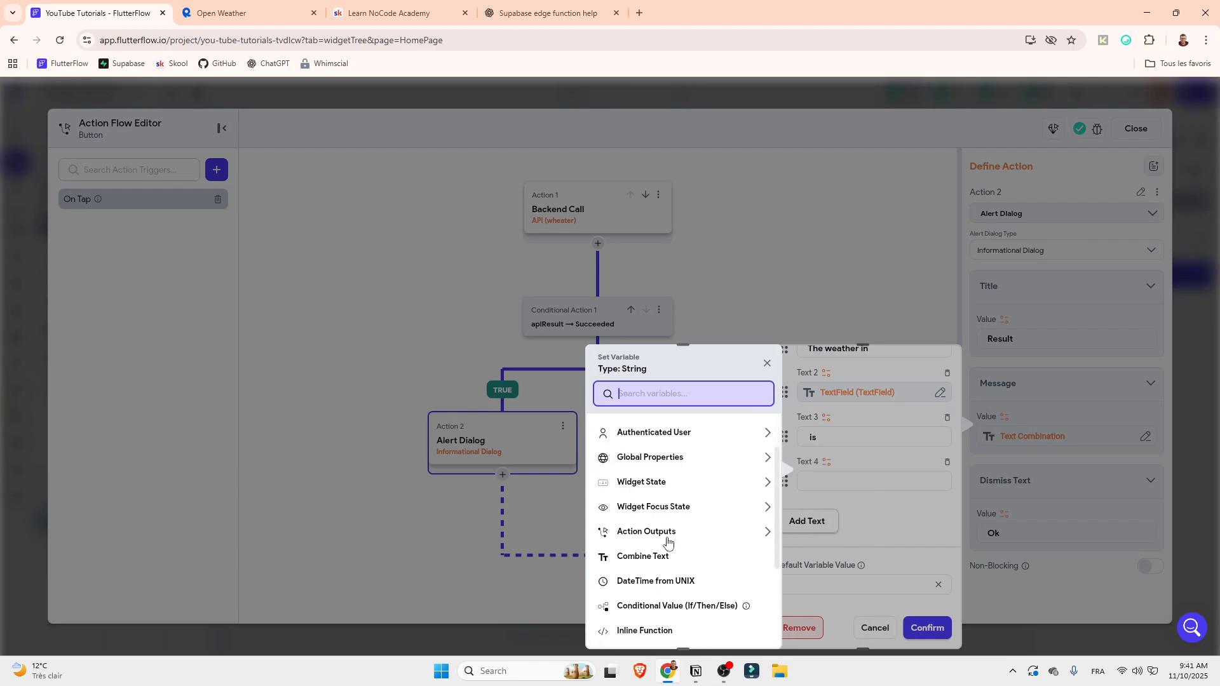
left_click(667, 541)
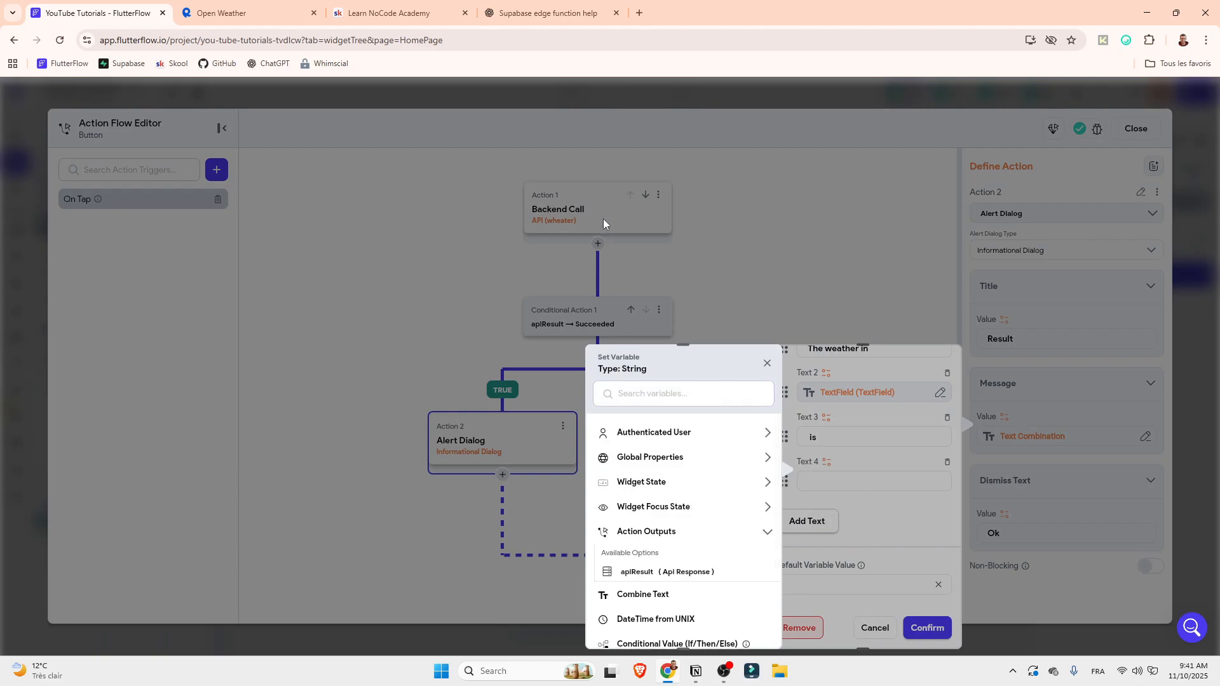
left_click(641, 572)
left_click(662, 472)
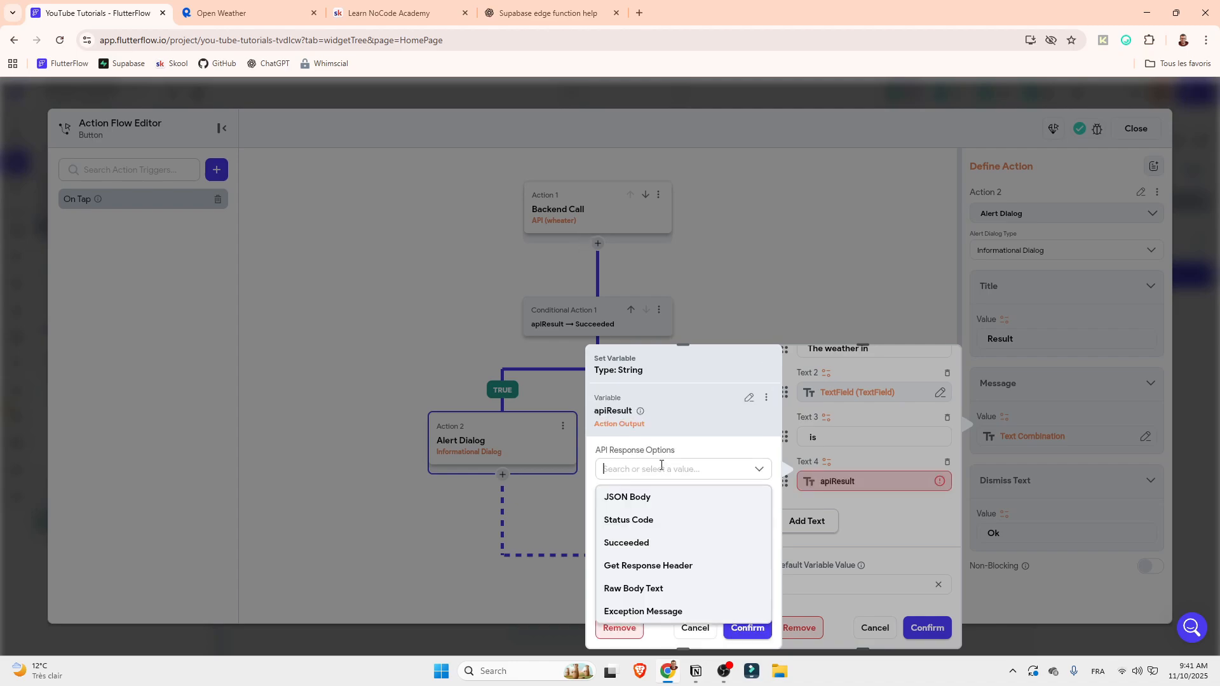
left_click(633, 499)
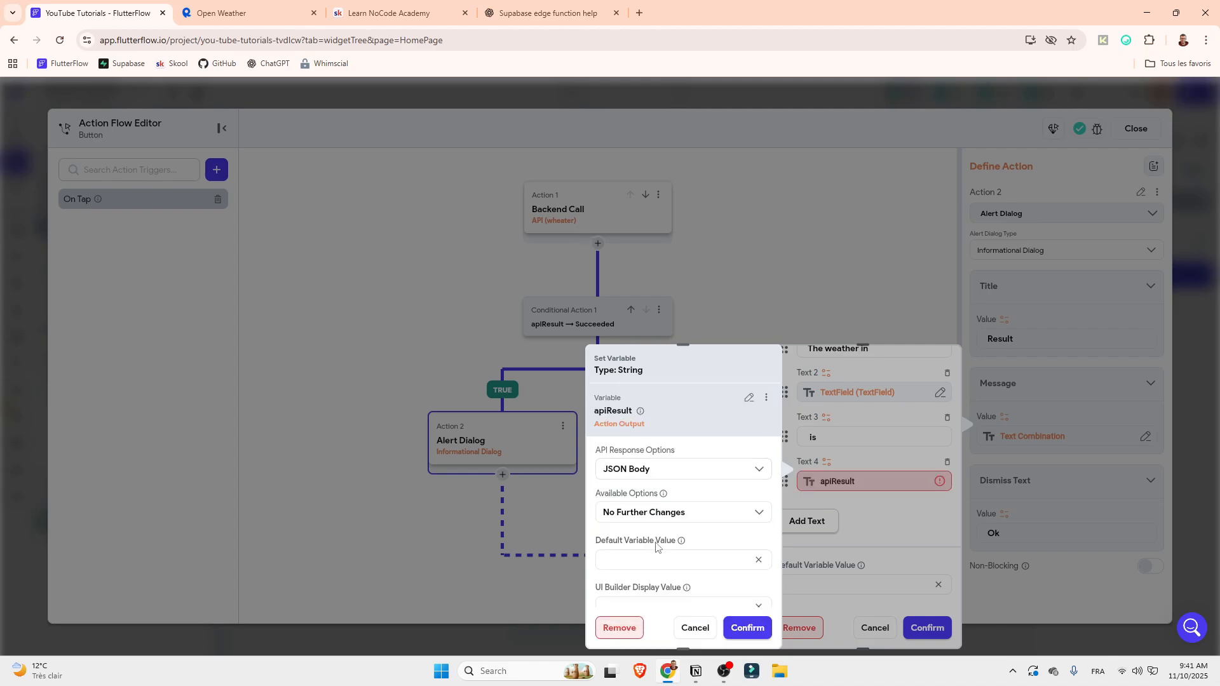
left_click(639, 511)
left_click(638, 415)
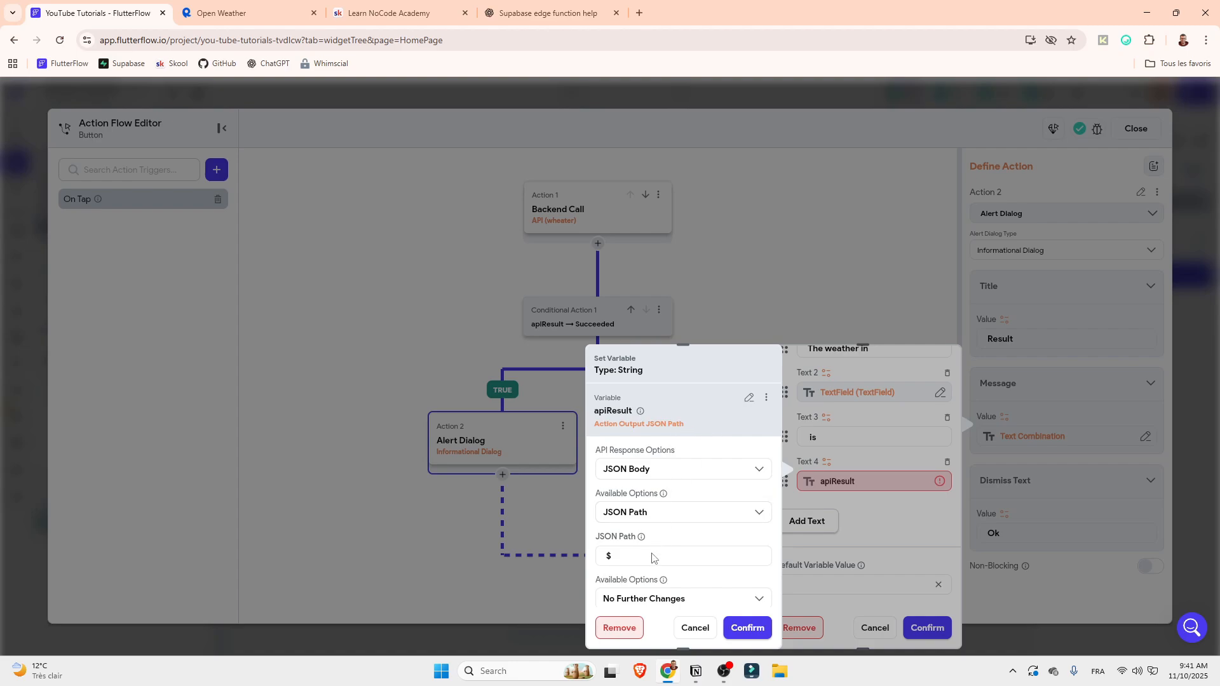
Set the fourth text's JSON path to $.weather[0].description and confirm the combined message
scroll(658, 540, "down", 1)
left_click(671, 495)
type(".")
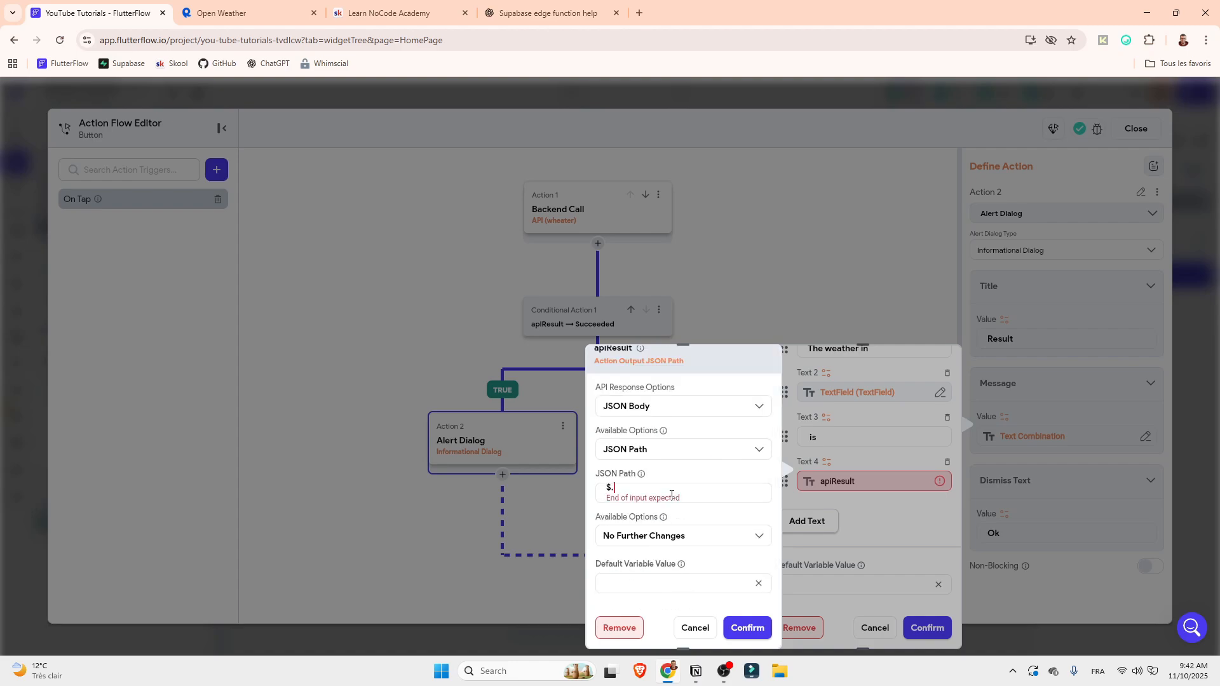
type("weather[]0")
type(".description")
scroll(659, 525, "down", 1)
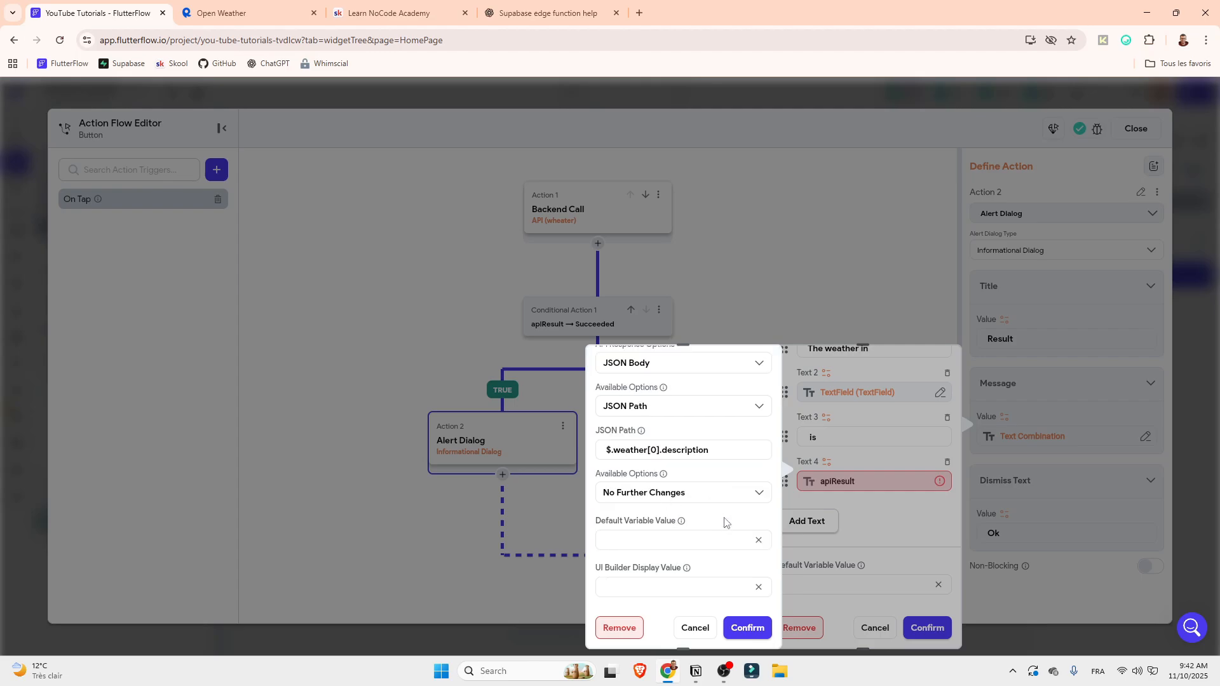
left_click(748, 626)
left_click(949, 625)
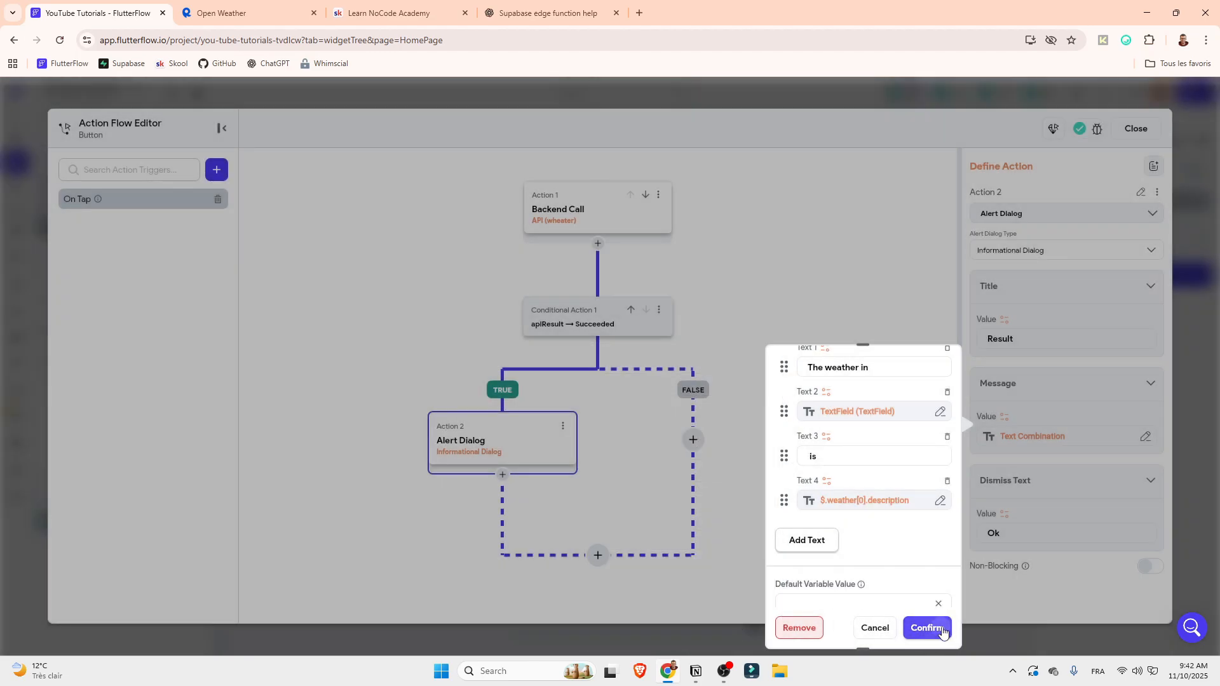
Change the alert's dismiss text to Thanks and close the Action Flow Editor
double_click(993, 533)
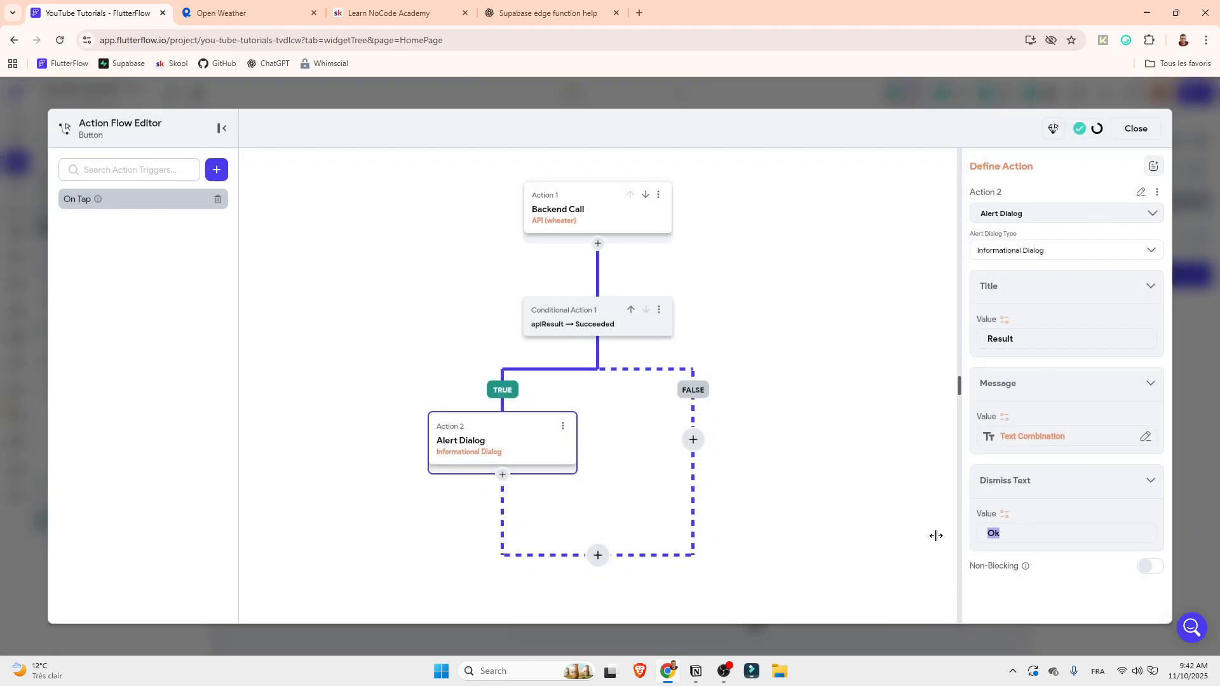
key("BackSpace")
type("Thanks")
left_click(1136, 128)
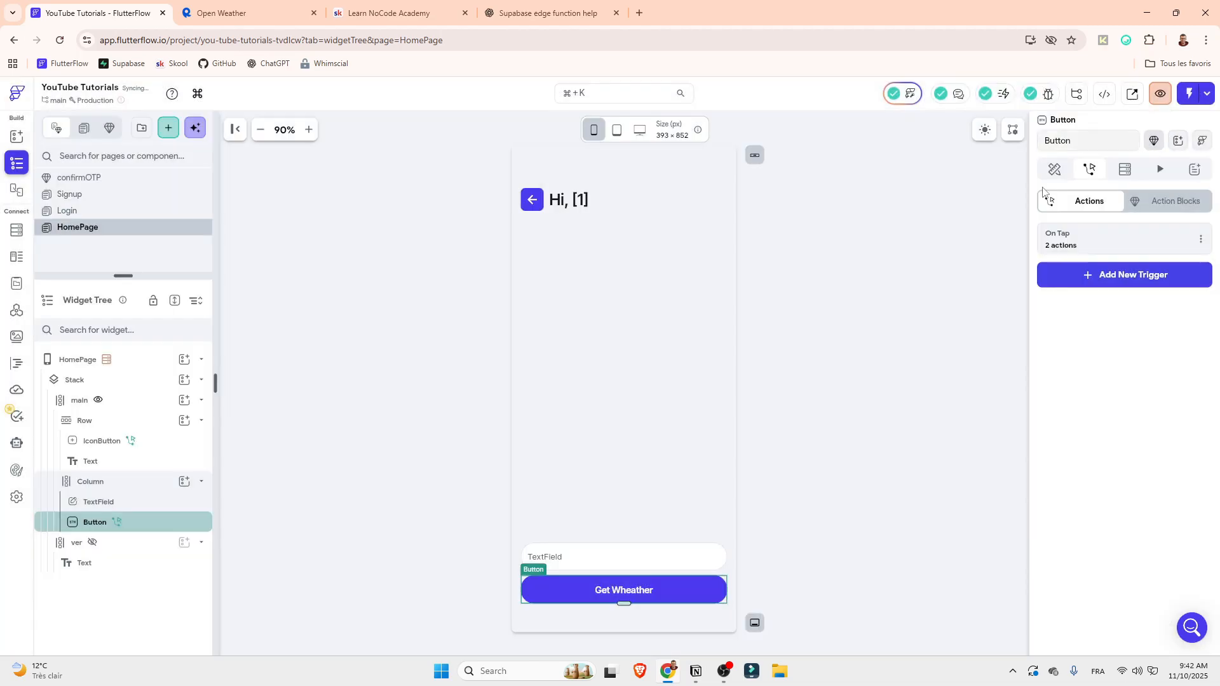
Run the app in Test Mode, request the weather for mumbai and dismiss the result dialog
left_click(1190, 93)
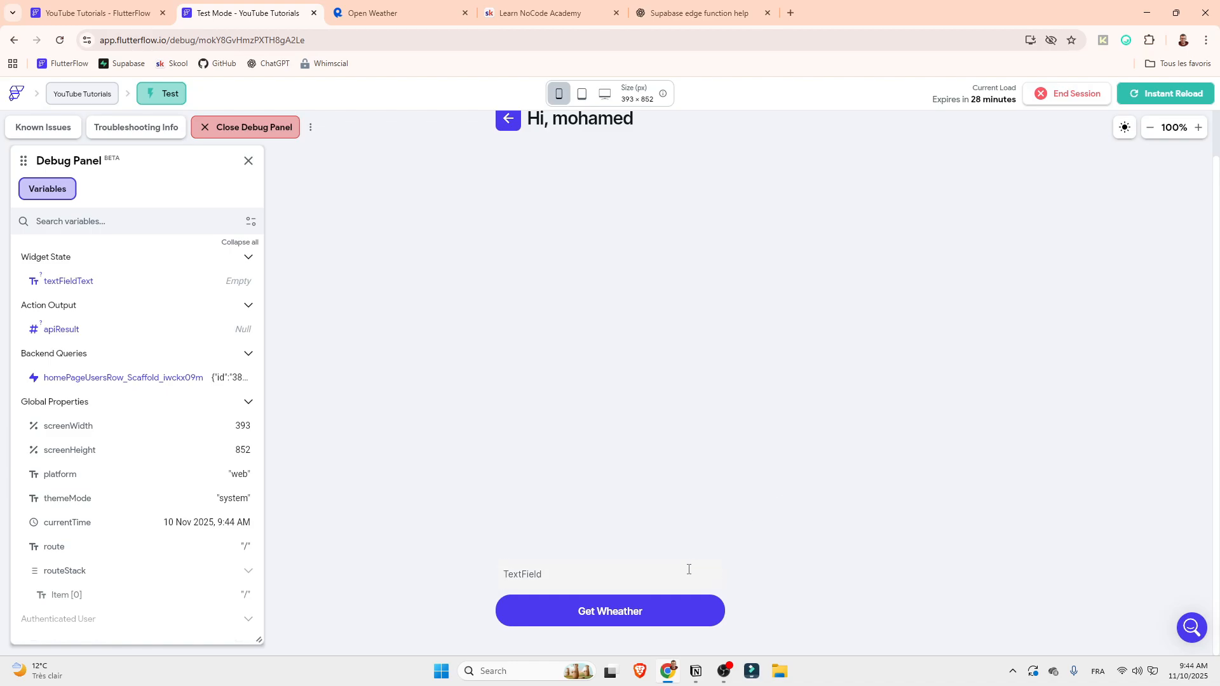
type("m")
key("BackSpace")
key("BackSpace")
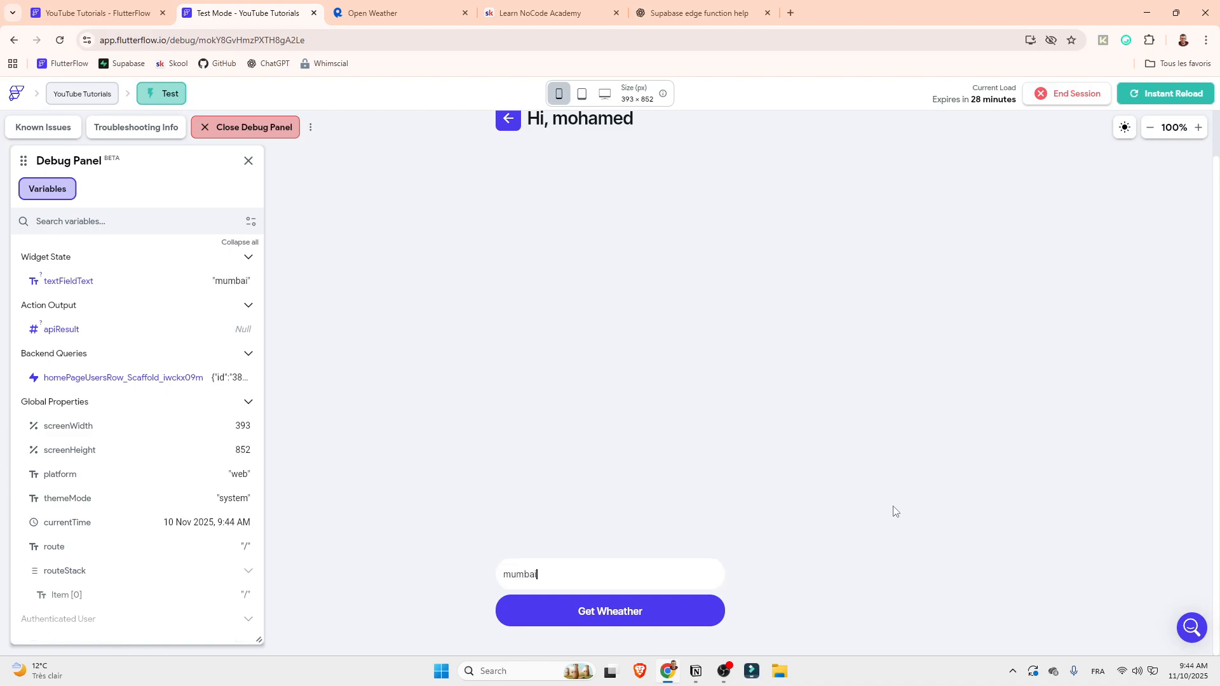
left_click(665, 617)
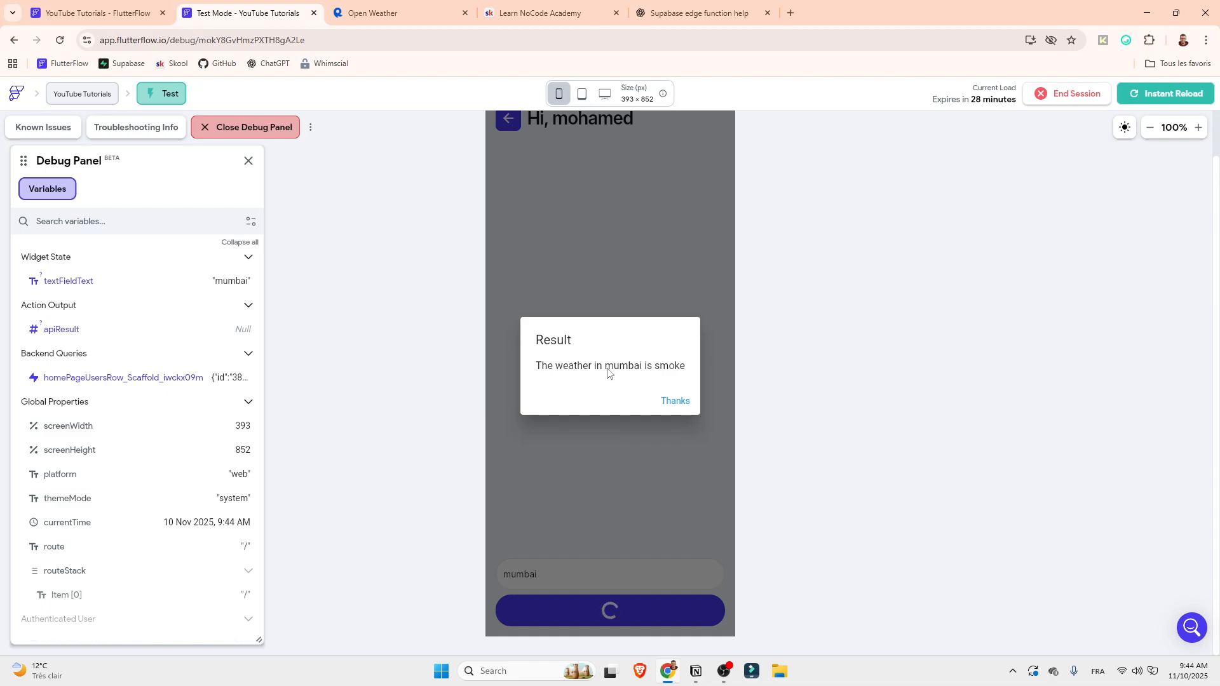
left_click(674, 408)
Request the weather for new york in the running app and dismiss the result dialog
left_click_drag(555, 575, 441, 578)
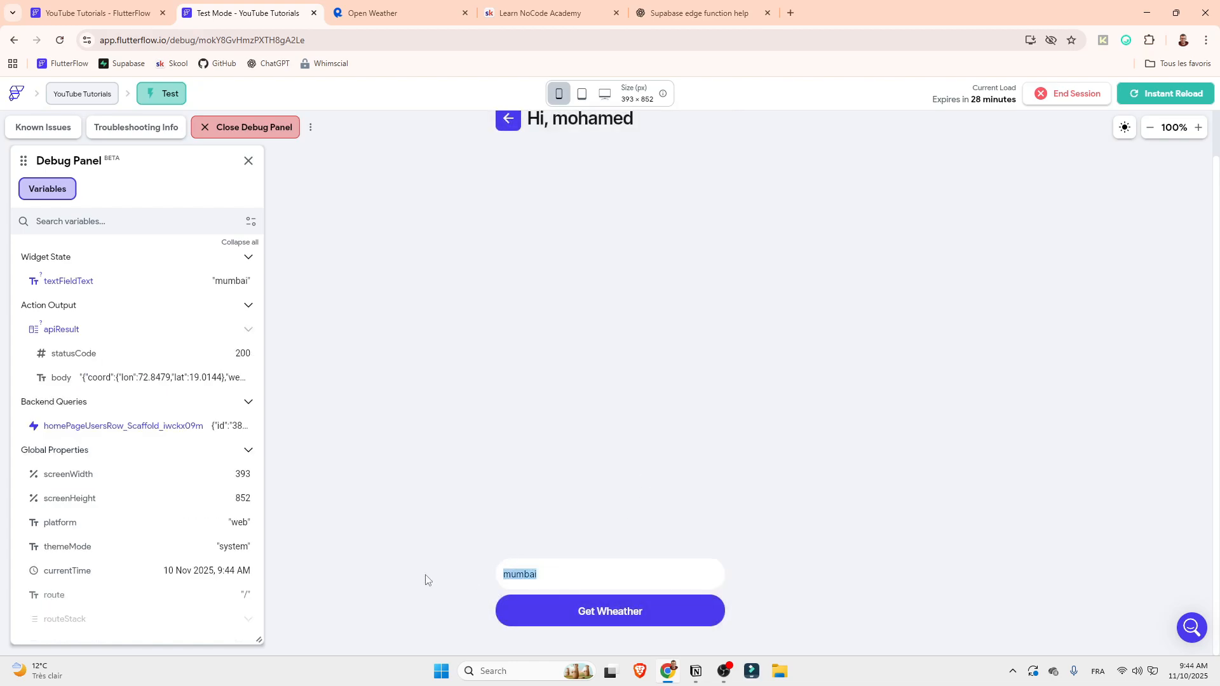
type("new york")
left_click(597, 611)
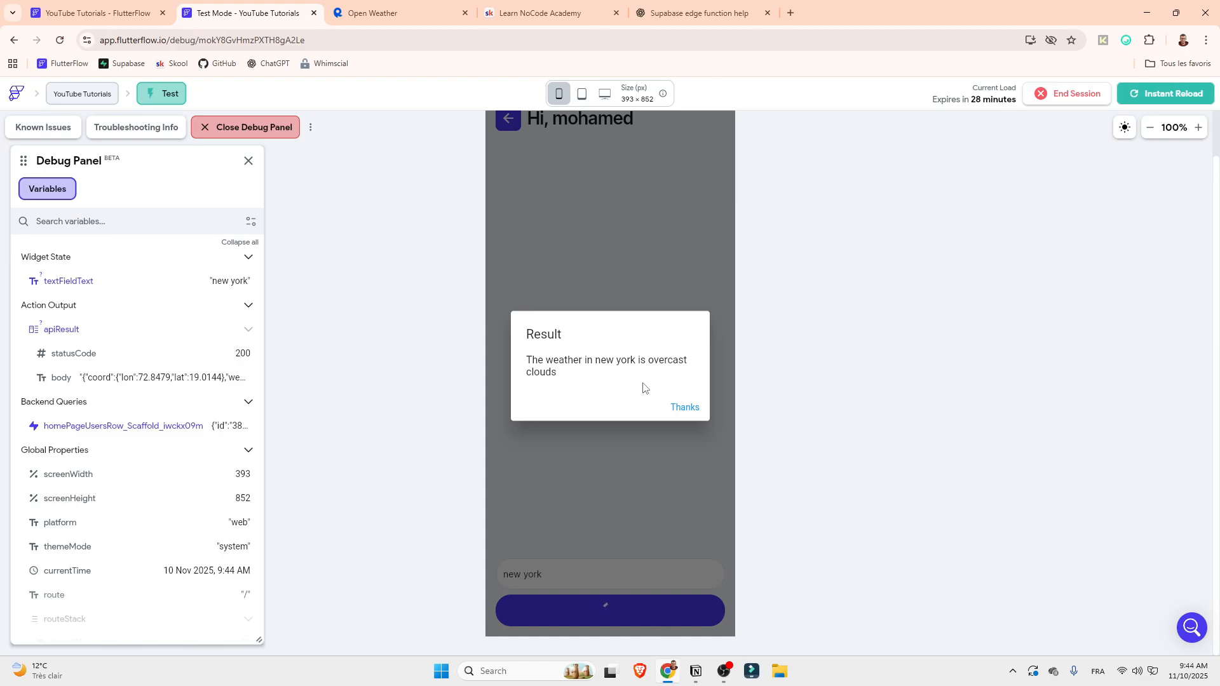
left_click(681, 407)
Replace the city with miami and request its weather
left_click_drag(542, 584, 469, 582)
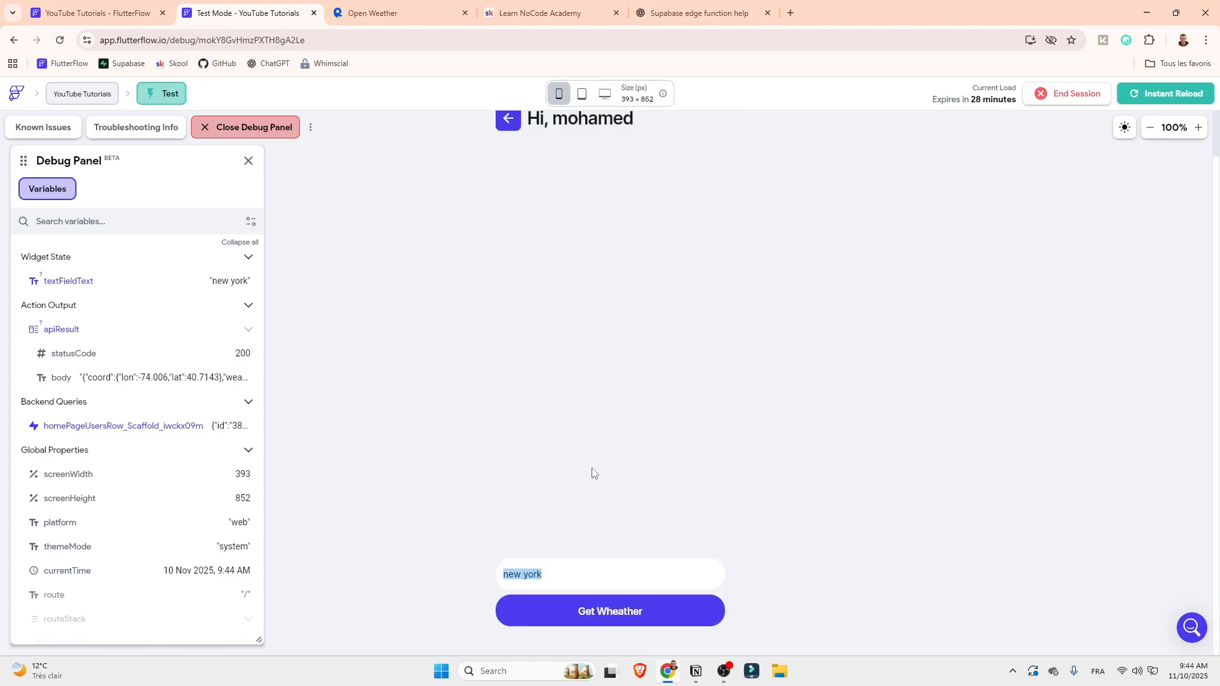
type("mimai")
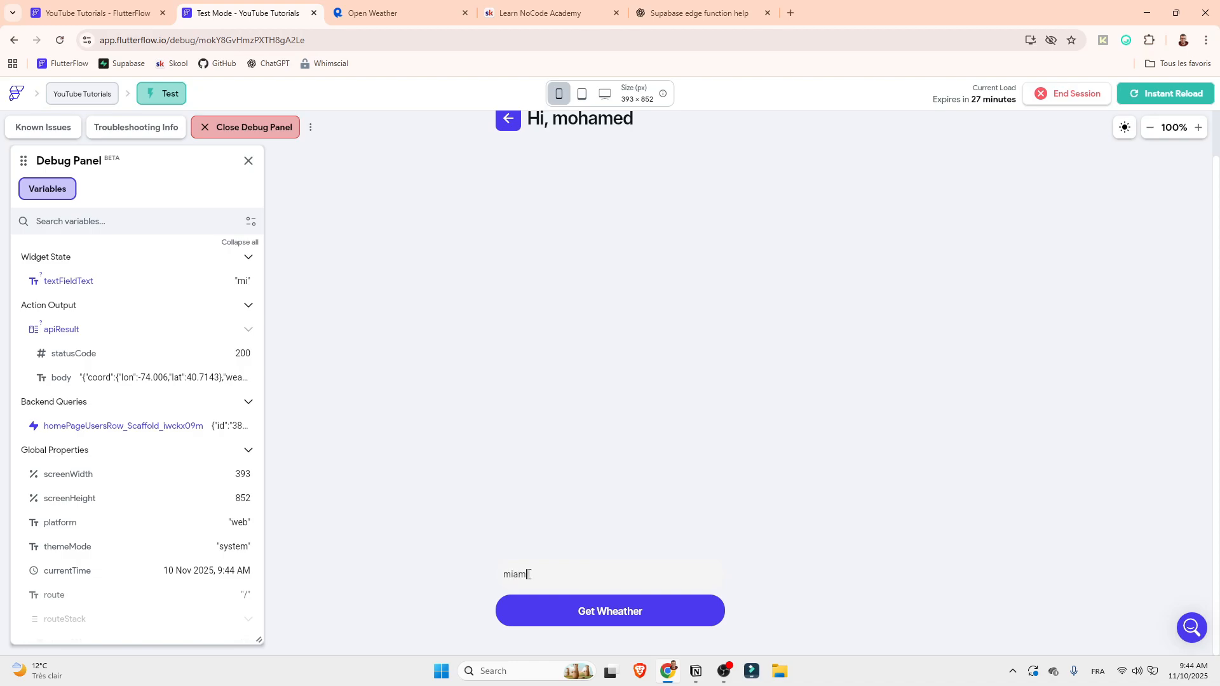
left_click(544, 612)
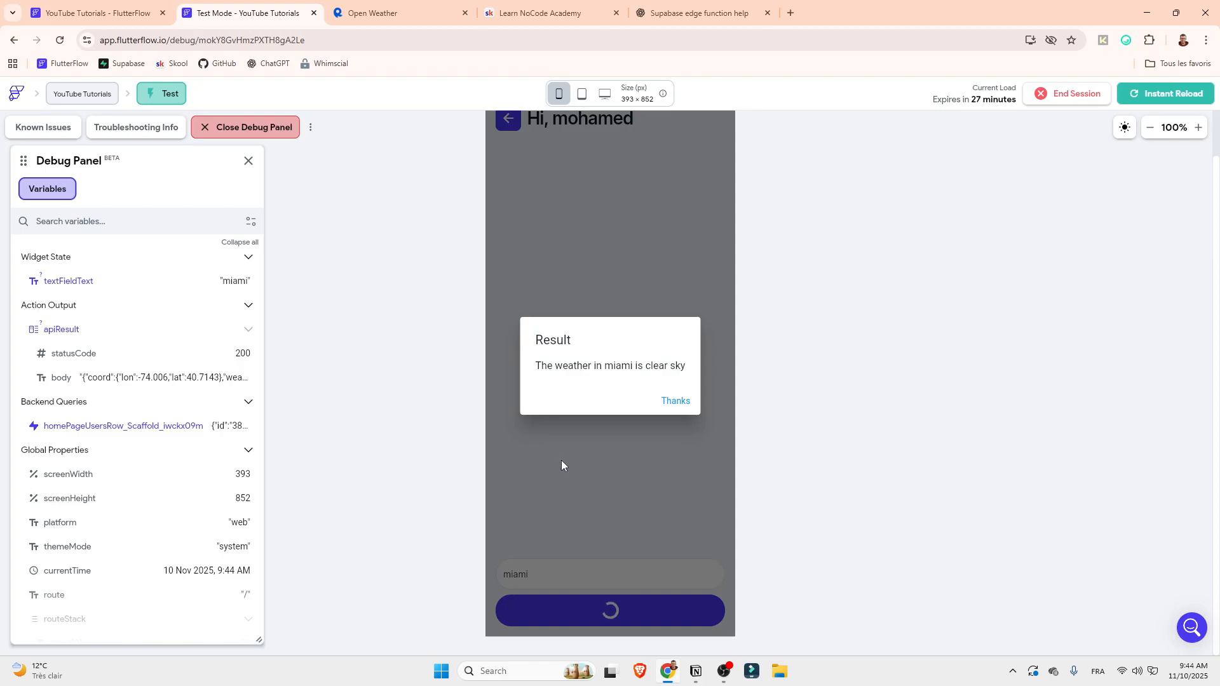
Dismiss the miami result, request the weather for xyz in the running app and dismiss its result dialog
left_click(673, 404)
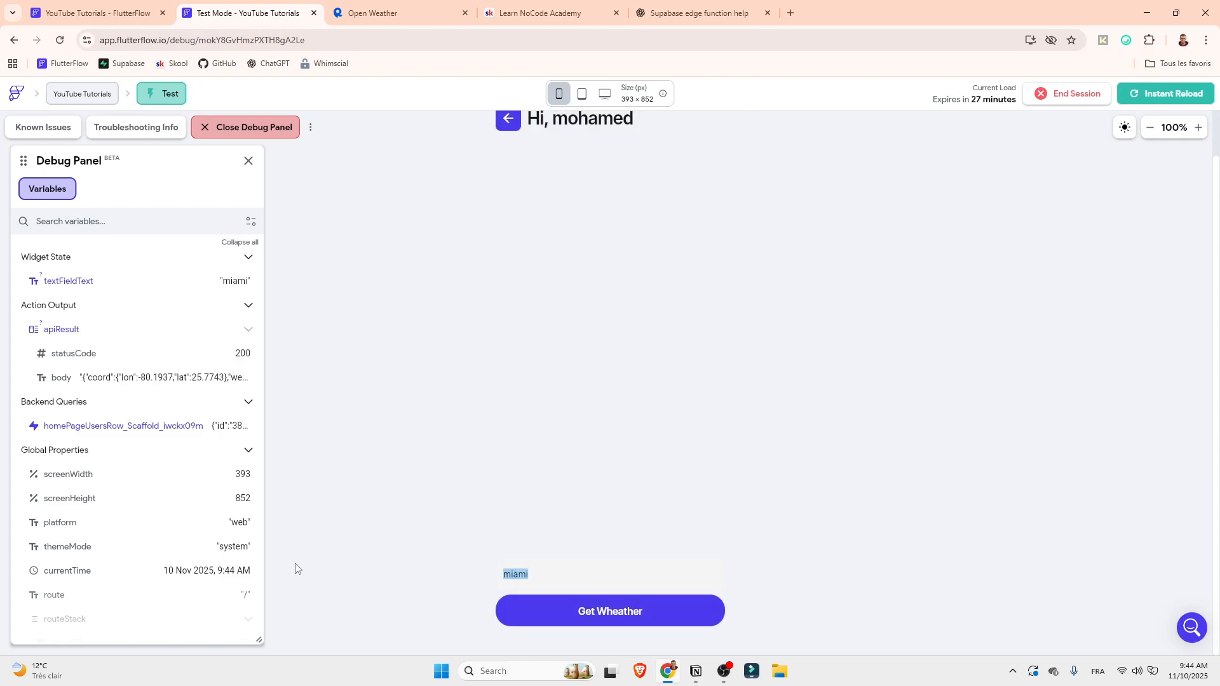
type("xyz")
left_click(678, 616)
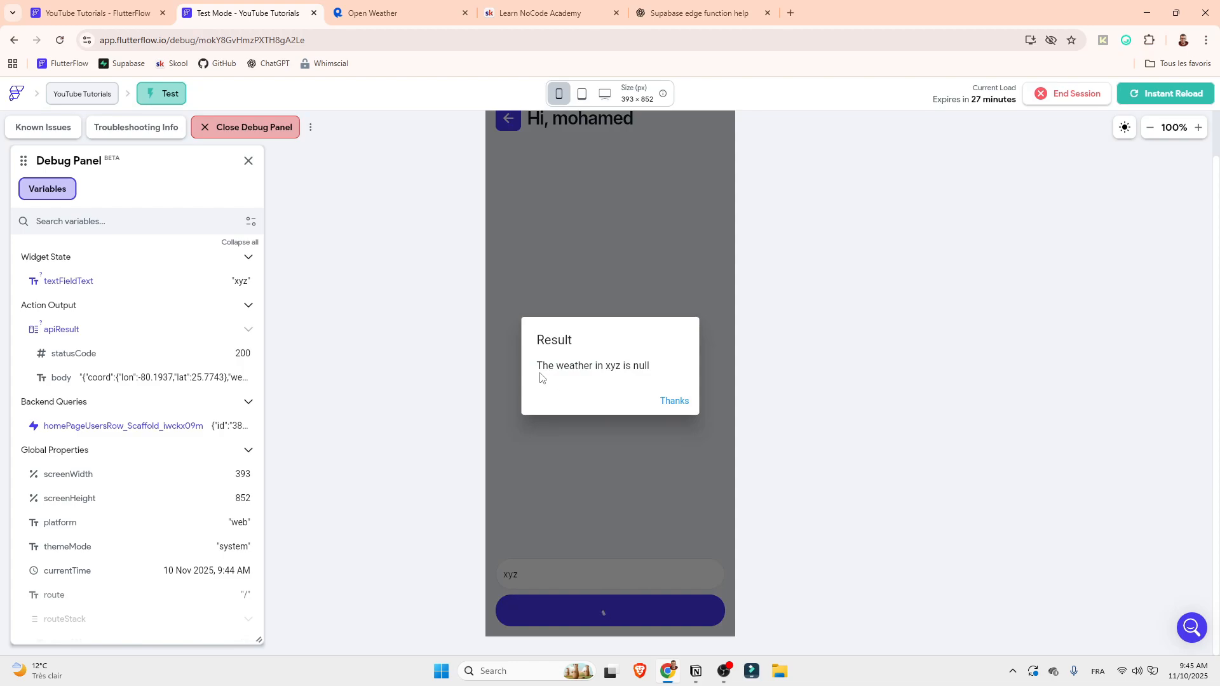
left_click(675, 403)
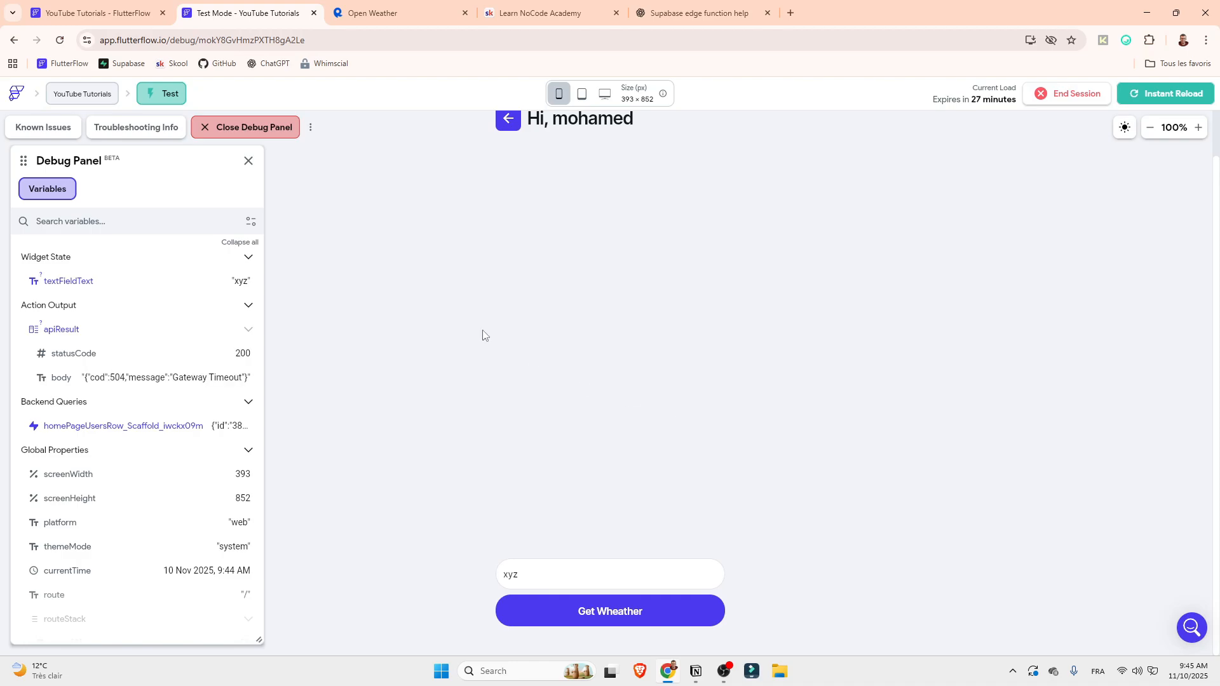
Return to the button's action flow, add a conditional action on the TRUE branch and move it above the alert dialog
left_click(101, 9)
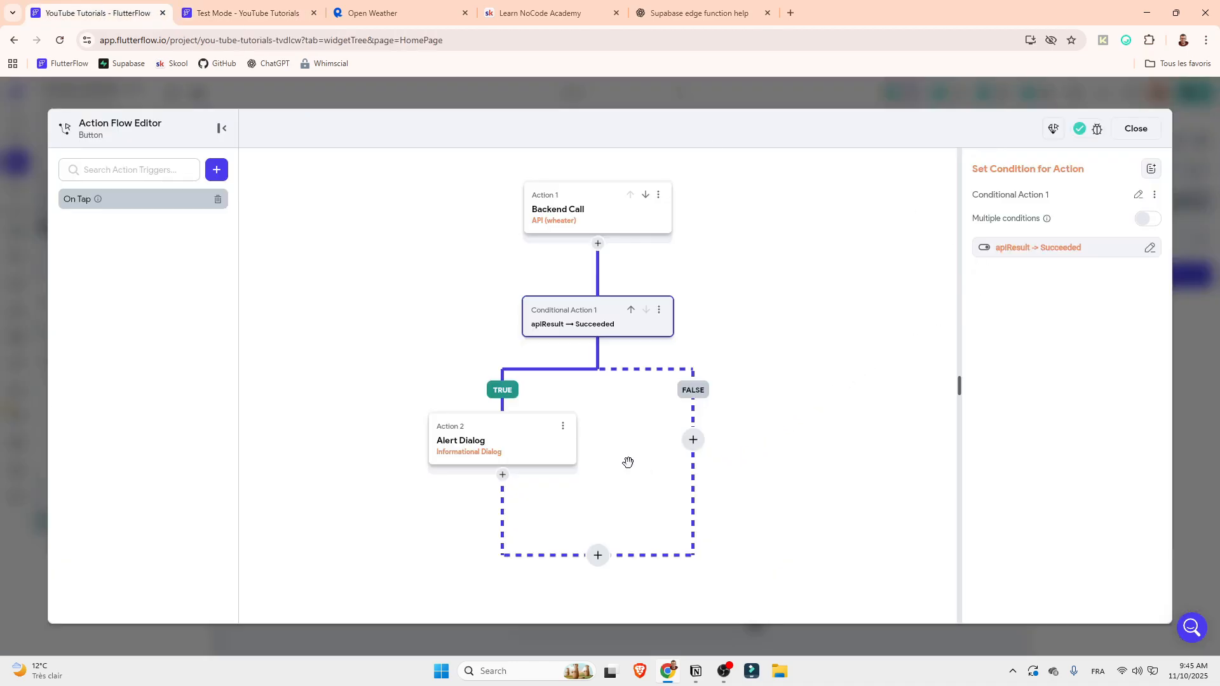
left_click(506, 445)
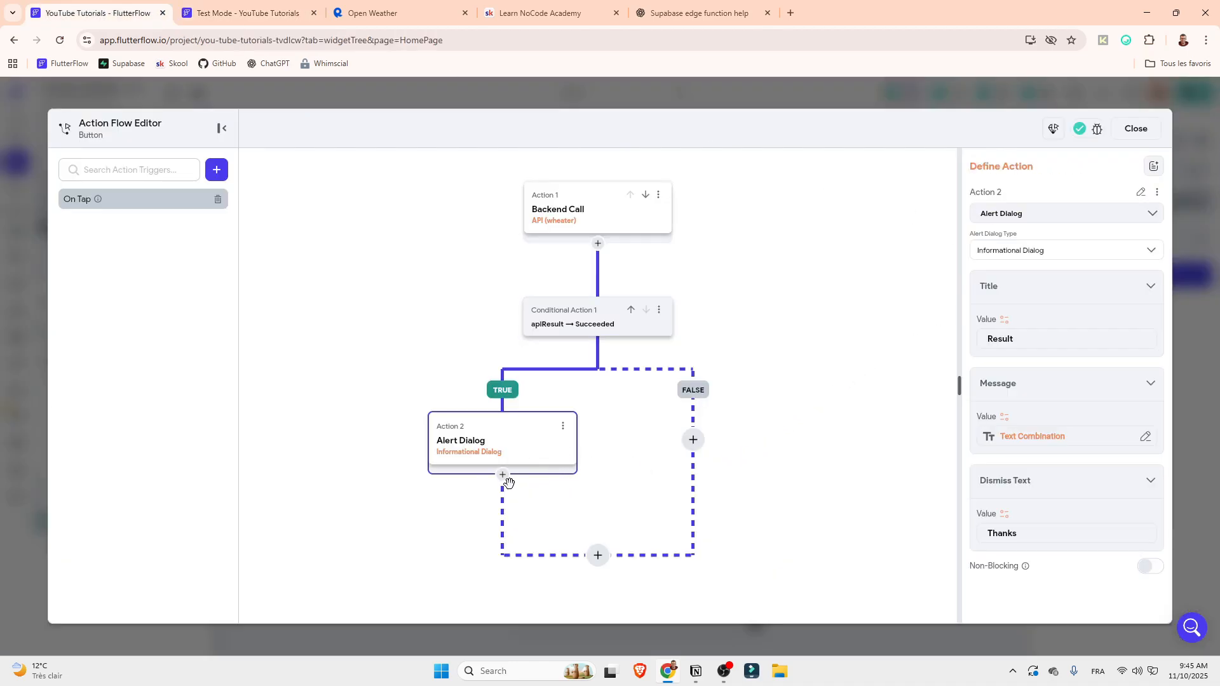
left_click(572, 332)
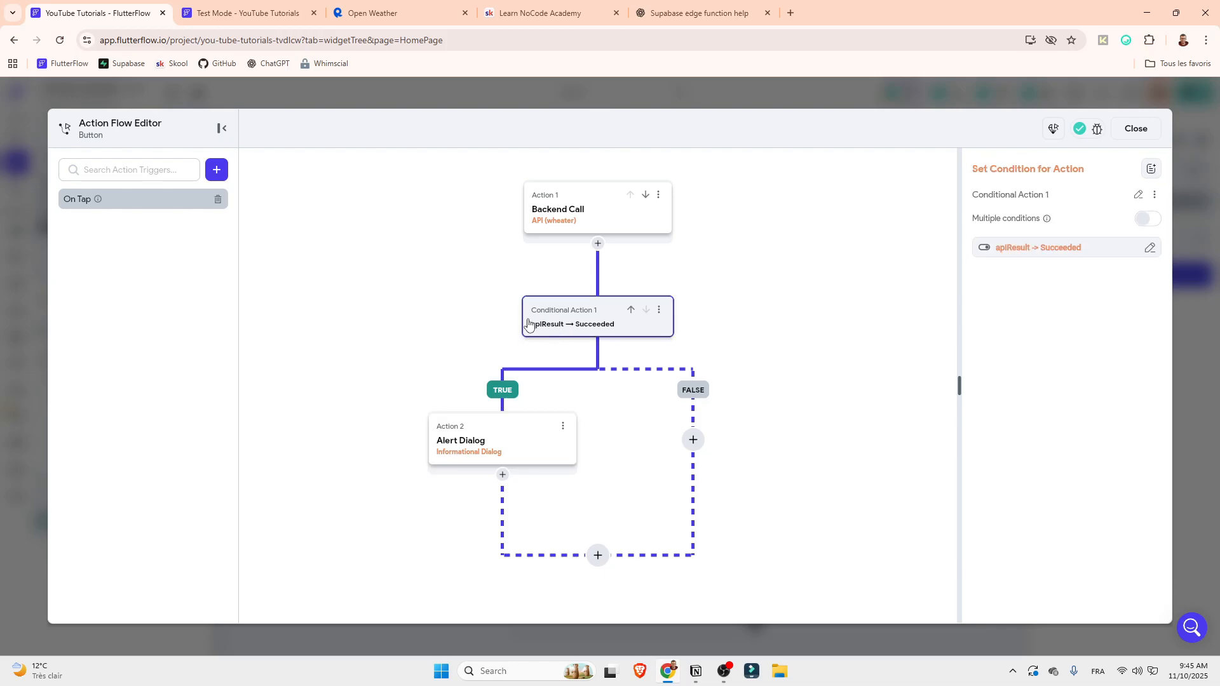
left_click(503, 474)
left_click(516, 518)
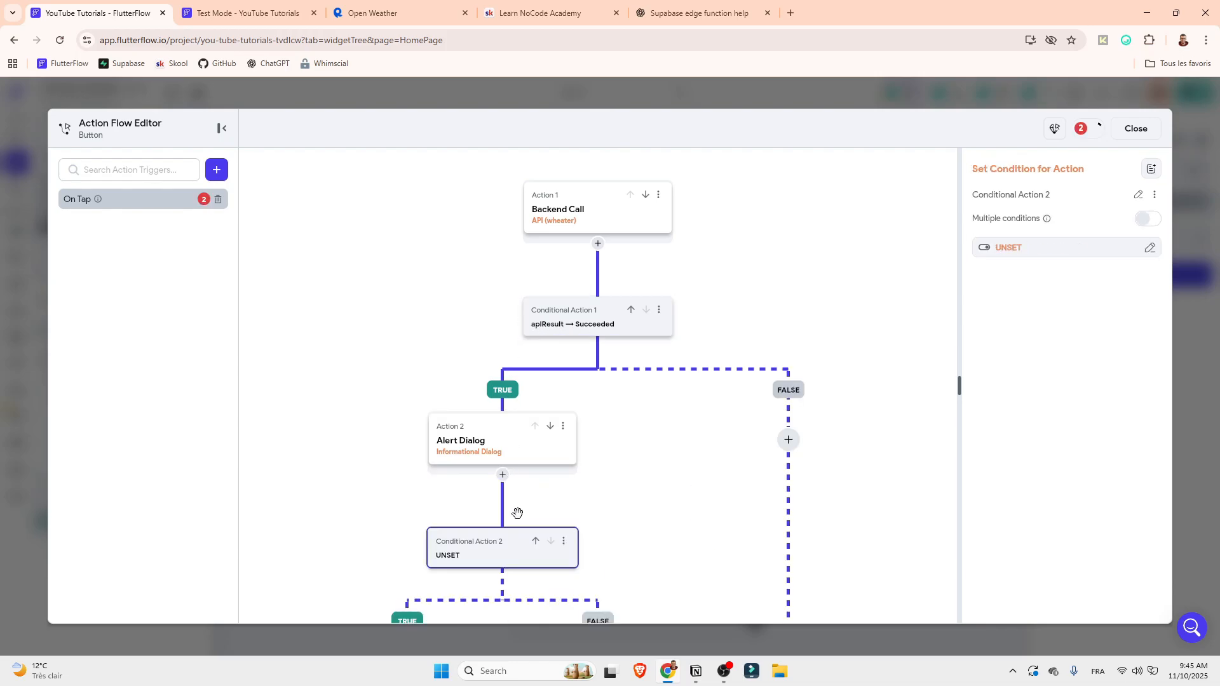
left_click(633, 541)
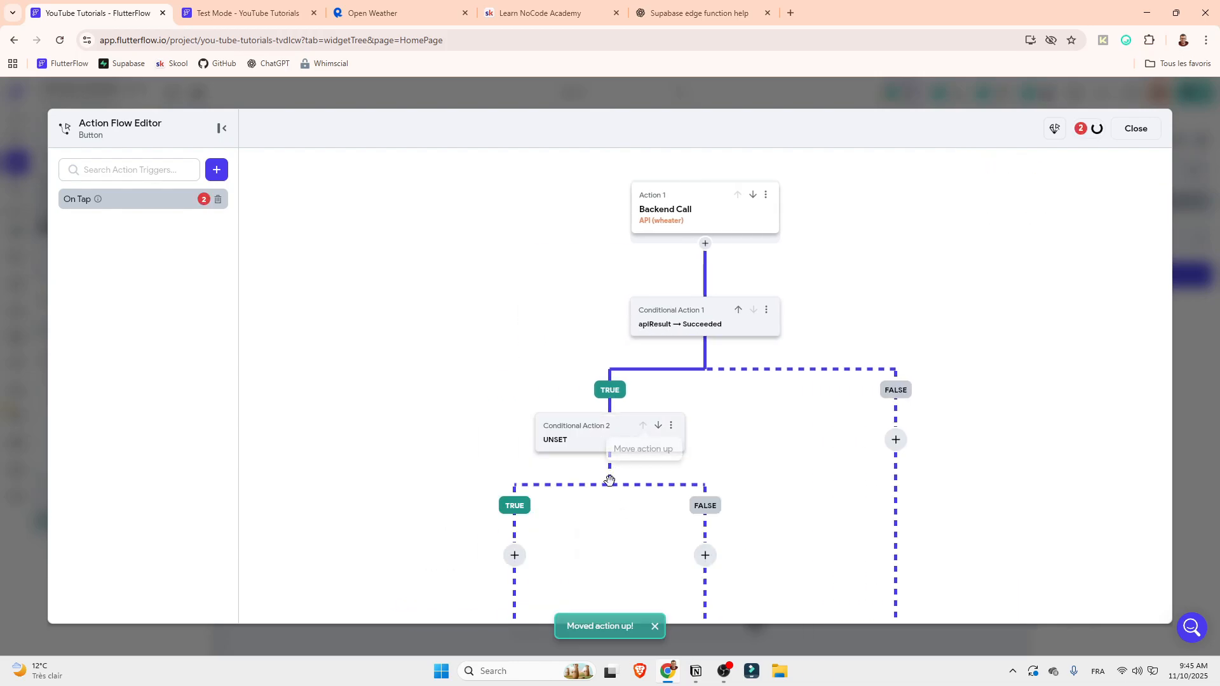
left_click(586, 437)
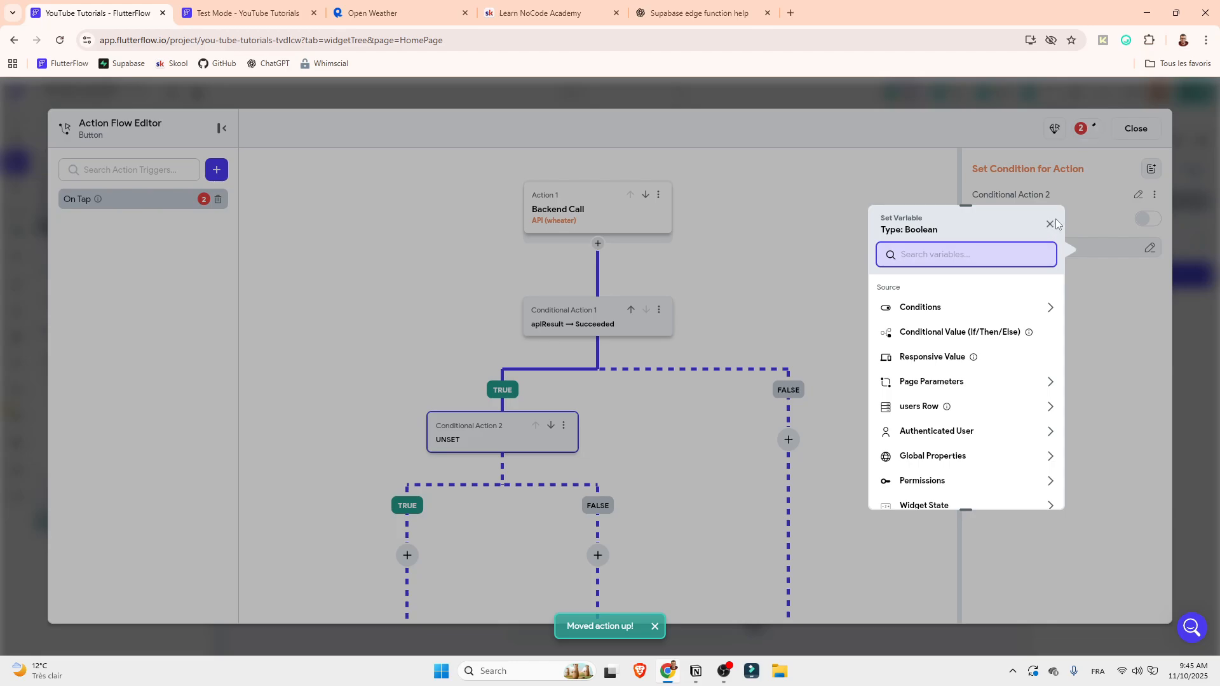
left_click(1054, 224)
scroll(636, 419, "down", 2)
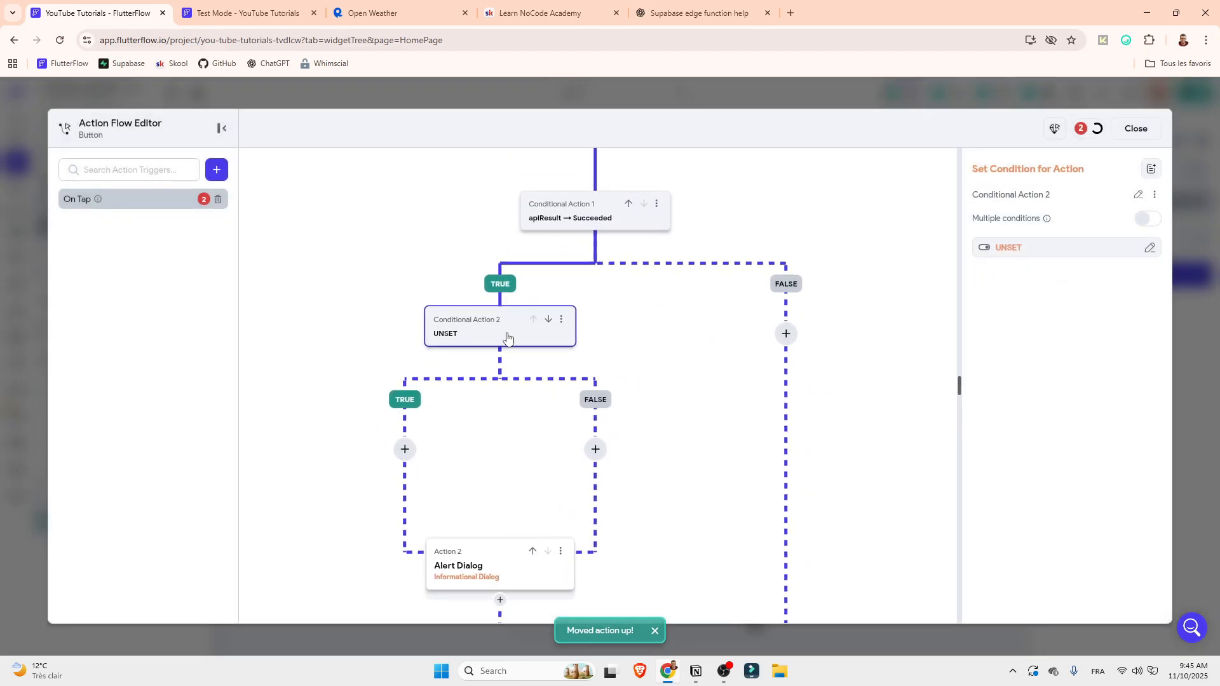
Give the new conditional action a single condition with the apiResult action output as its first value
left_click(1003, 248)
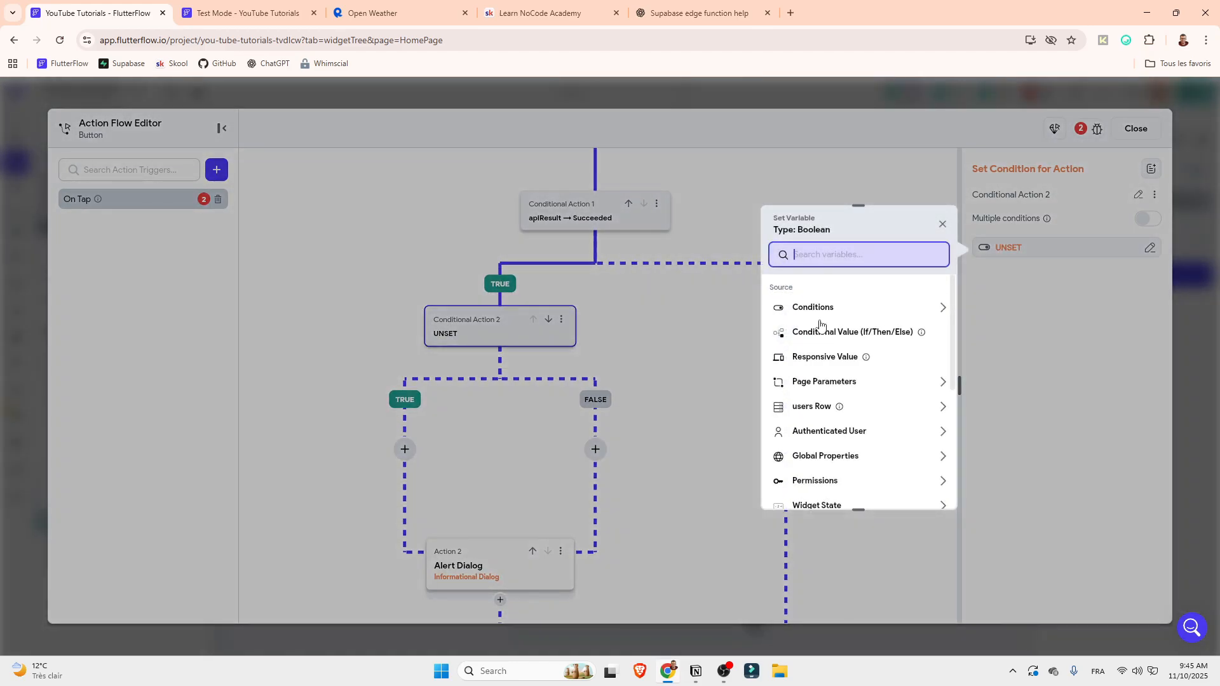
left_click(846, 354)
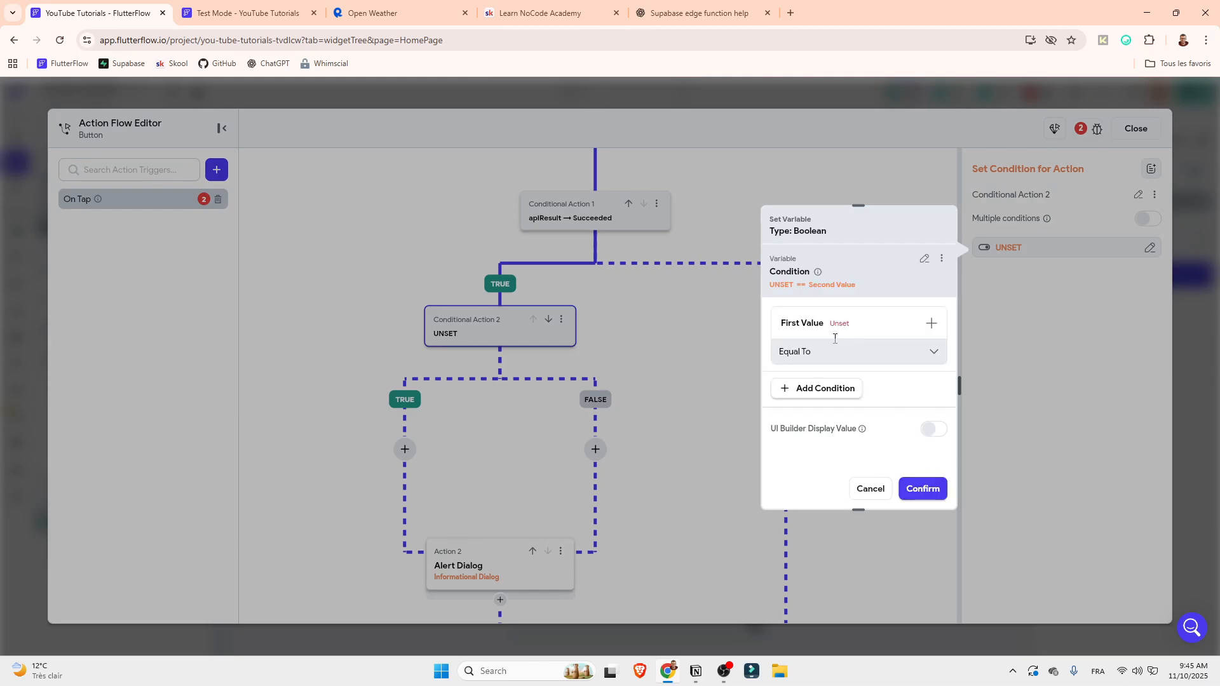
left_click(819, 350)
left_click(612, 439)
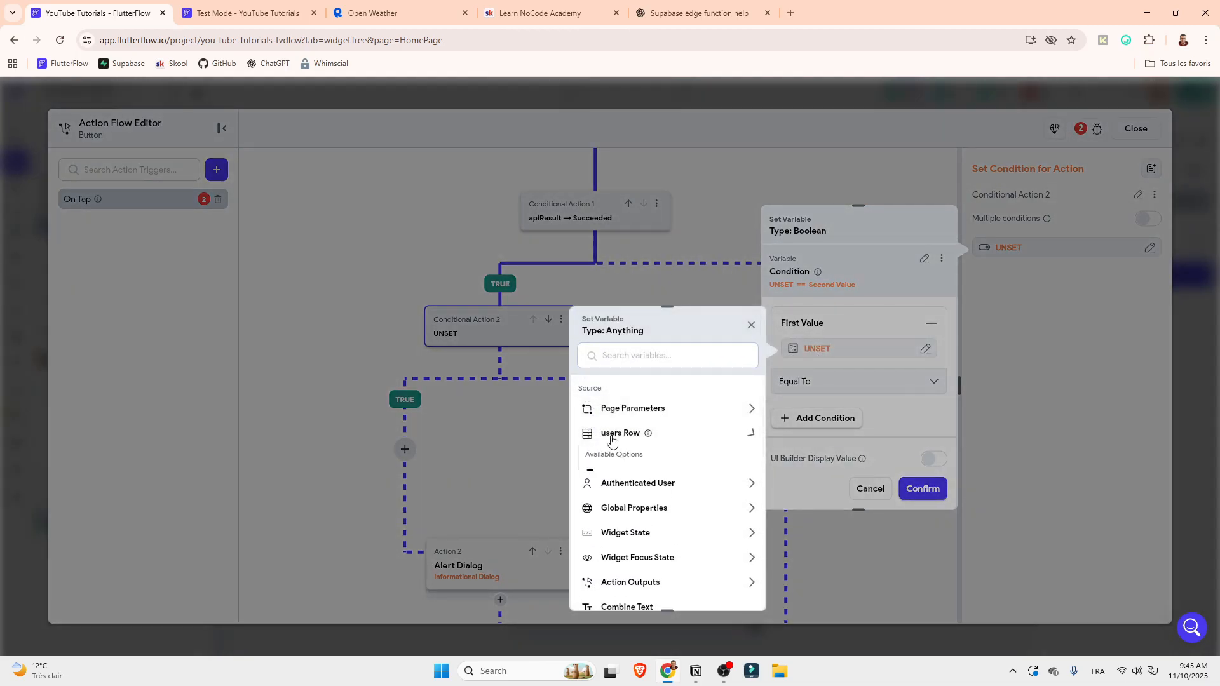
left_click(612, 440)
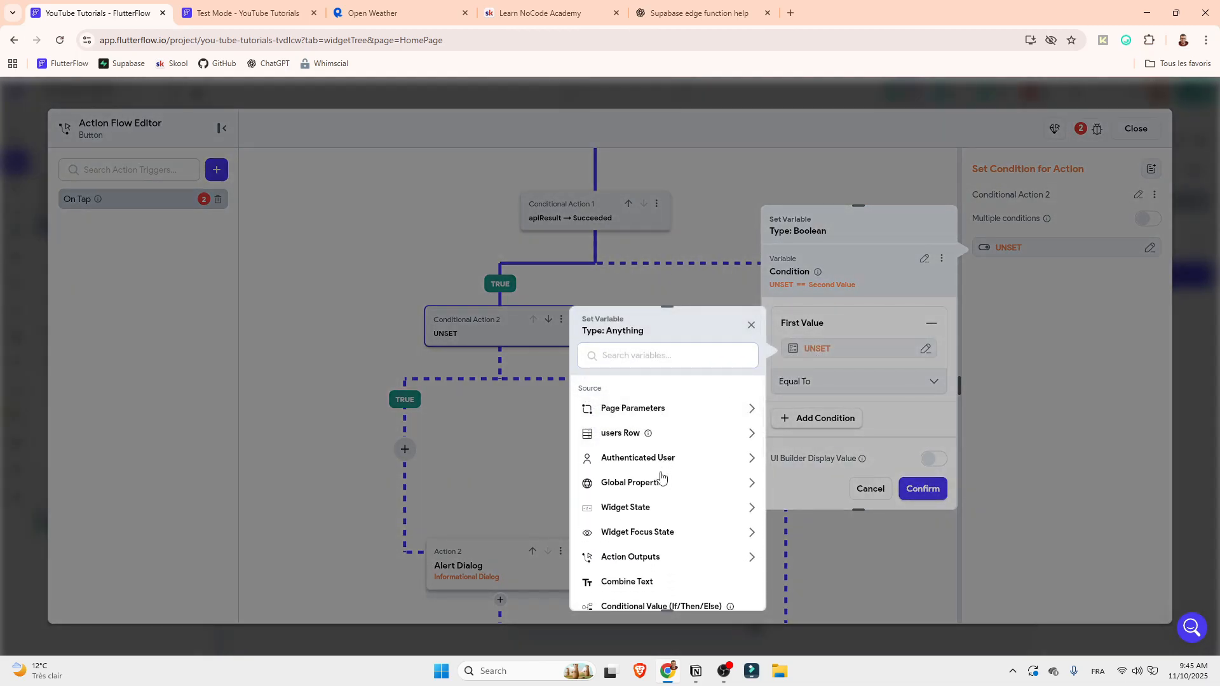
left_click(639, 558)
scroll(655, 531, "down", 1)
left_click(635, 533)
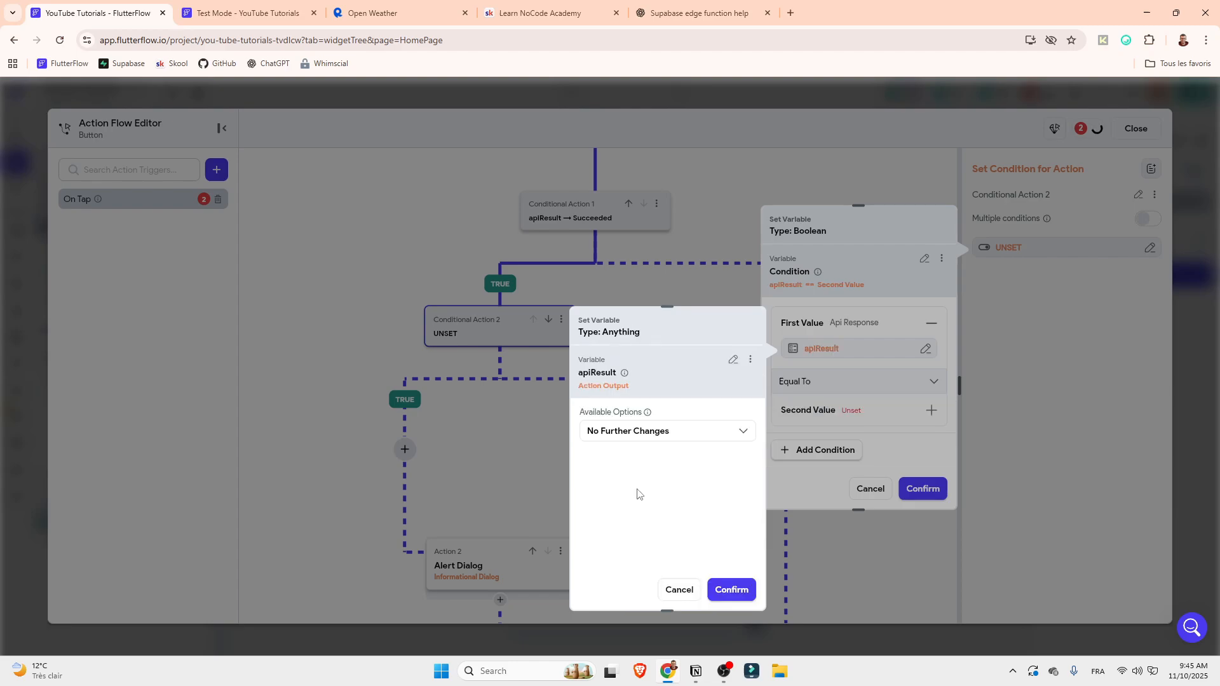
Set apiResult's API response option to JSON Body with the JSON path $.weather[0].description and confirm
left_click(636, 431)
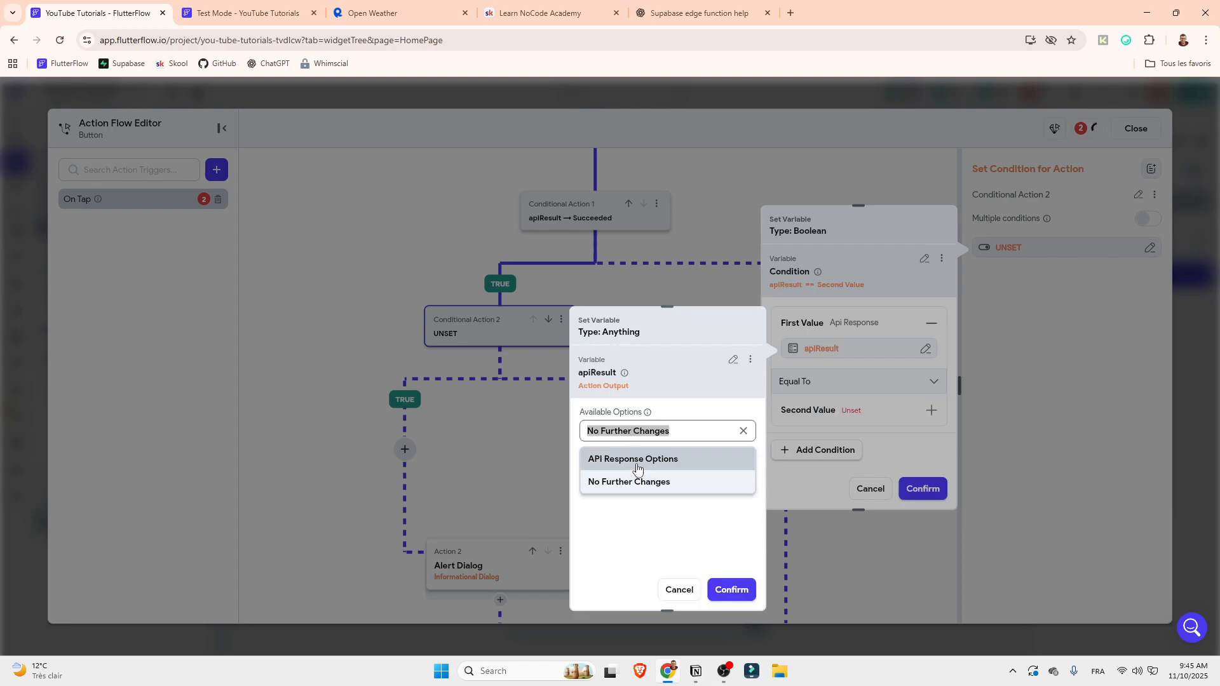
left_click(641, 467)
left_click(642, 474)
left_click(641, 500)
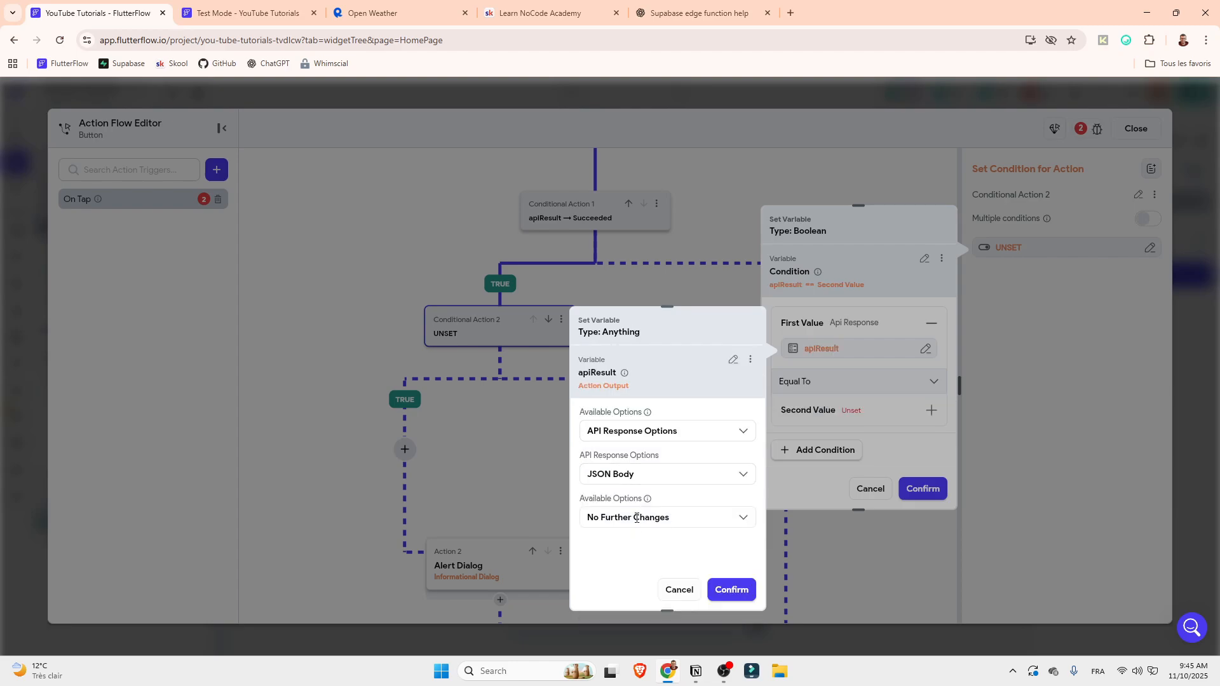
left_click(642, 474)
left_click(645, 504)
left_click(641, 518)
left_click(636, 418)
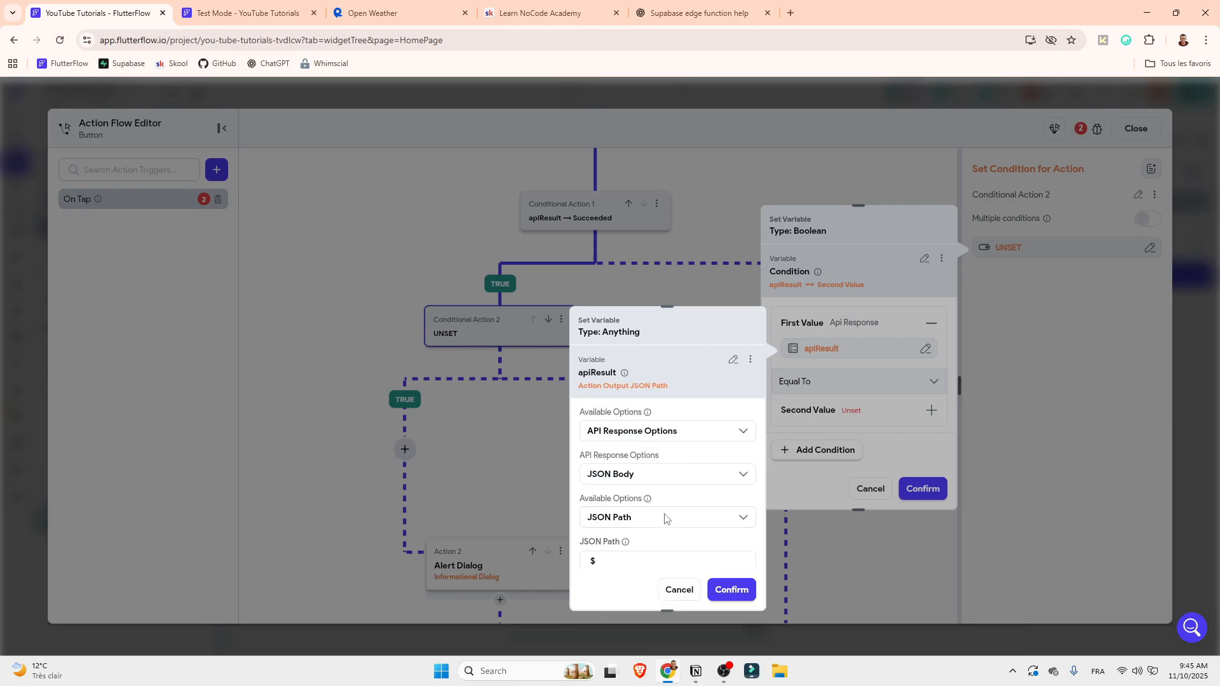
left_click(641, 559)
type(".weather[0].description")
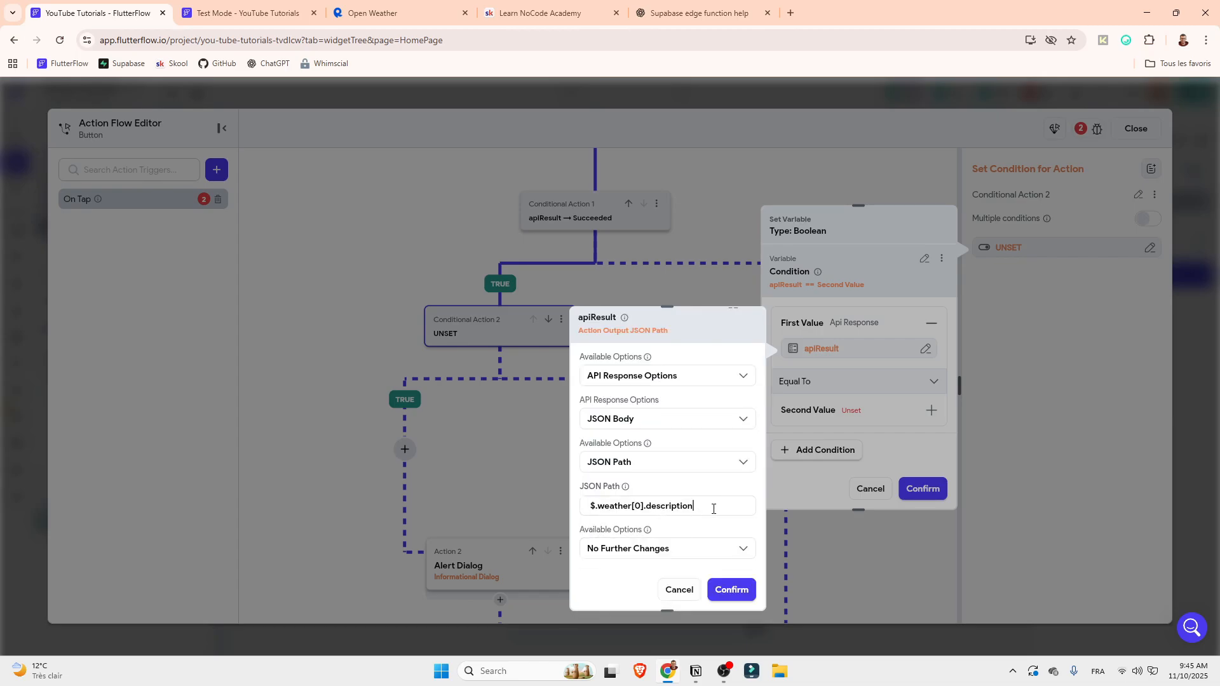
left_click(730, 590)
Set the condition's operator to Is Not Set and confirm the condition
left_click(827, 413)
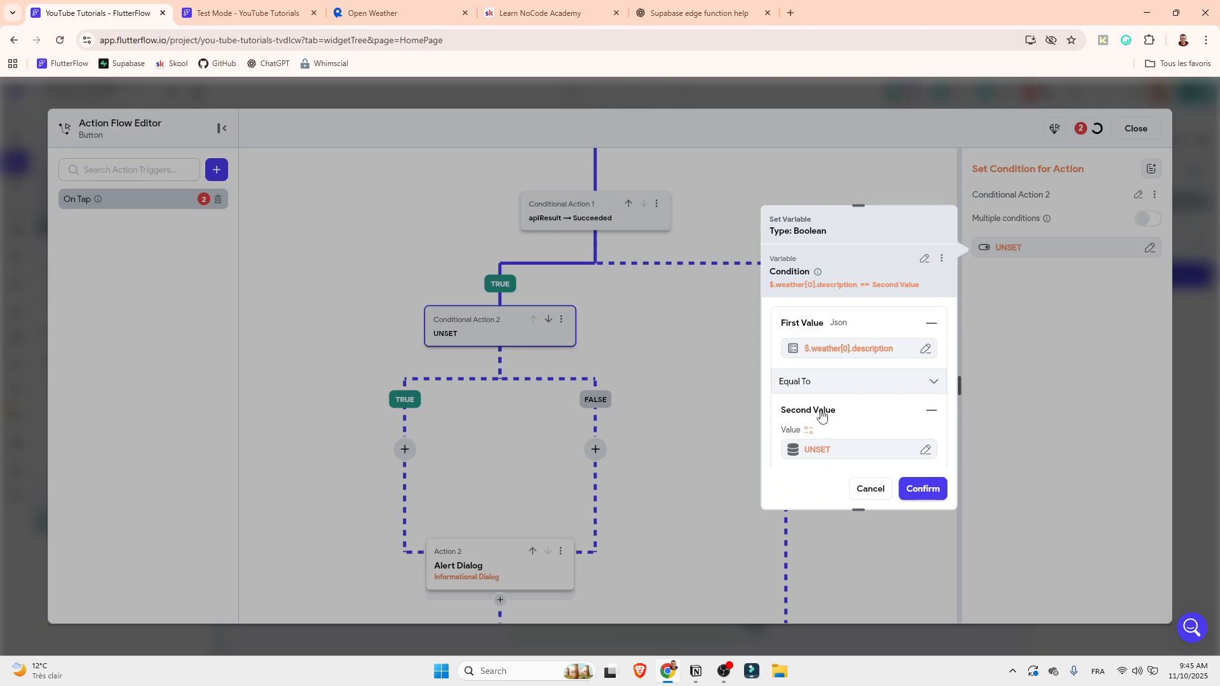
left_click(826, 382)
left_click(802, 481)
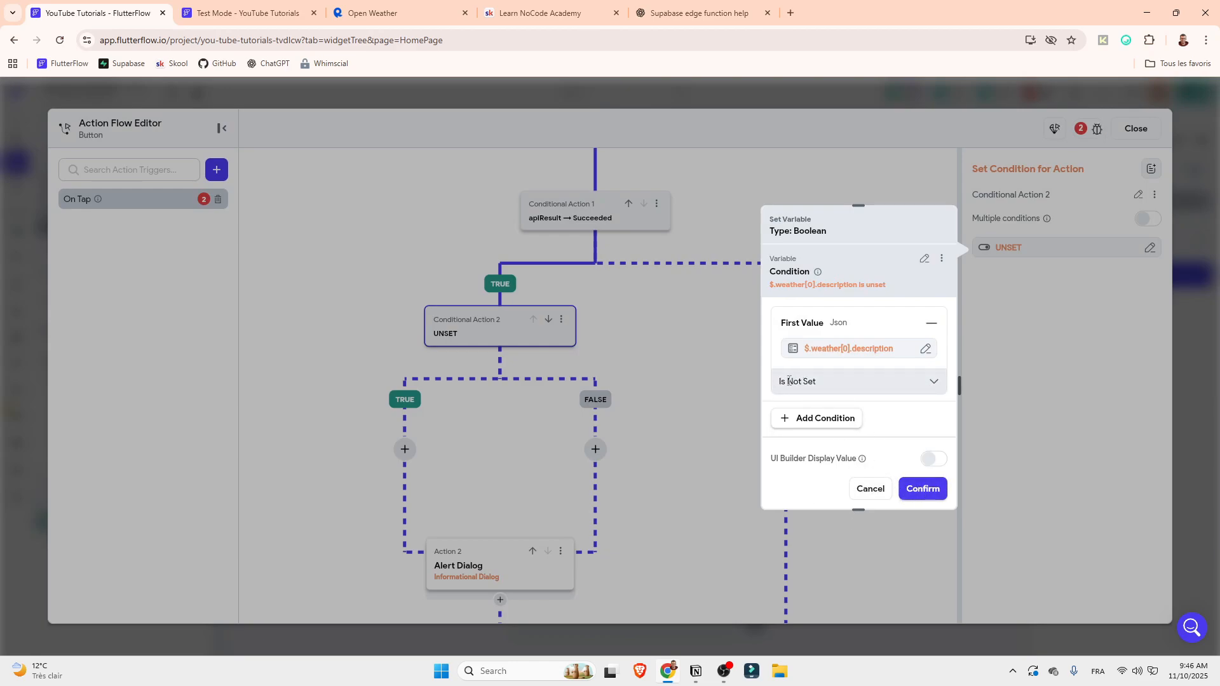
left_click(789, 381)
left_click_drag(788, 382, 823, 382)
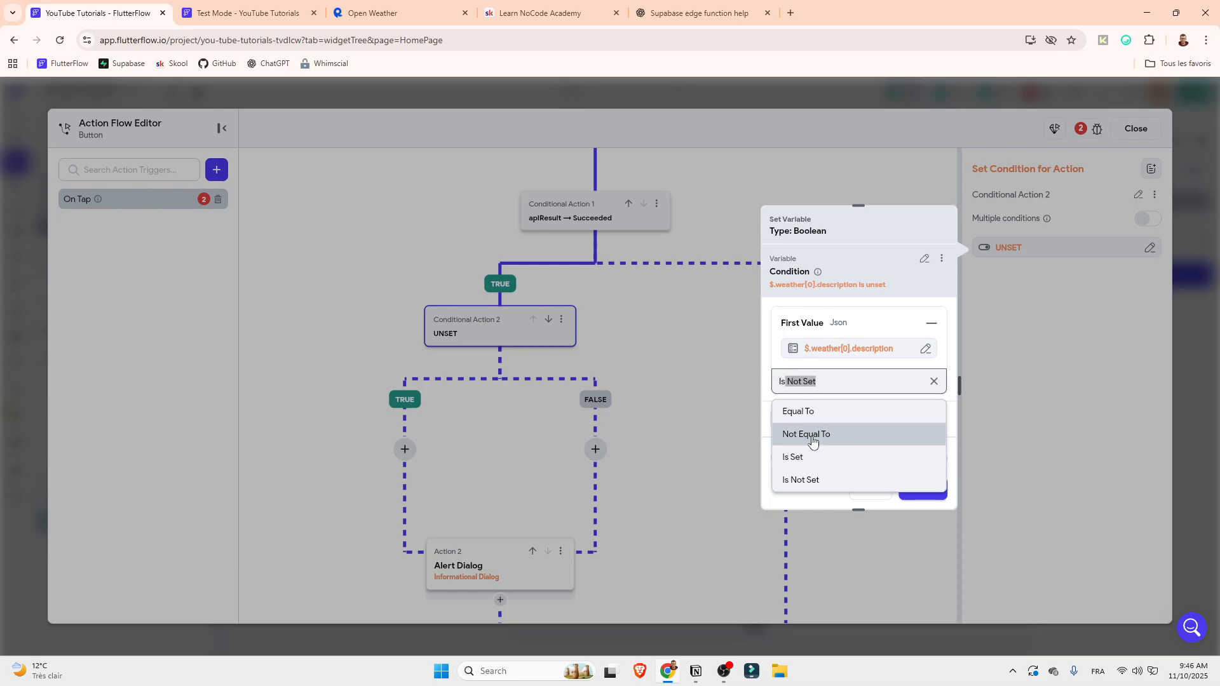
left_click(817, 480)
left_click(921, 489)
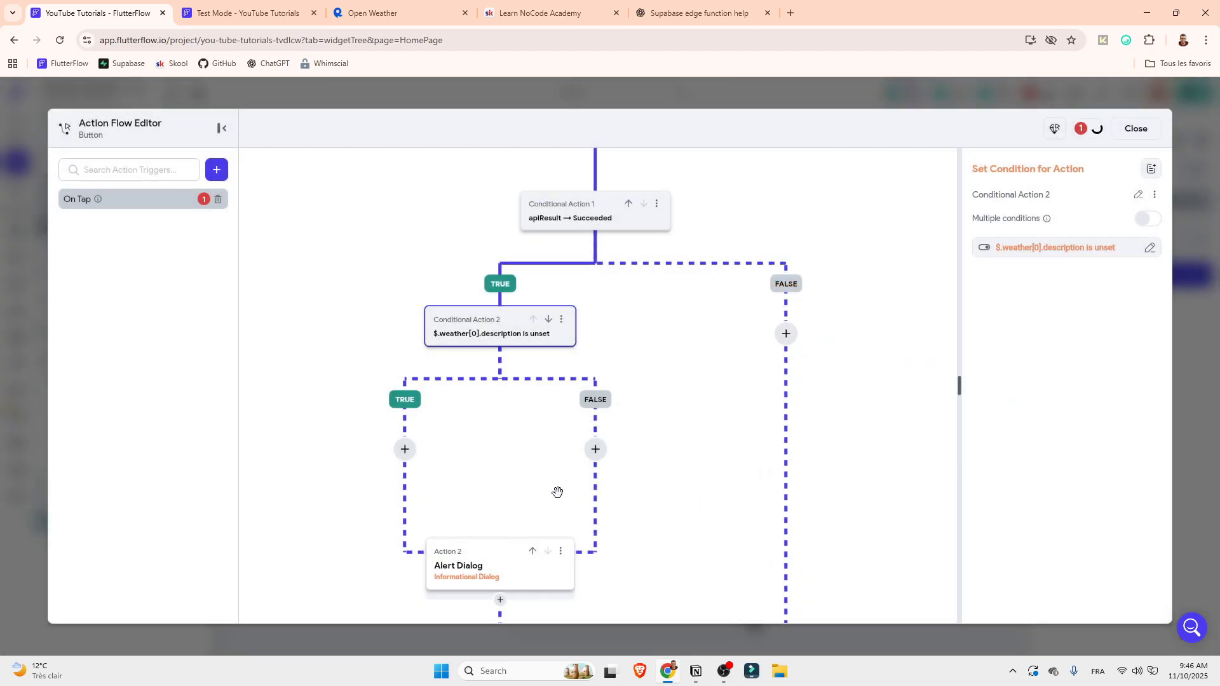
Cut the existing alert dialog action and paste it into the new condition's FALSE branch
left_click(561, 551)
left_click(473, 599)
left_click(594, 451)
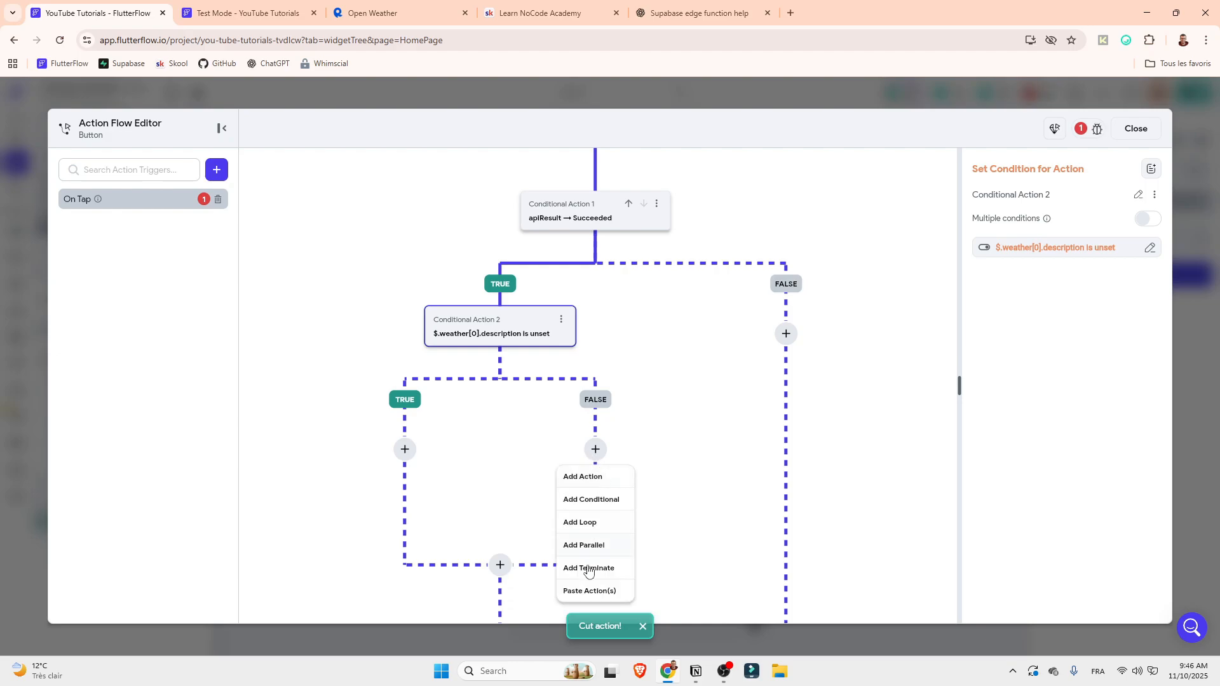
left_click(588, 591)
left_click(519, 343)
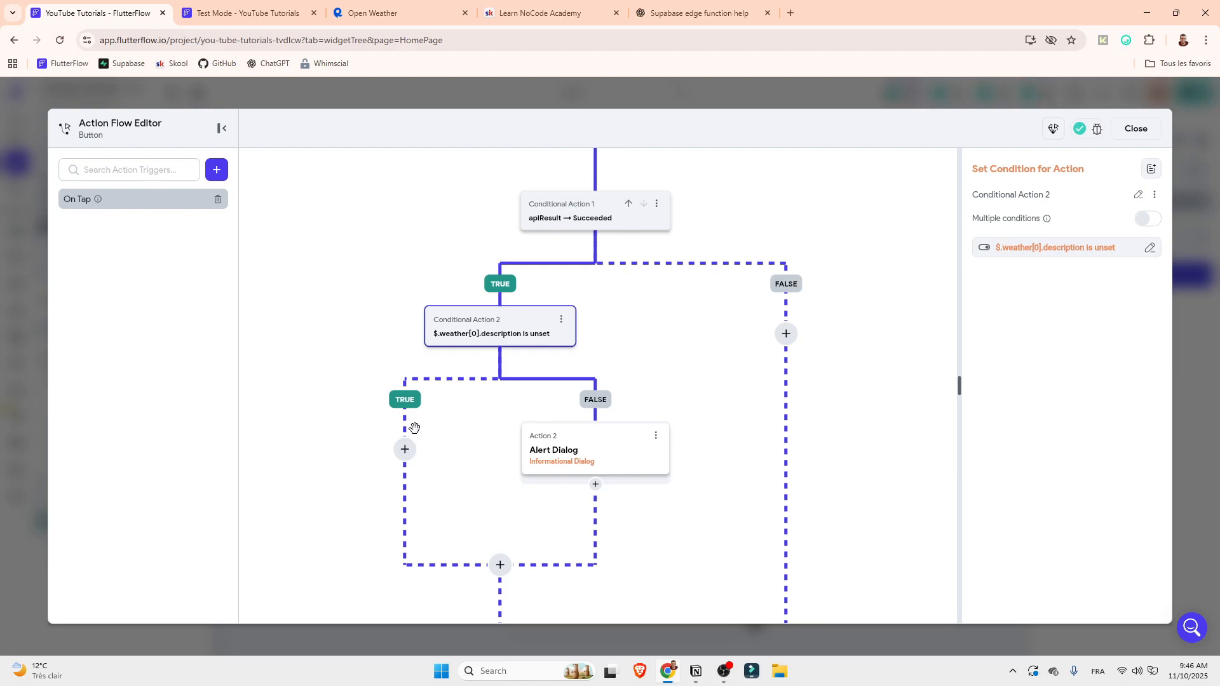
Add an Informational Dialog action to the TRUE branch of the weather description condition
left_click(405, 450)
left_click(401, 475)
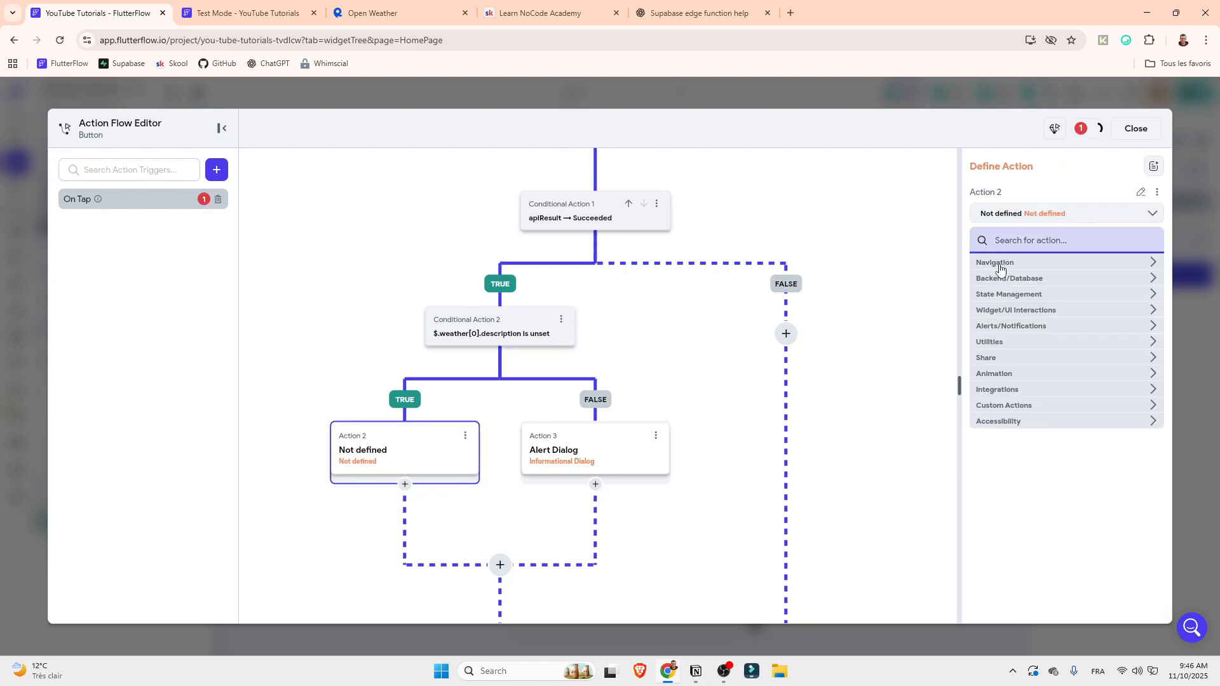
type("info")
left_click(1015, 281)
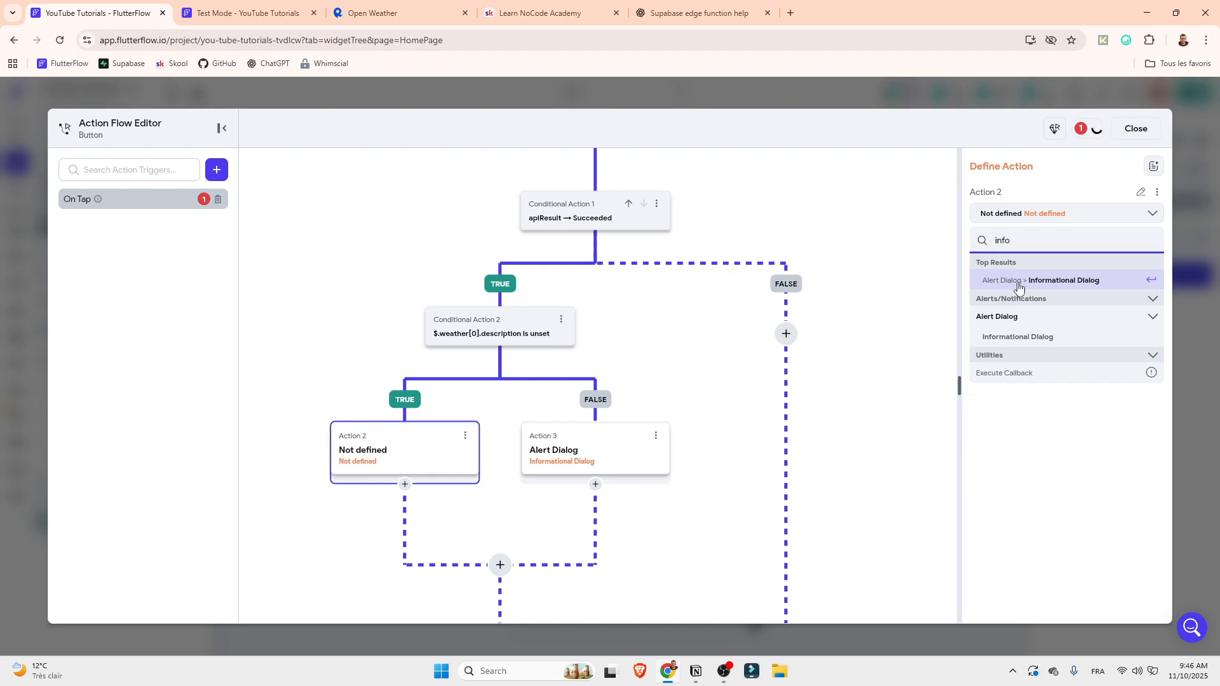
left_click(1029, 335)
Title the new alert dialog Error and set its message to "Please enter a valid city"
type("Error")
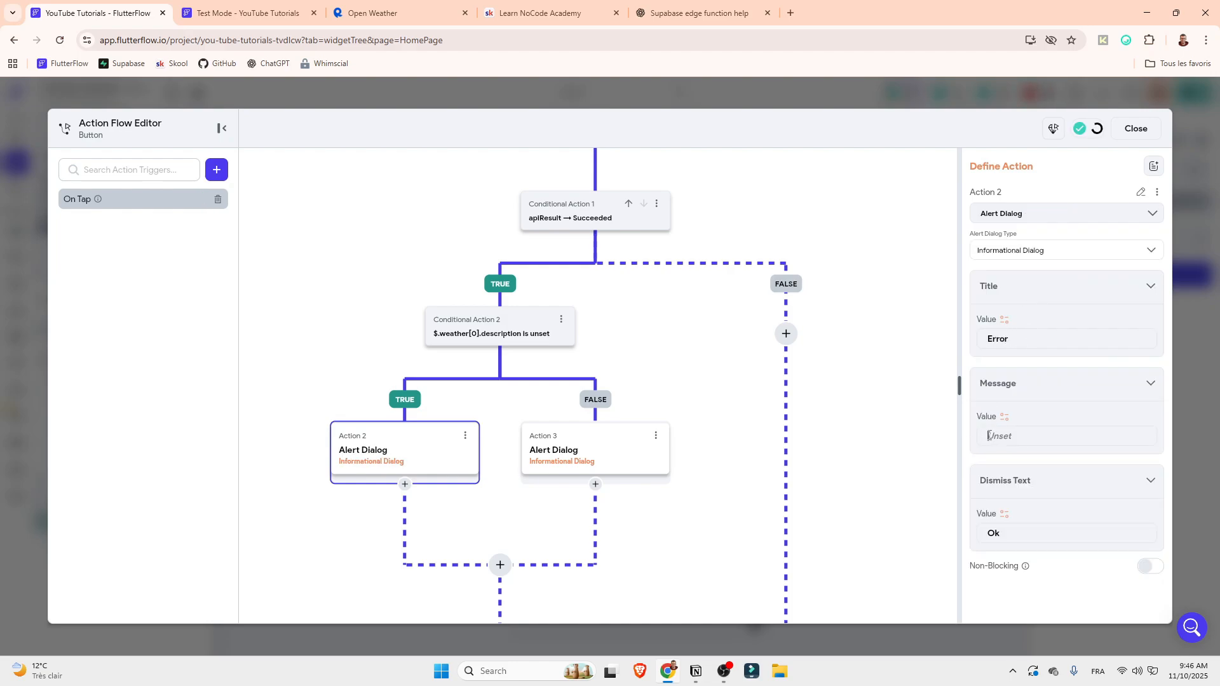
left_click(990, 436)
type("Please enter a valid cti")
key("BackSpace")
type("ity")
Review both conditions and the alert dialogs on the TRUE and FALSE branches of the weather description check
left_click(502, 338)
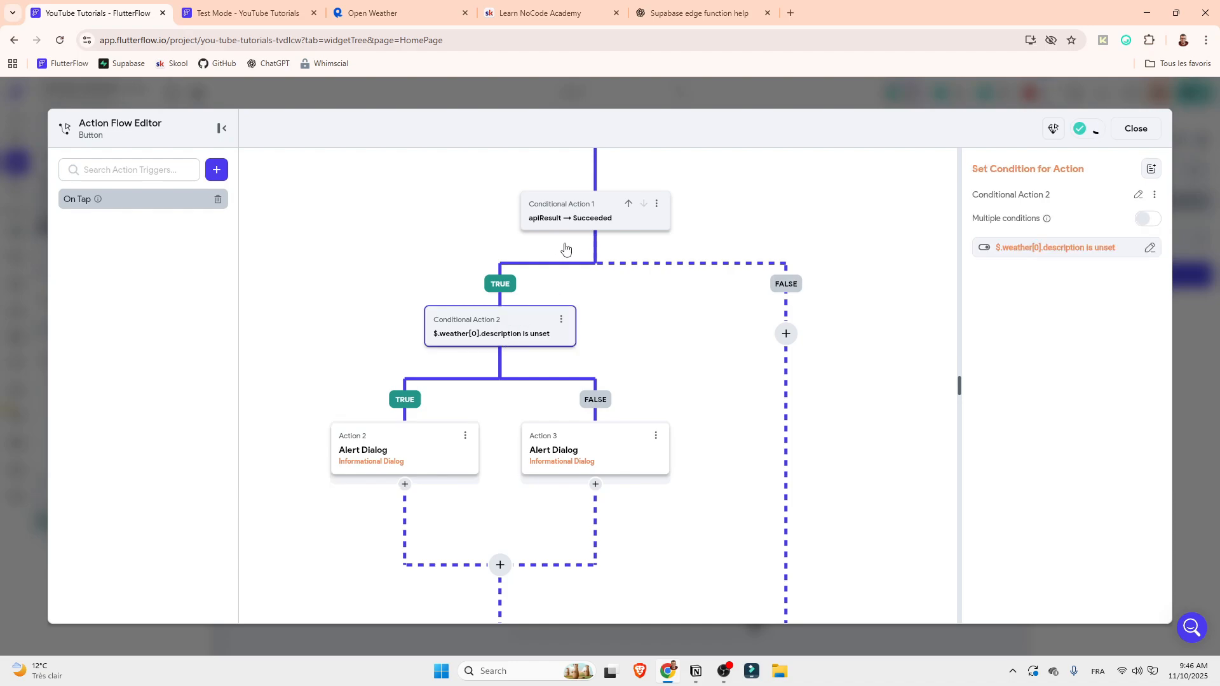
left_click(569, 232)
left_click(526, 338)
left_click(567, 467)
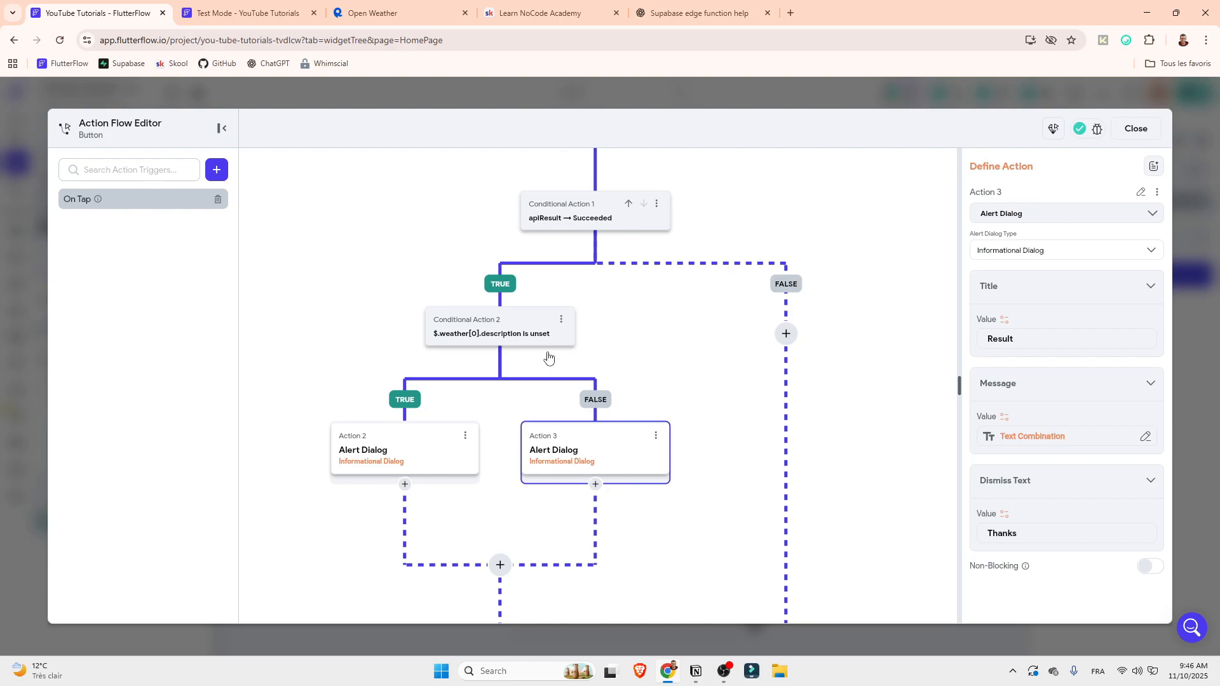
left_click(389, 445)
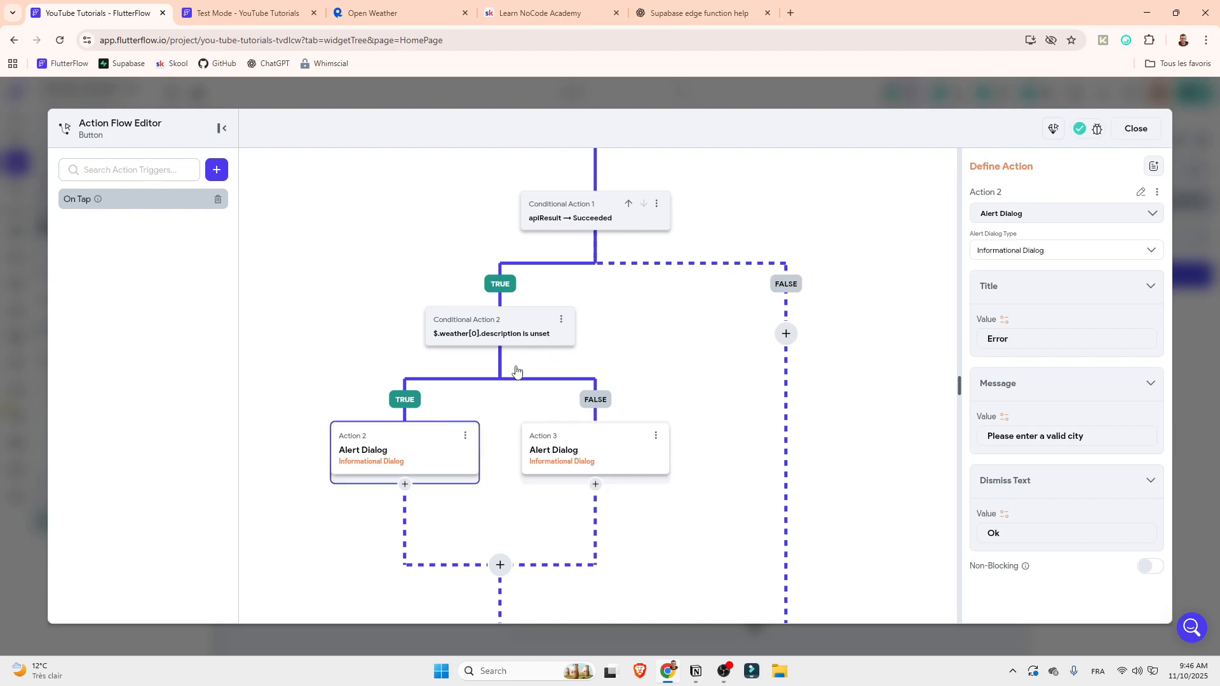
left_click(593, 456)
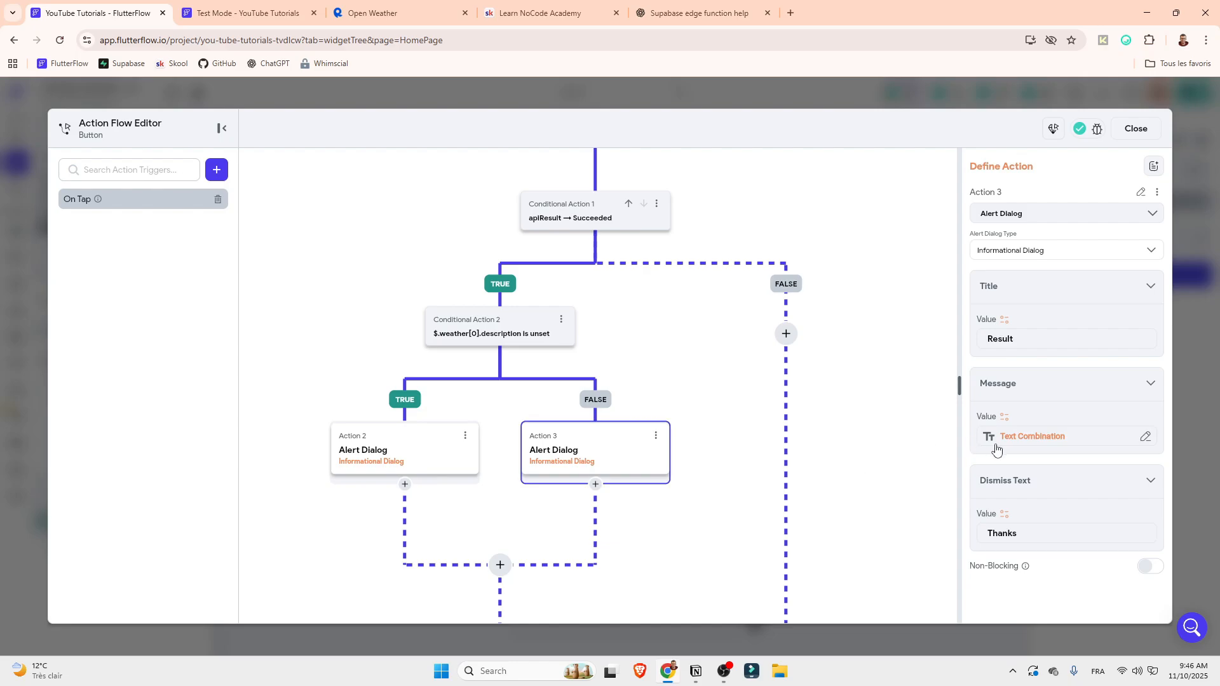
Close the Action Flow Editor, then request the weather for casa in the reloaded test app and dismiss the result dialog
left_click(1136, 129)
left_click(241, 11)
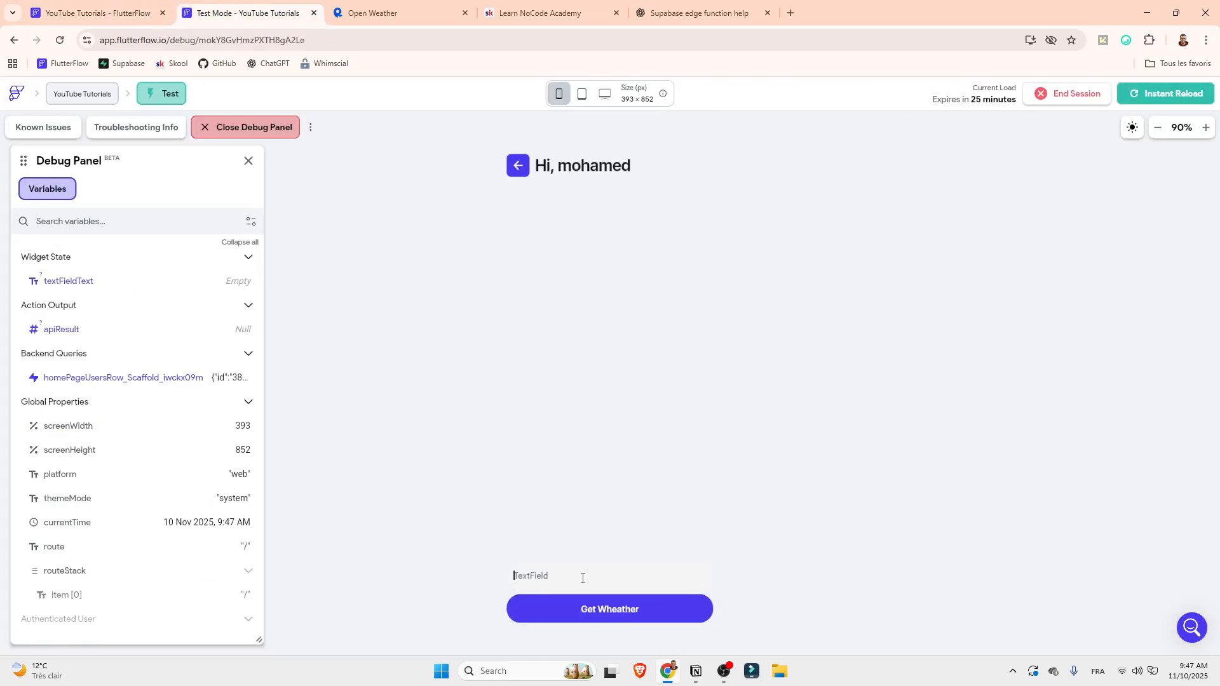
type("casa")
left_click(584, 603)
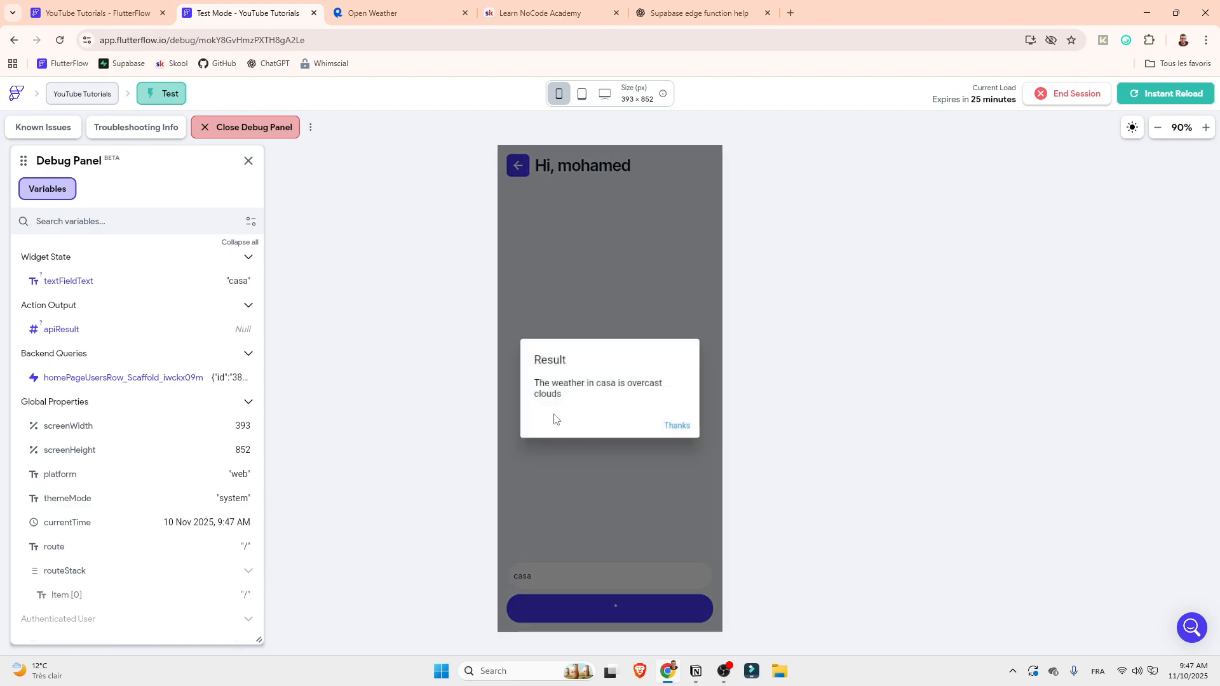
left_click(670, 429)
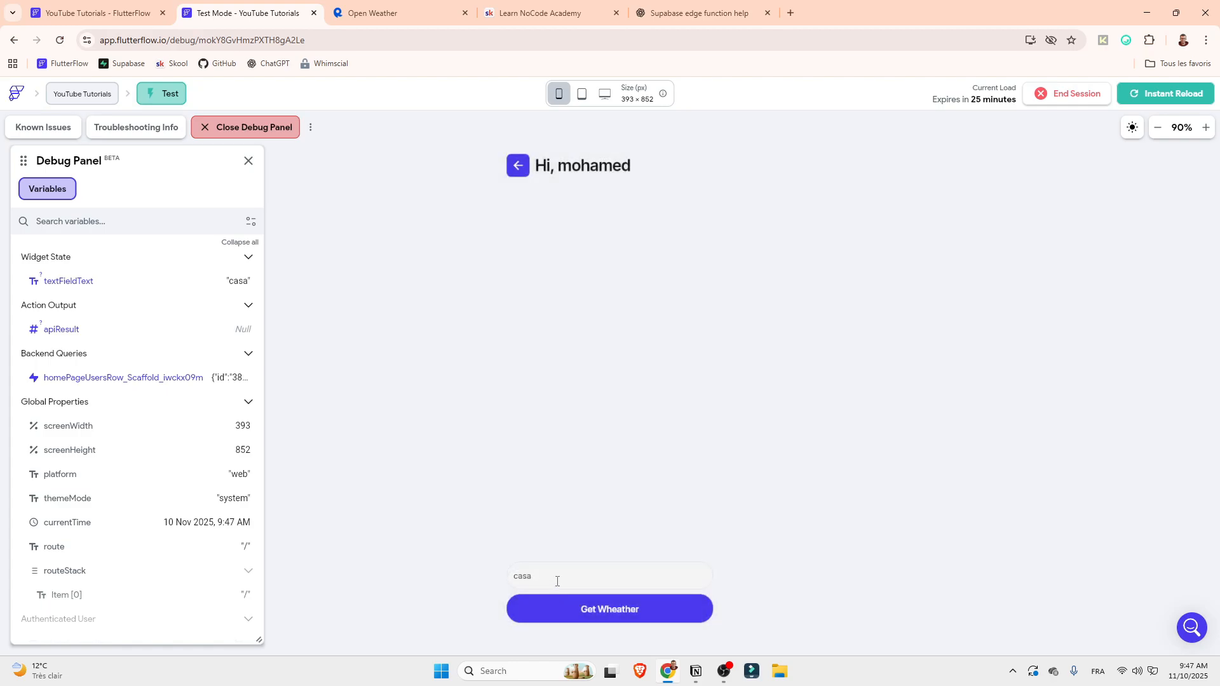
Request the weather for xyz in the test app and dismiss the error dialog
left_click_drag(556, 577, 394, 584)
type("xyz")
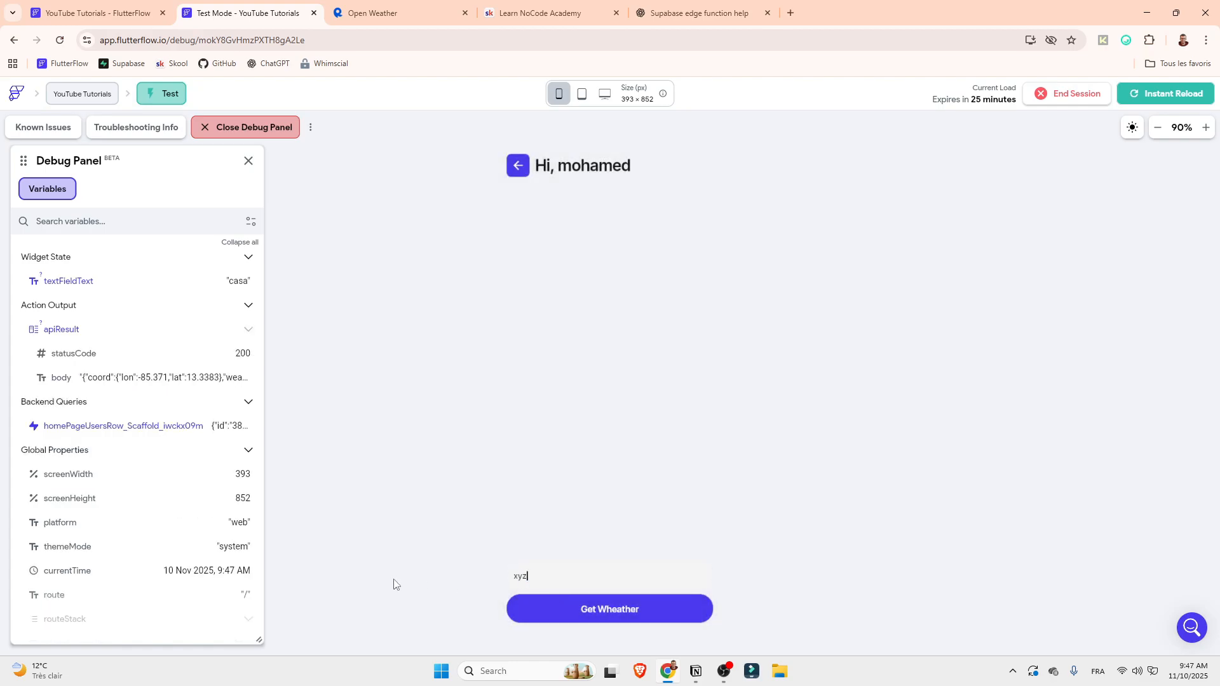
left_click(580, 607)
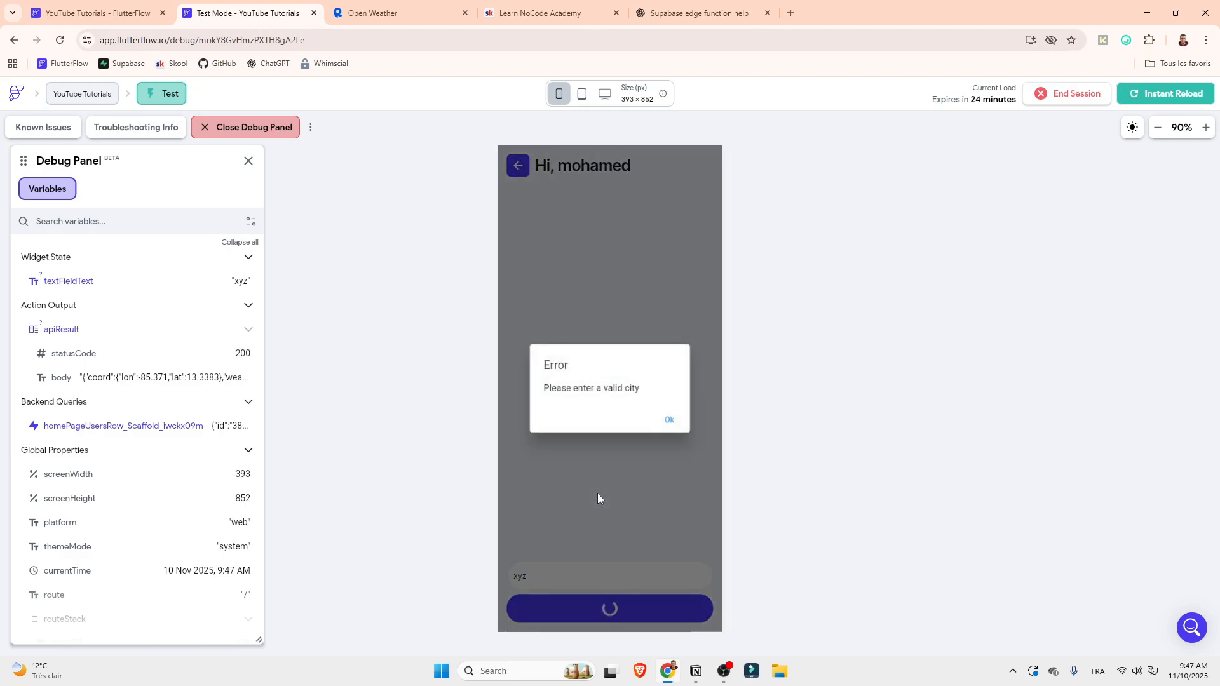
left_click(669, 421)
Return to the FlutterFlow project and change the Get Wheather button's weather description condition to Is Set
left_click(135, 11)
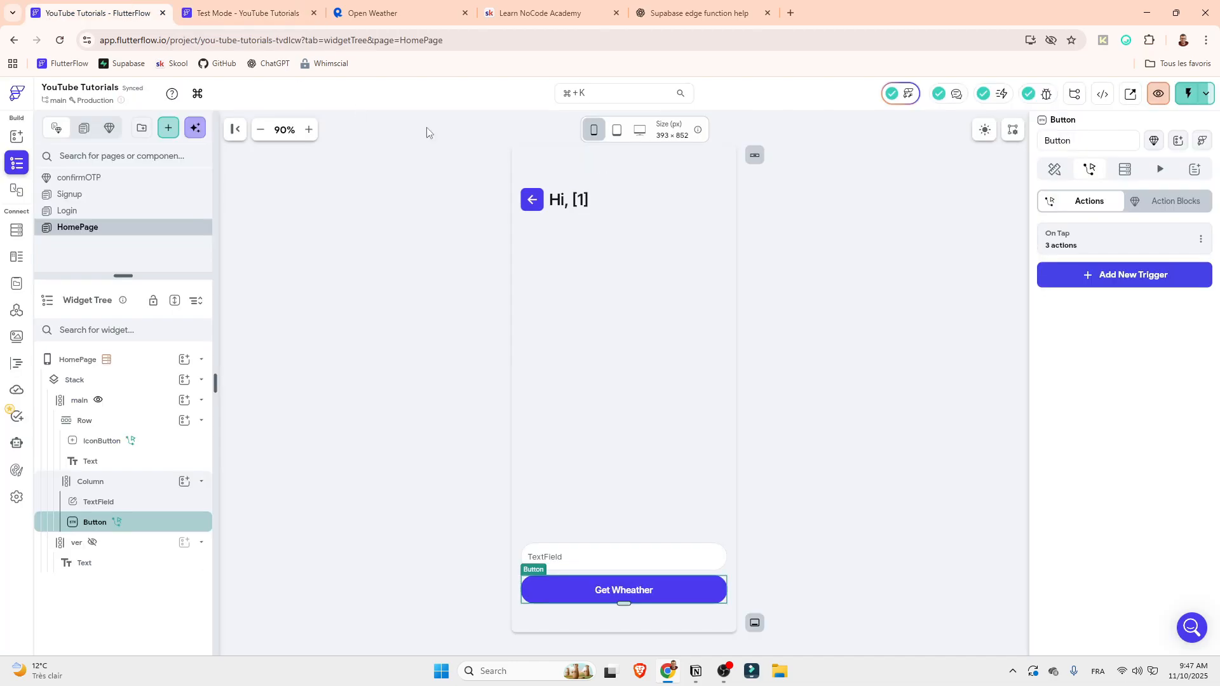
left_click(1118, 239)
scroll(575, 401, "down", 3)
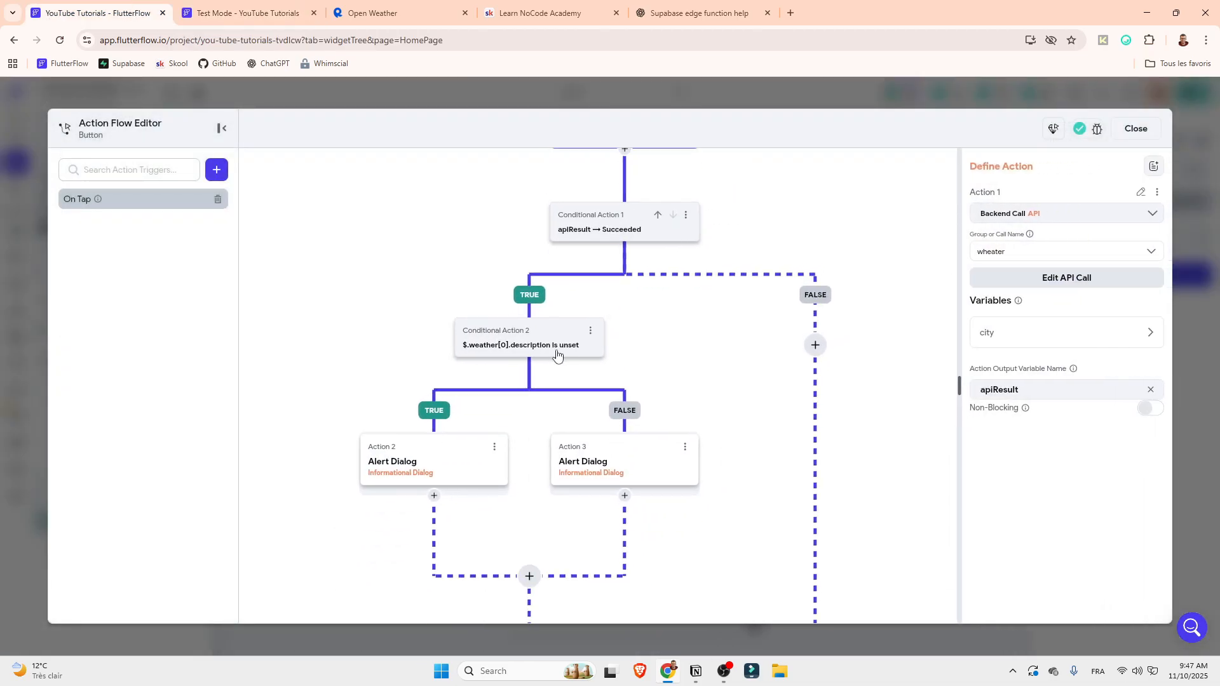
left_click(561, 356)
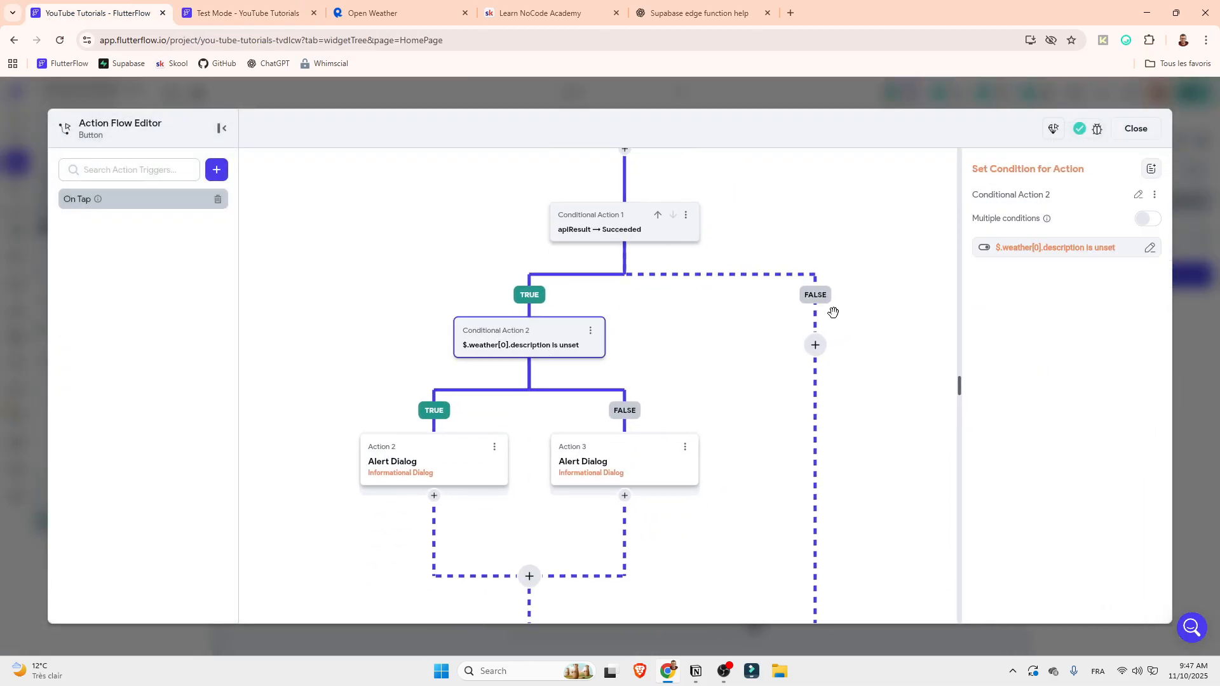
left_click(1111, 249)
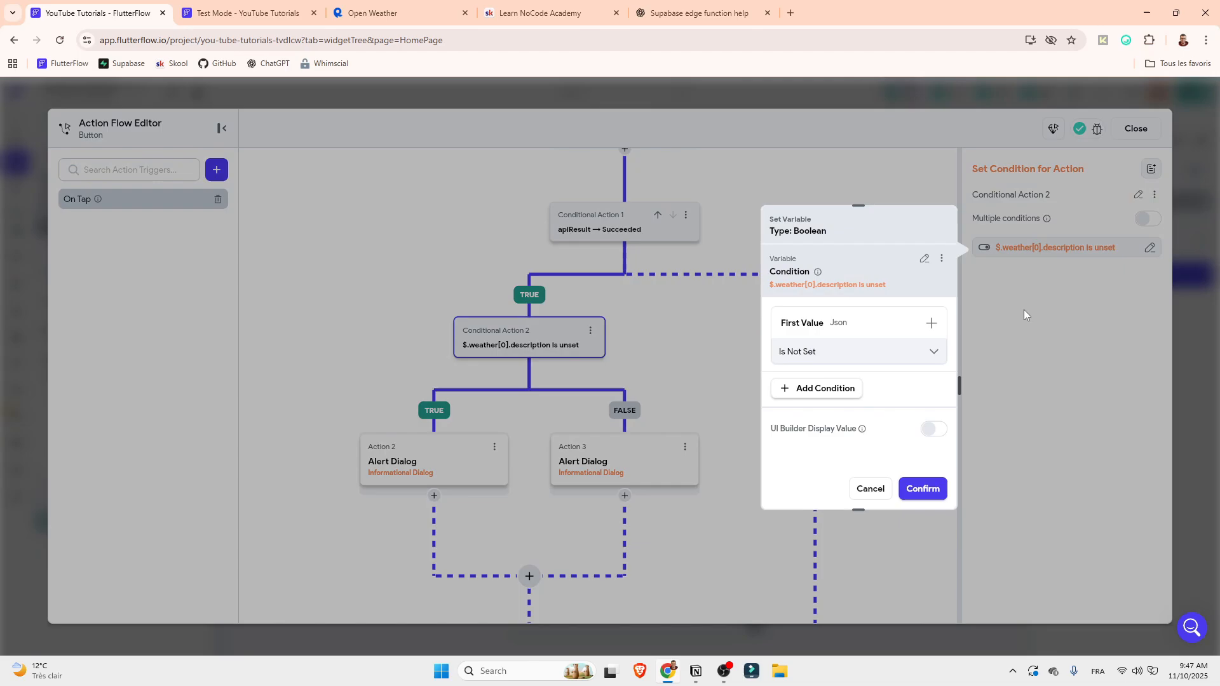
left_click(830, 350)
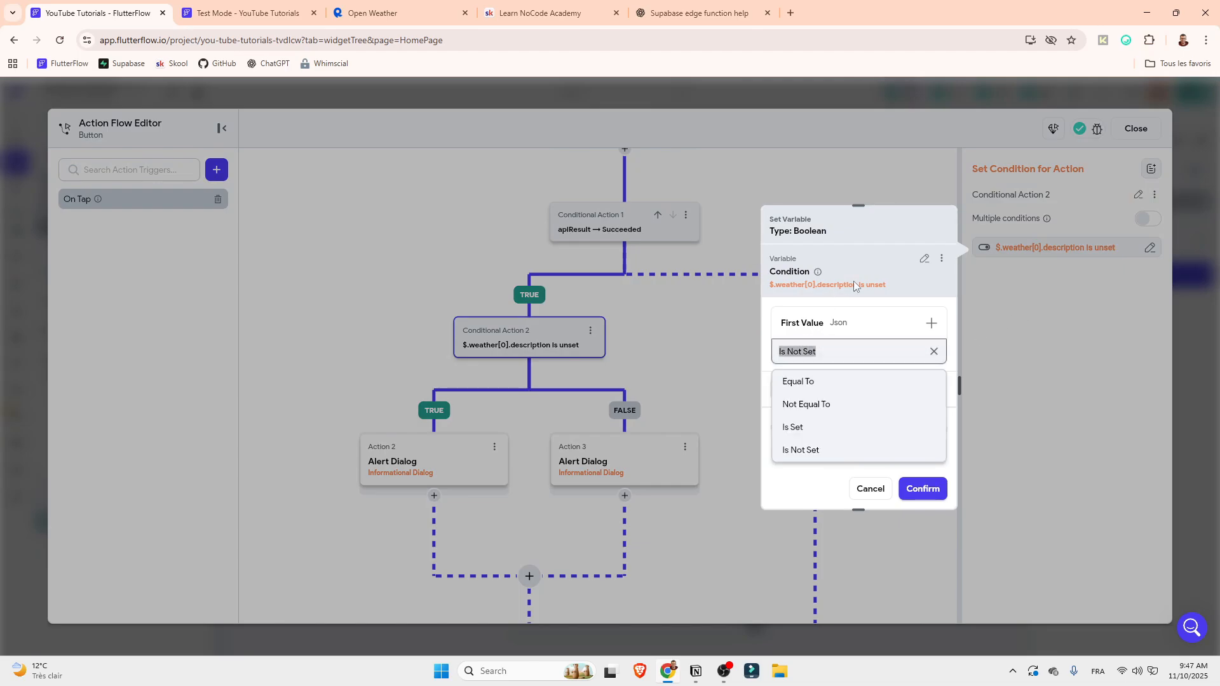
left_click(793, 427)
left_click(921, 488)
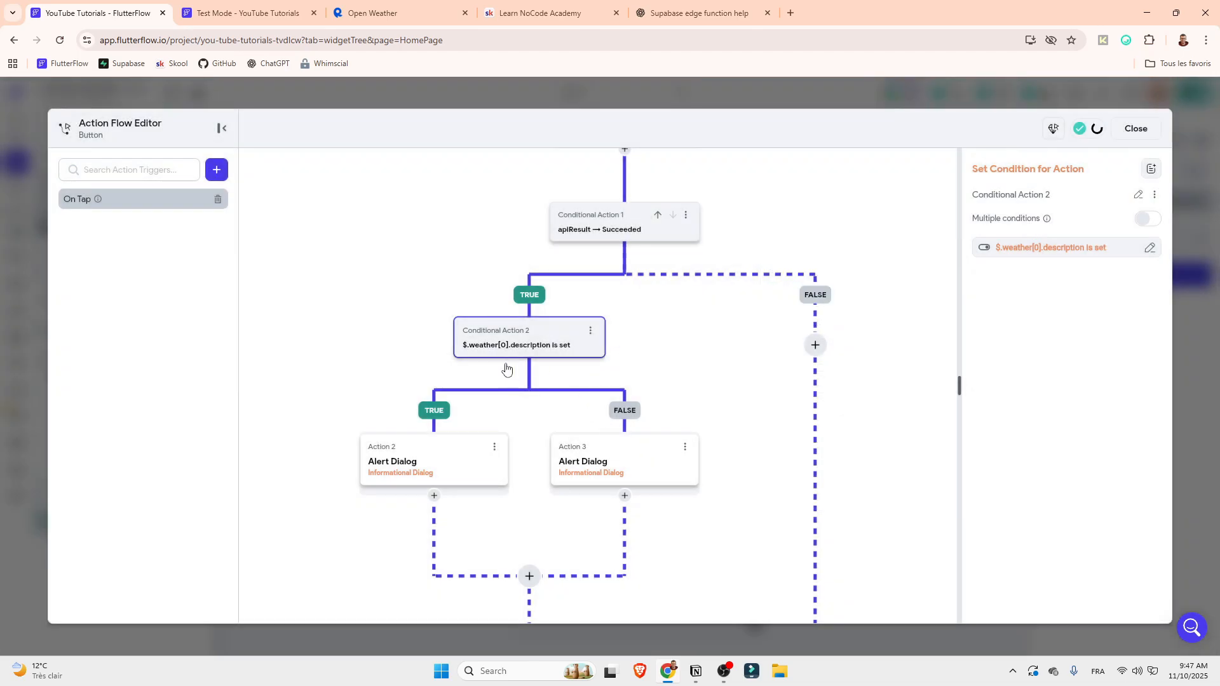
Swap the two alert dialogs, moving Result to the TRUE branch and Error to the FALSE branch of the weather description condition
left_click(686, 447)
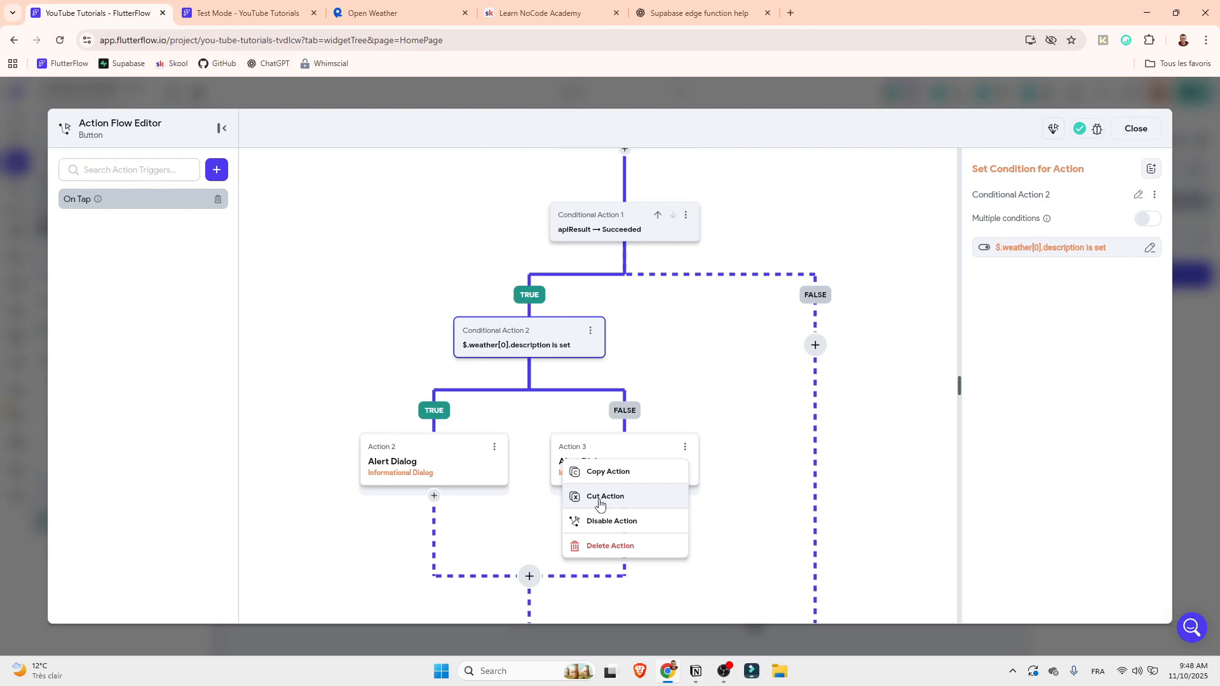
left_click(616, 504)
left_click(434, 495)
left_click(423, 633)
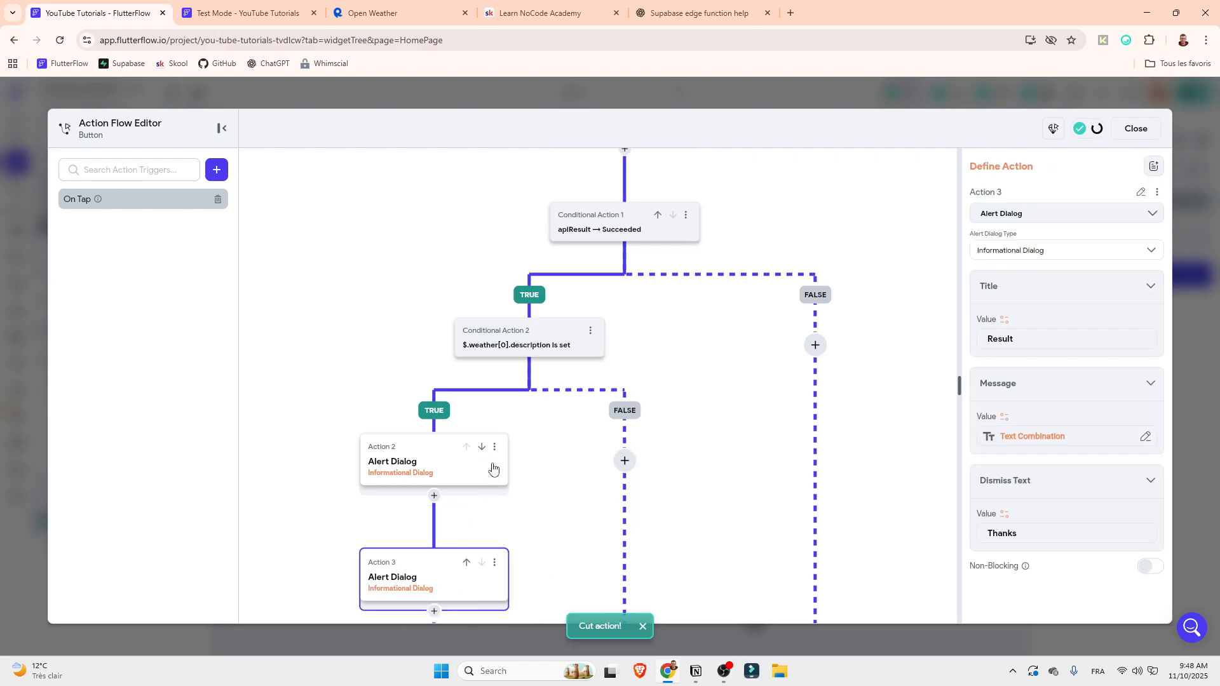
left_click(495, 446)
left_click(405, 520)
left_click(625, 461)
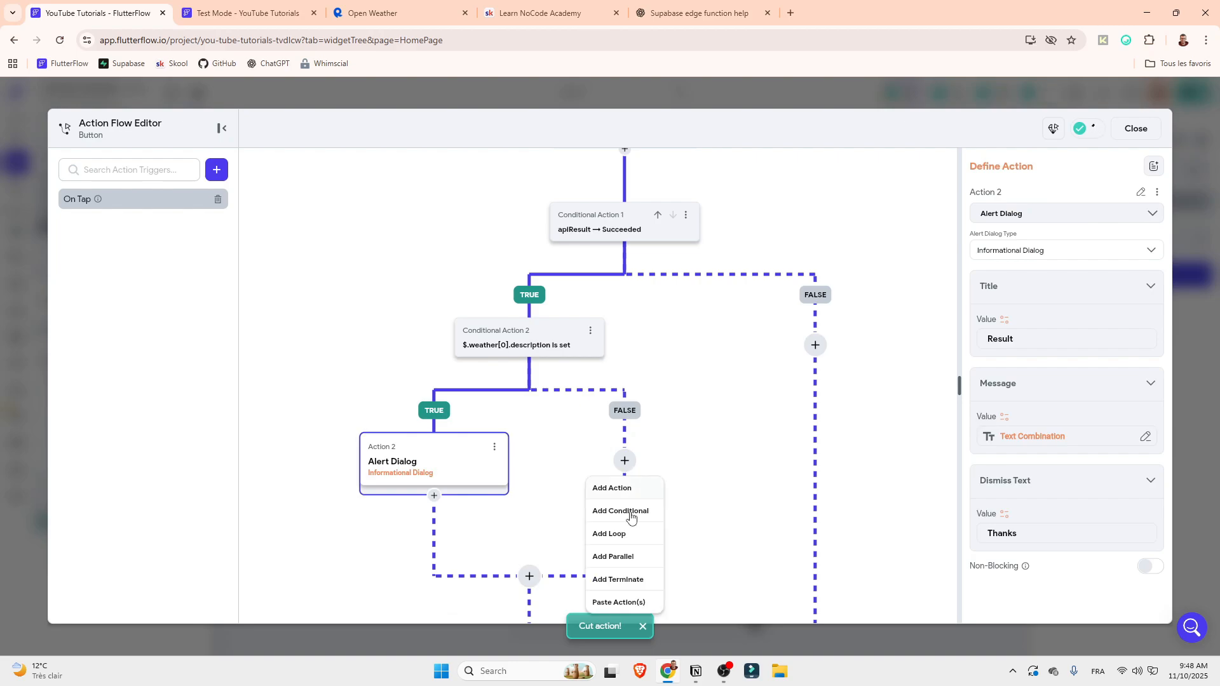
left_click(620, 600)
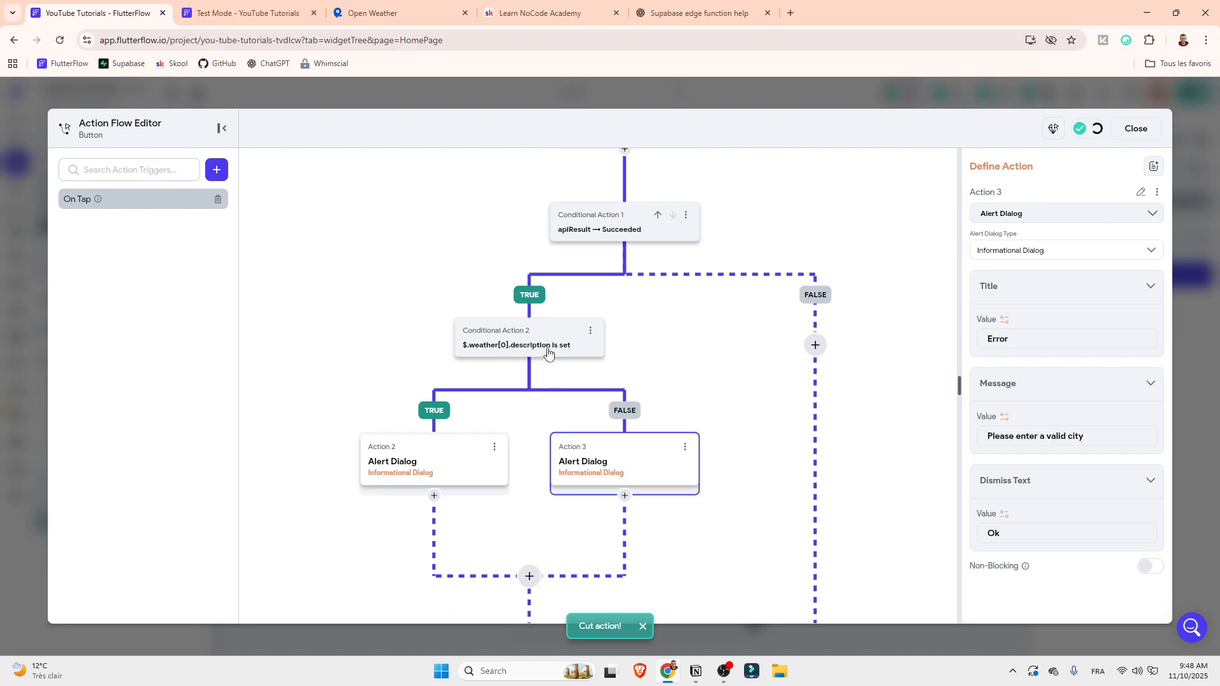
Review the alert dialog settings on the TRUE and FALSE branches, including the error message, and close the Action Flow Editor
left_click(442, 467)
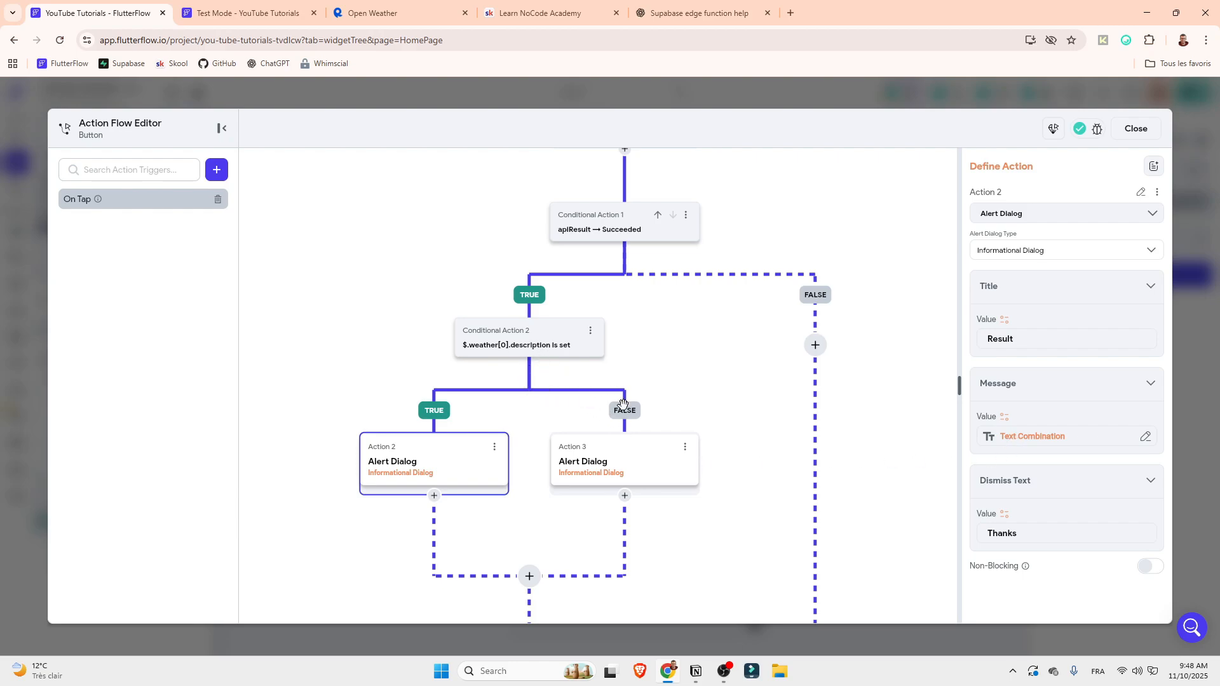
left_click(640, 463)
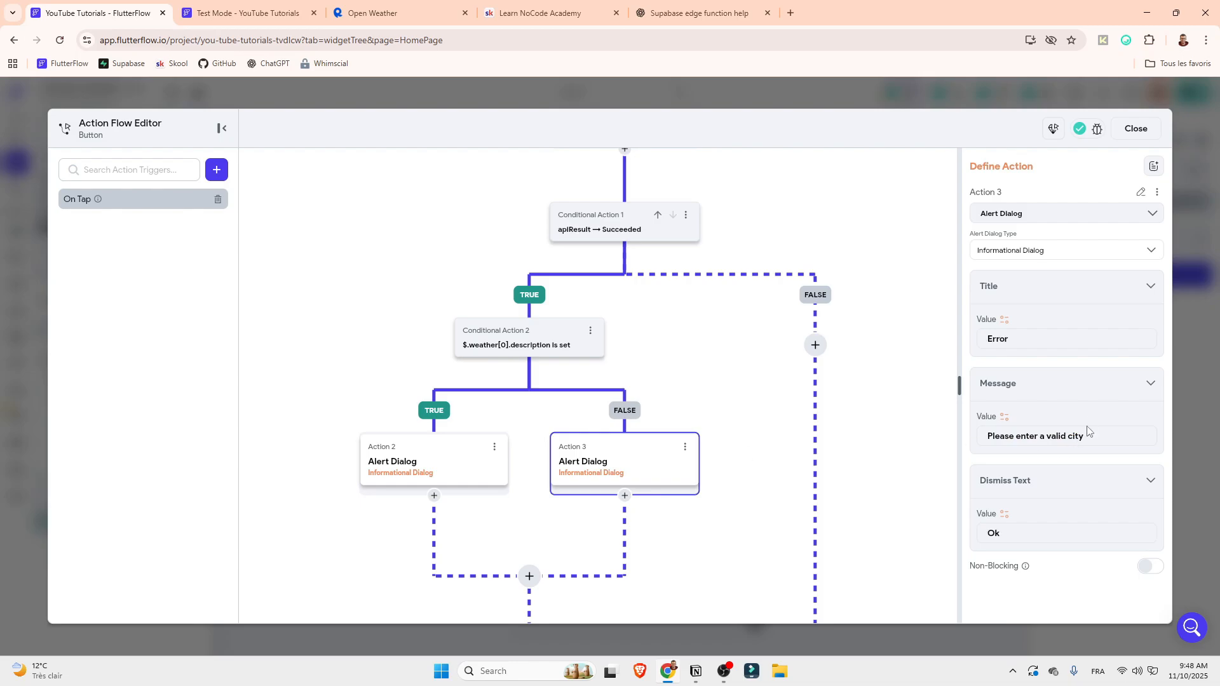
left_click_drag(1090, 436, 857, 435)
left_click(1137, 128)
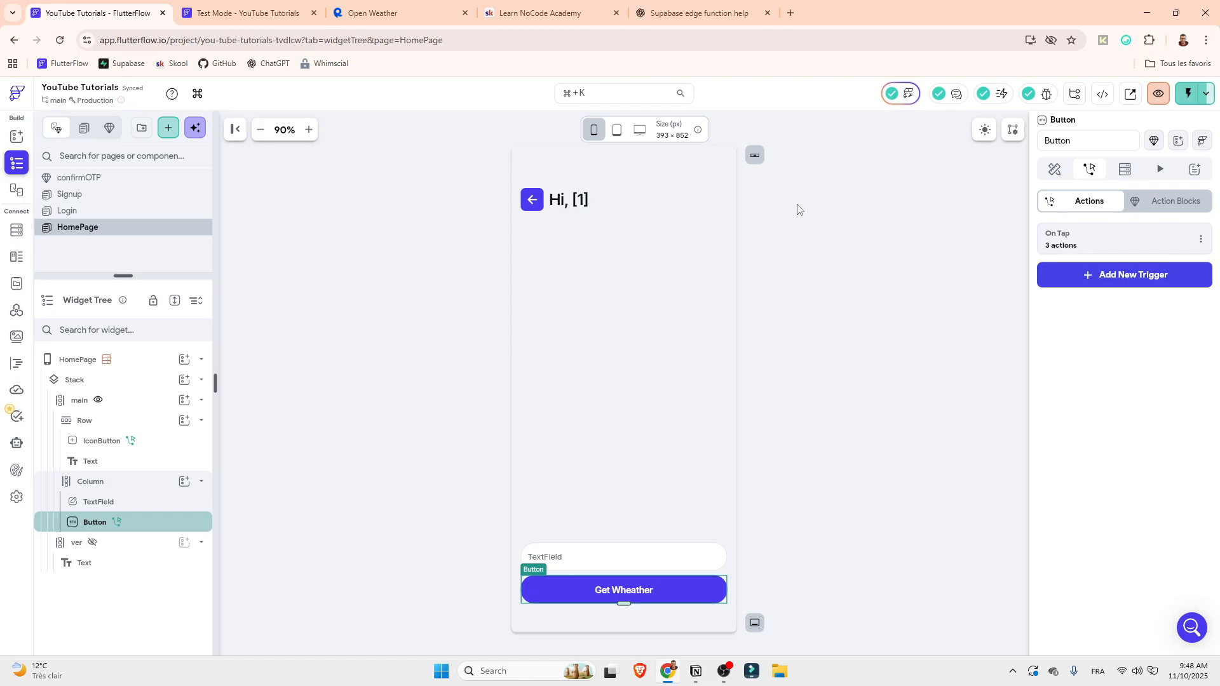
Switch to the Learn NoCode Academy community on Skool and view its Questions posts and the Classroom courses
left_click(604, 10)
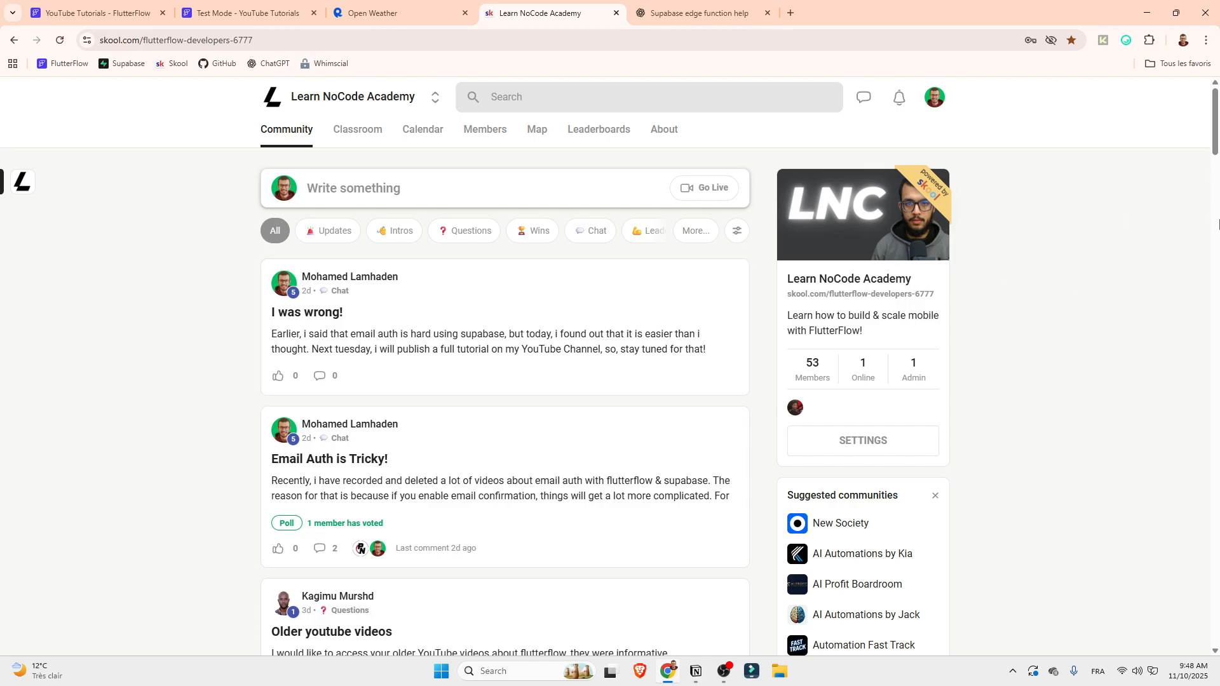
left_click(464, 231)
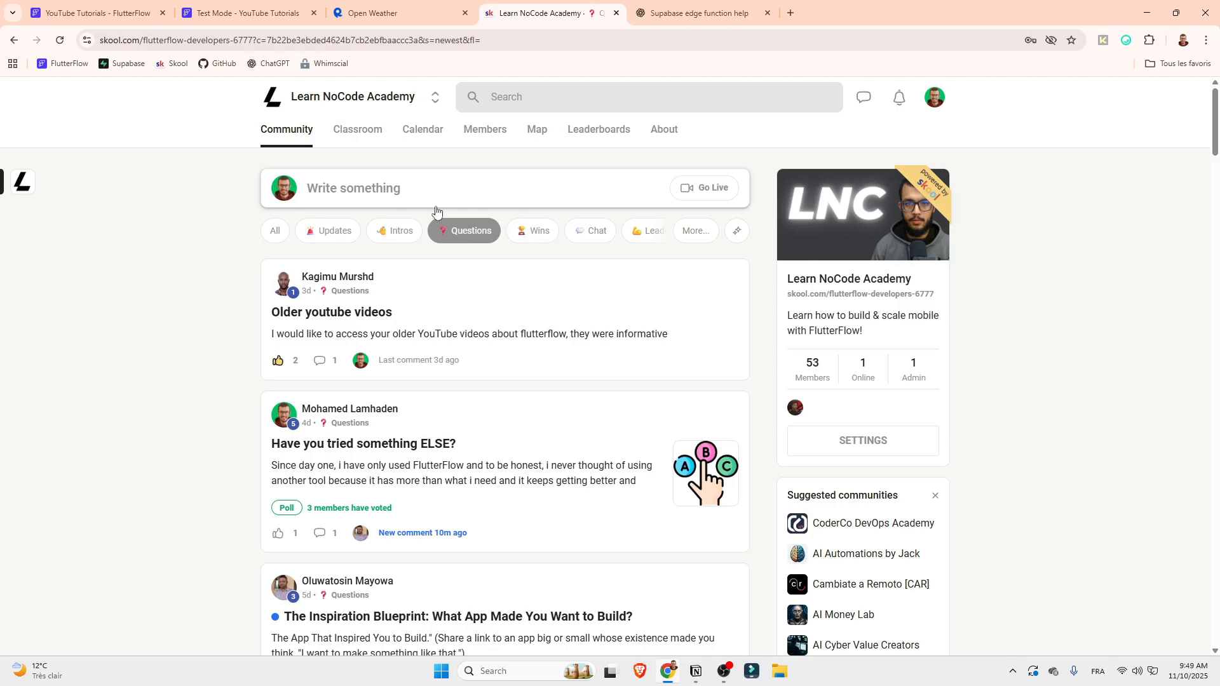
left_click(361, 131)
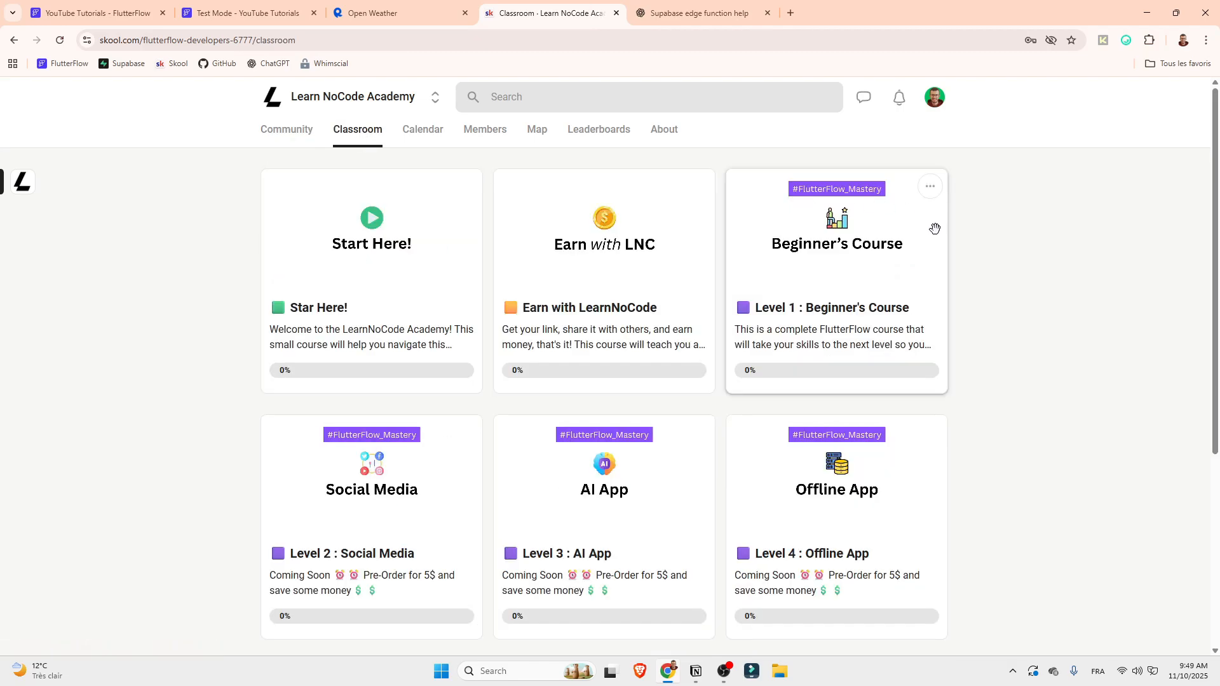